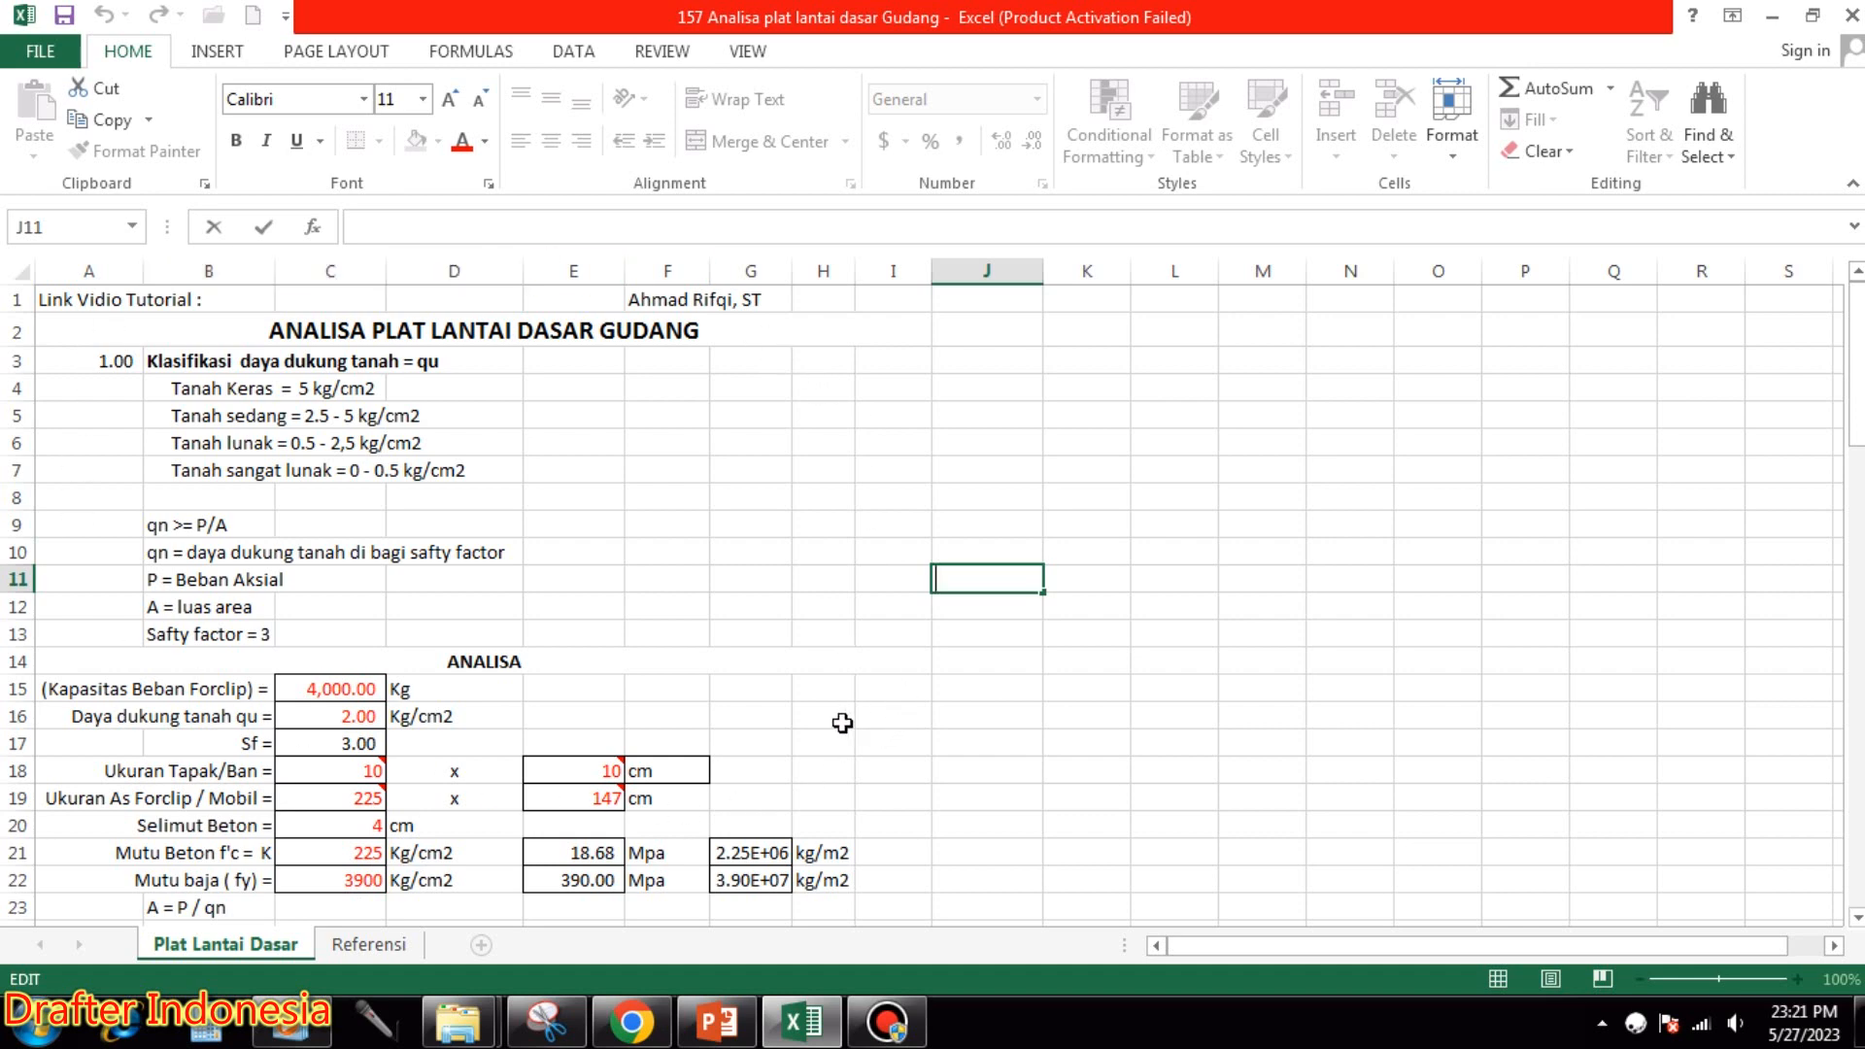
Review the input values in the ANALISA section, including the safety factor and the converted concrete and steel strengths.
scroll(855, 621, down, 1)
scroll(884, 573, up, 1)
click(607, 851)
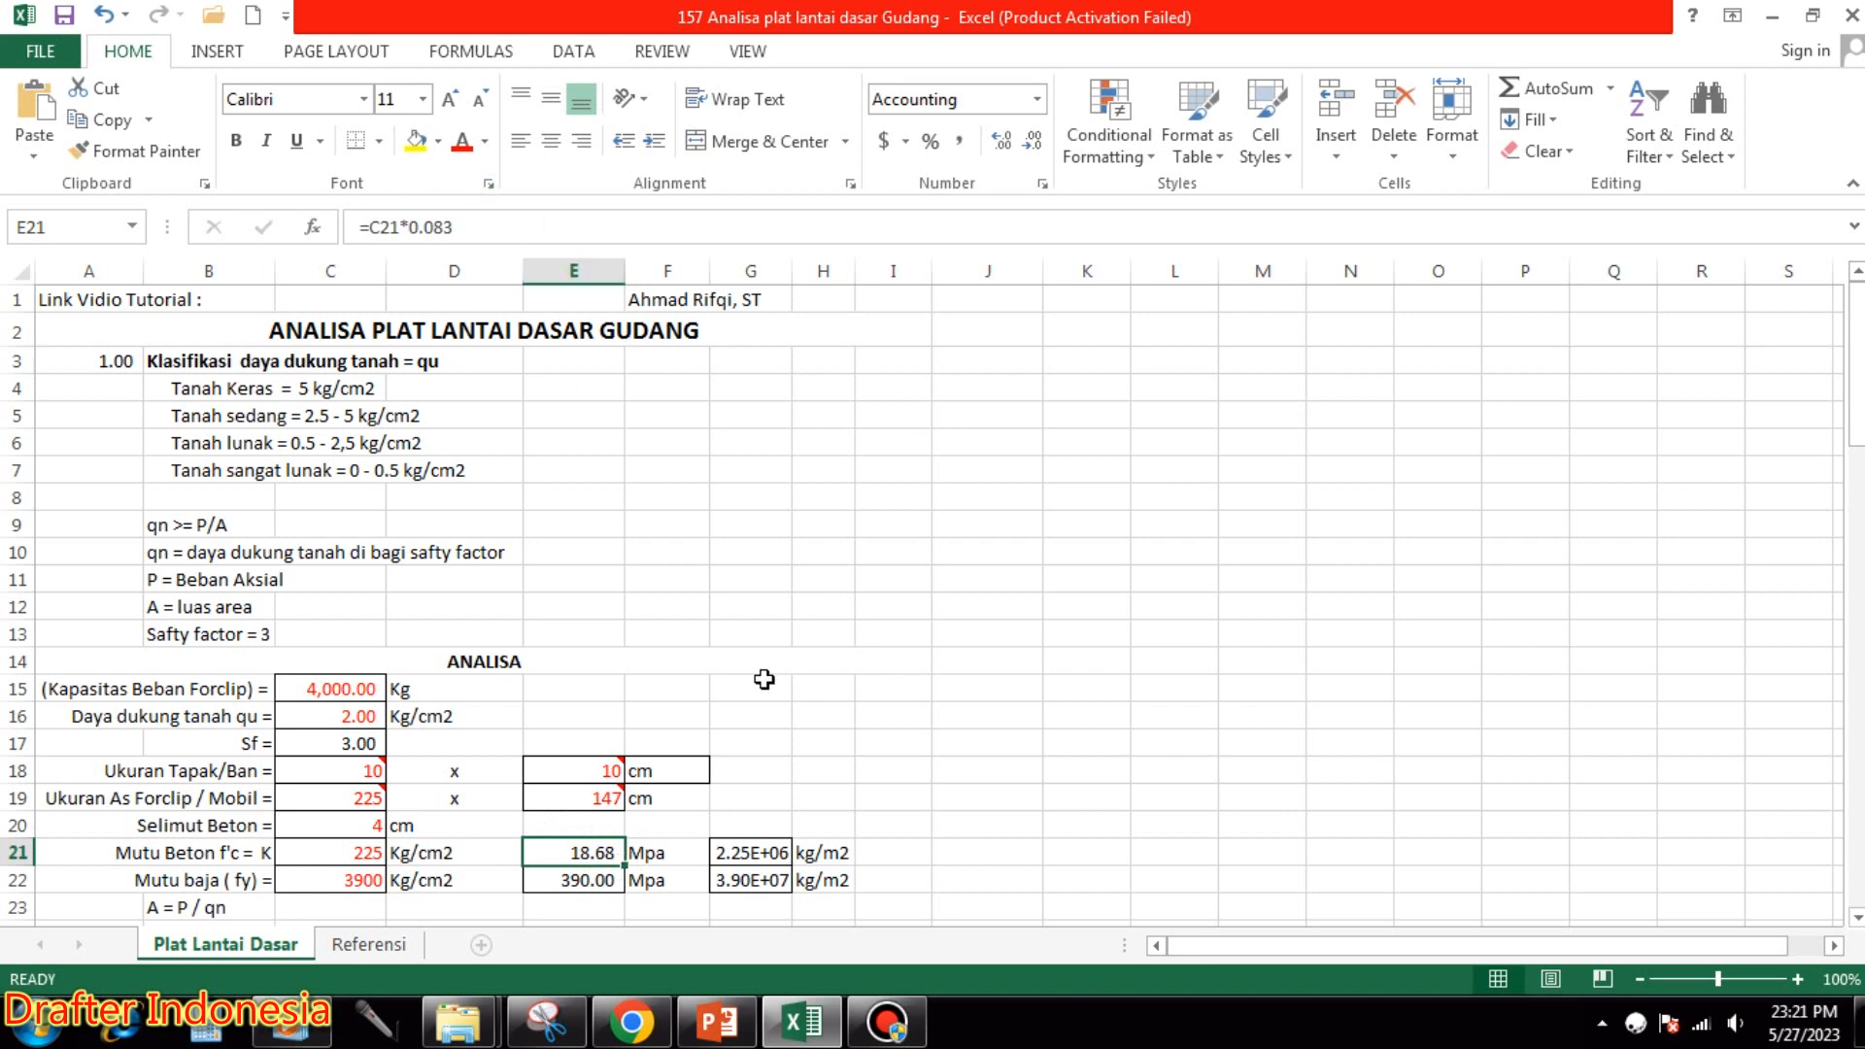
click(351, 684)
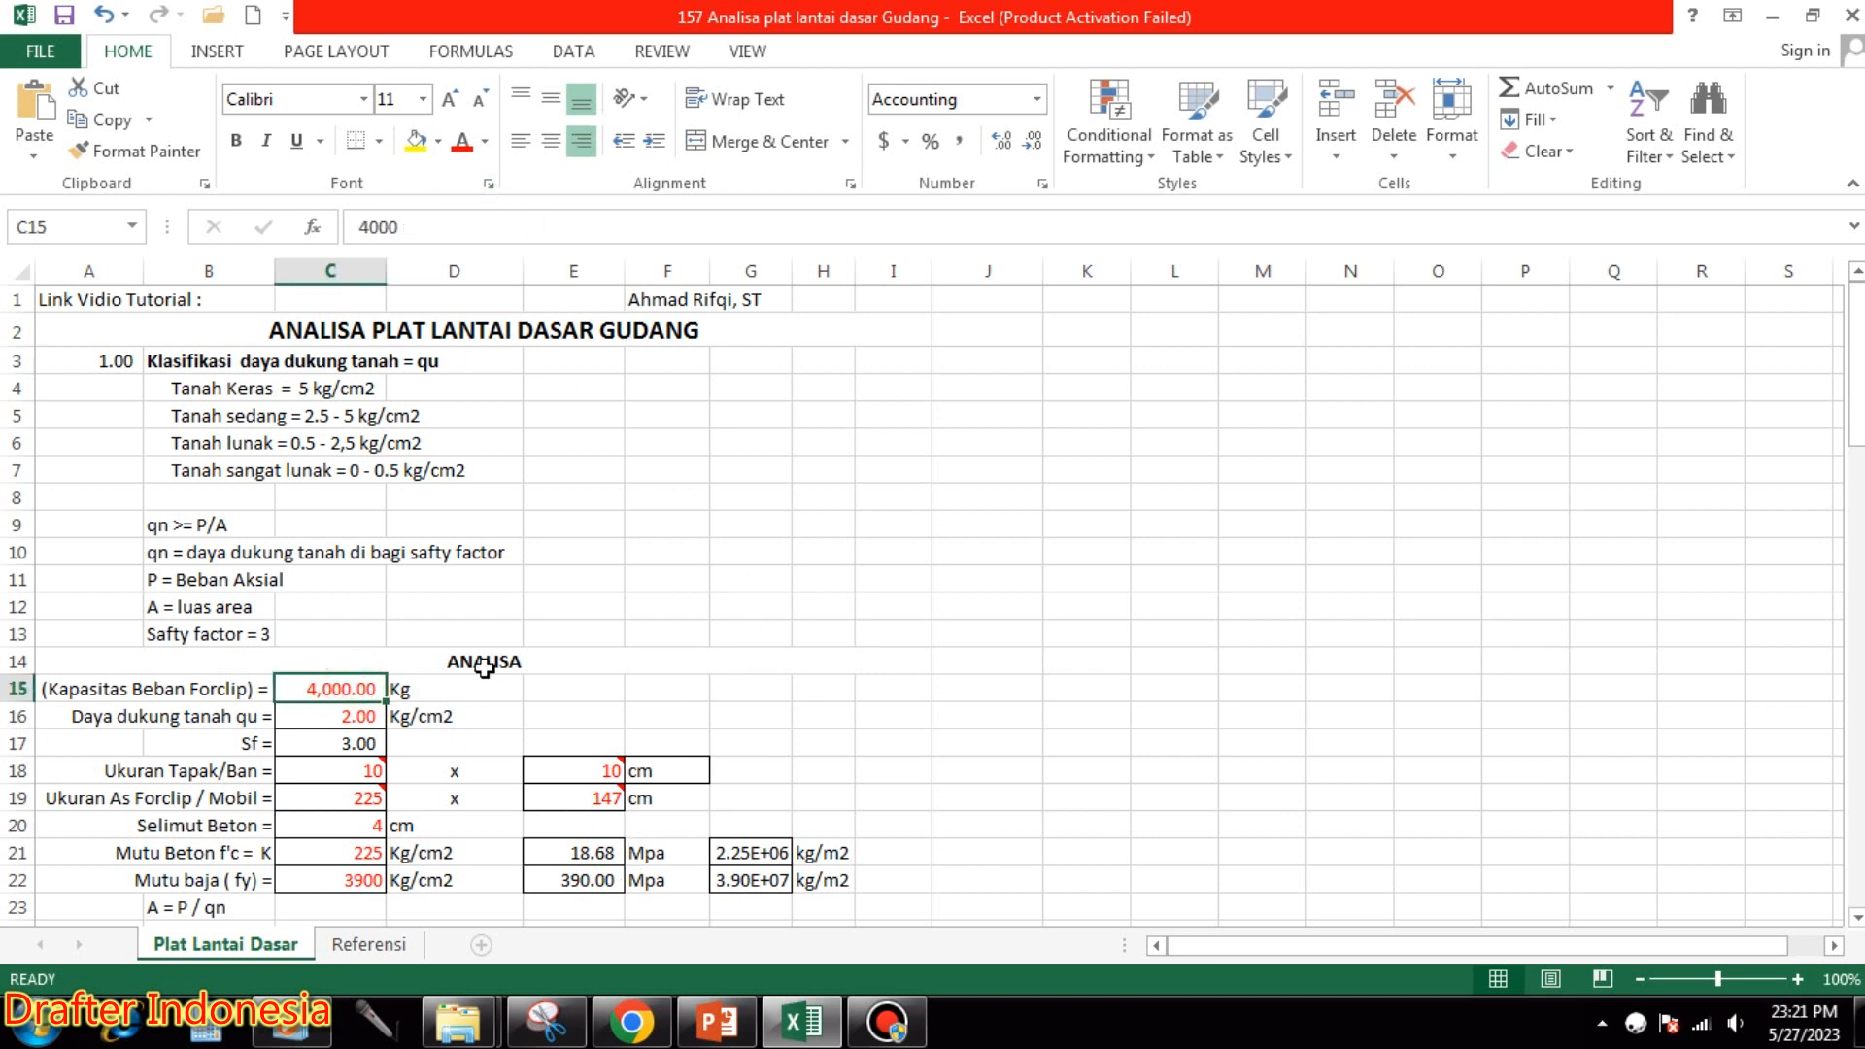
click(367, 744)
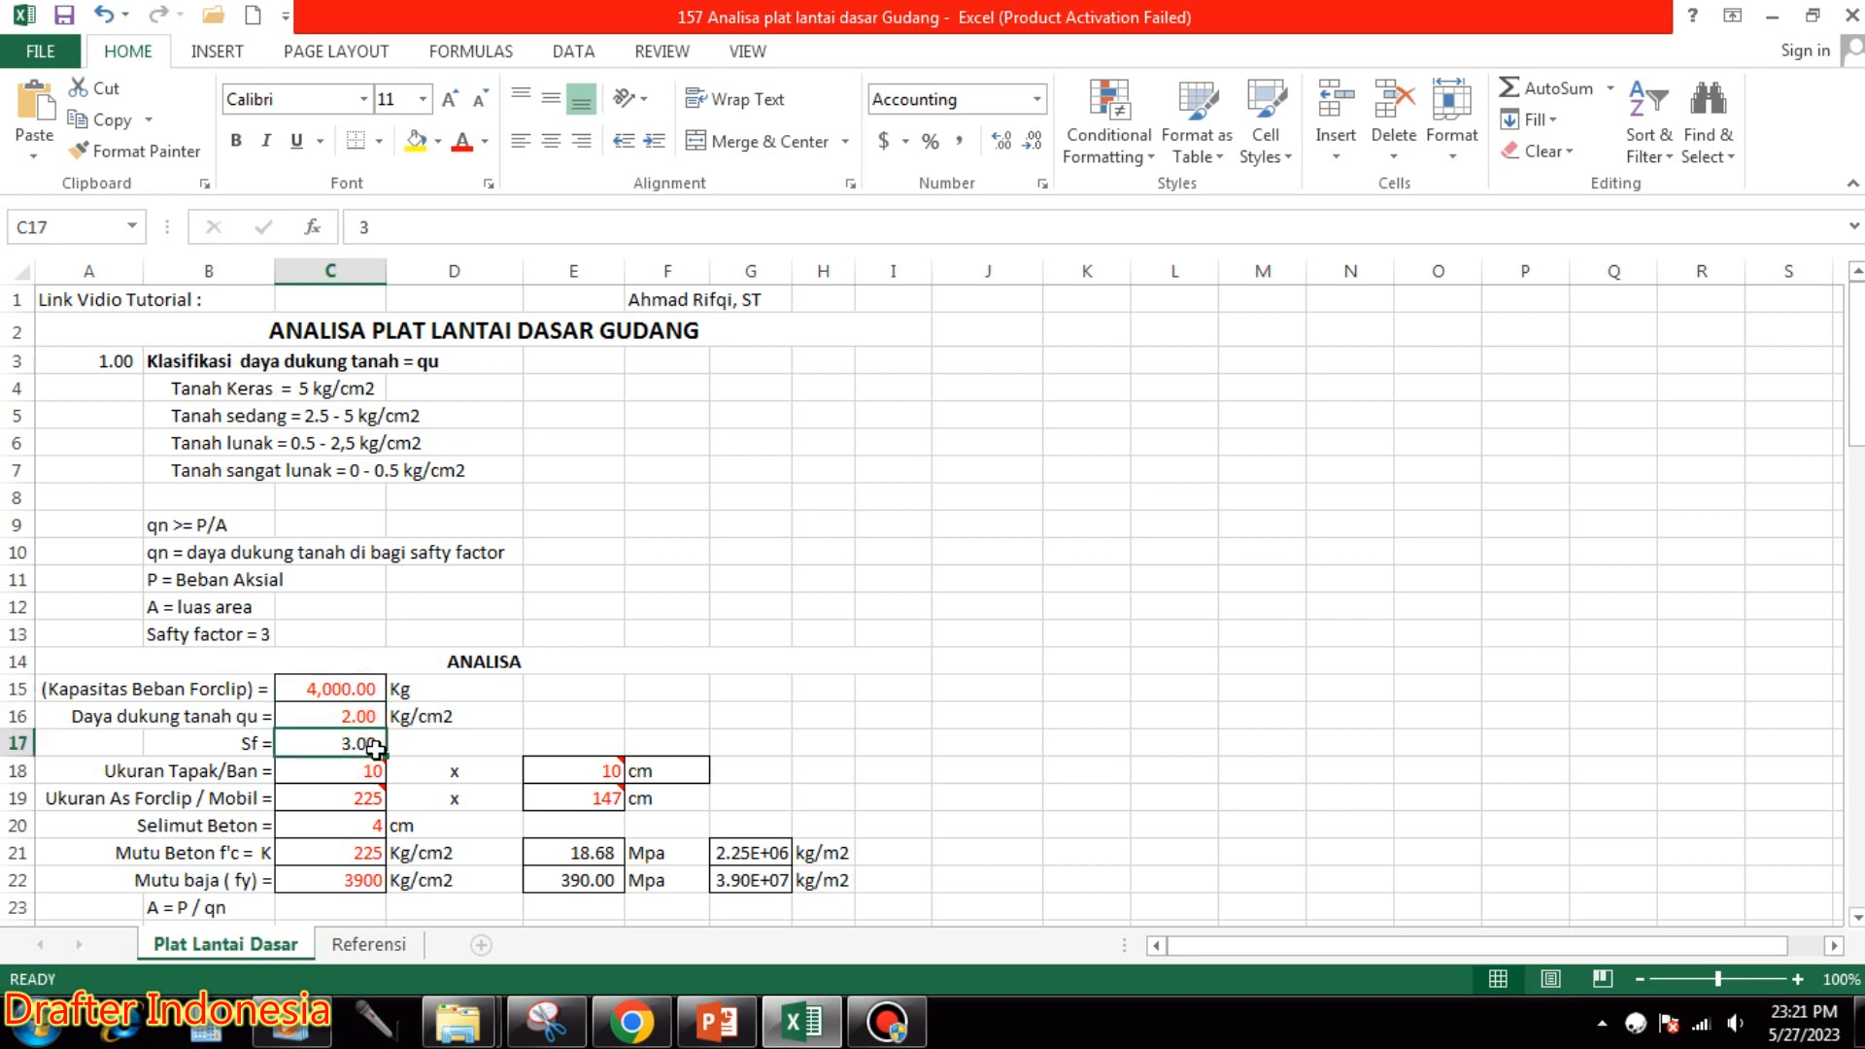
click(598, 851)
click(767, 852)
click(583, 882)
click(756, 880)
click(857, 692)
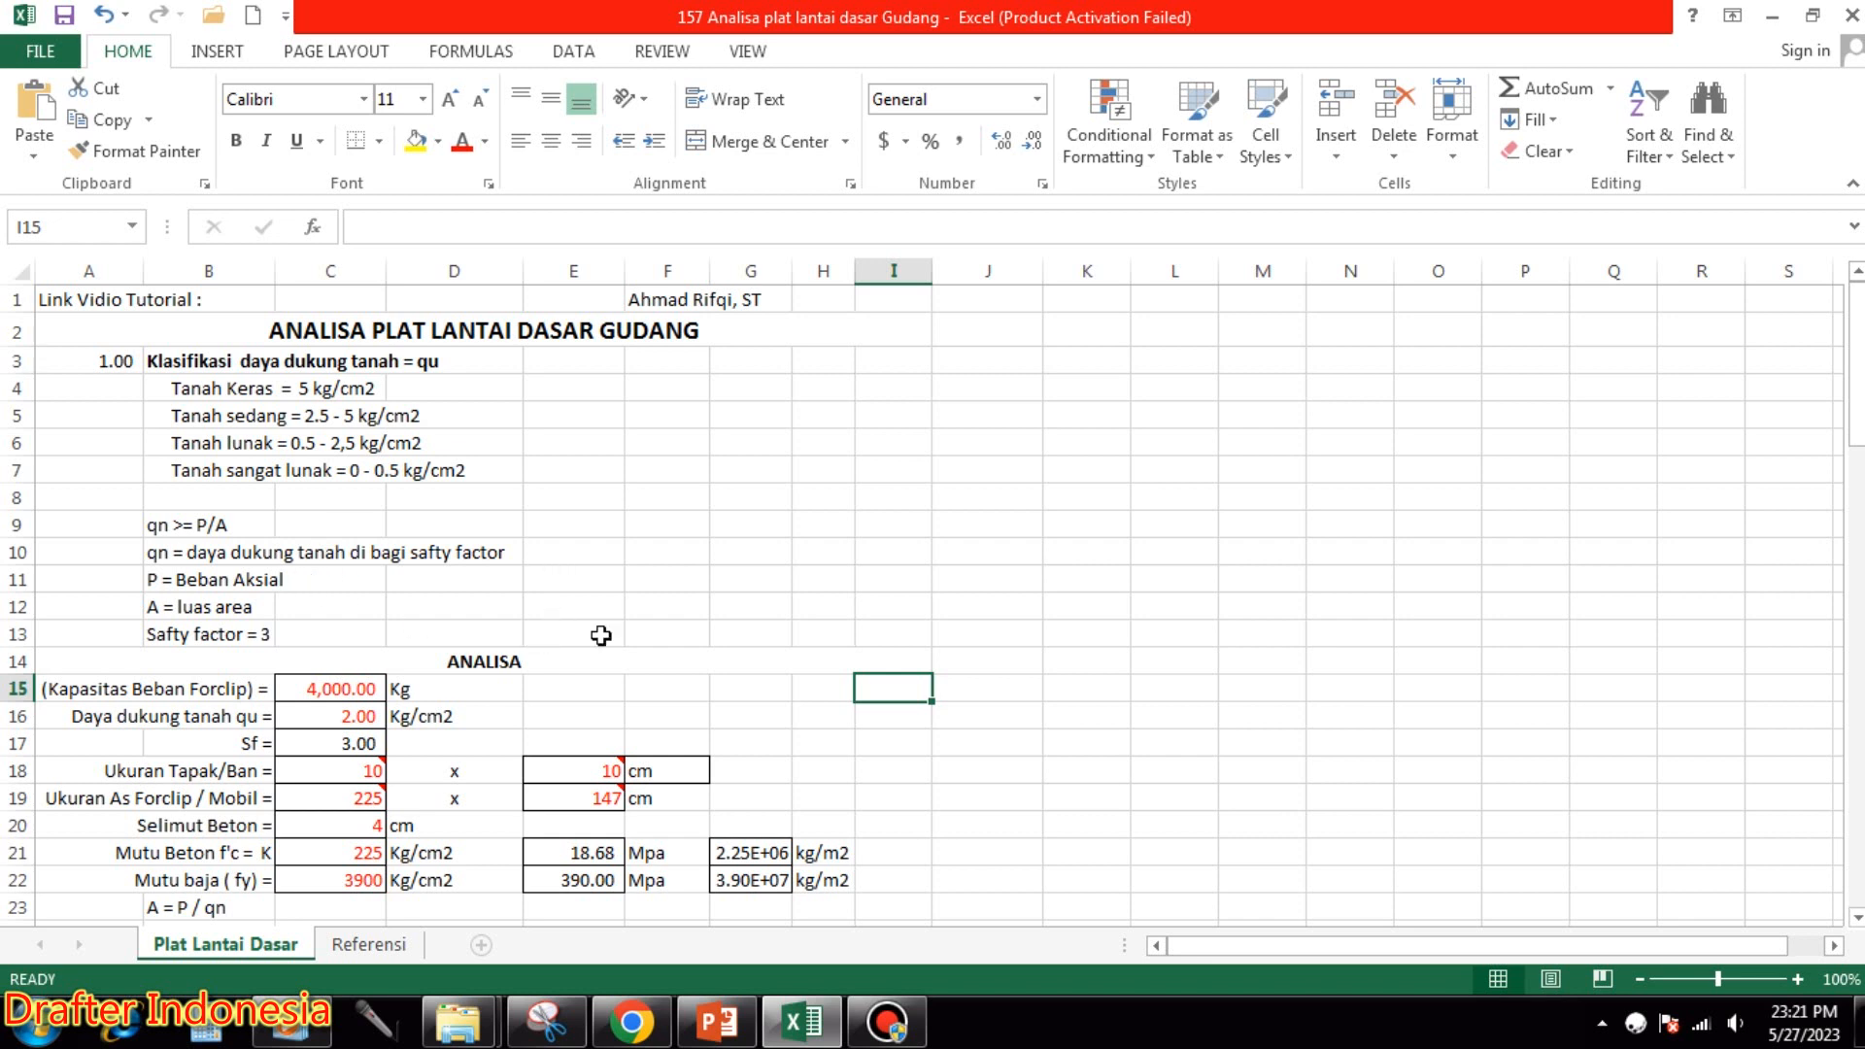
click(567, 660)
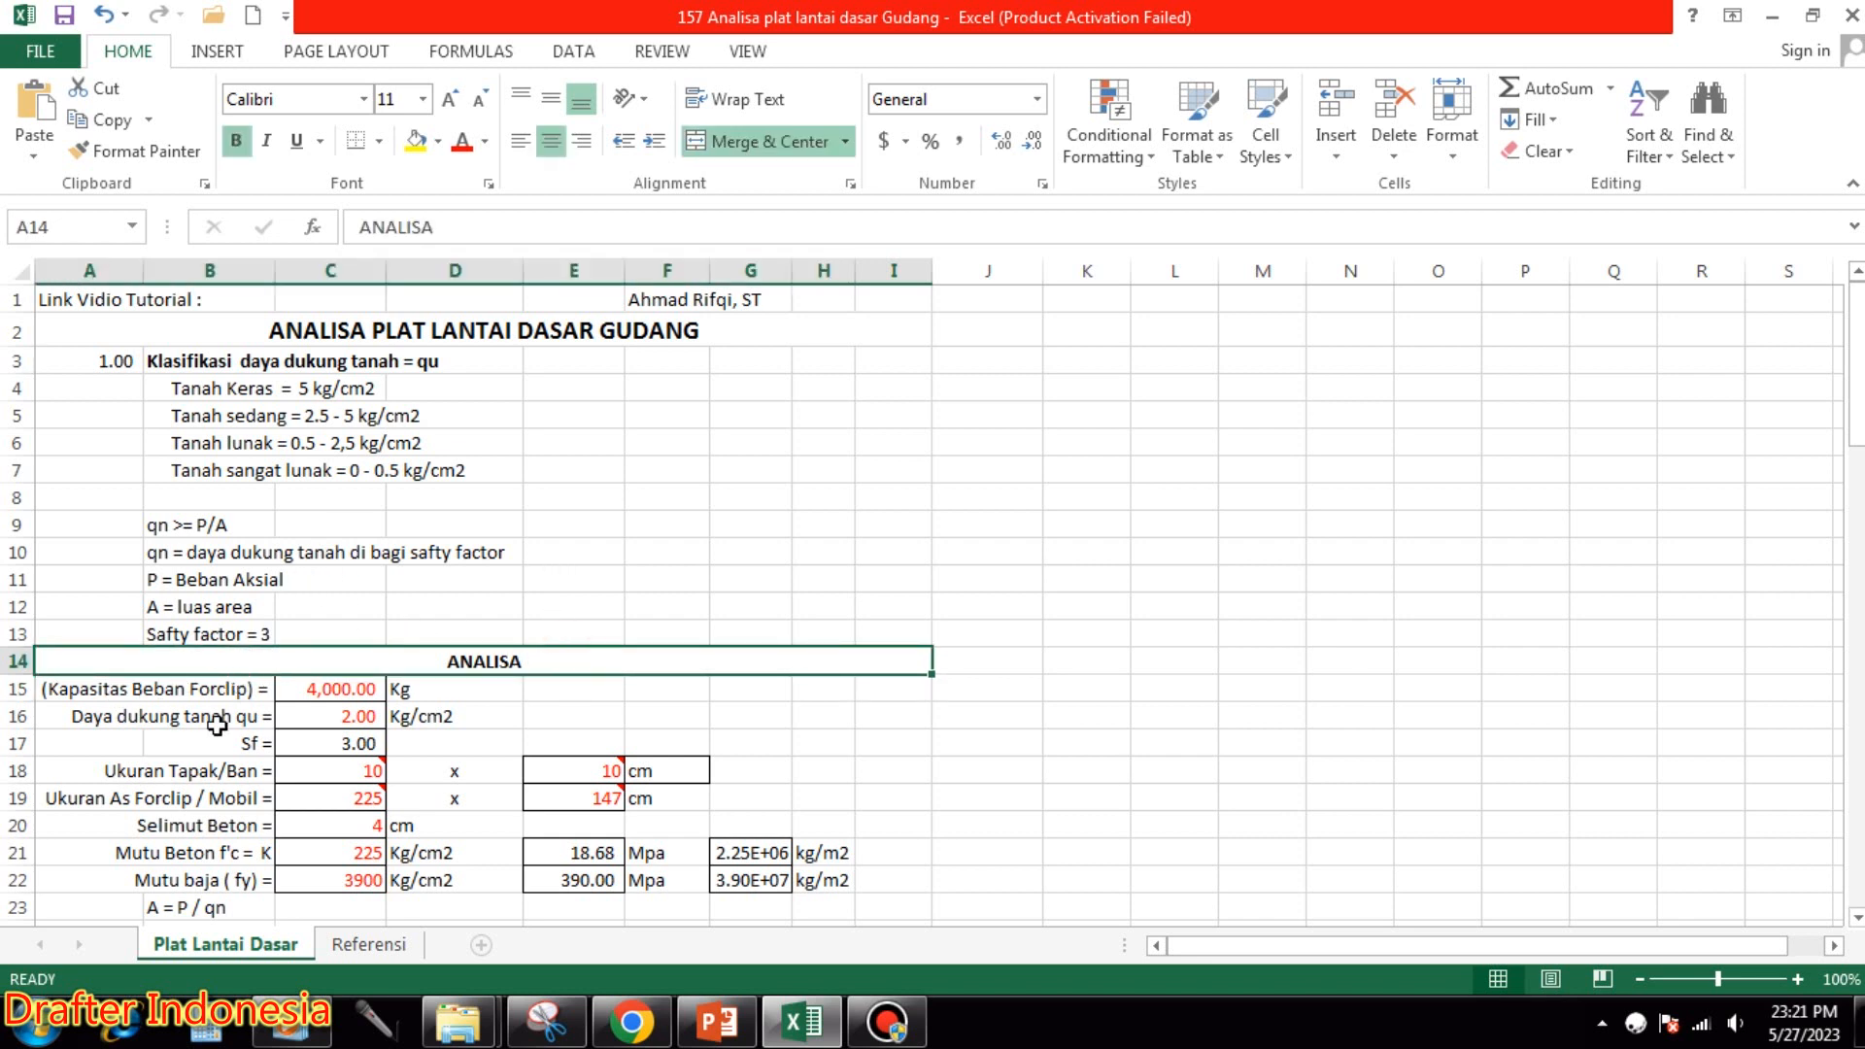
Set the forklift load capacity (Kapasitas Beban Forclip) to 3000 kg.
click(332, 684)
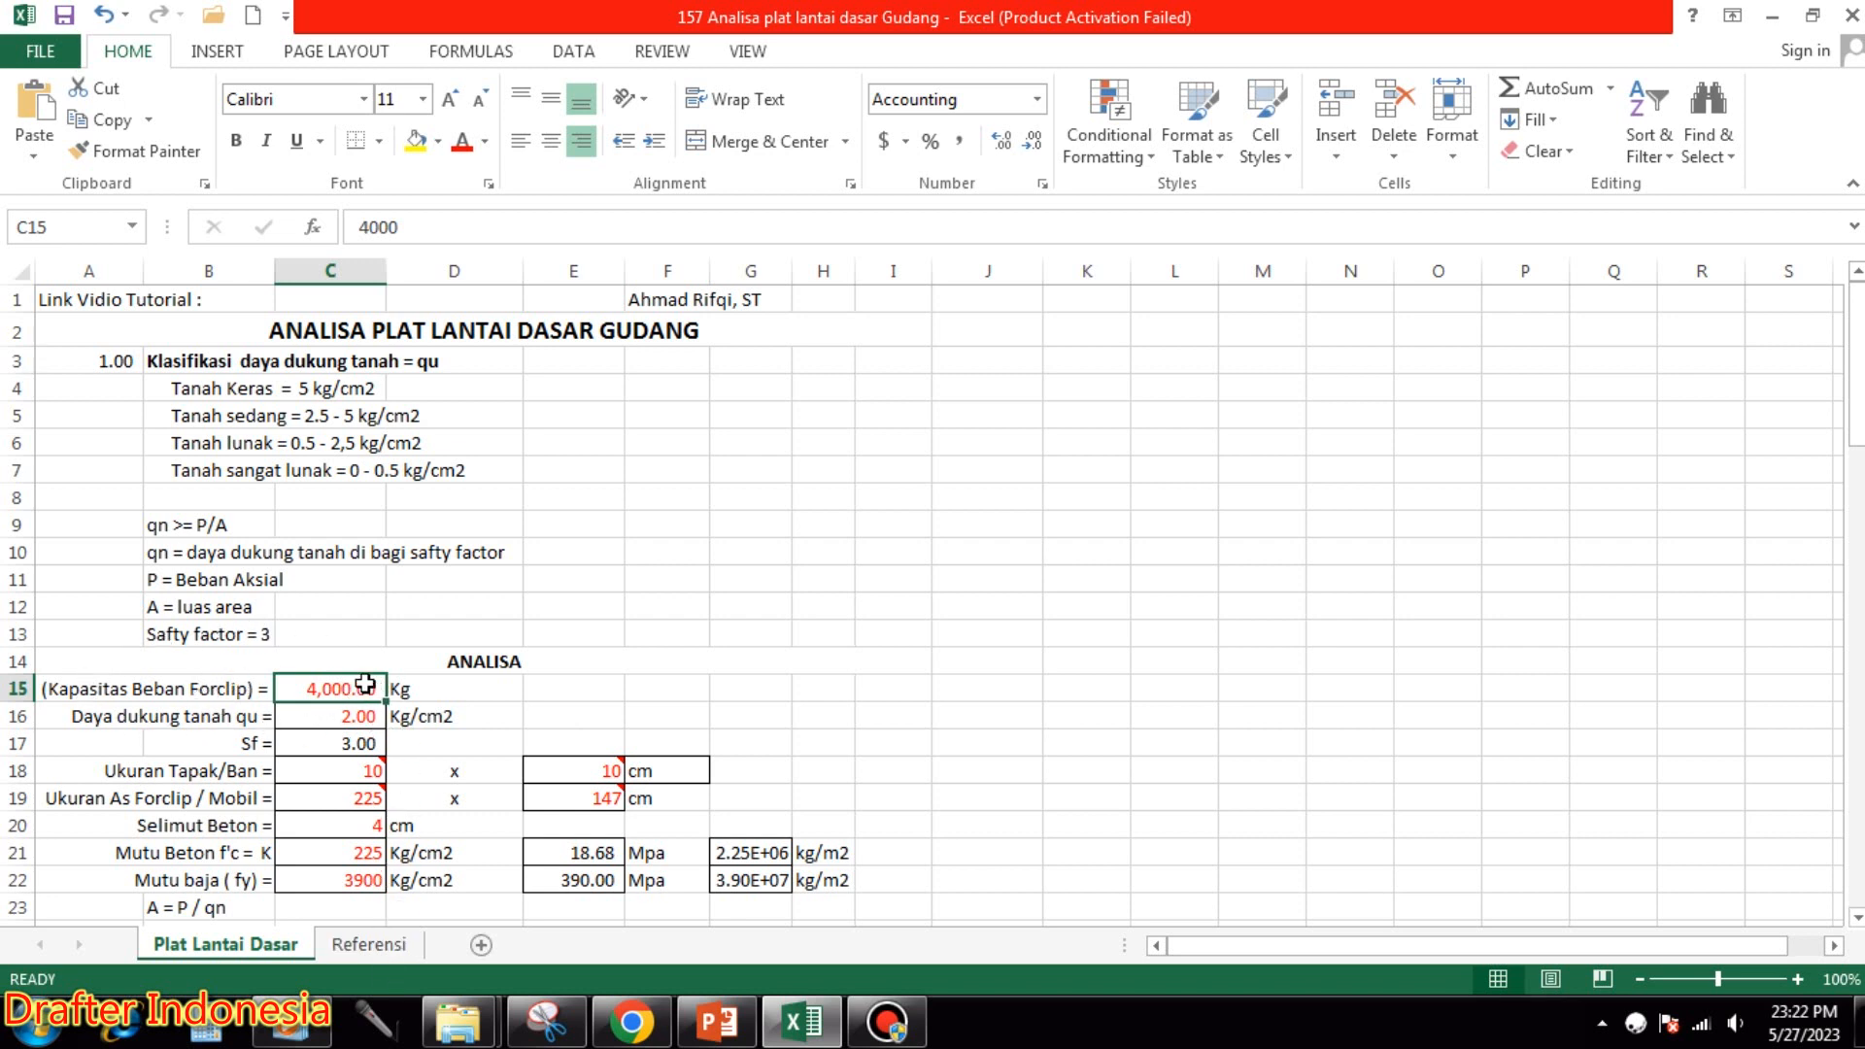
text(3000)
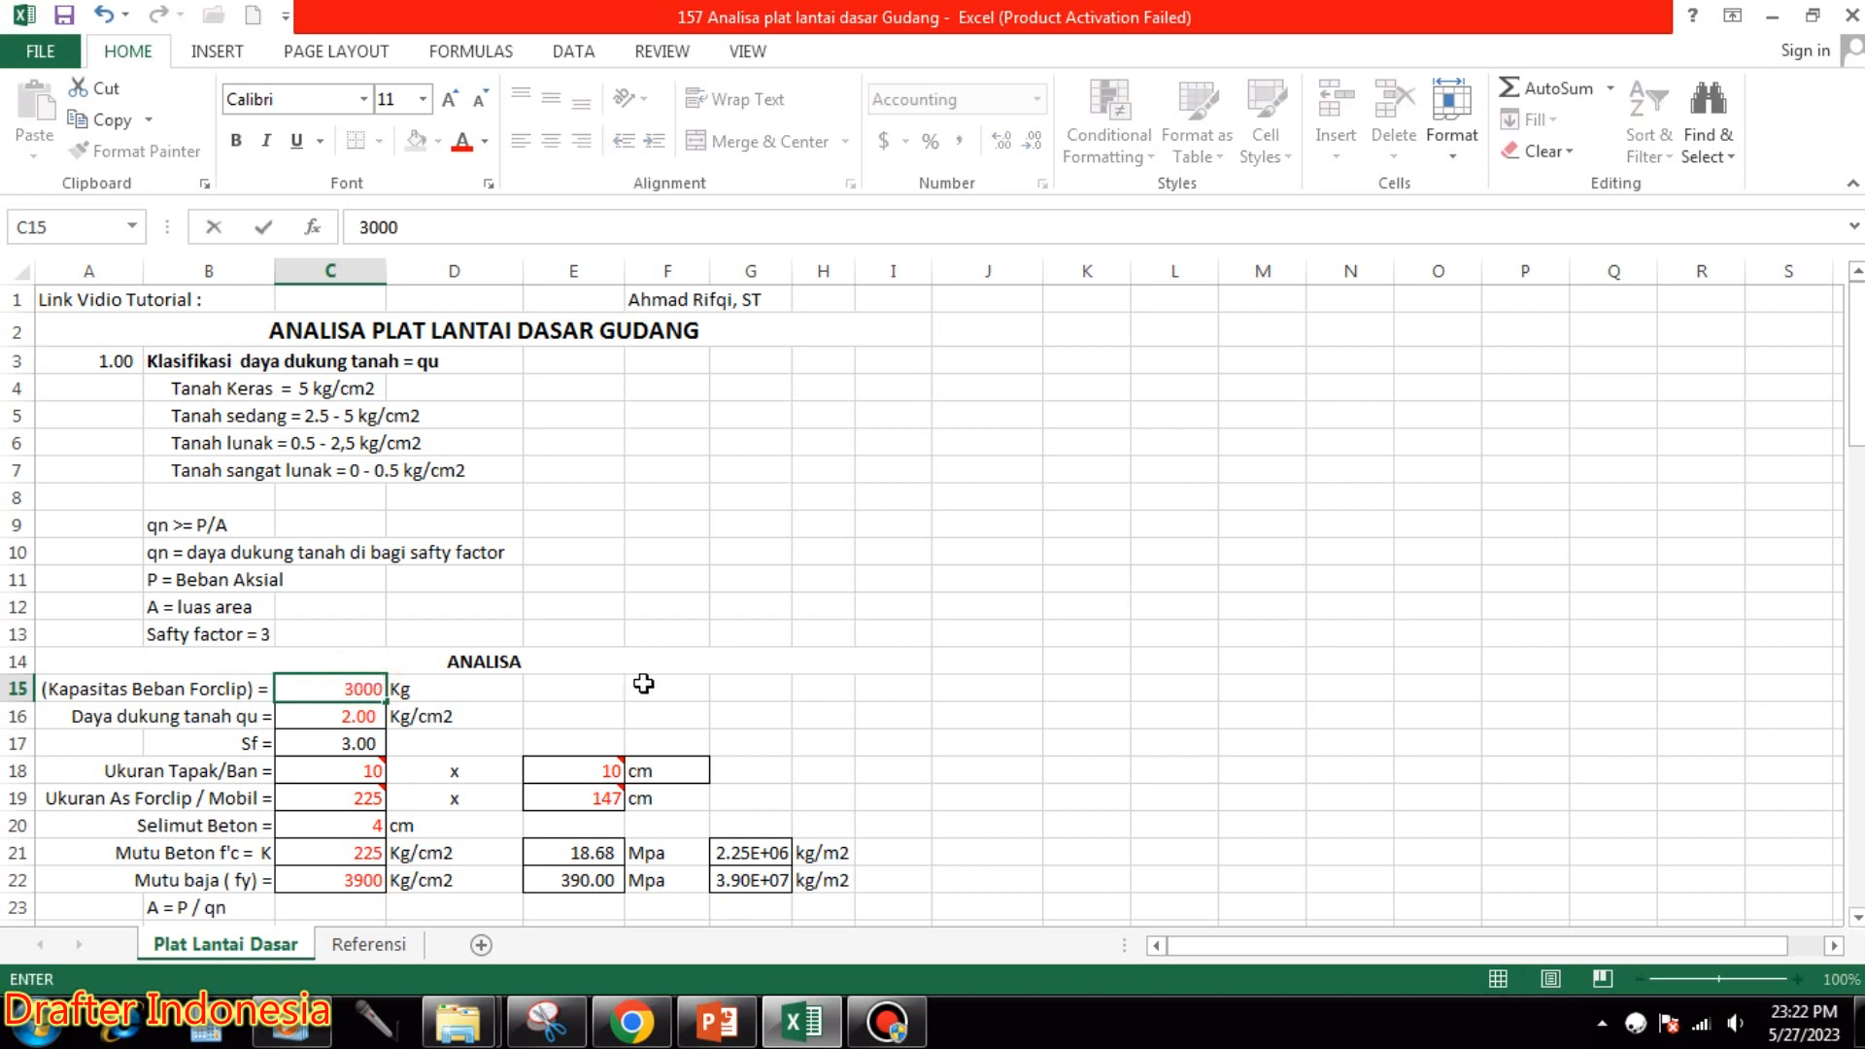
key(Return)
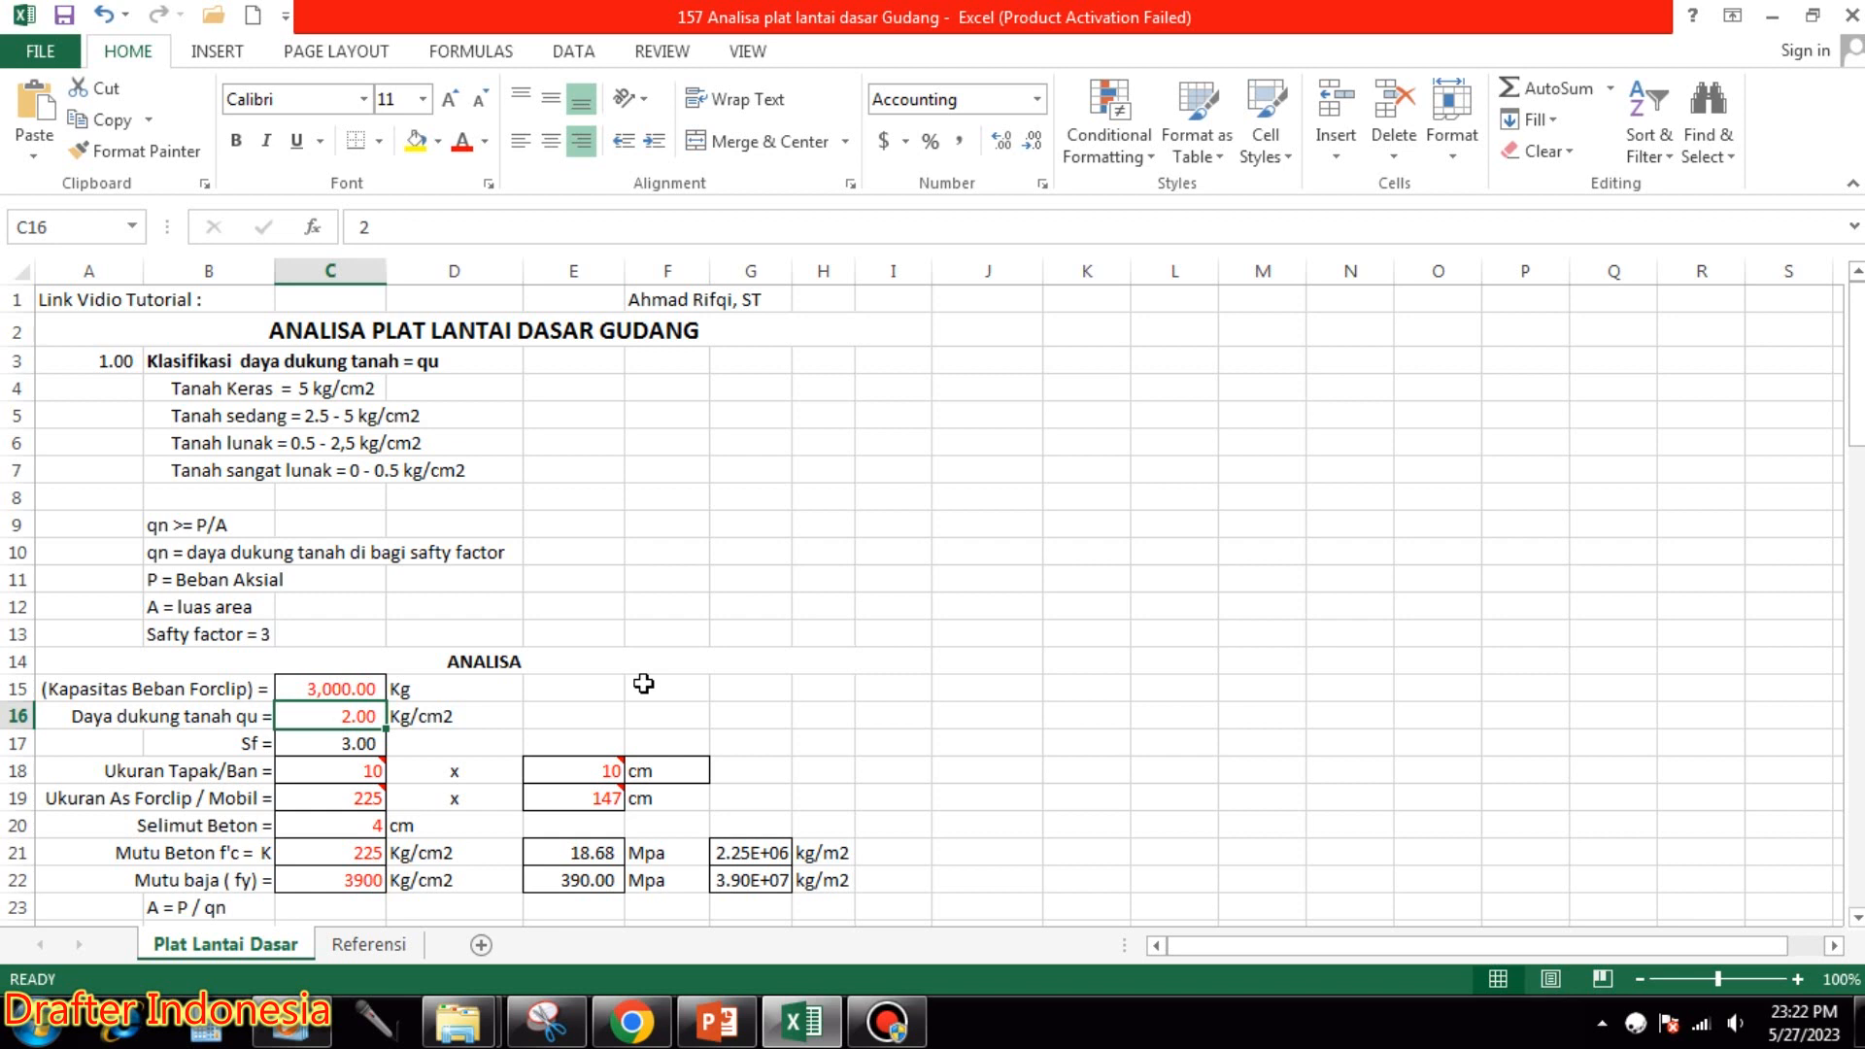
Set the soil bearing capacity (Daya dukung tanah qu) to 2.5 kg/cm2 and check the safety factor entry.
click(358, 713)
scroll(583, 583, down, 1)
scroll(223, 632, up, 1)
text(2.5)
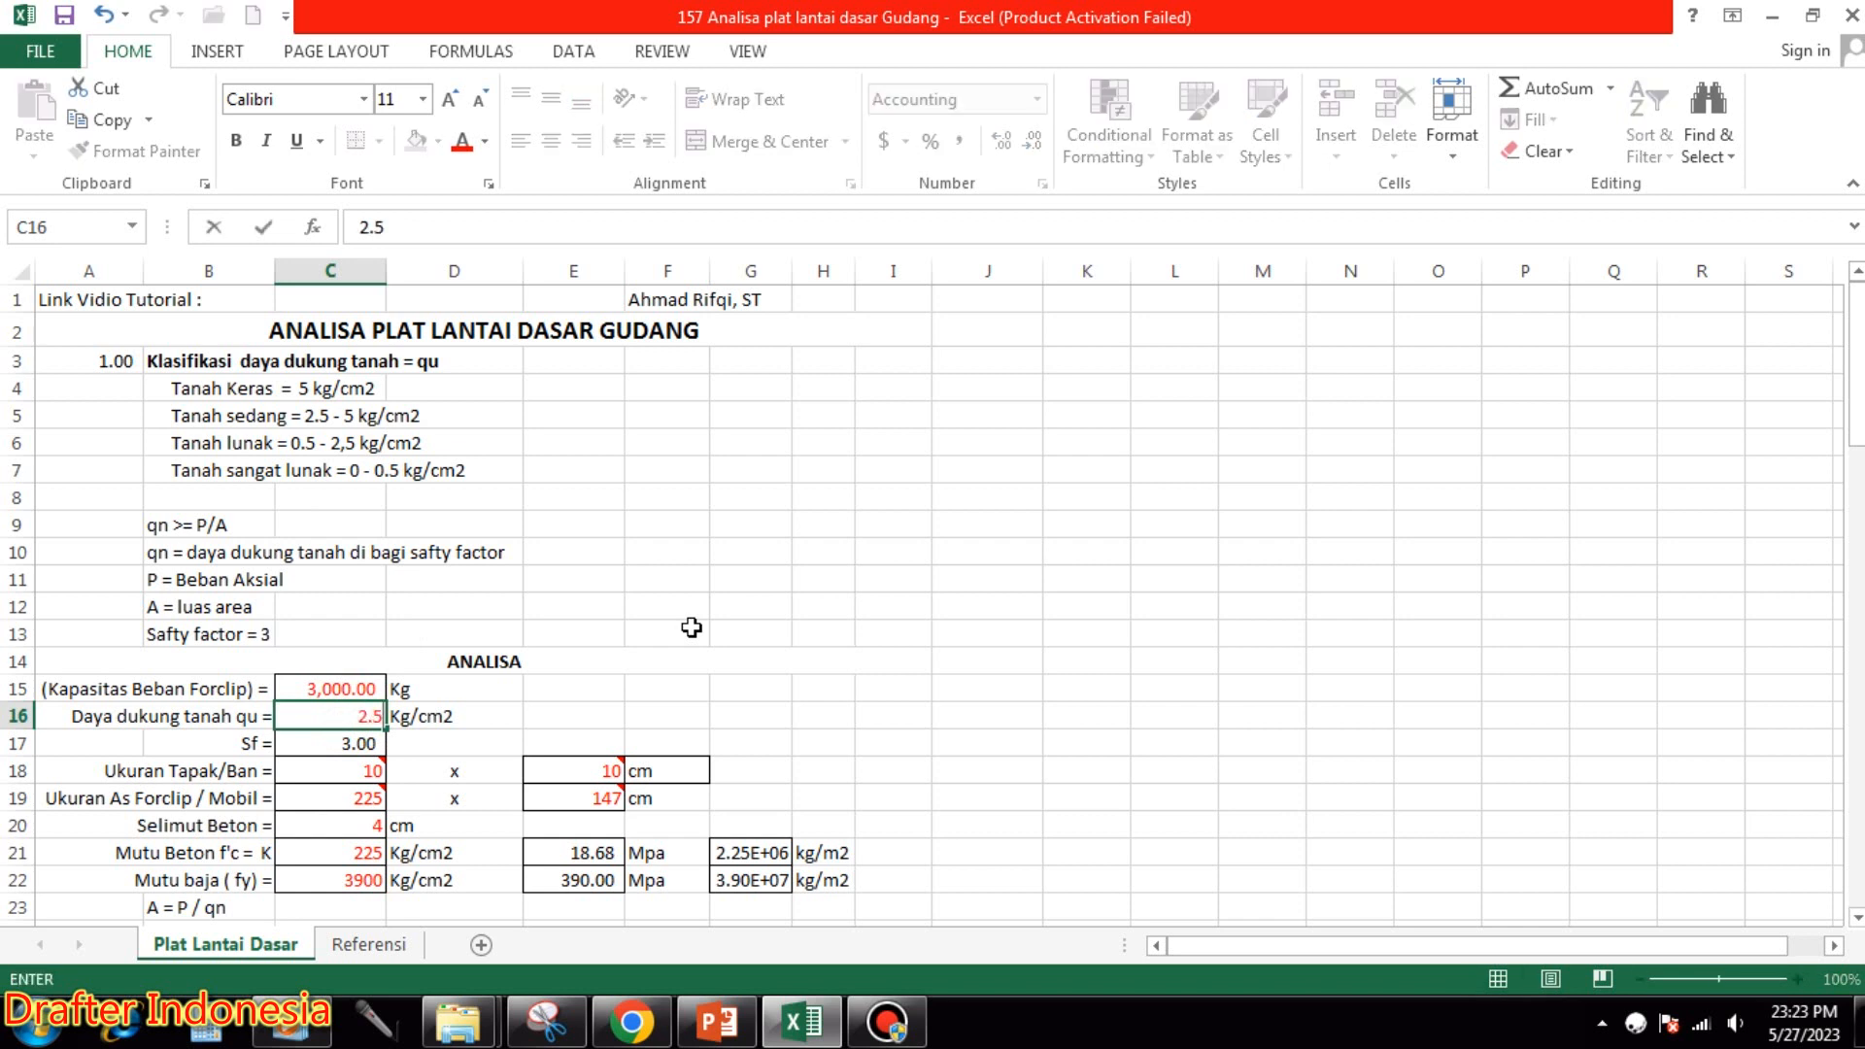
key(Return)
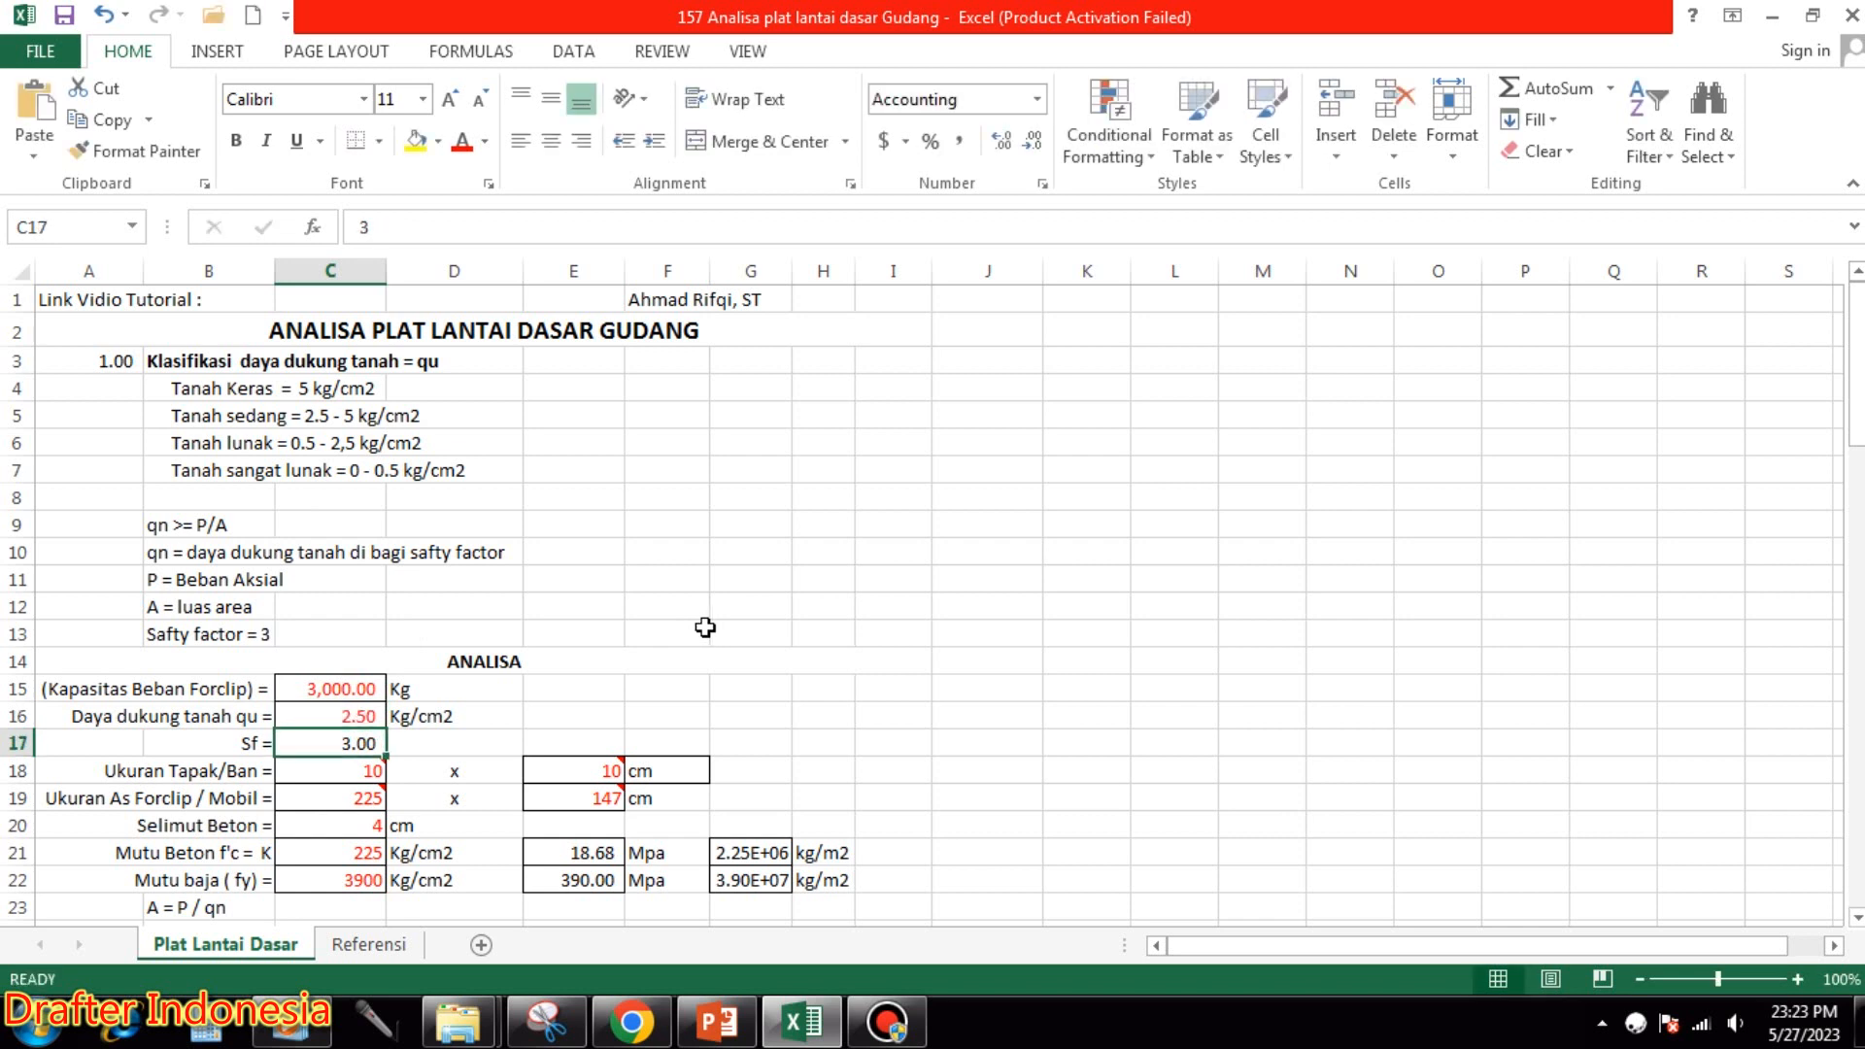
double_click(359, 744)
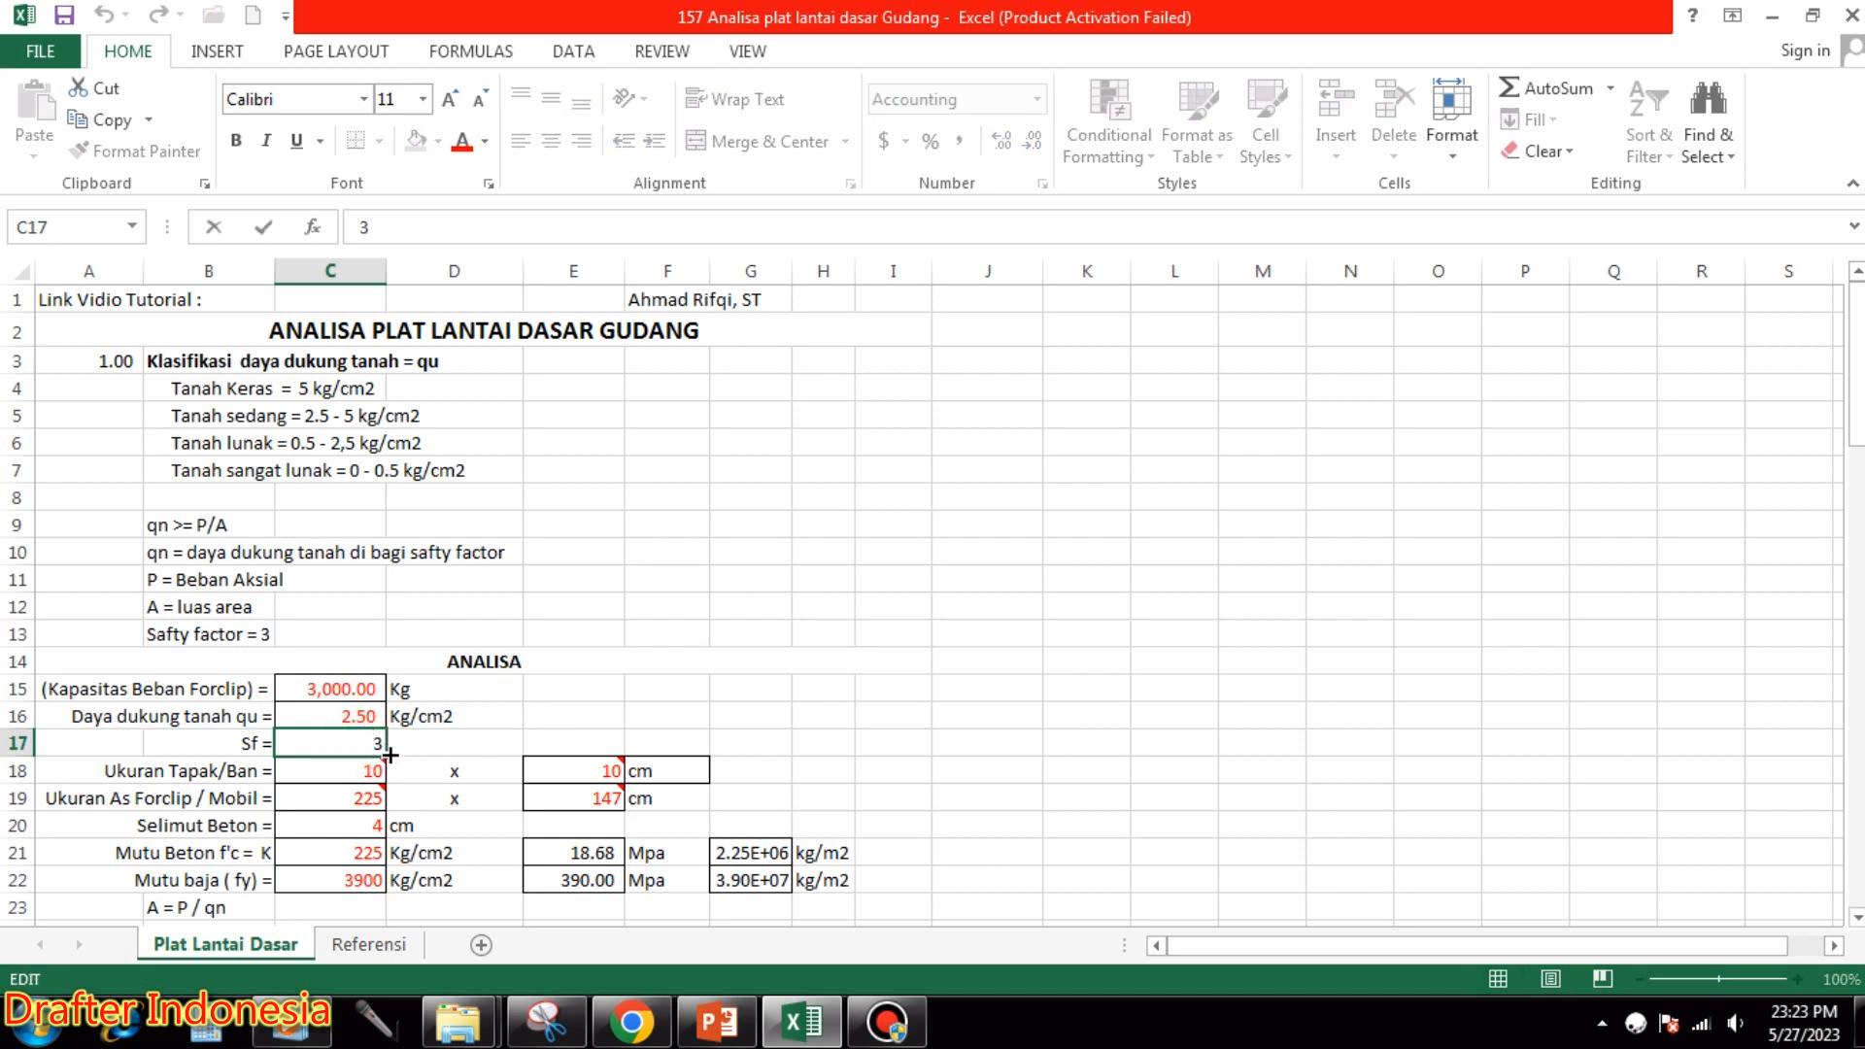
key(Escape)
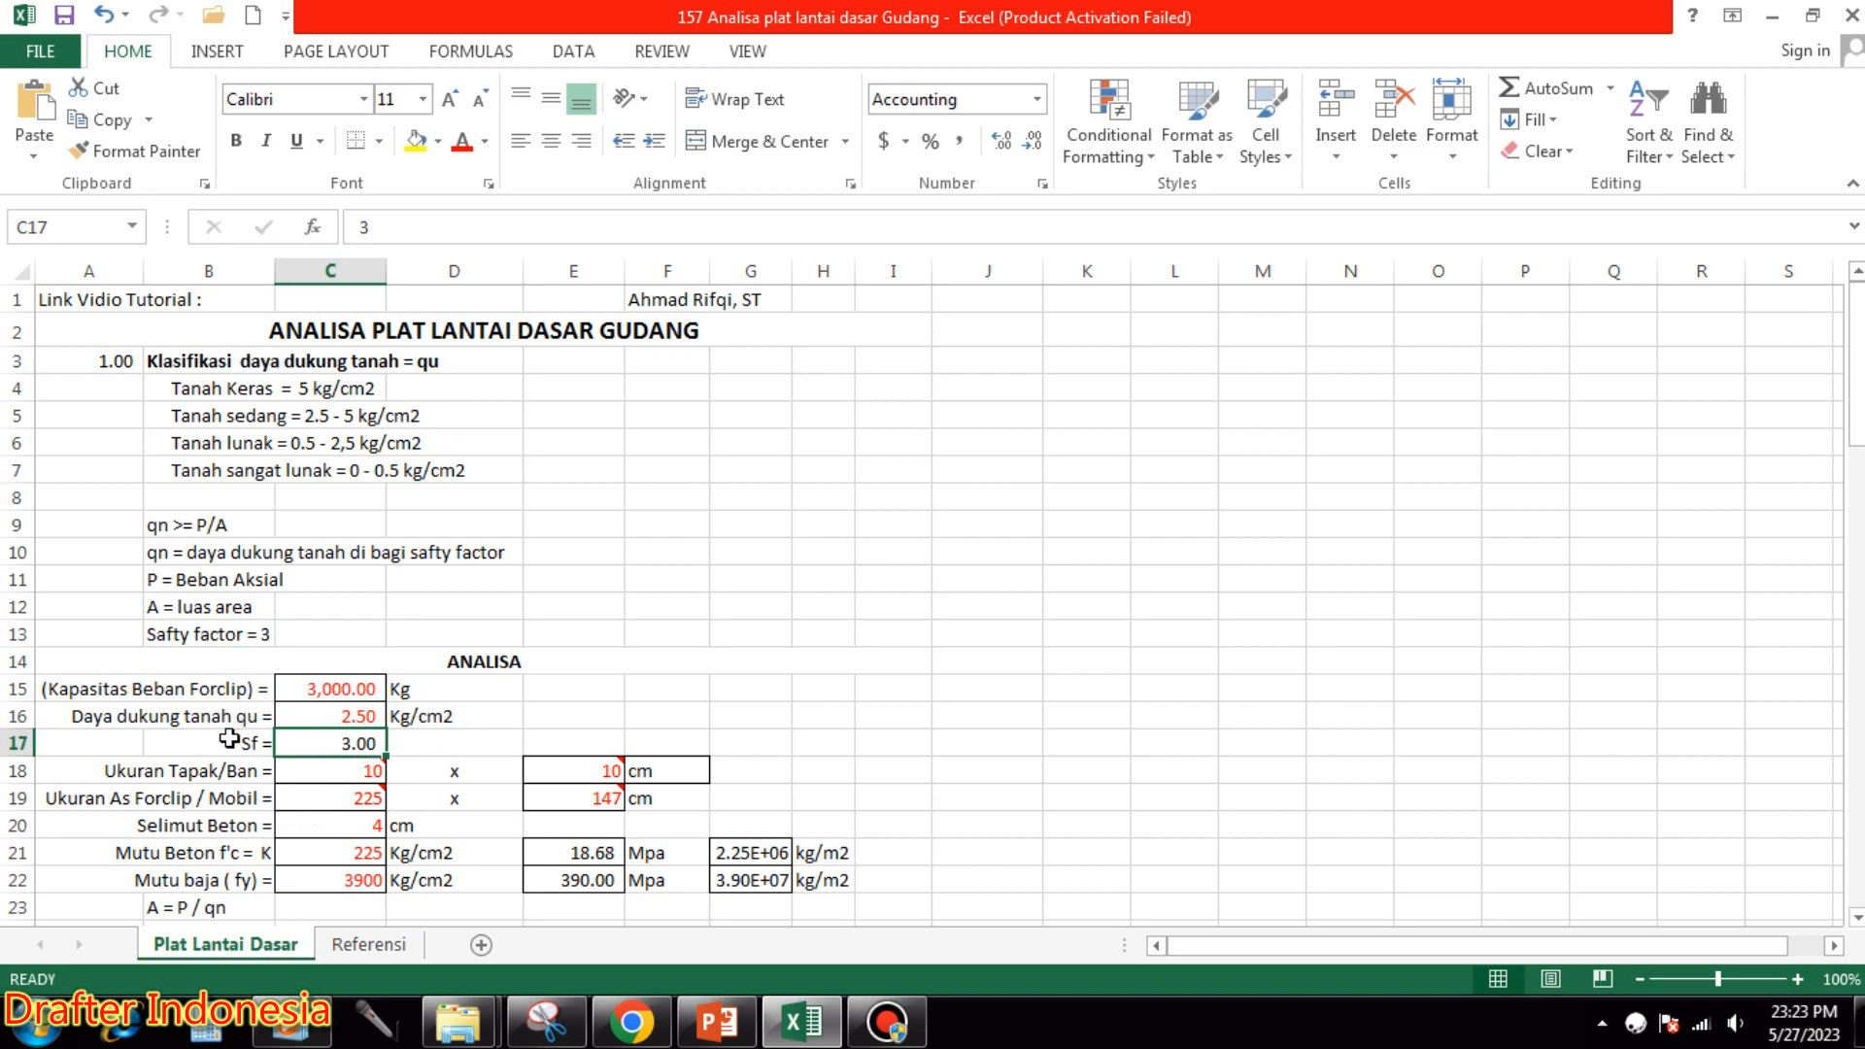
Read the comments on the tyre footprint cells and examine the forklift specification table on the Referensi sheet.
click(358, 771)
mouse_move(608, 767)
mouse_move(361, 768)
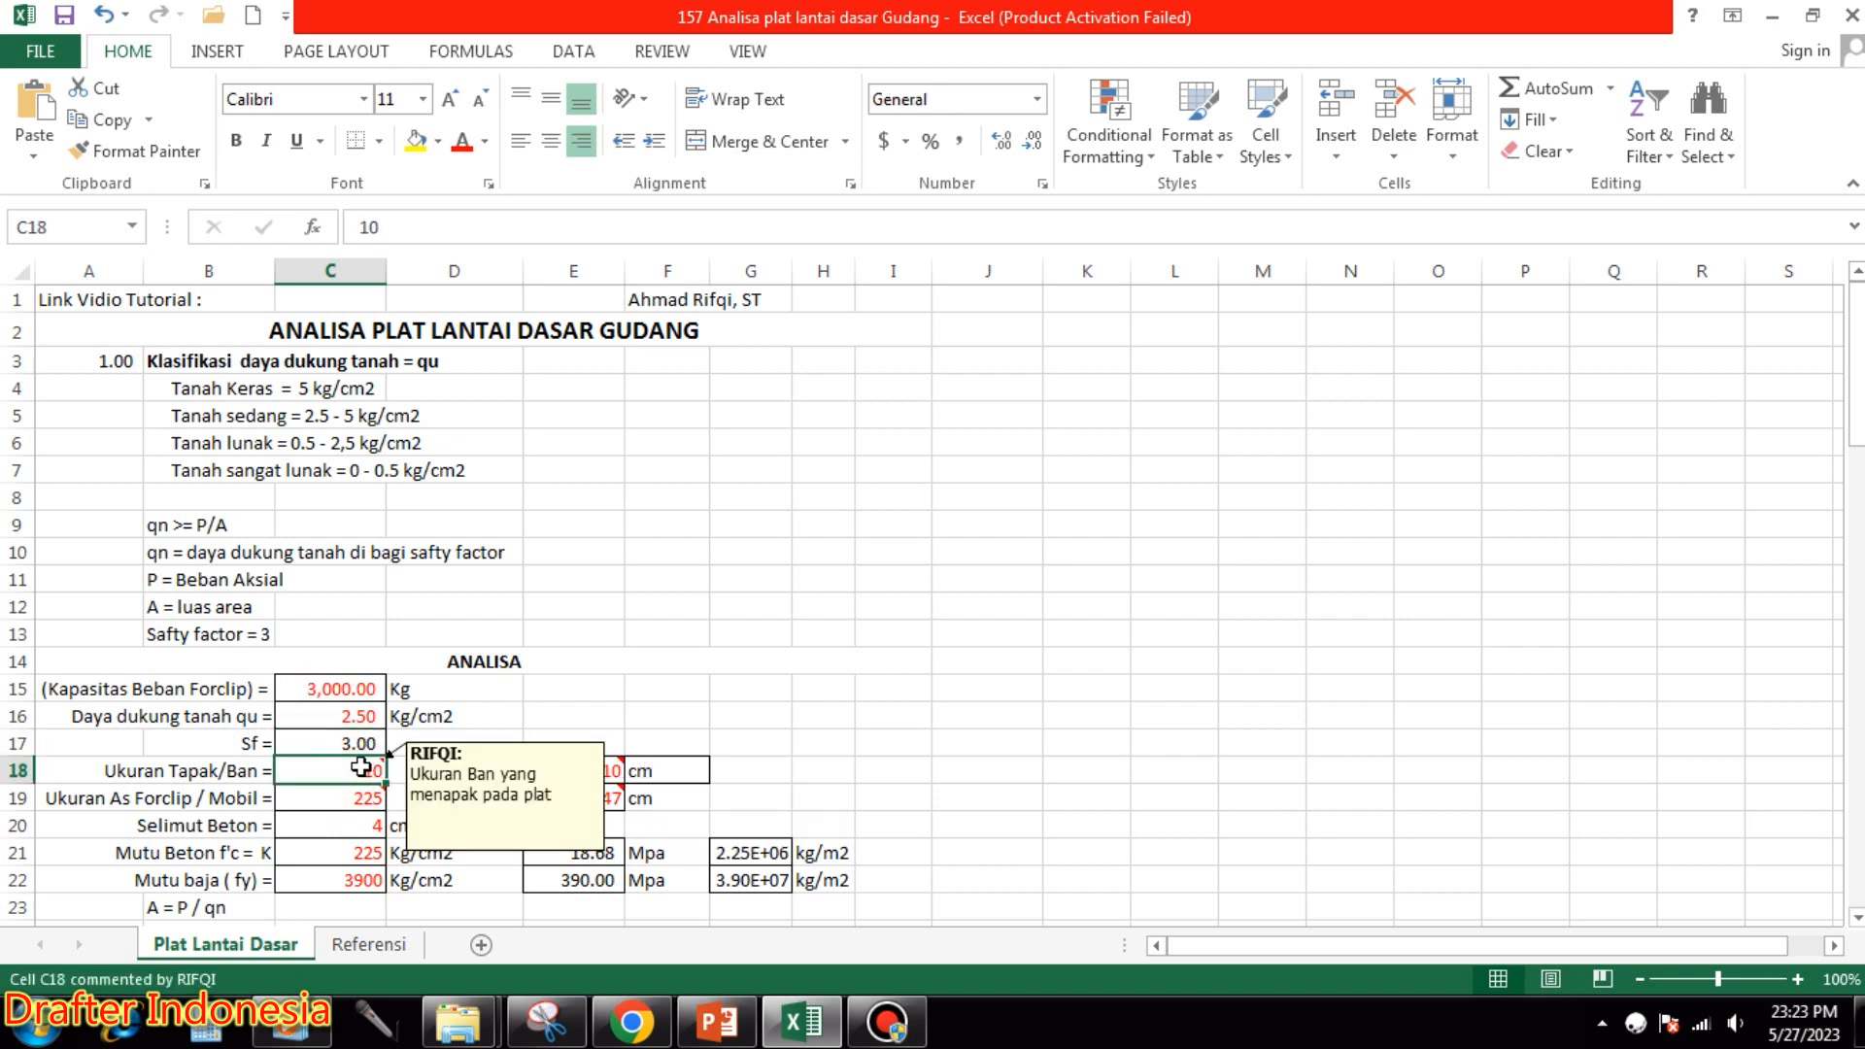
click(544, 772)
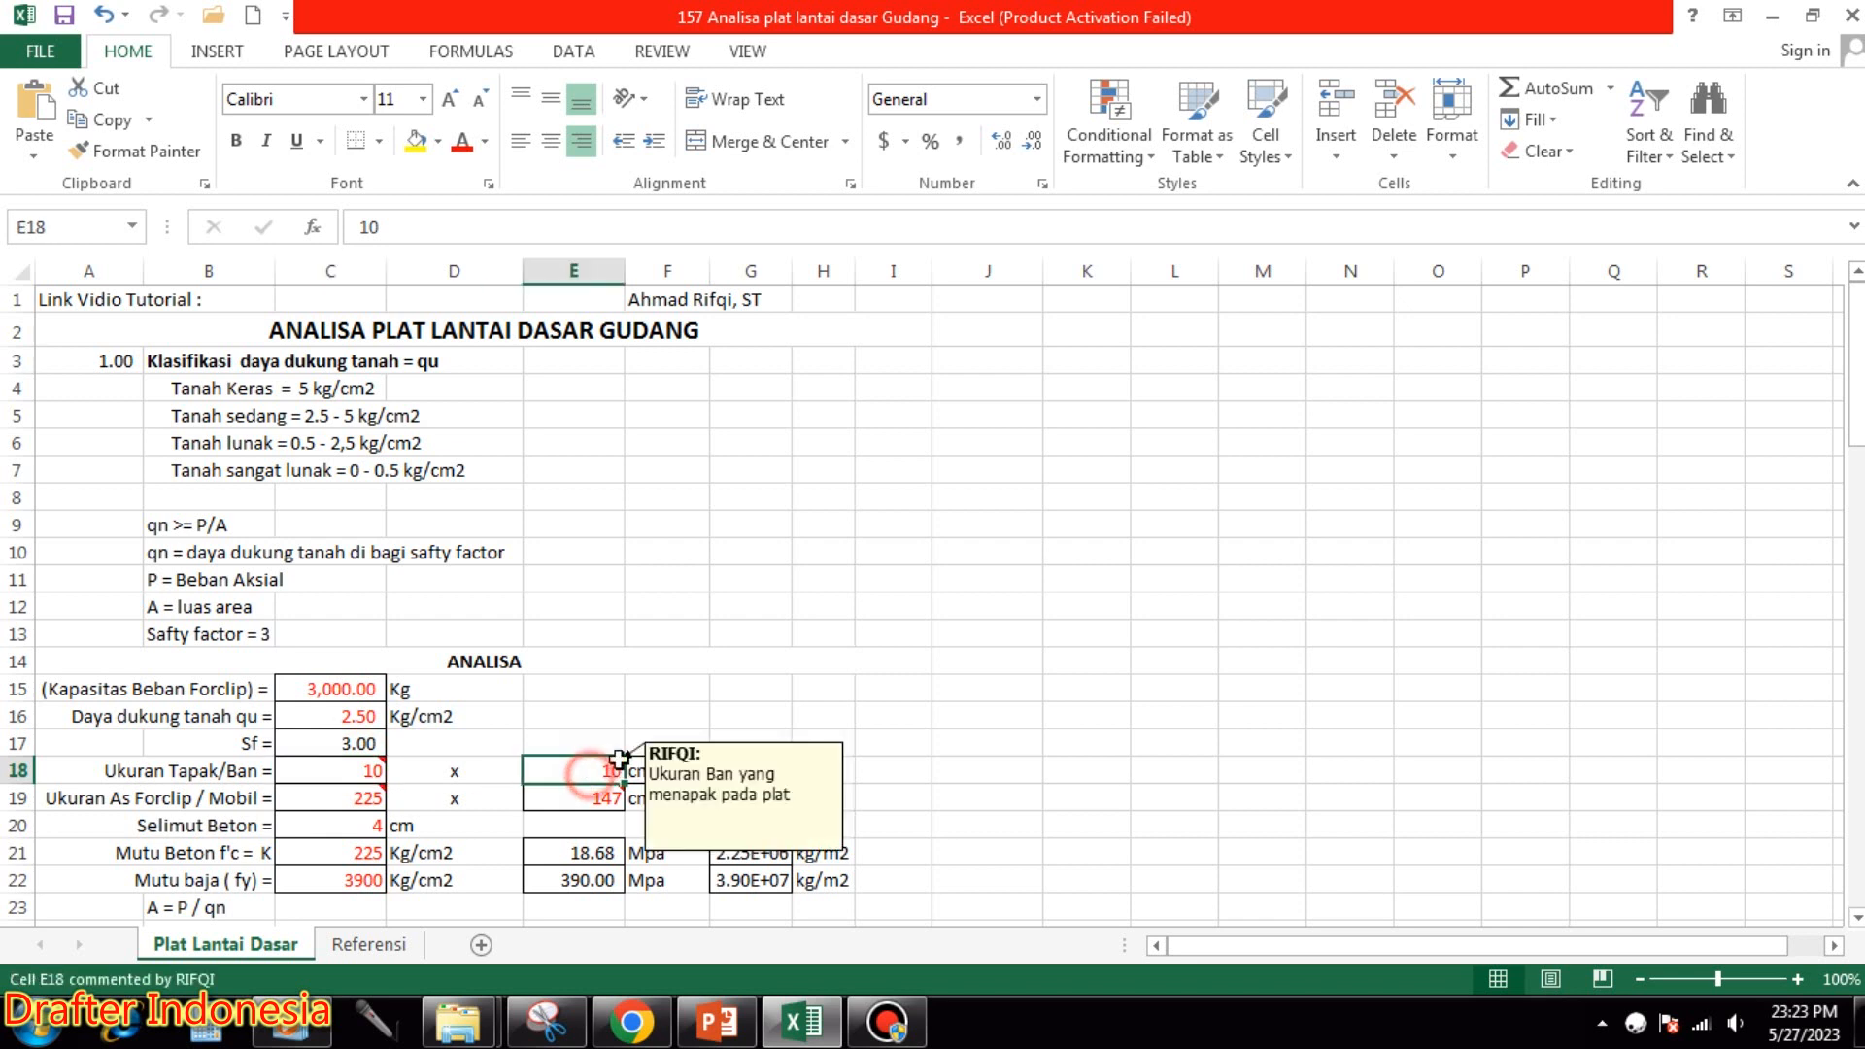
click(374, 772)
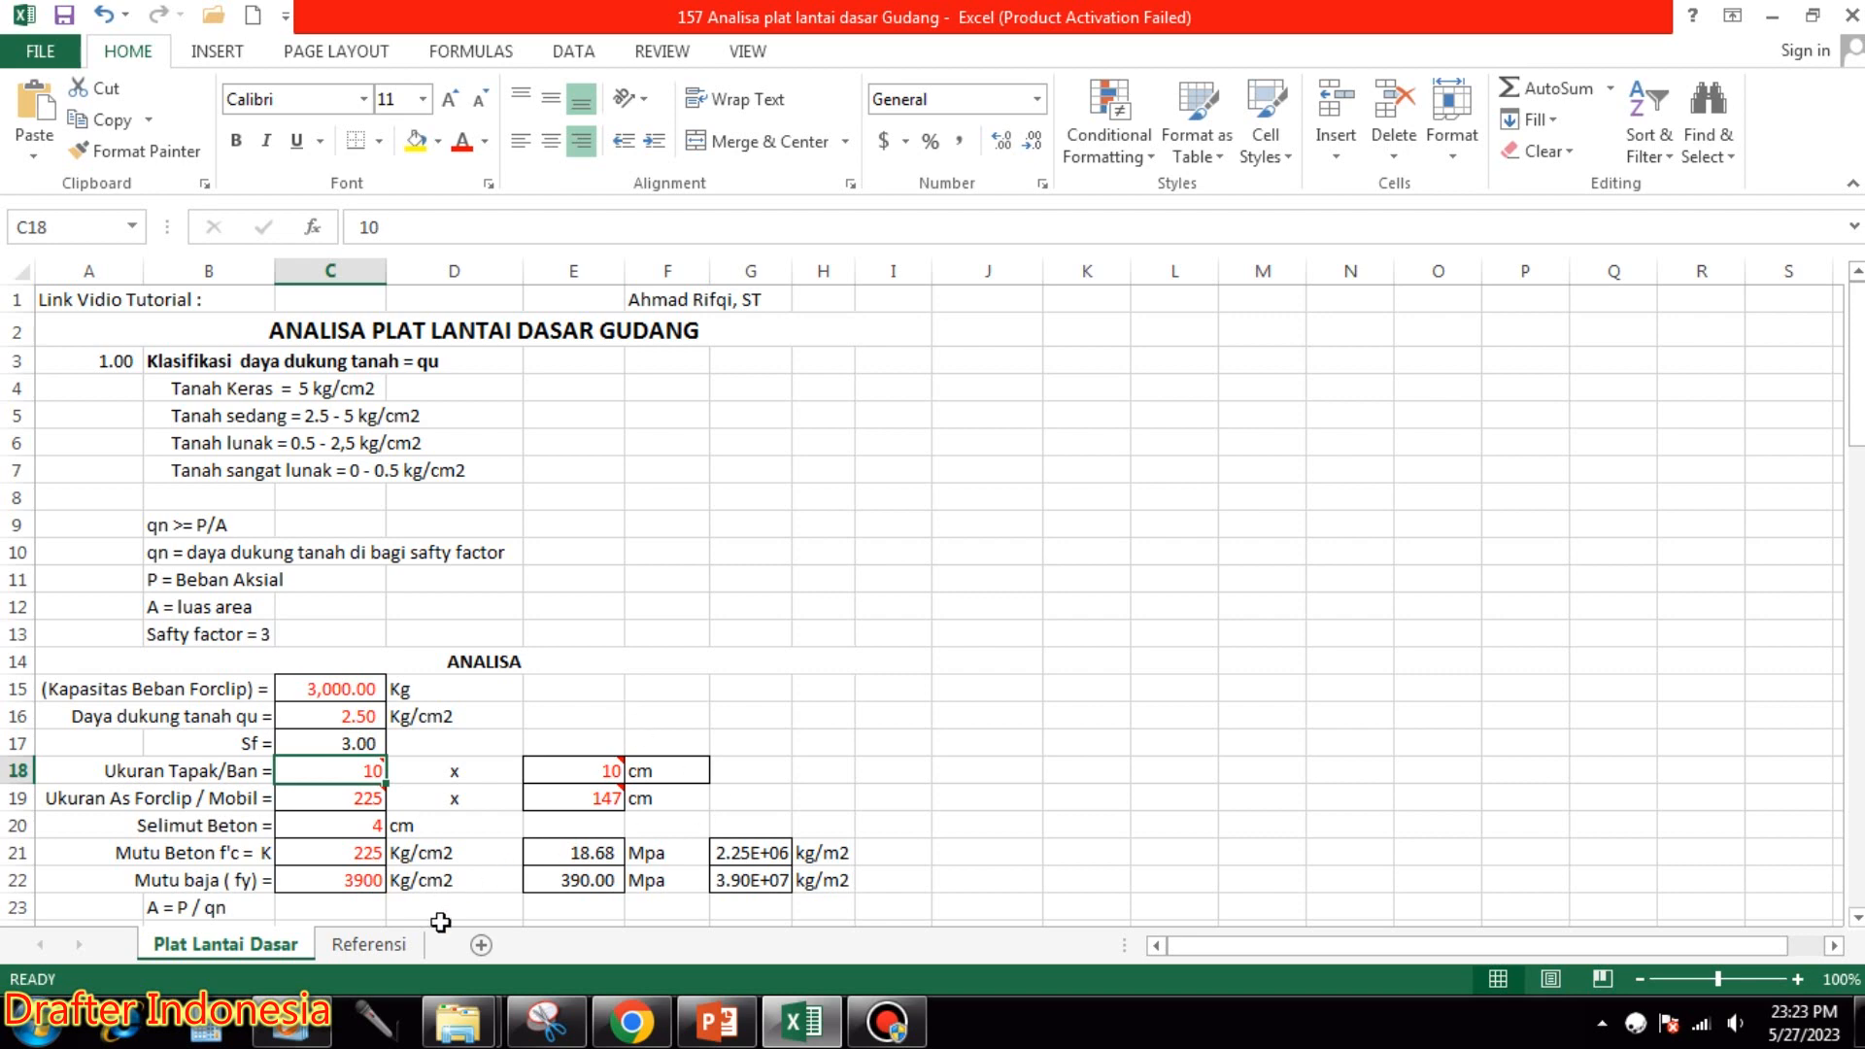
click(369, 946)
scroll(712, 729, up, 2)
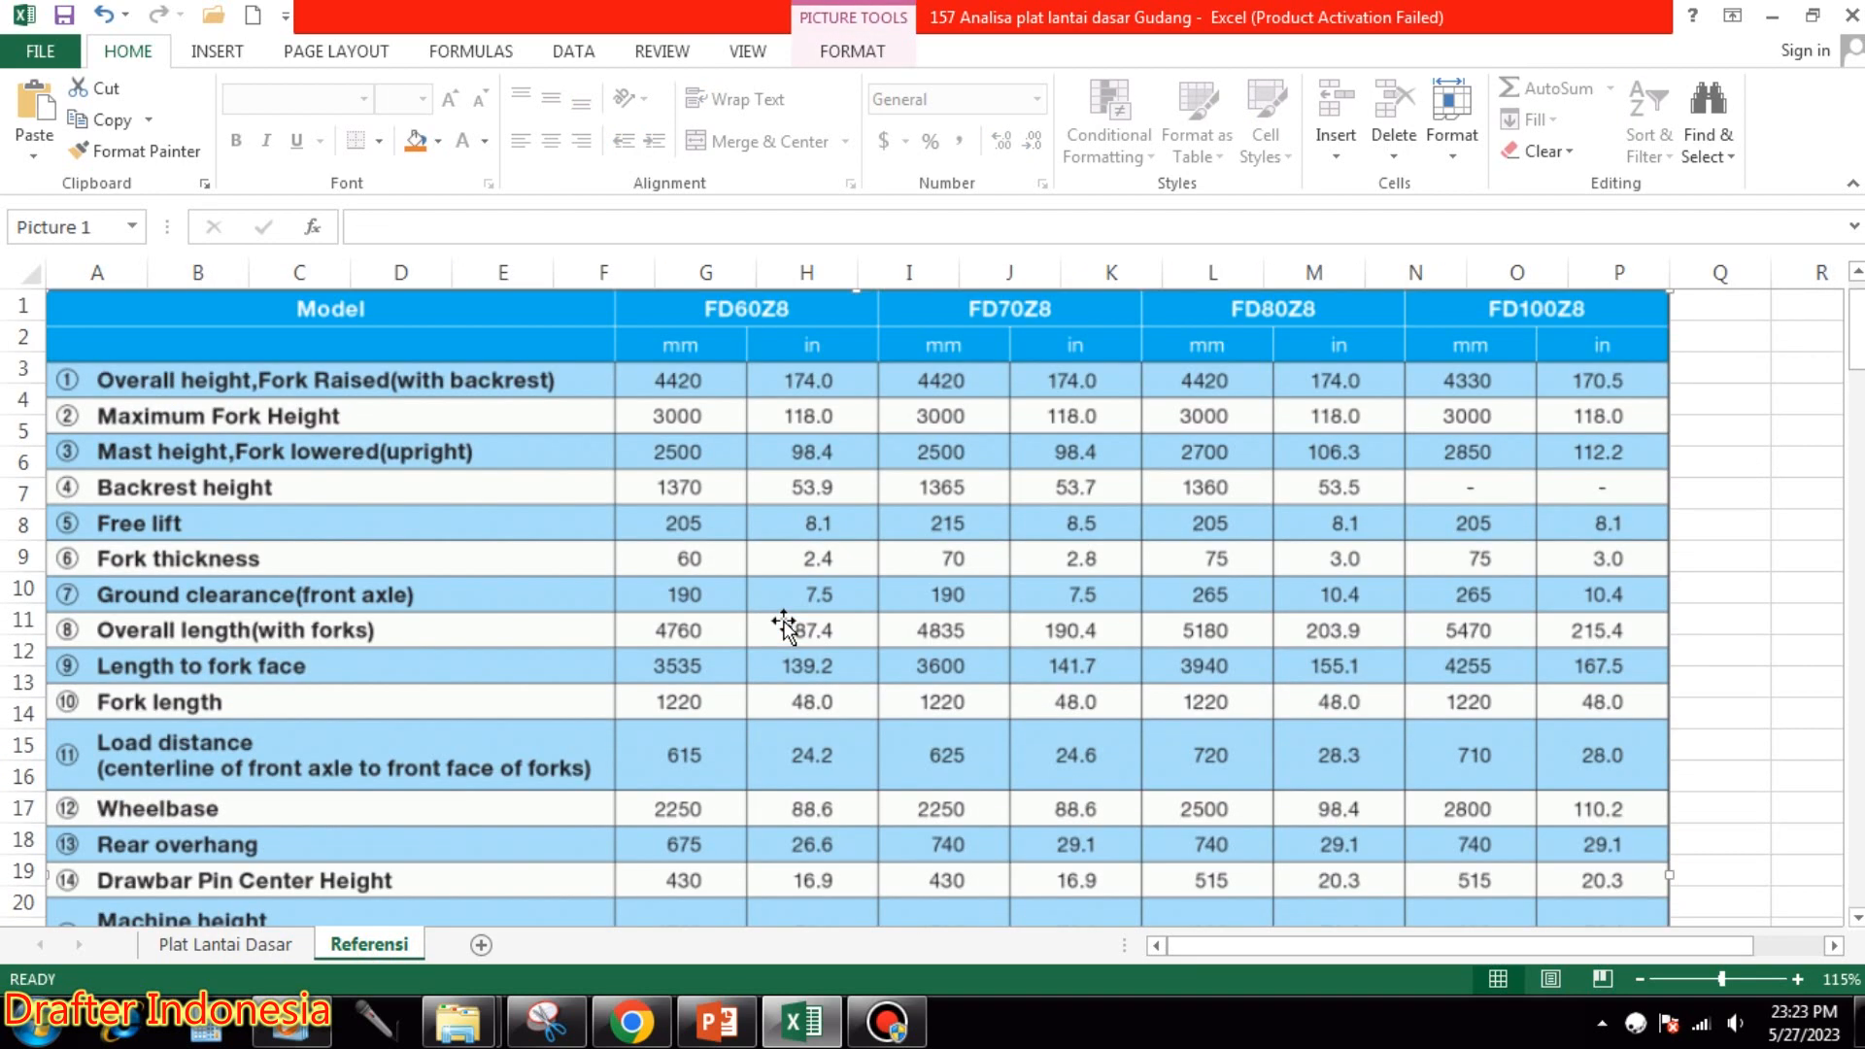
scroll(843, 594, down, 8)
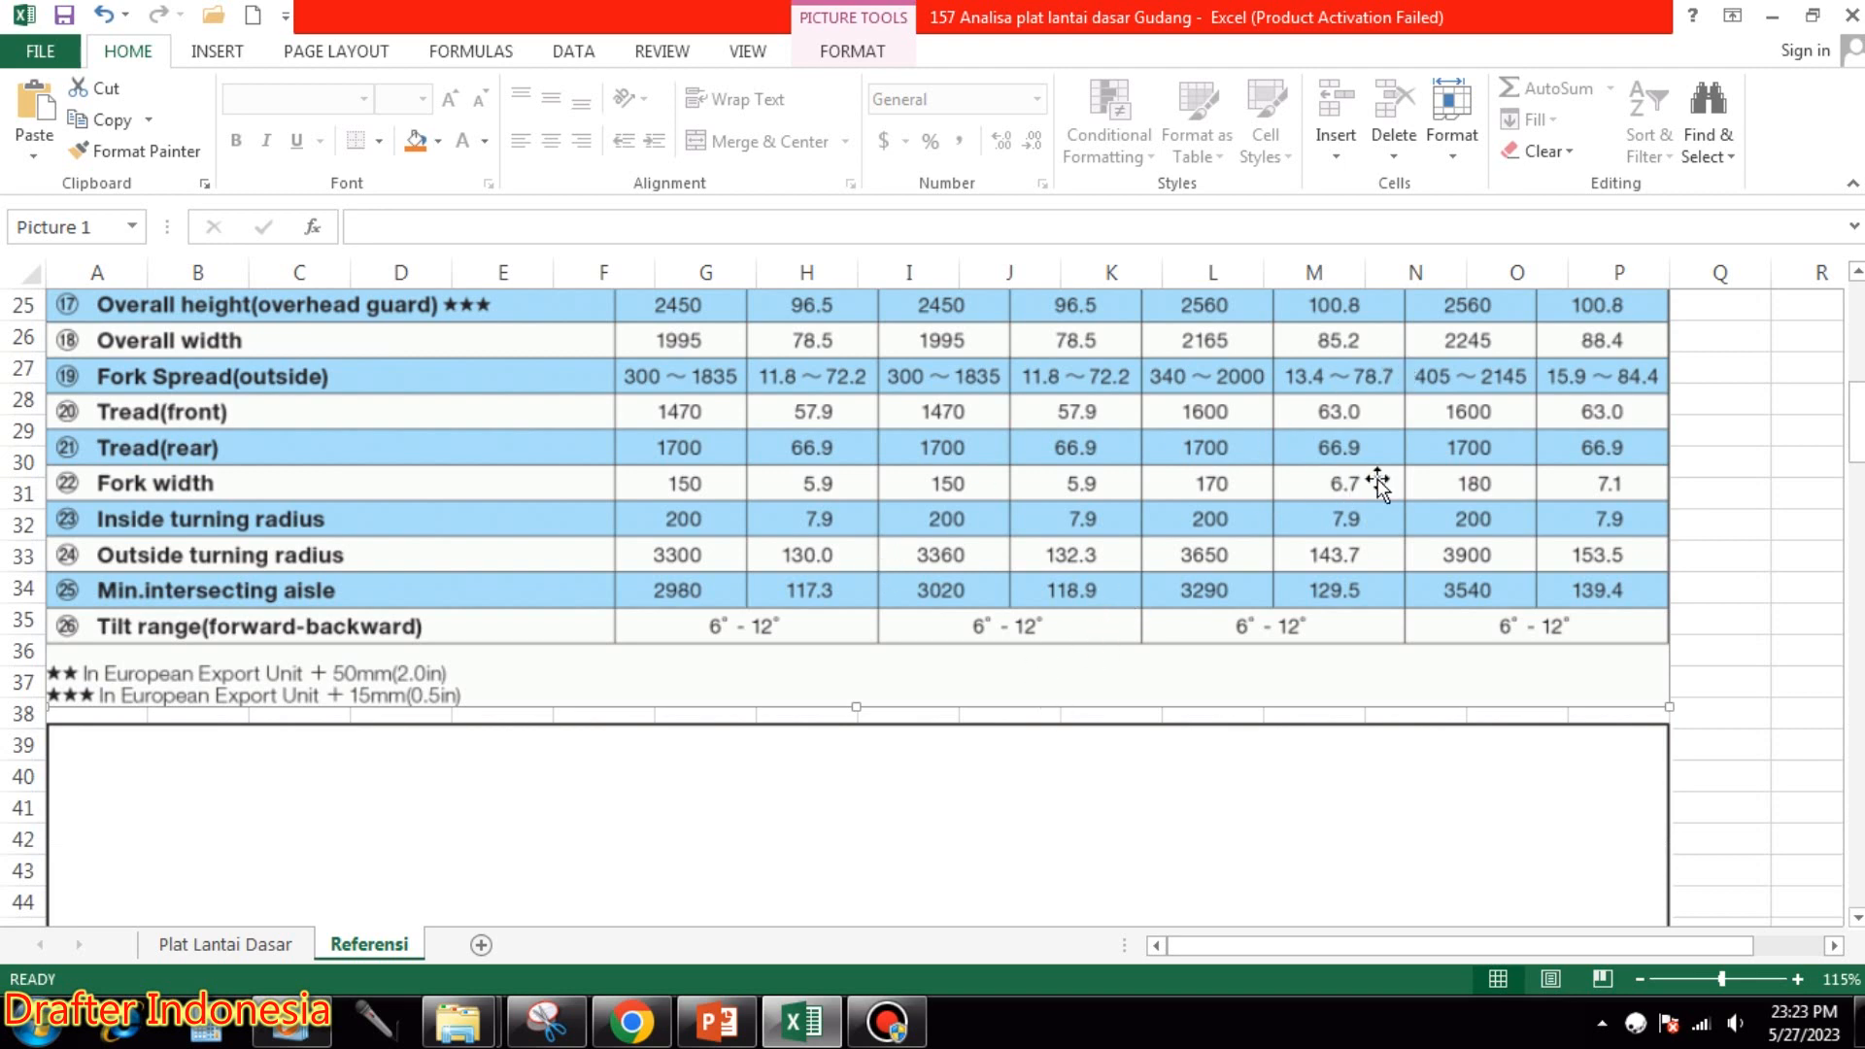
On the Plat Lantai Dasar sheet, set both tyre footprint dimensions (Ukuran Tapak/Ban) to 20 cm.
click(255, 944)
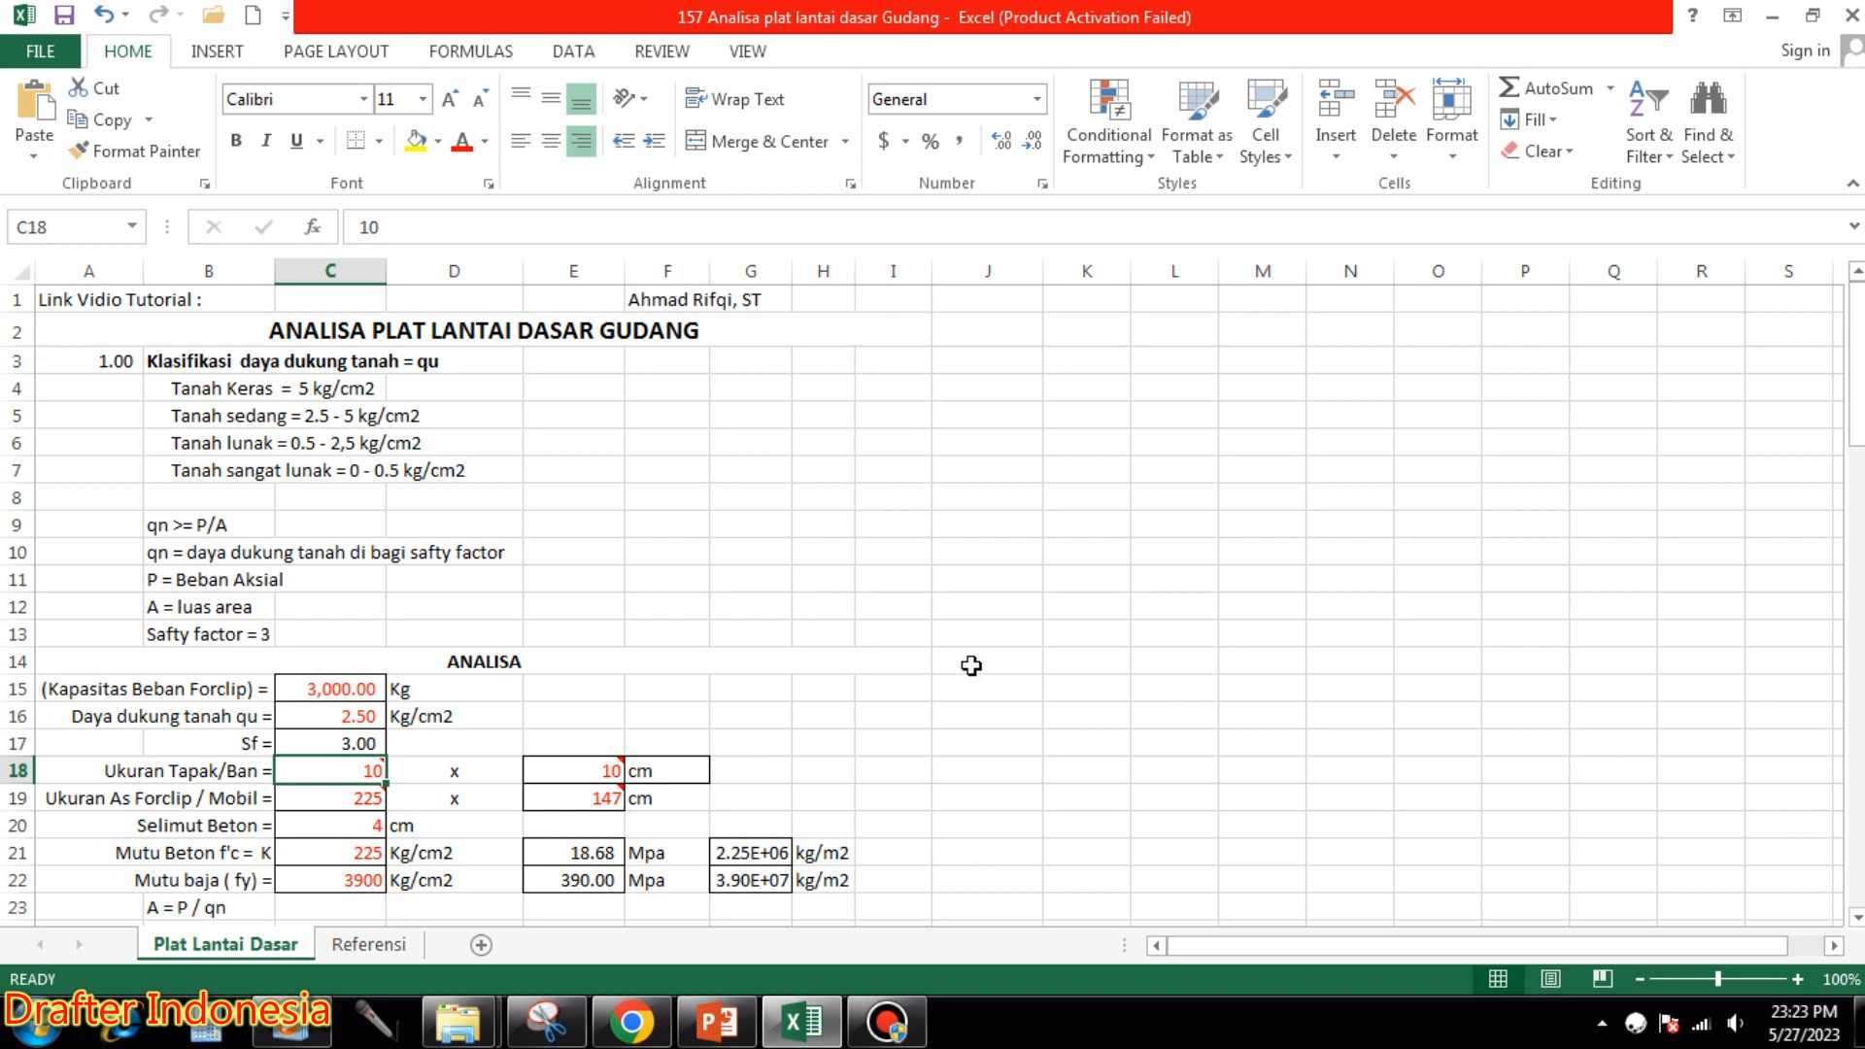
mouse_move(374, 775)
text(20)
key(Right)
key(Right)
text(20)
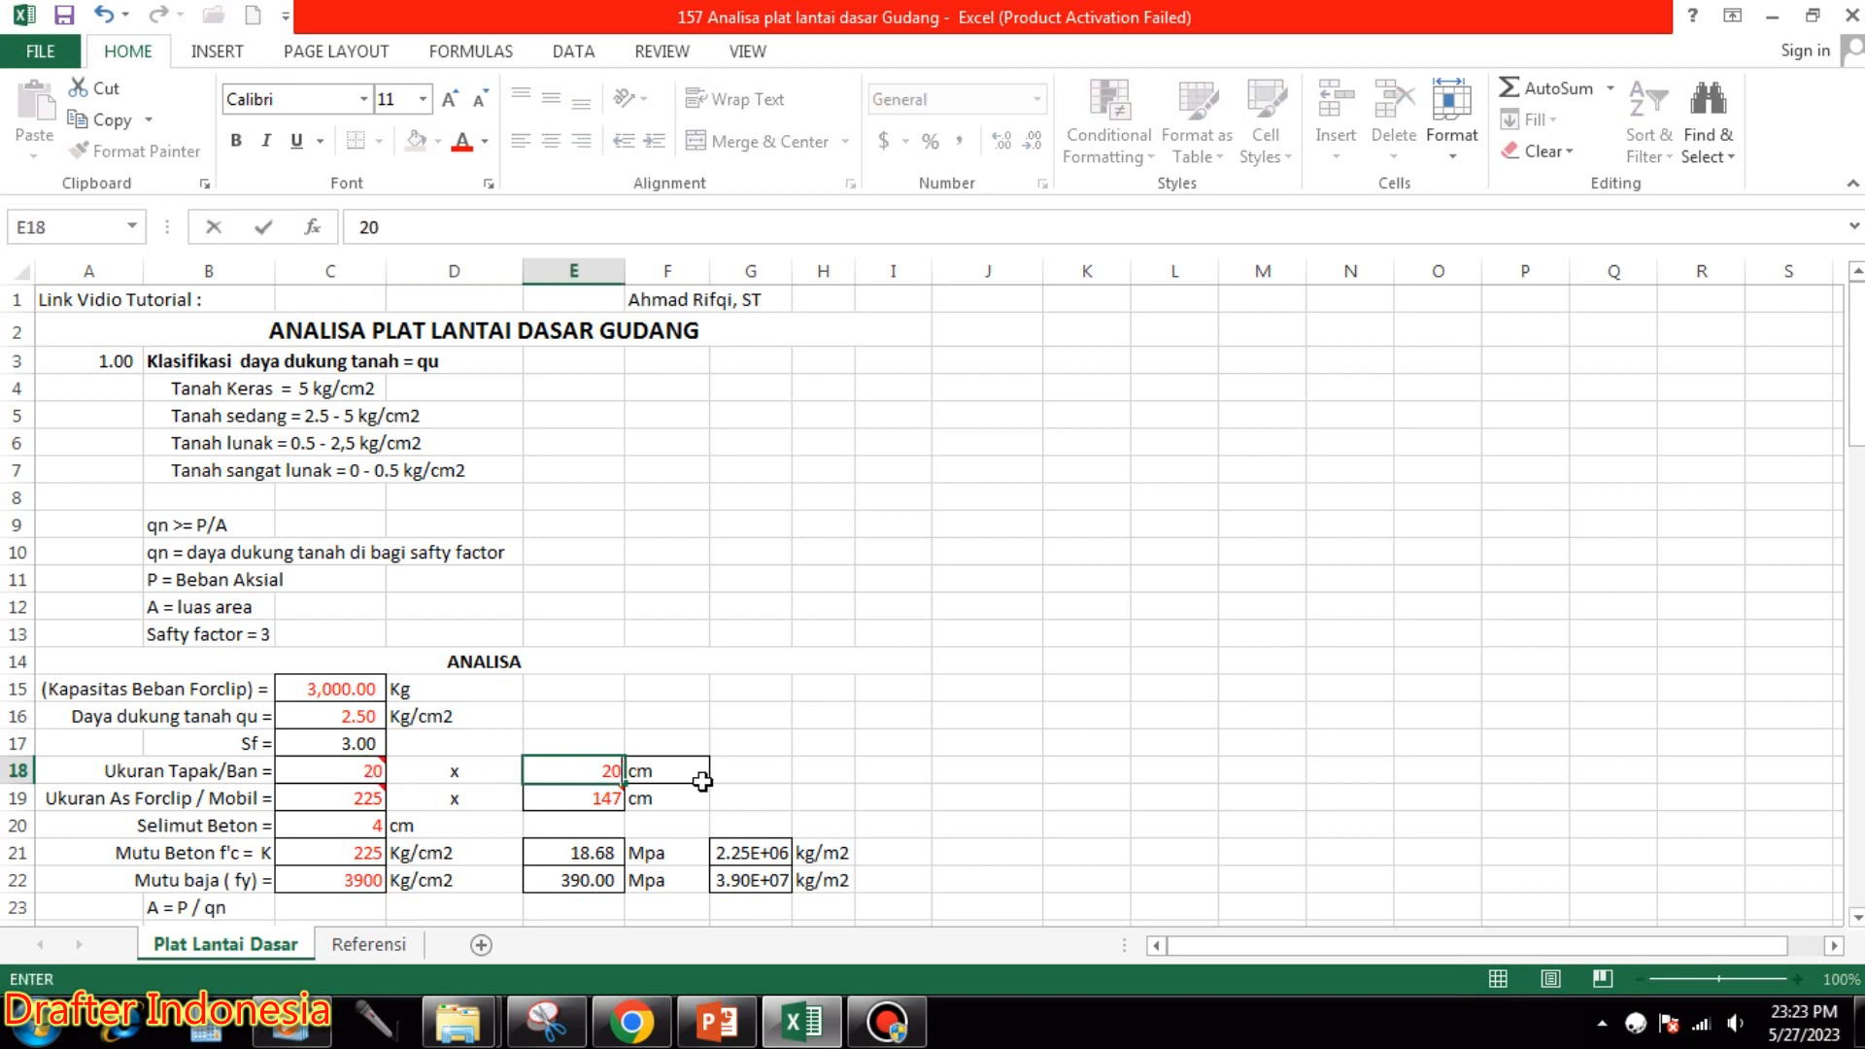
key(Return)
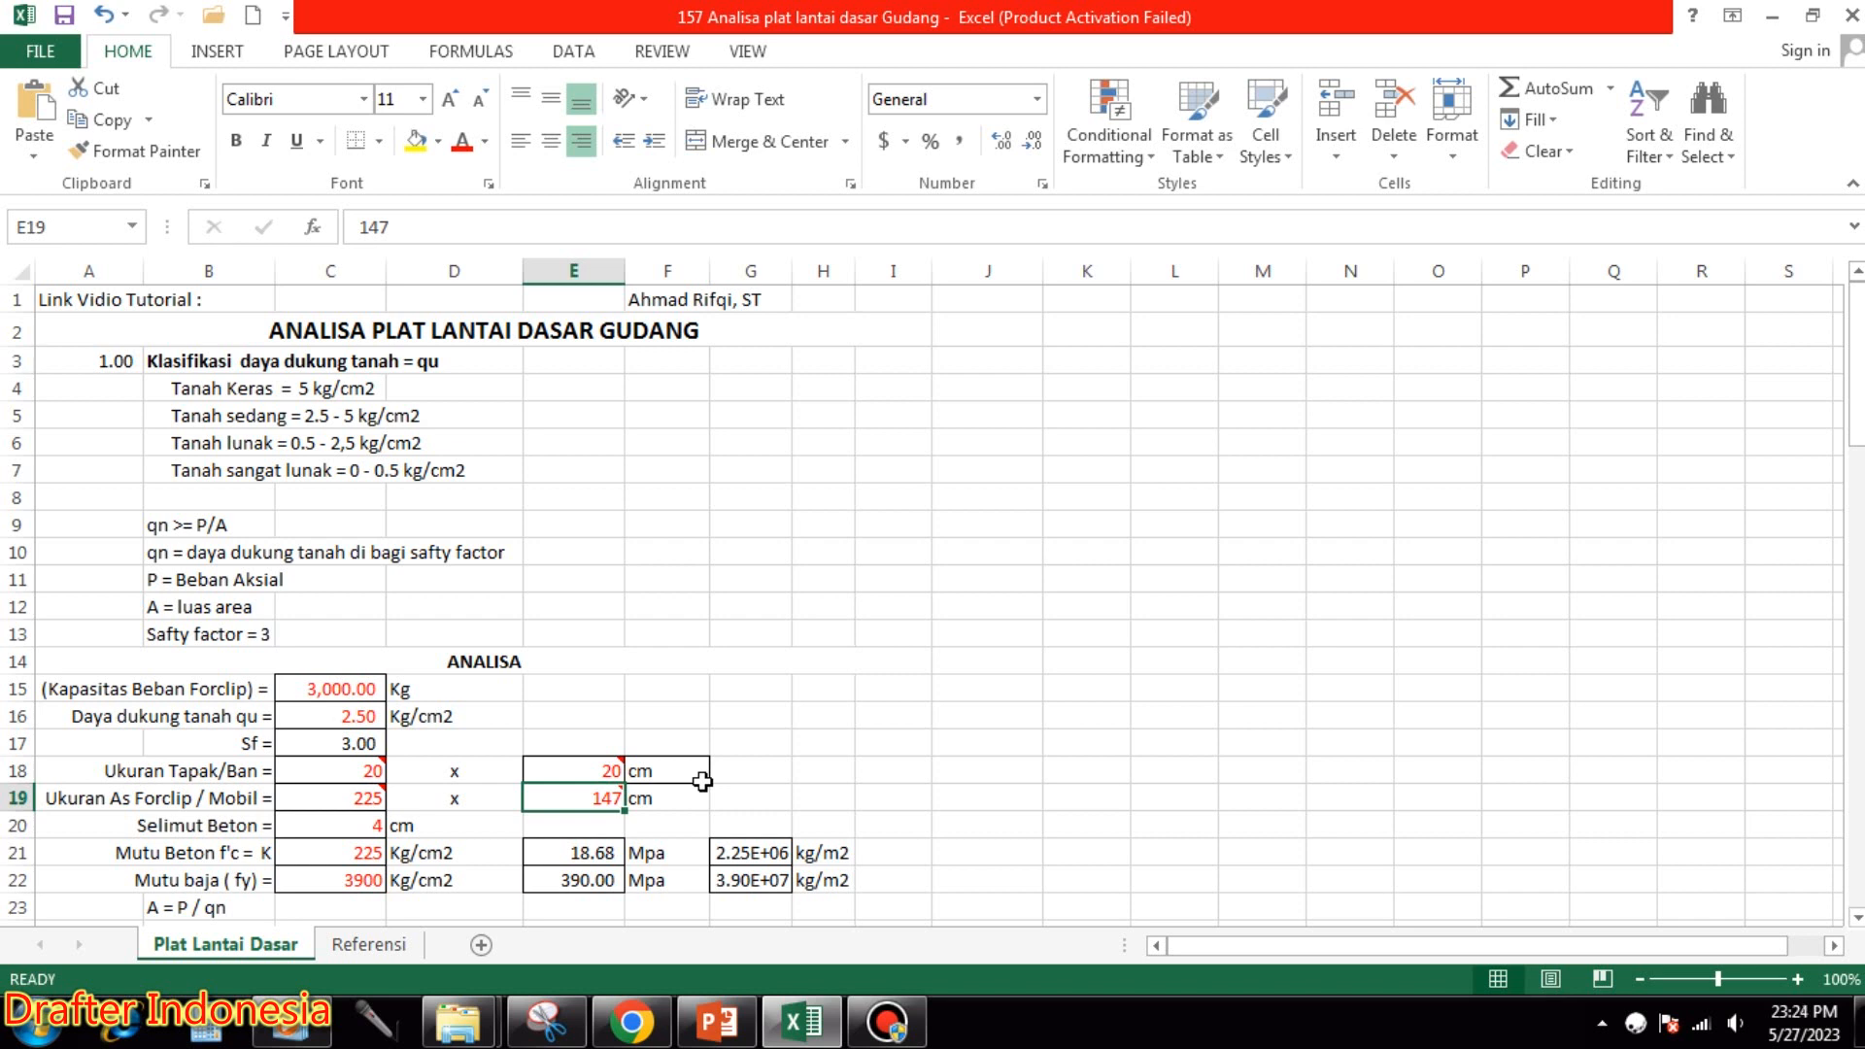
Check the axle size cells, then examine the Referensi drawings and specification table for the front tread and wheelbase.
key(Left)
key(Left)
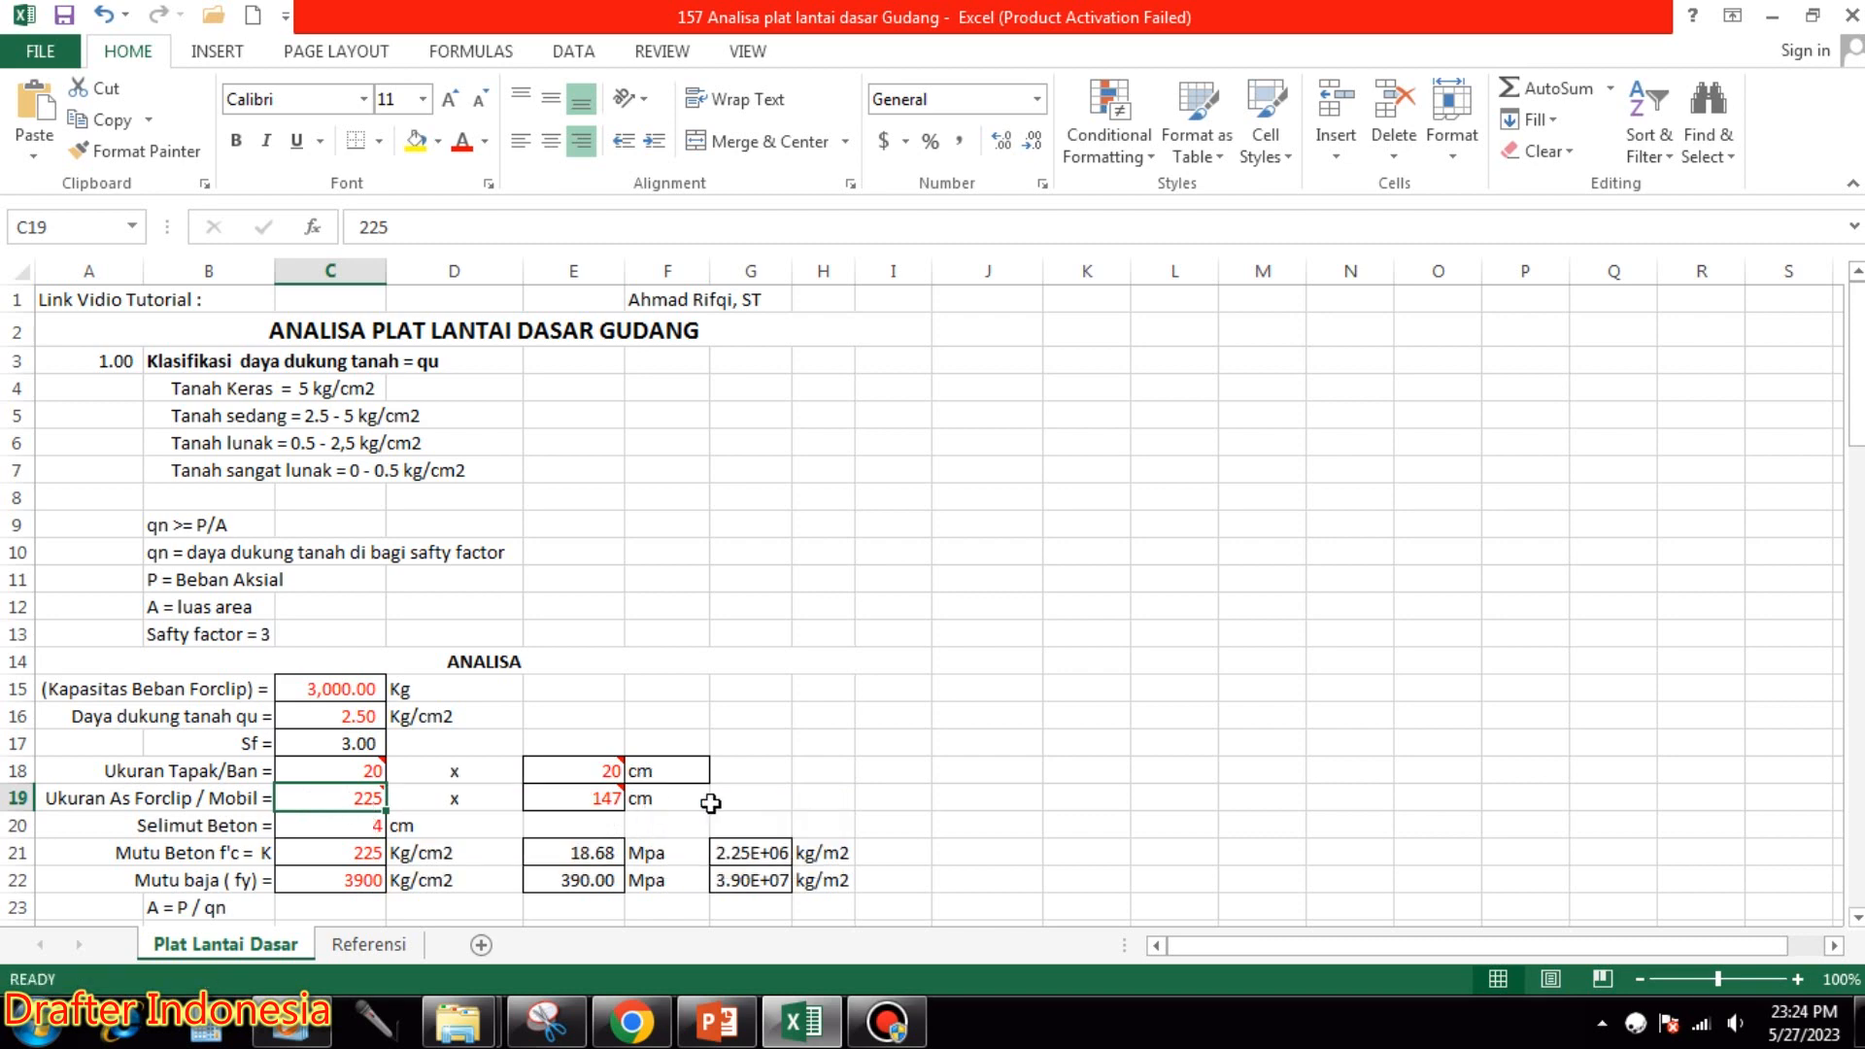
click(609, 794)
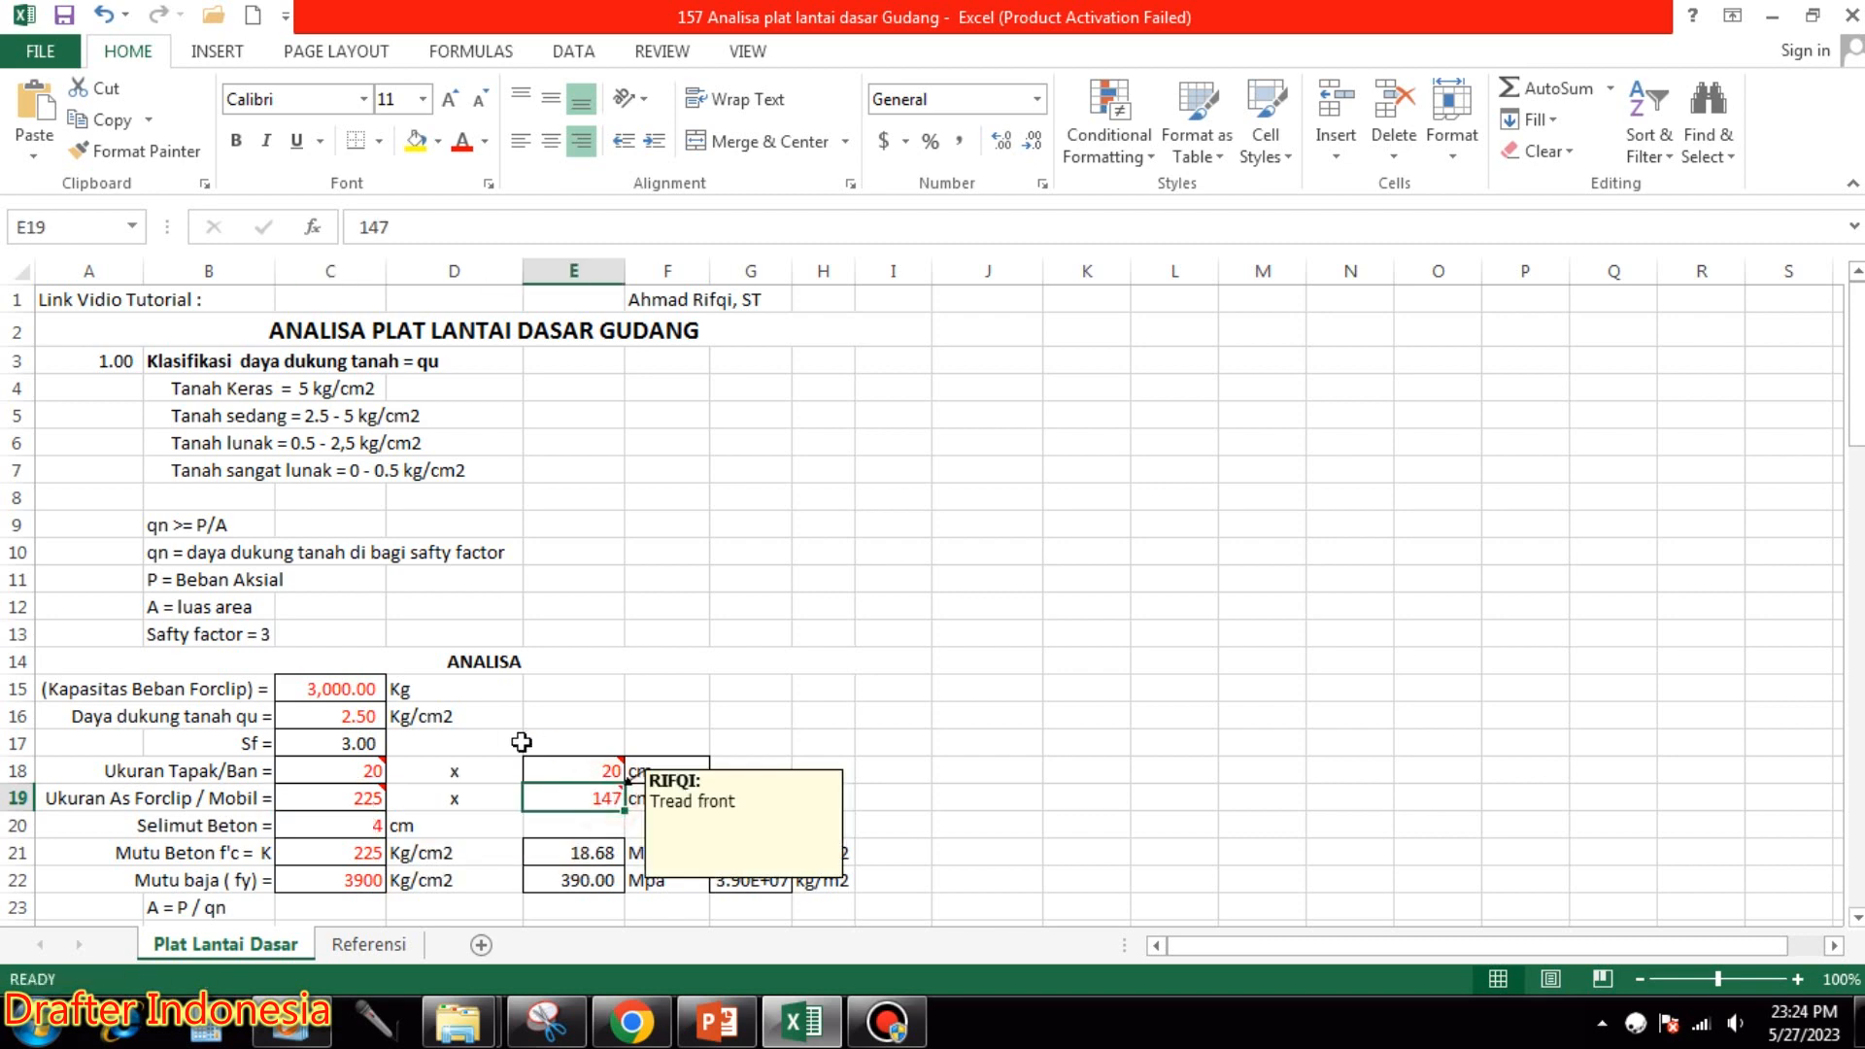
click(369, 945)
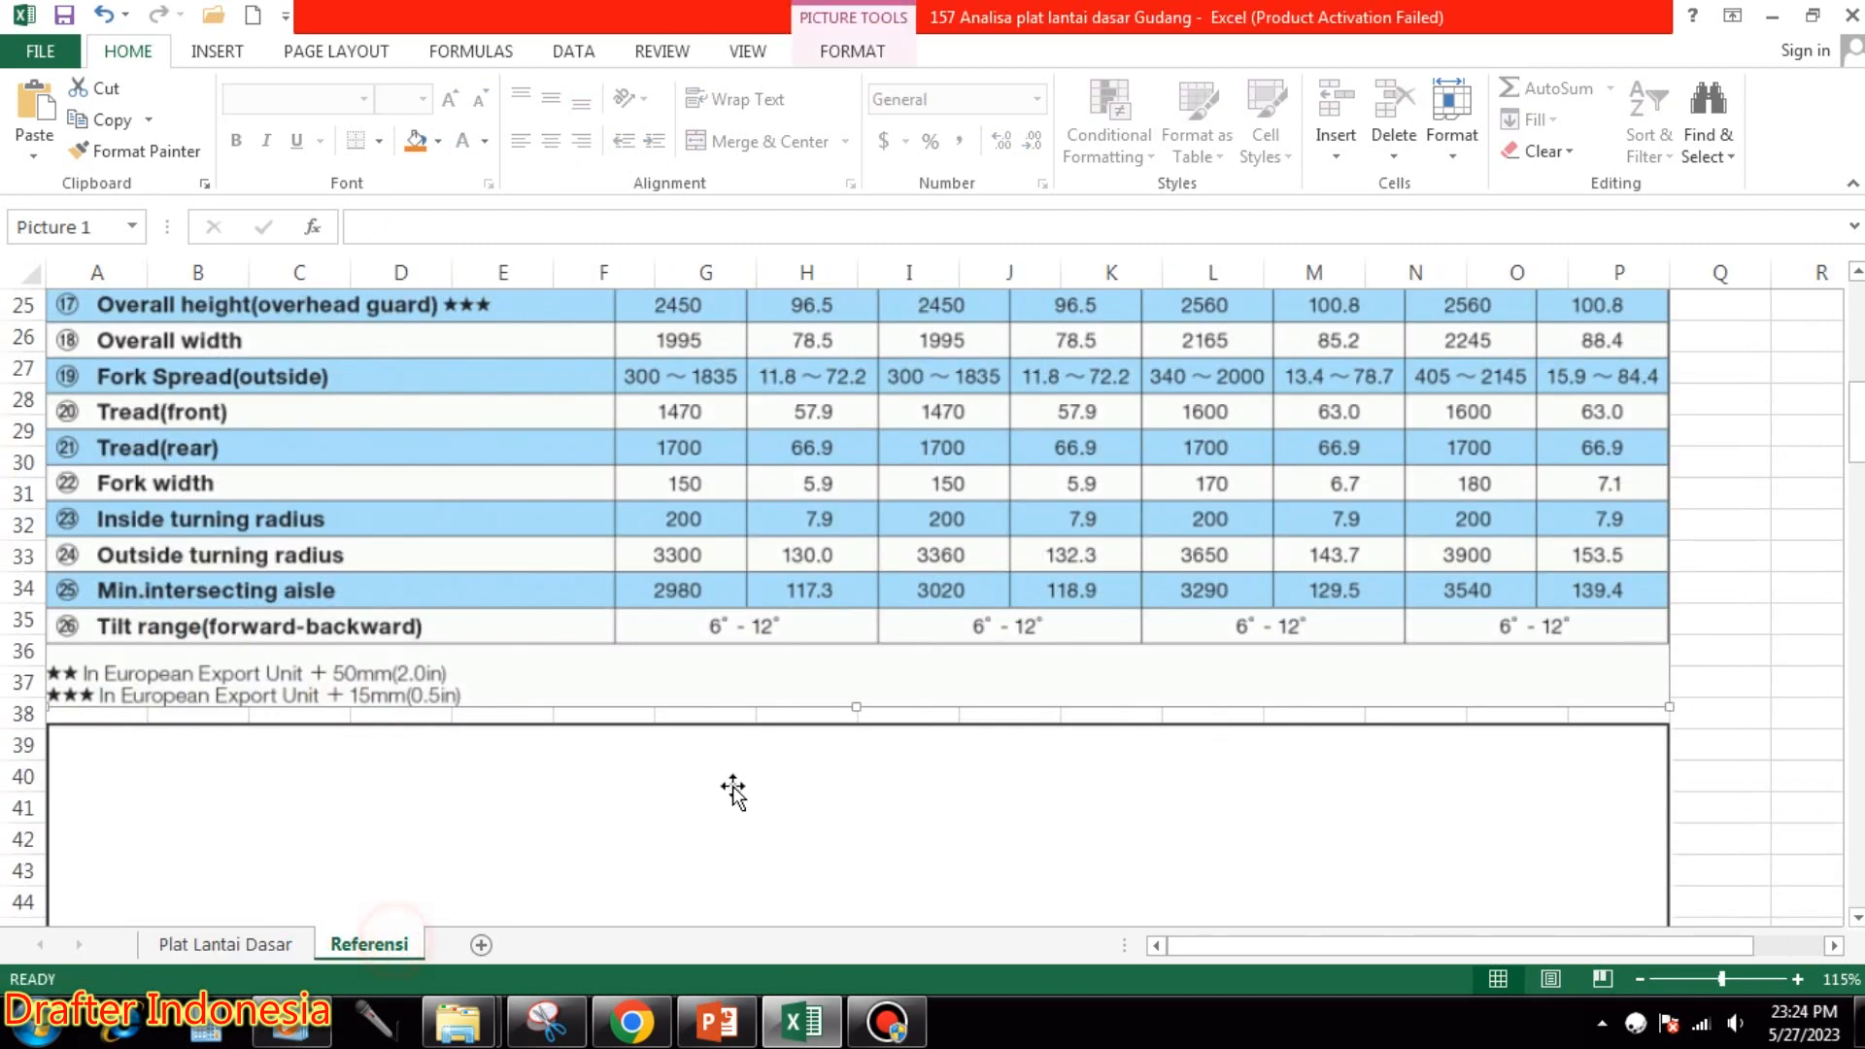
scroll(766, 741, down, 8)
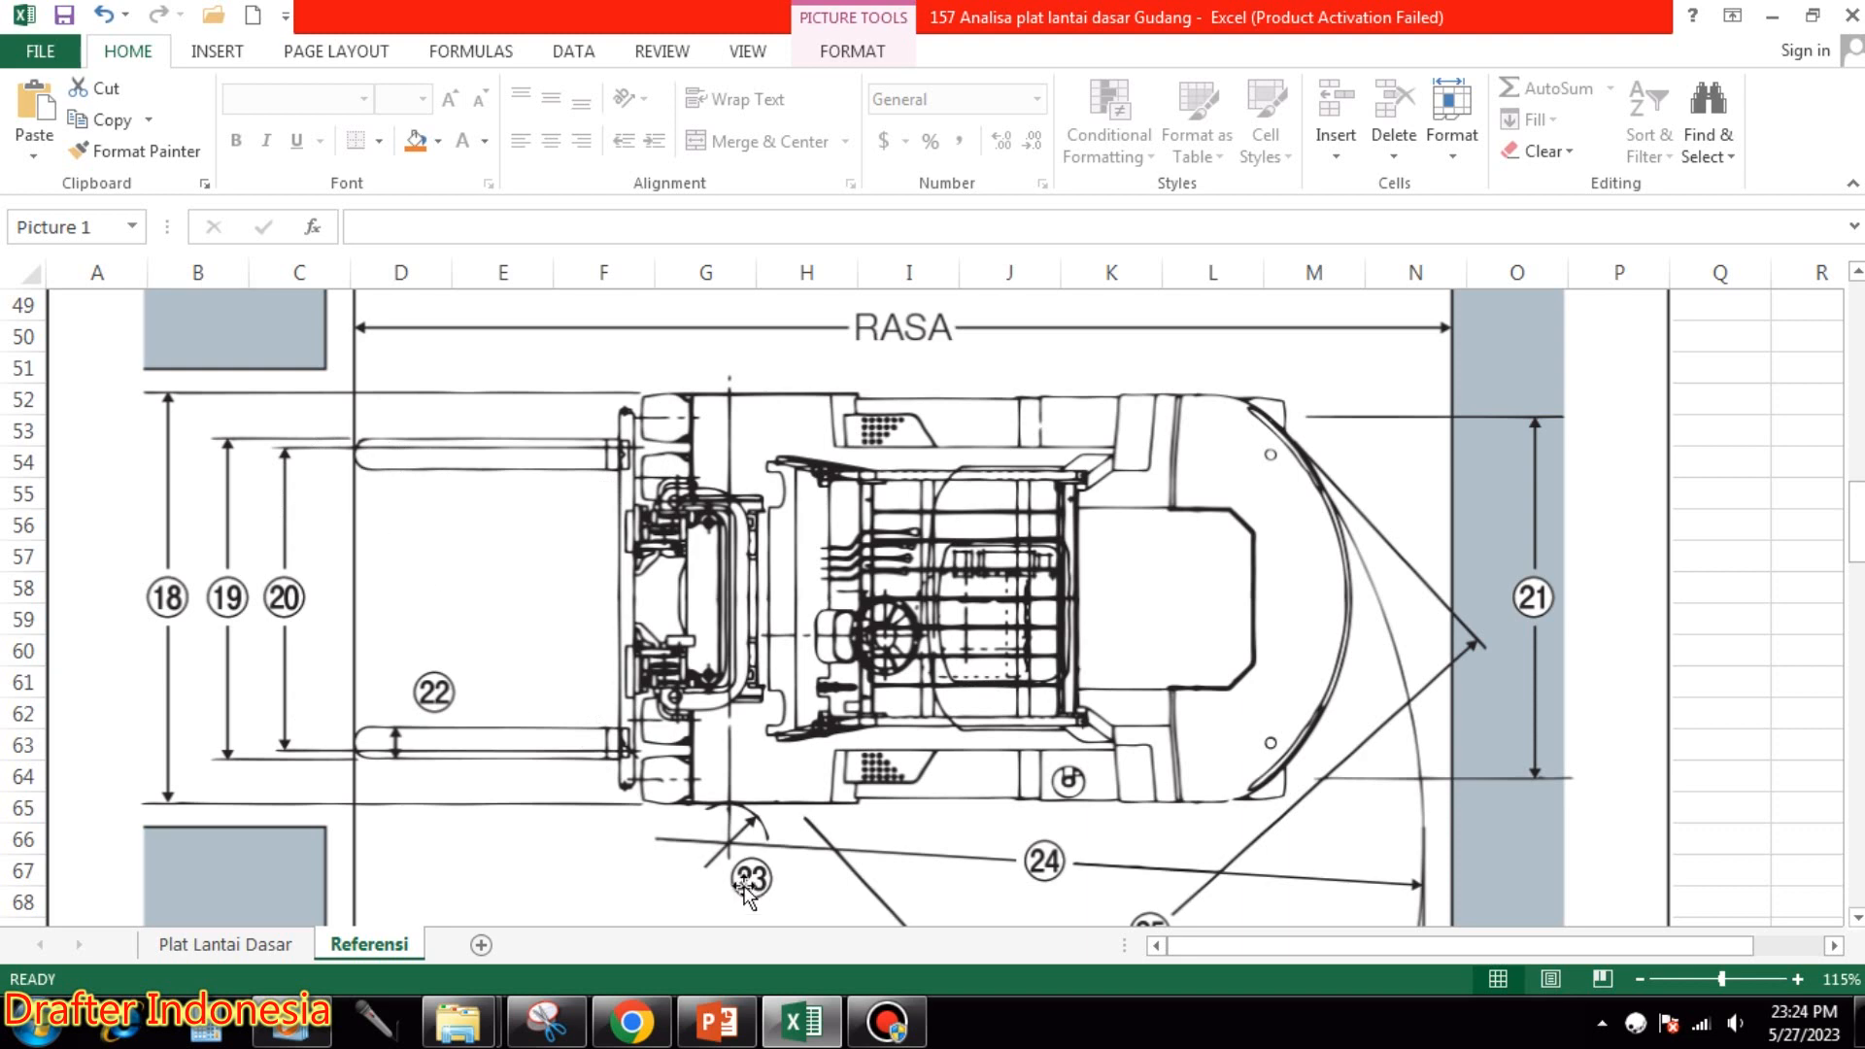
scroll(775, 738, down, 13)
scroll(803, 729, down, 6)
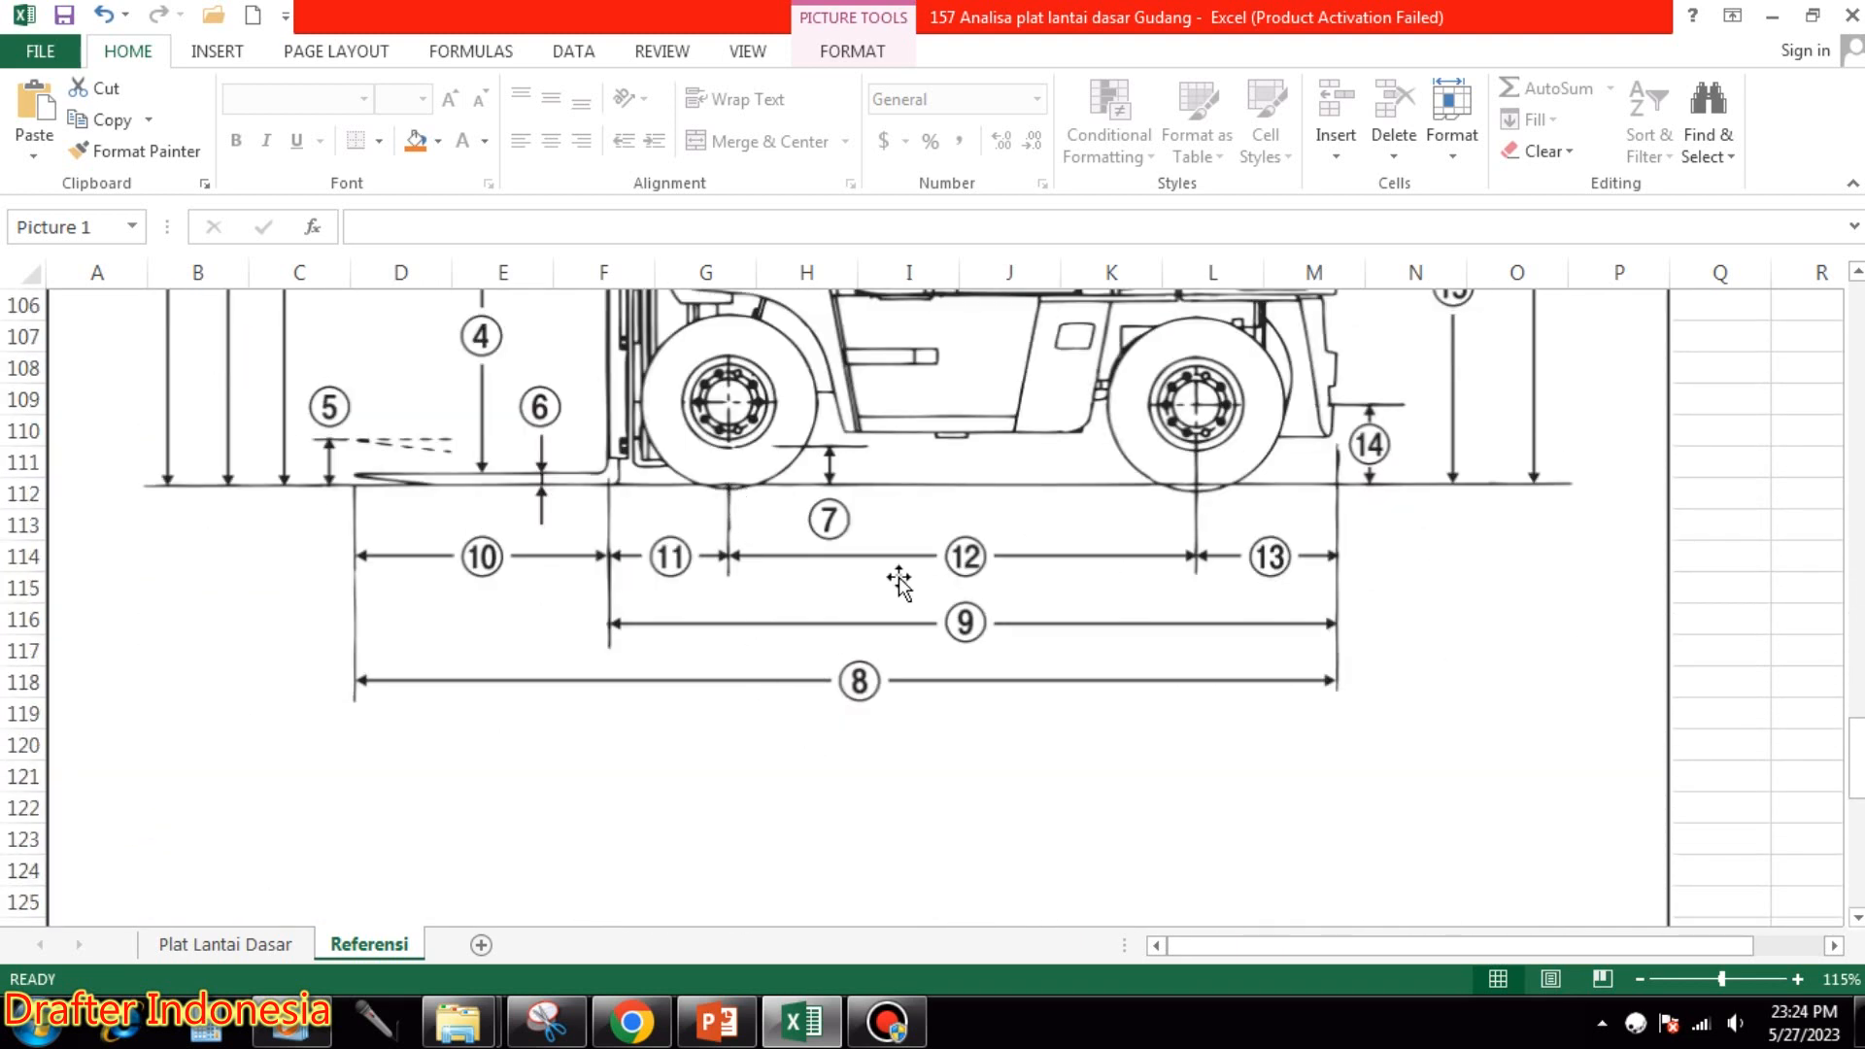
scroll(1023, 644, up, 3)
scroll(1023, 644, up, 15)
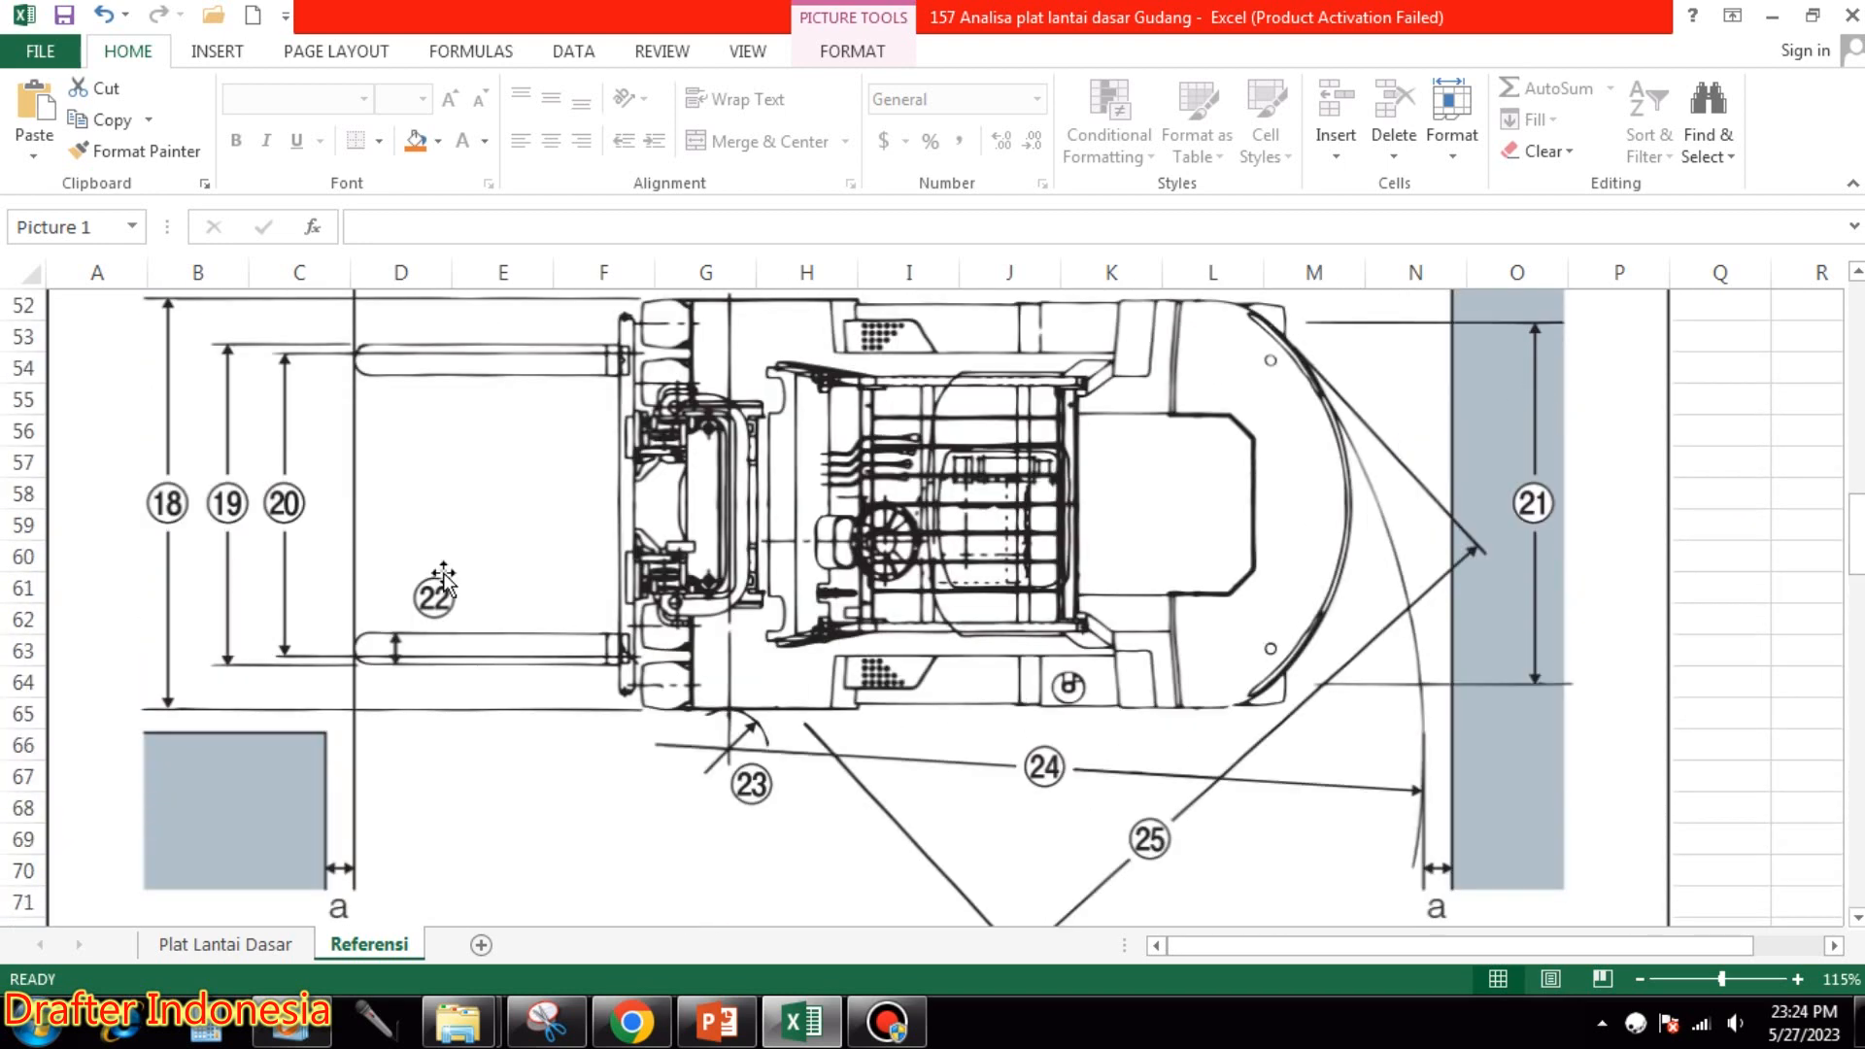
scroll(441, 622, up, 8)
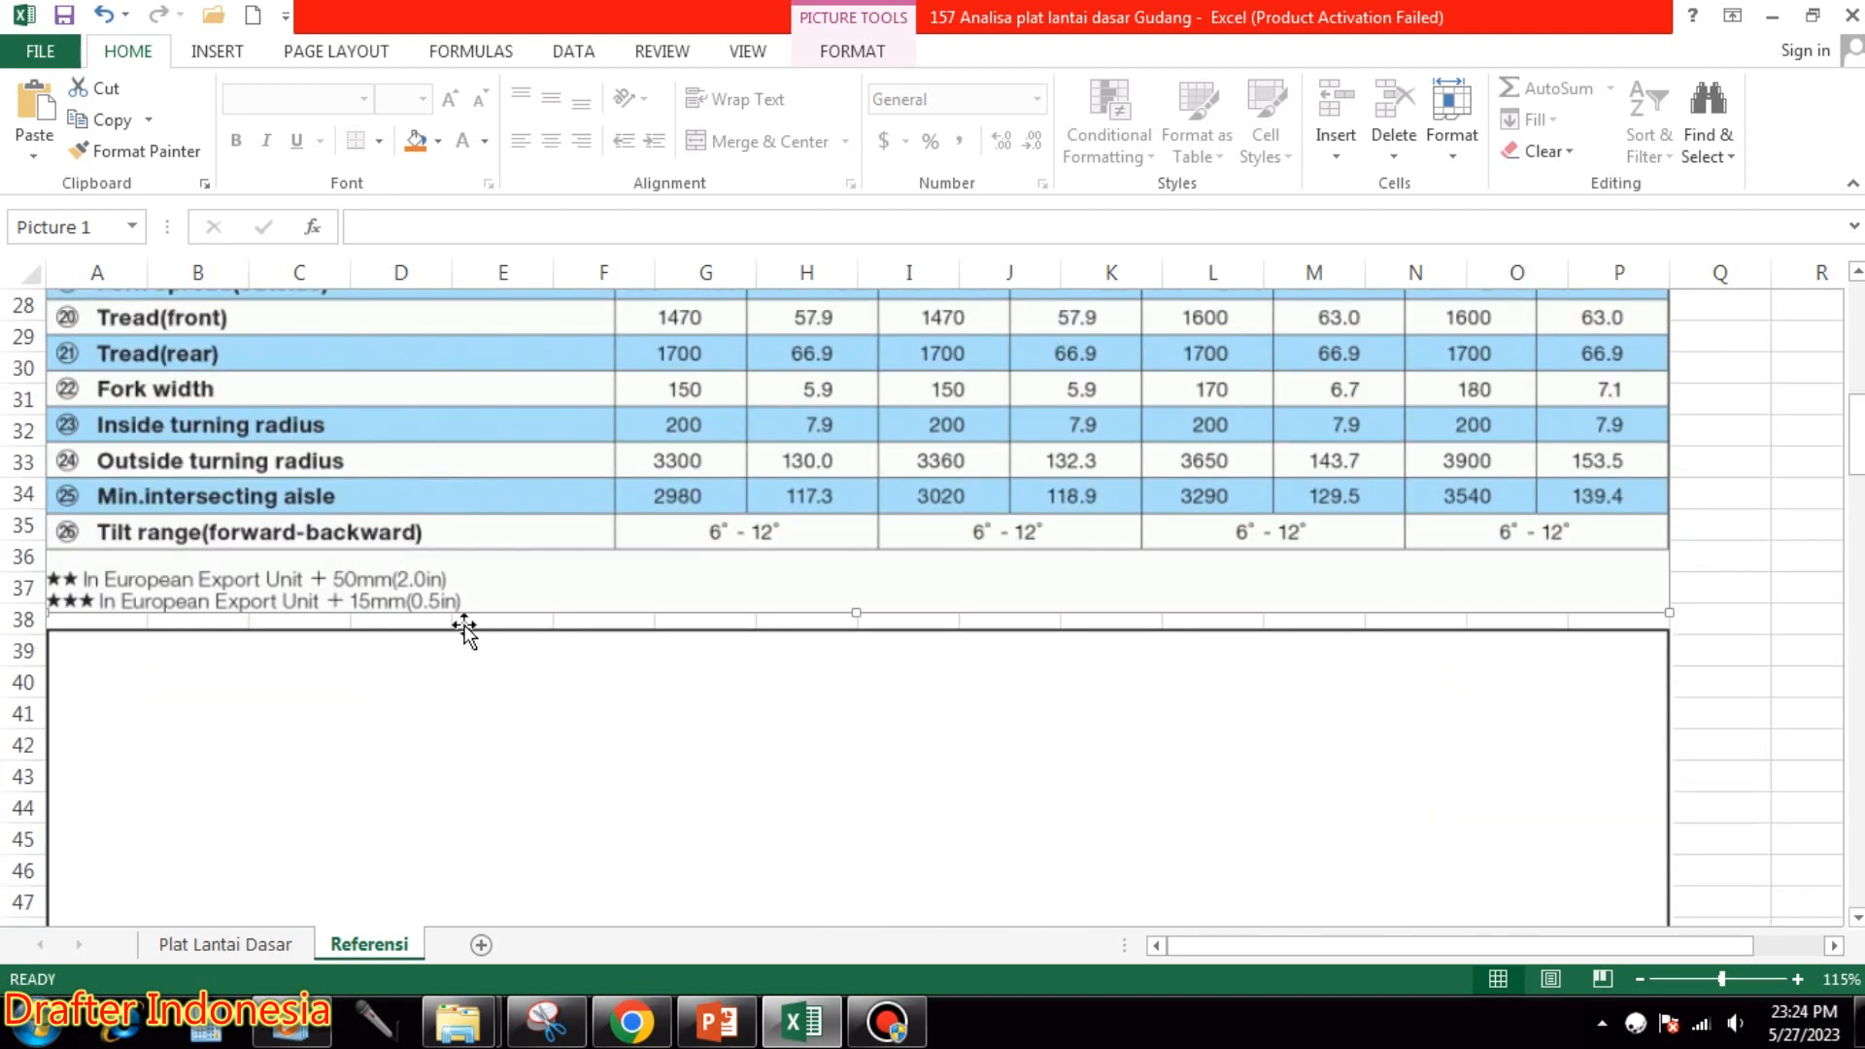
scroll(464, 631, up, 2)
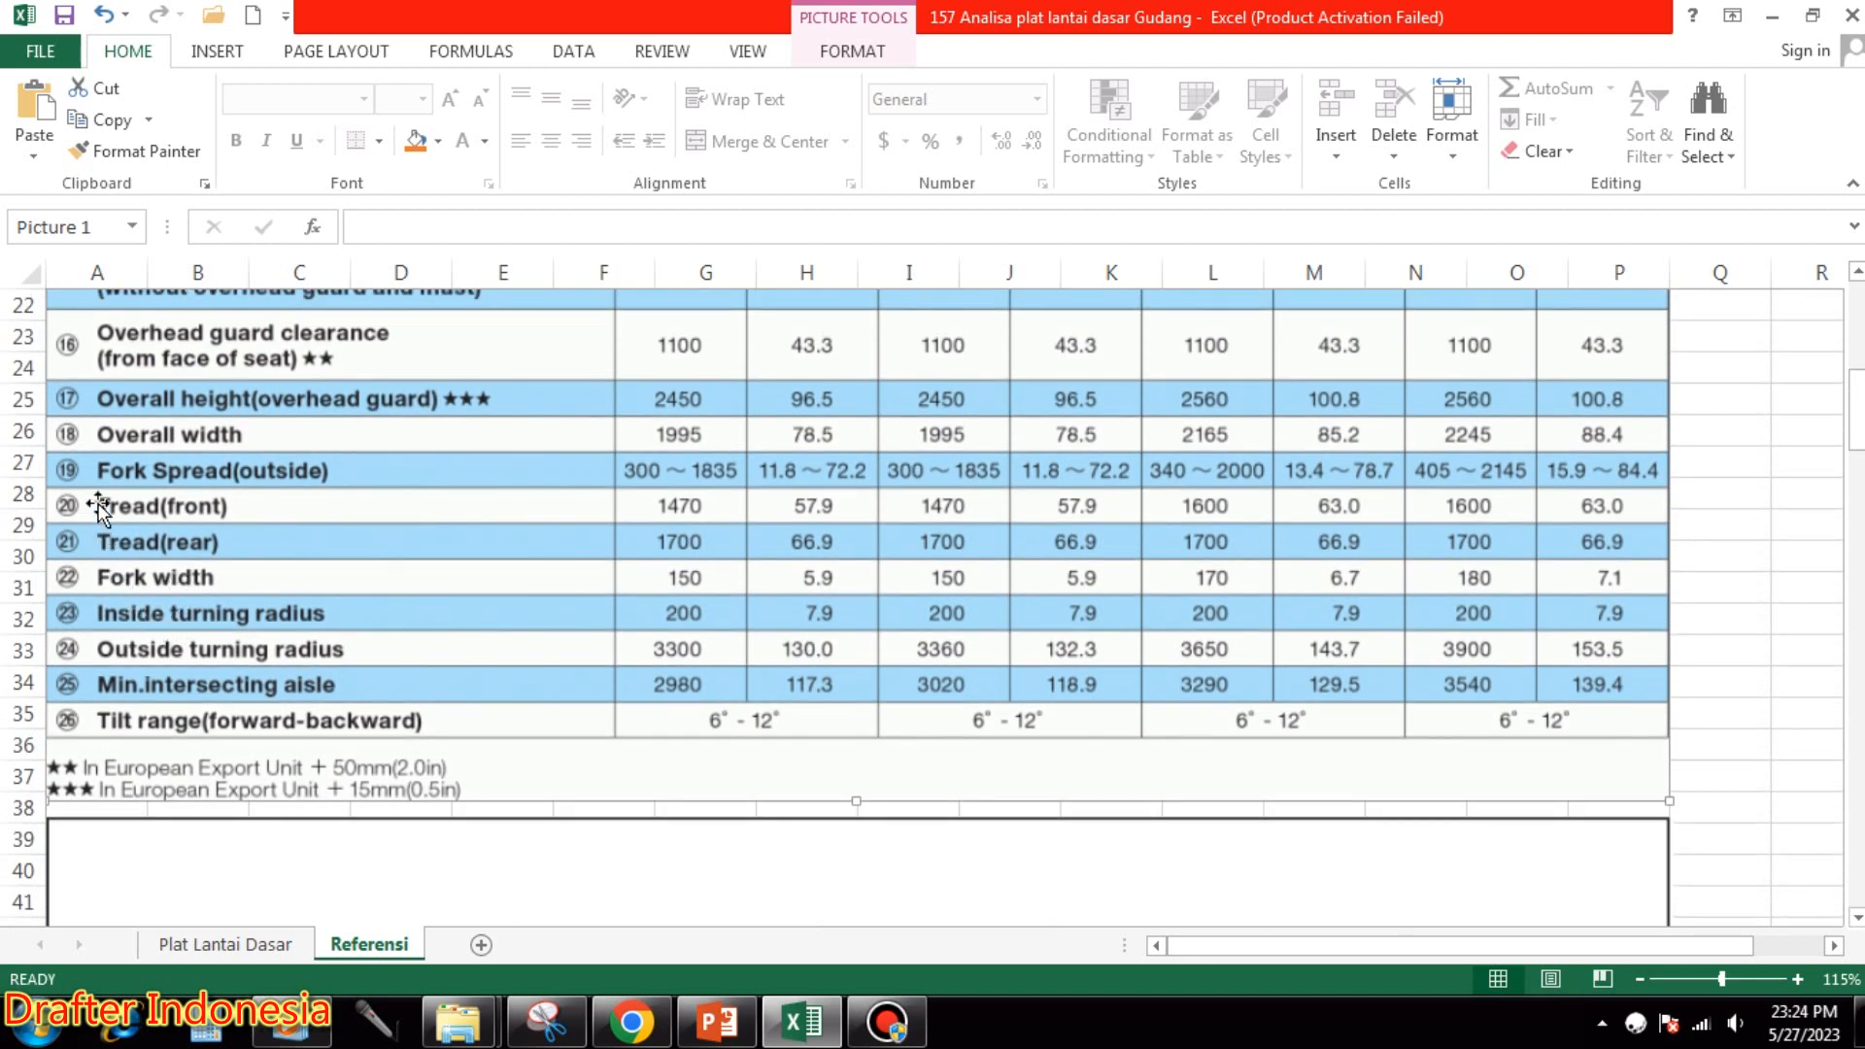
scroll(101, 441, up, 2)
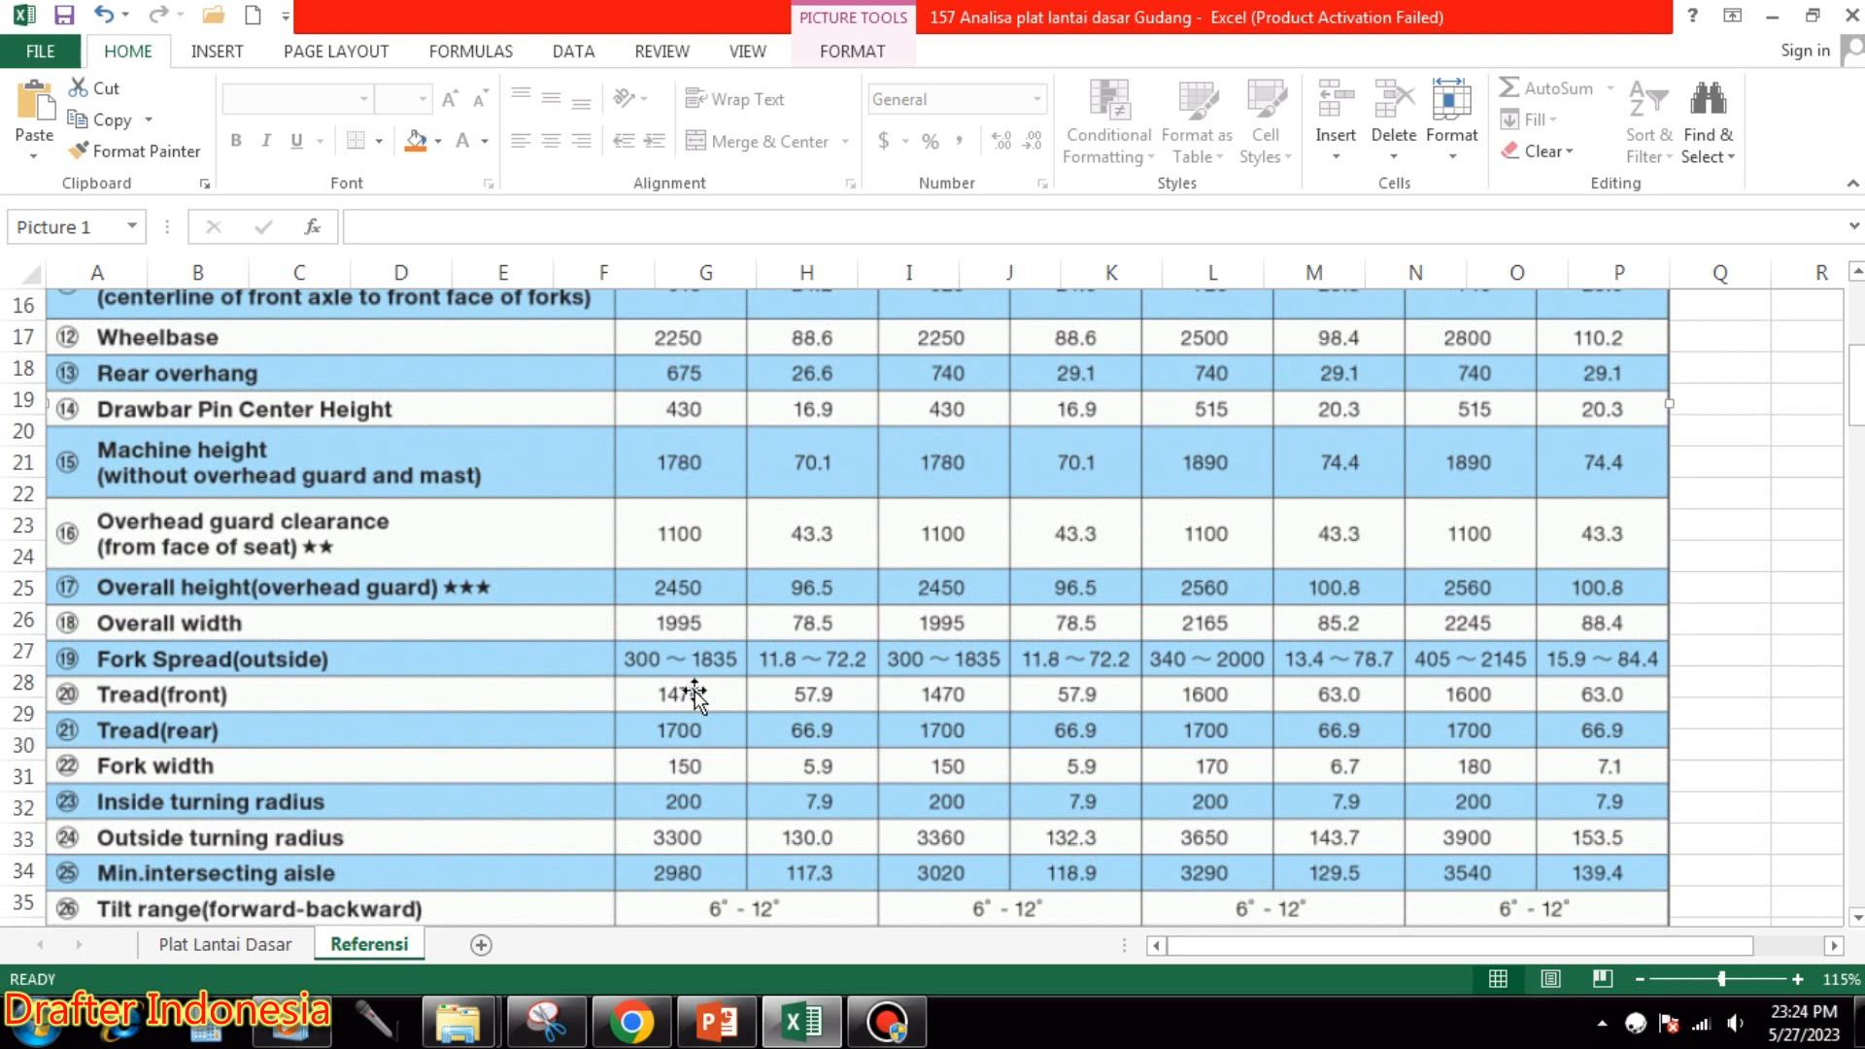
scroll(707, 631, up, 2)
scroll(670, 442, up, 3)
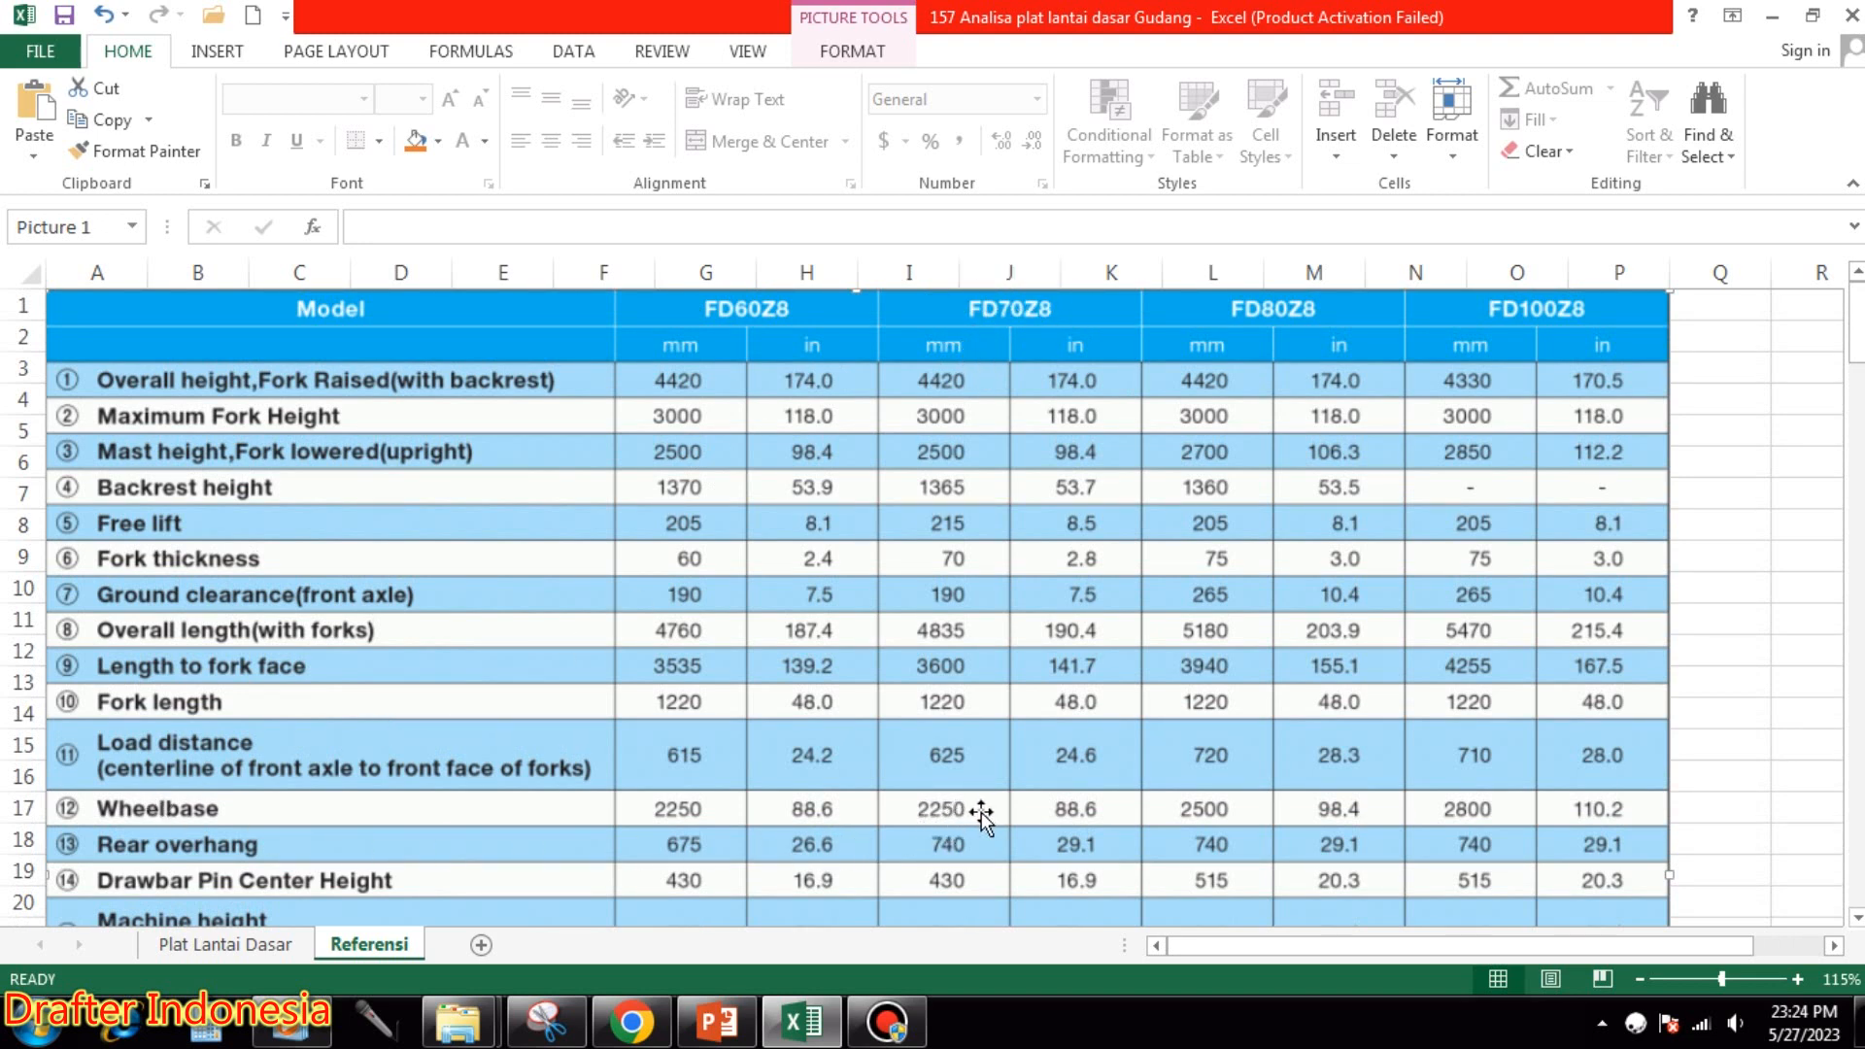
On the Plat Lantai Dasar sheet, enter 225 cm as the first axle dimension (Ukuran As Forclip / Mobil).
click(264, 945)
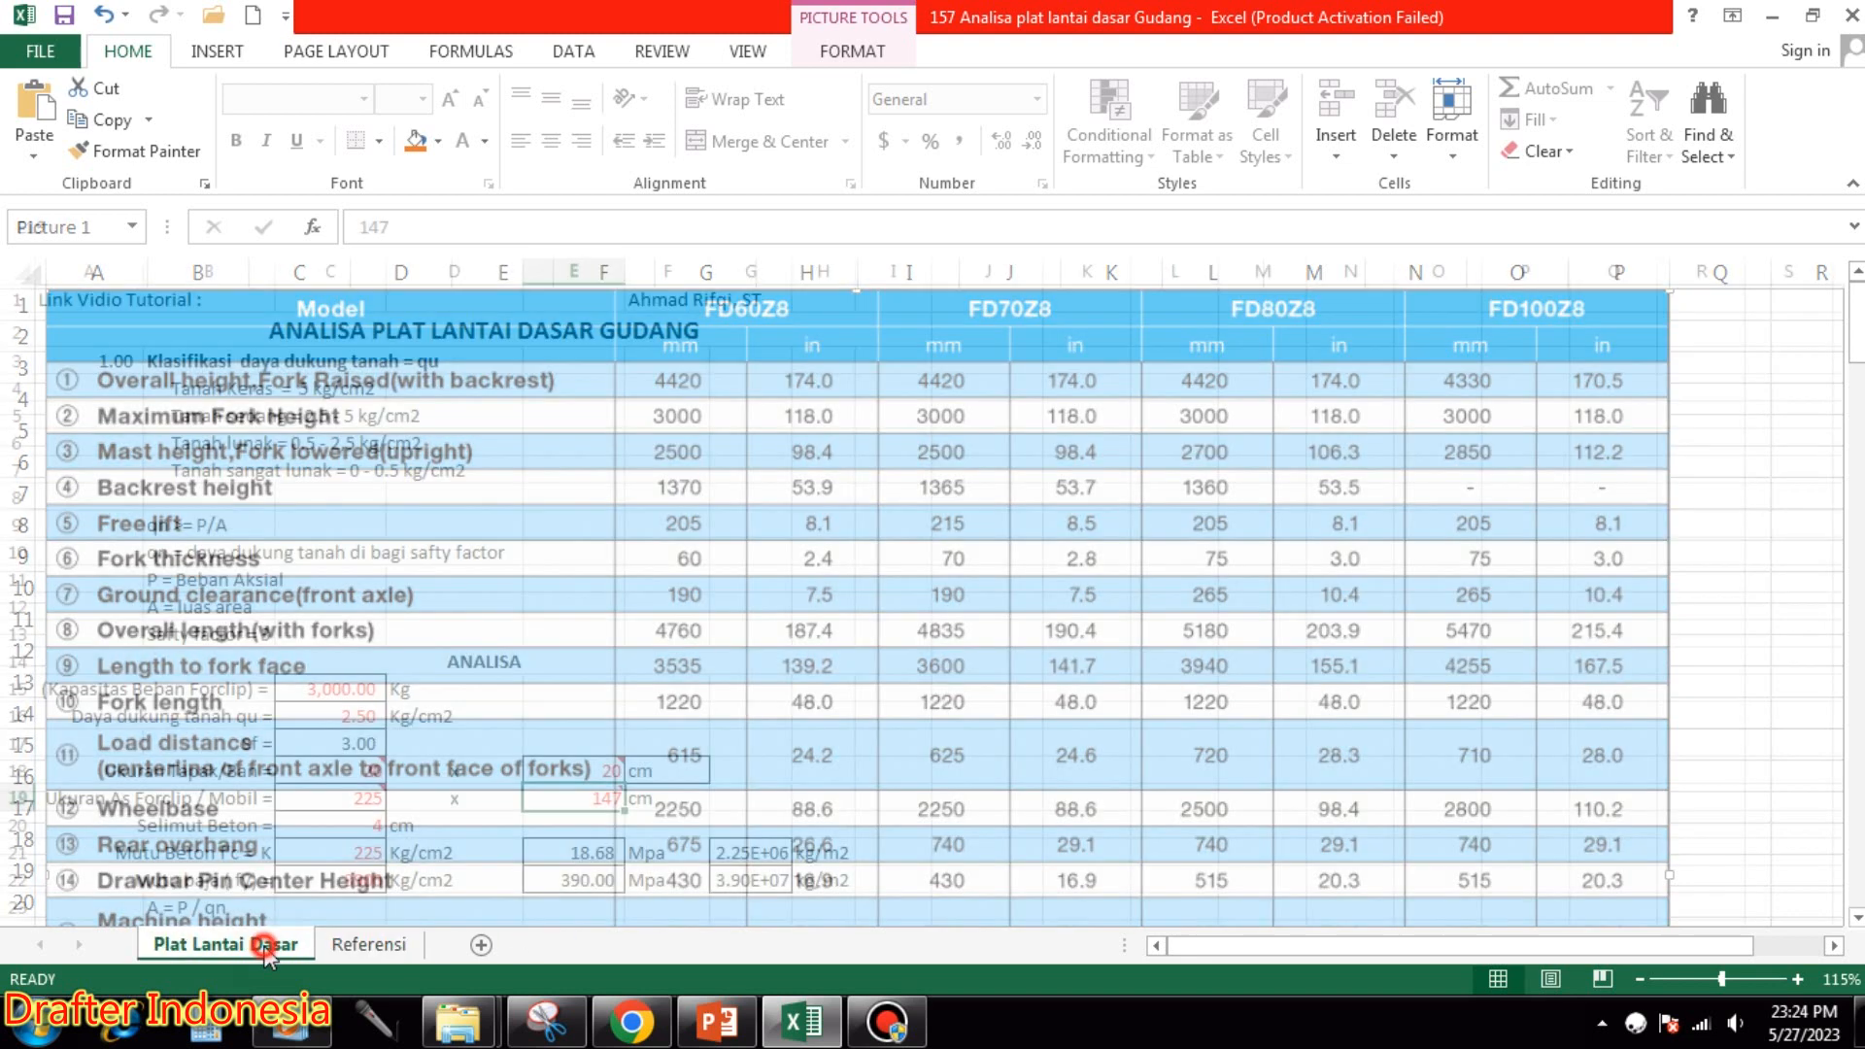
click(369, 803)
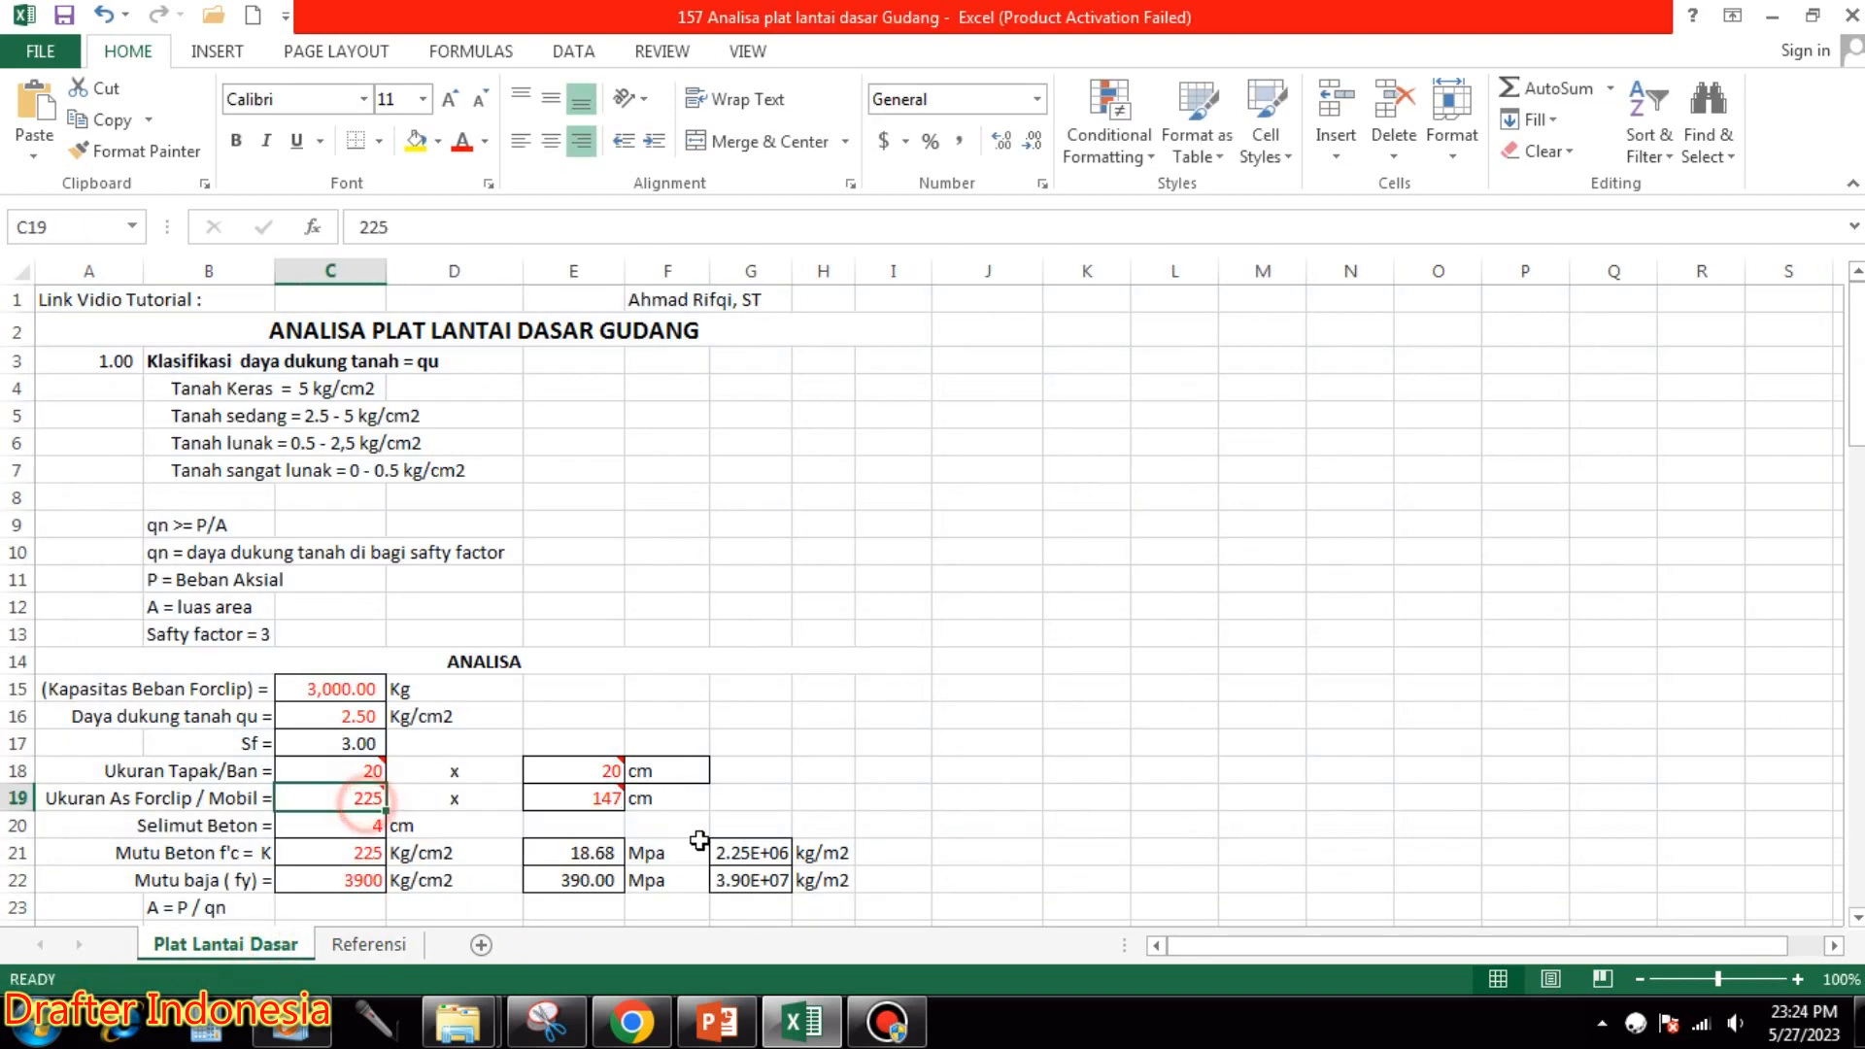
text(2)
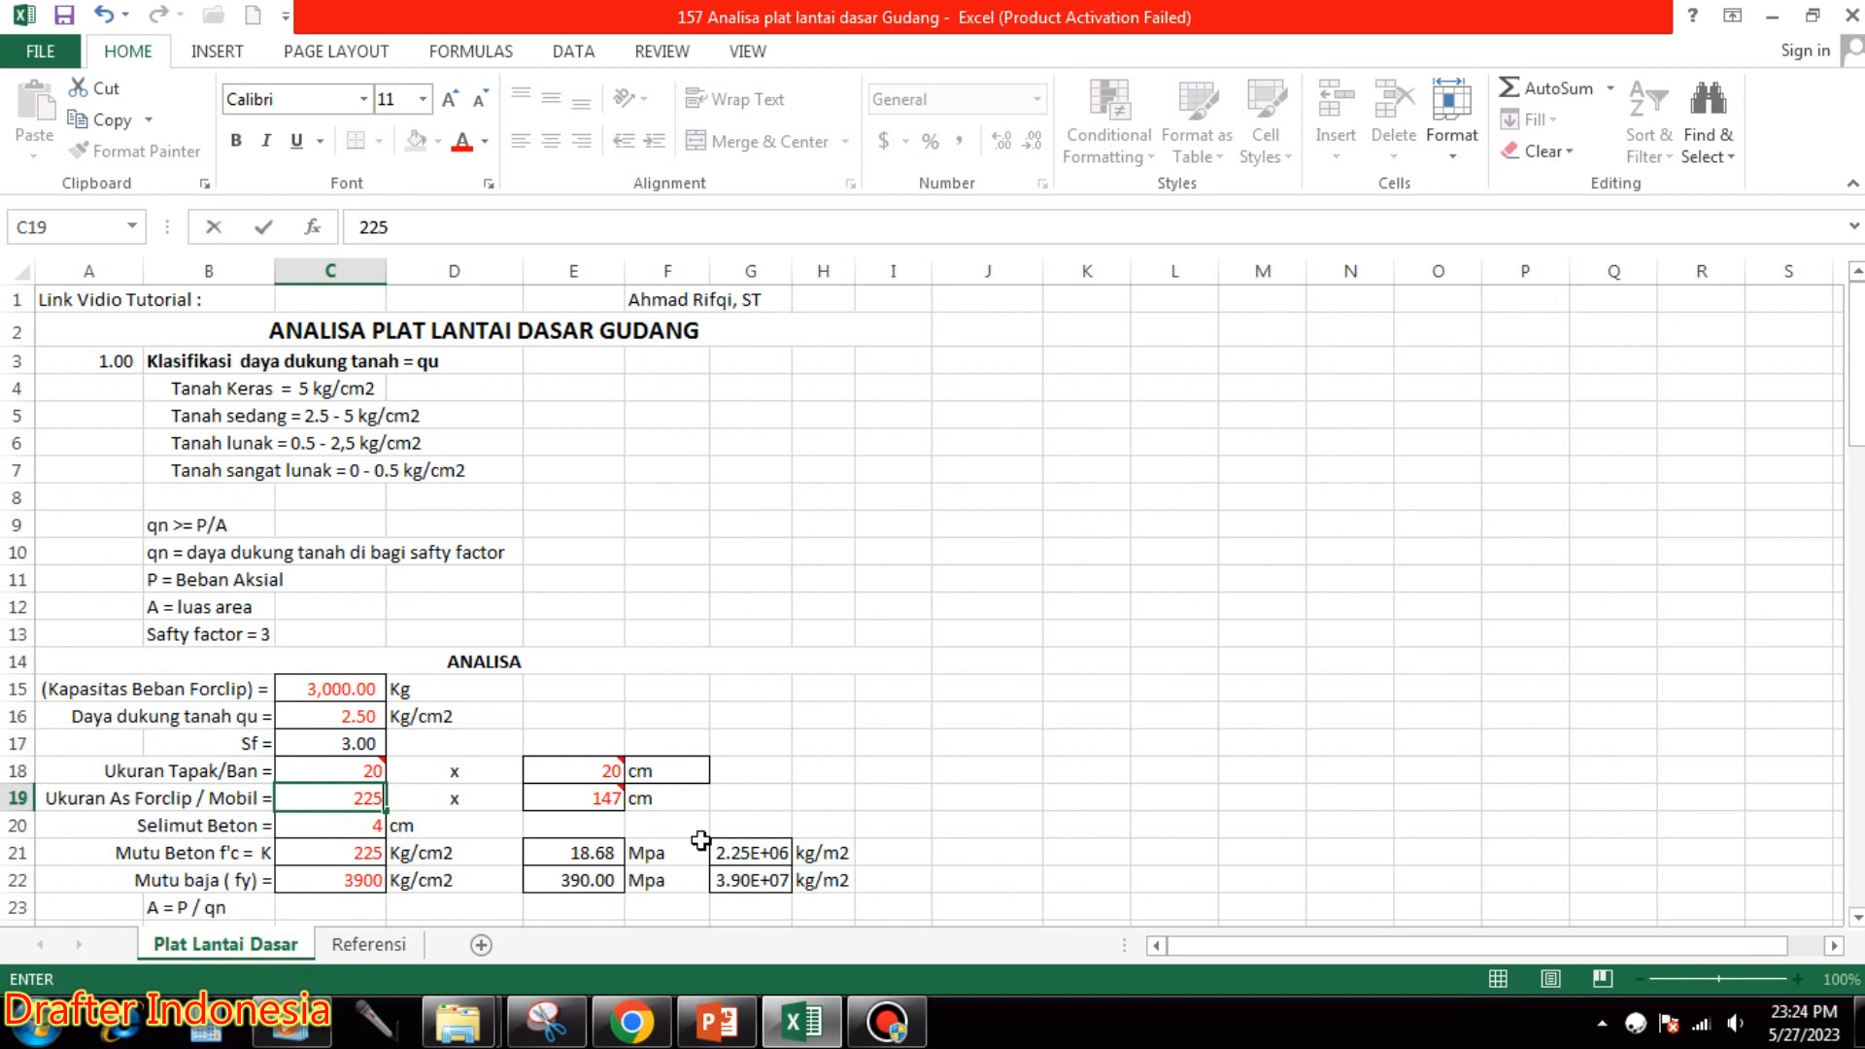
key(Return)
Check the front tread in the Referensi specification table and enter 147 cm as the second axle dimension (Ukuran As Forclip / Mobil).
click(583, 799)
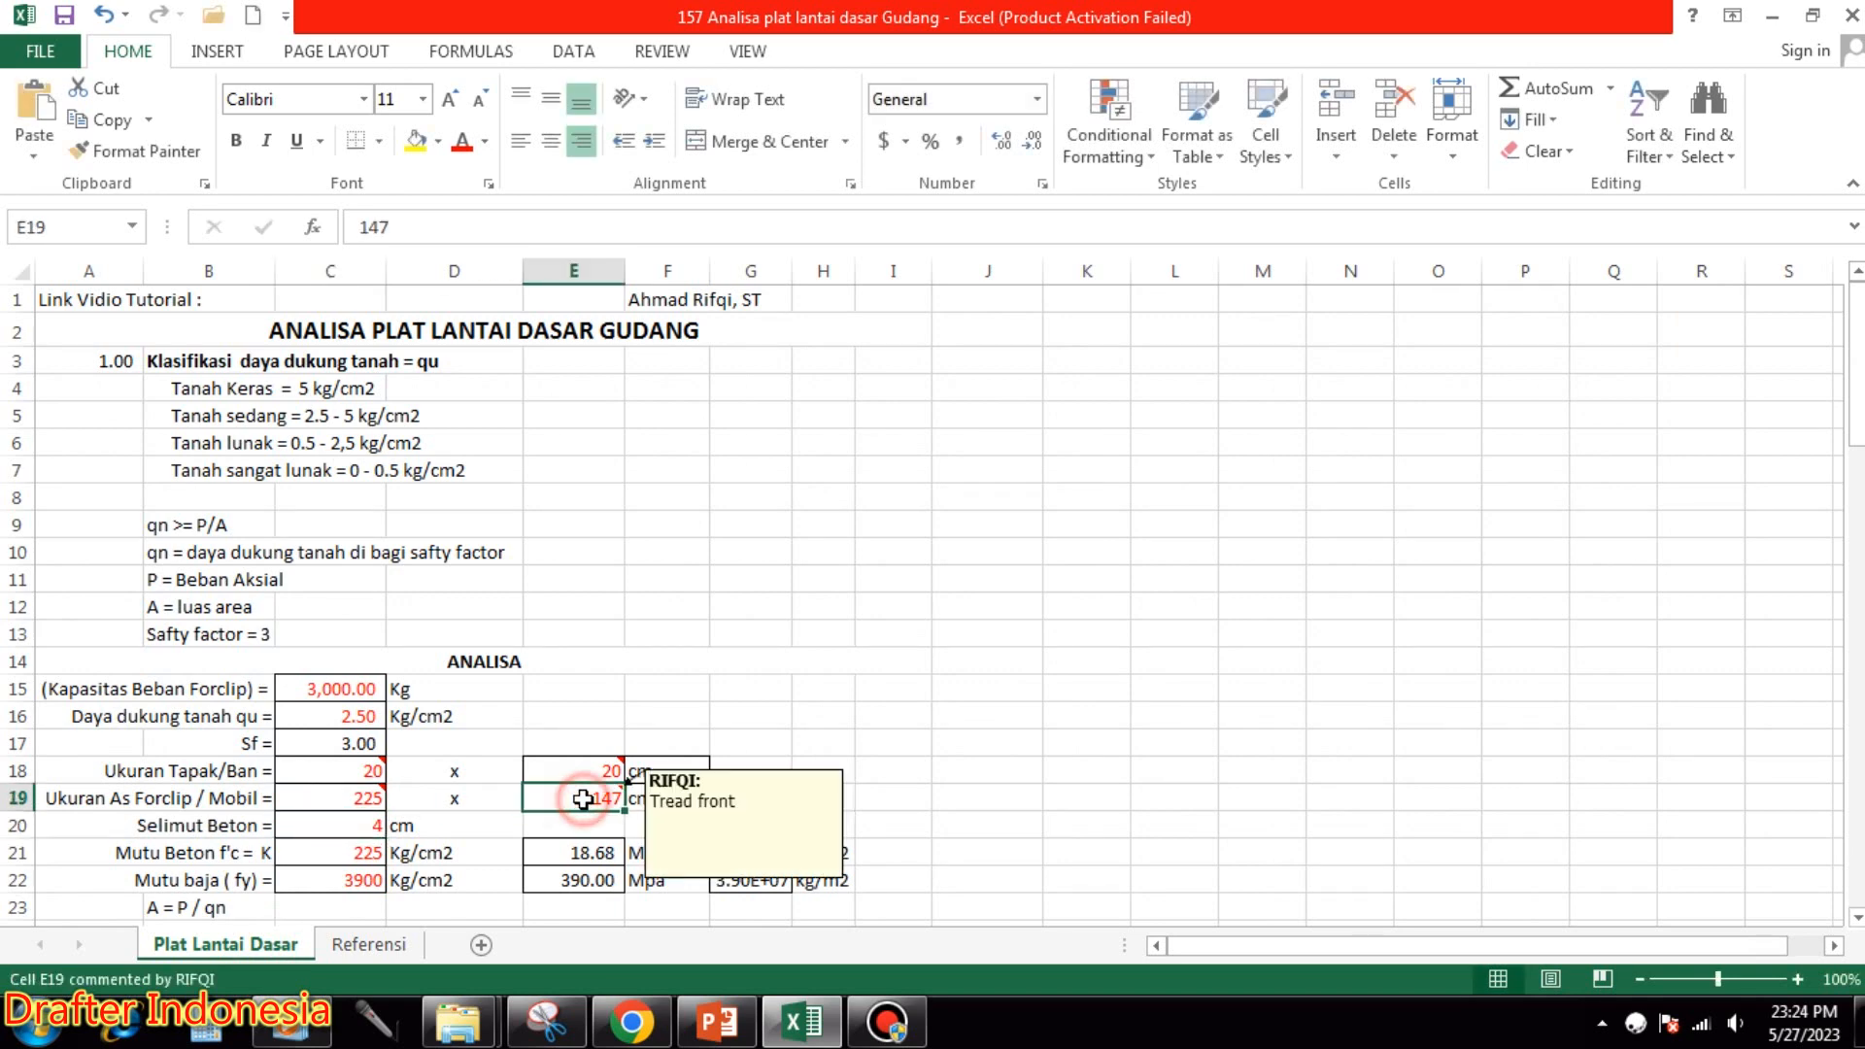
click(371, 944)
click(622, 750)
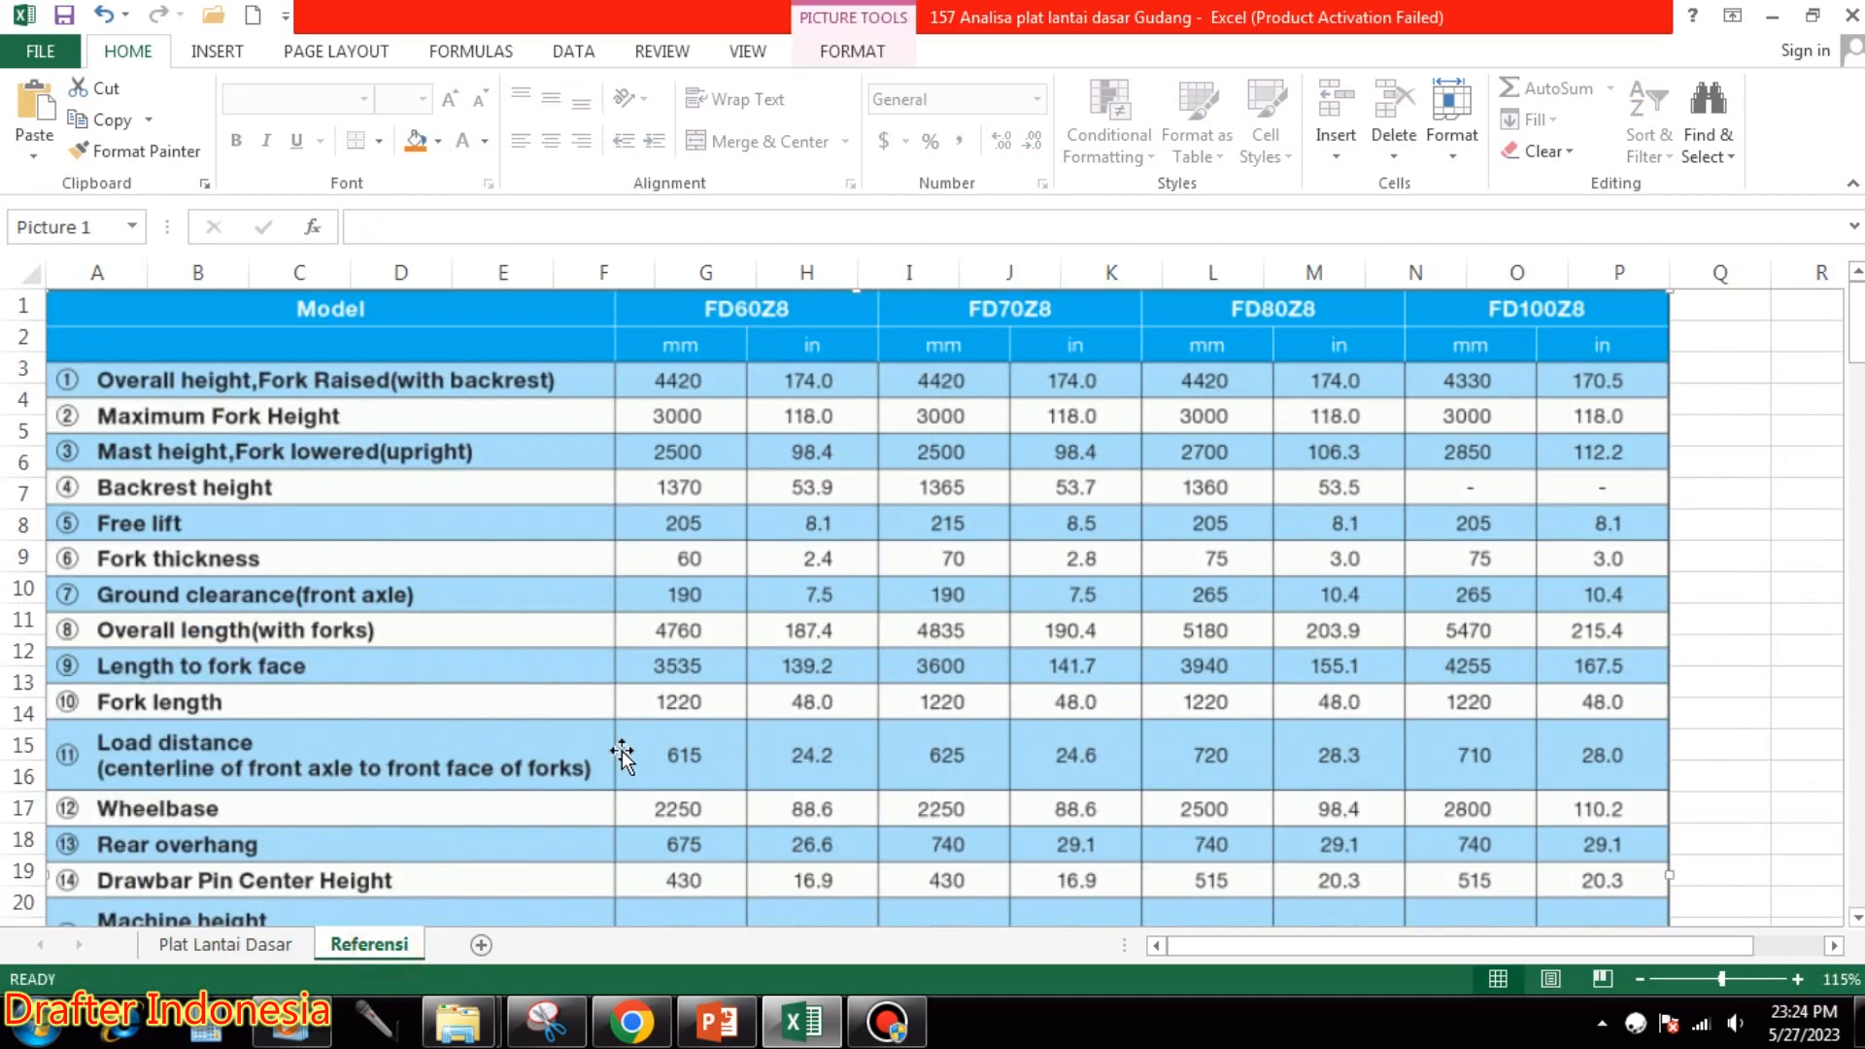
scroll(602, 765, down, 2)
scroll(602, 757, down, 5)
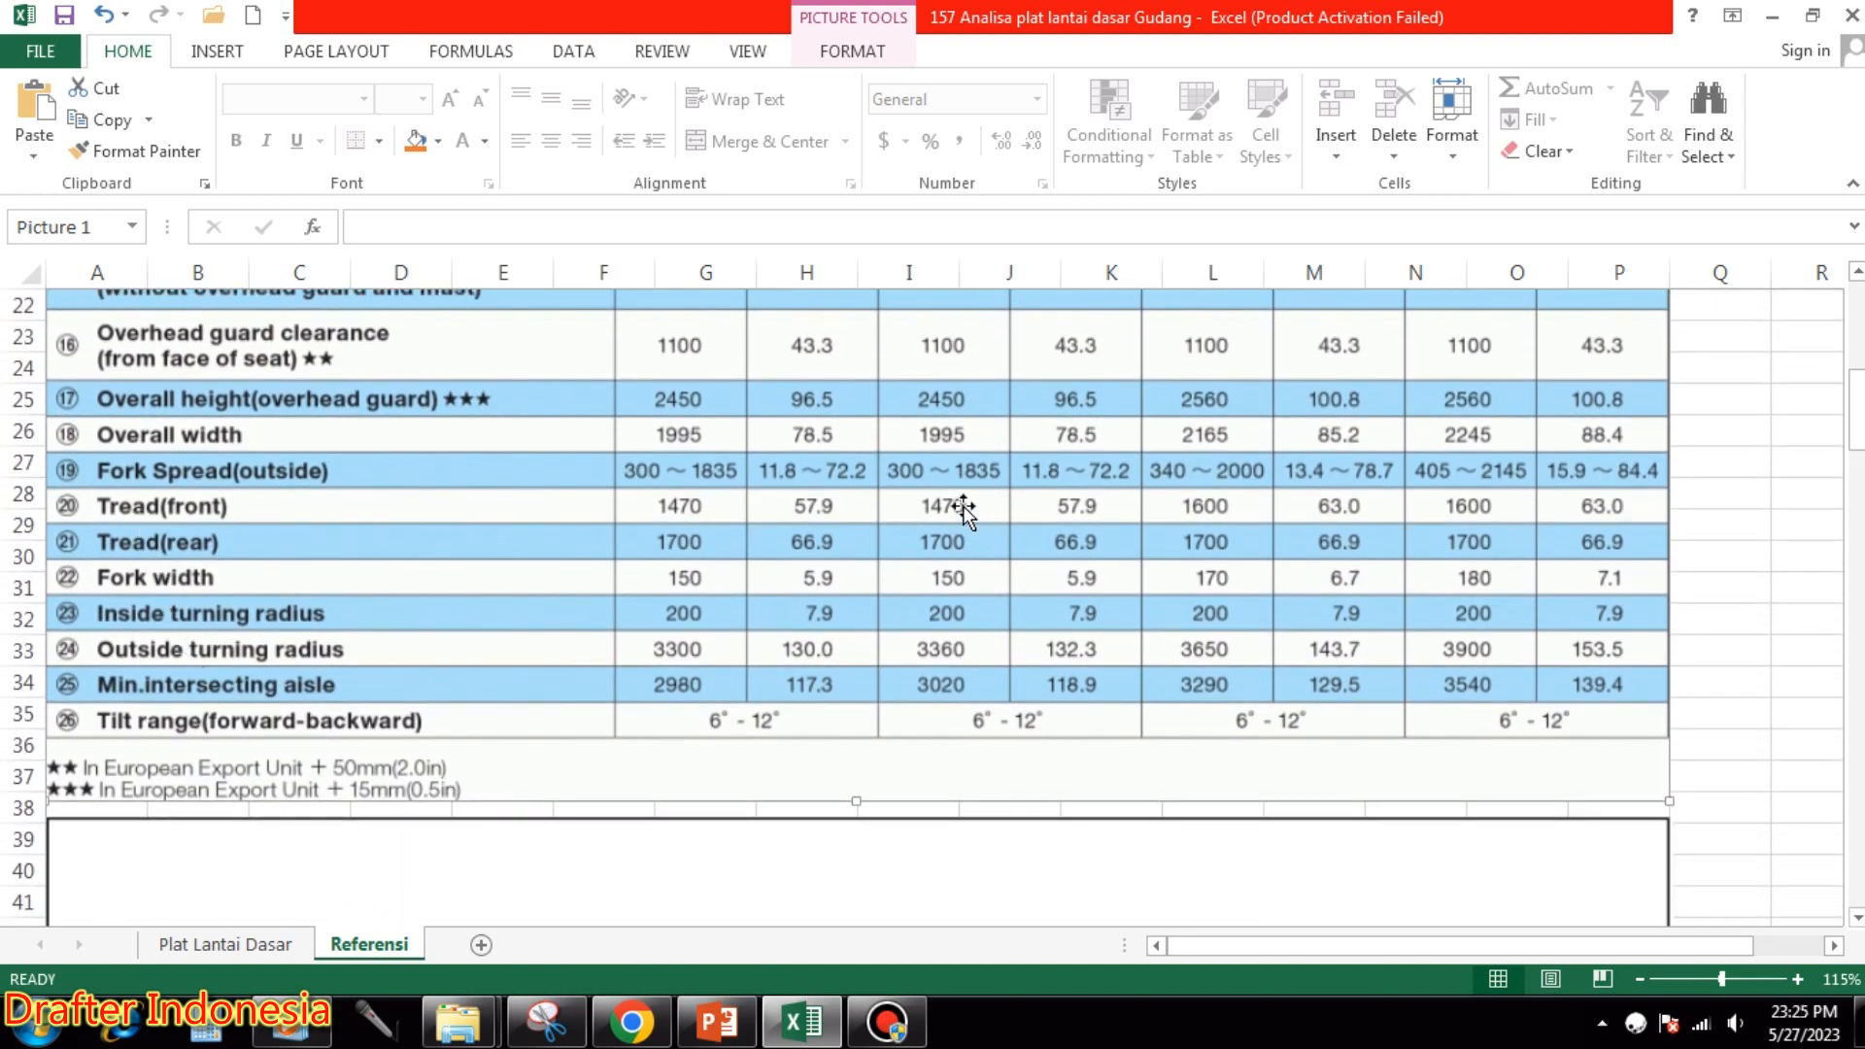
click(170, 945)
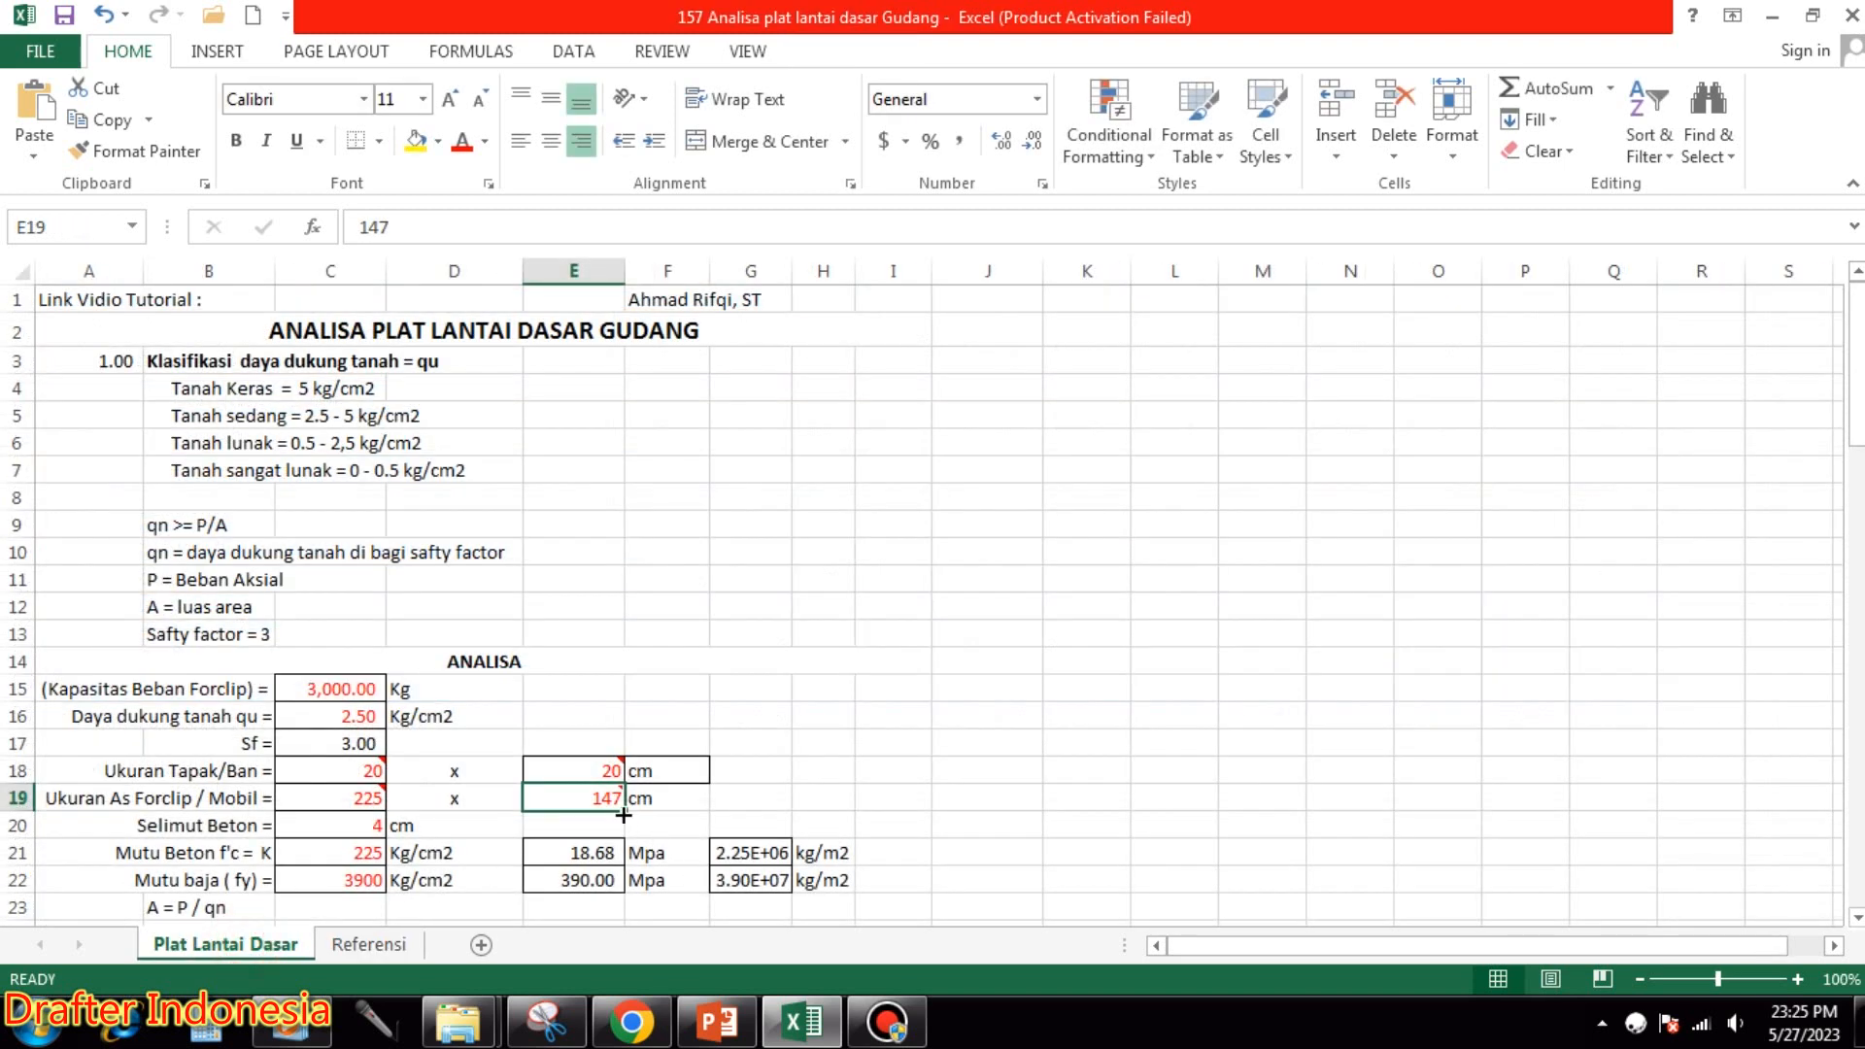
text(1)
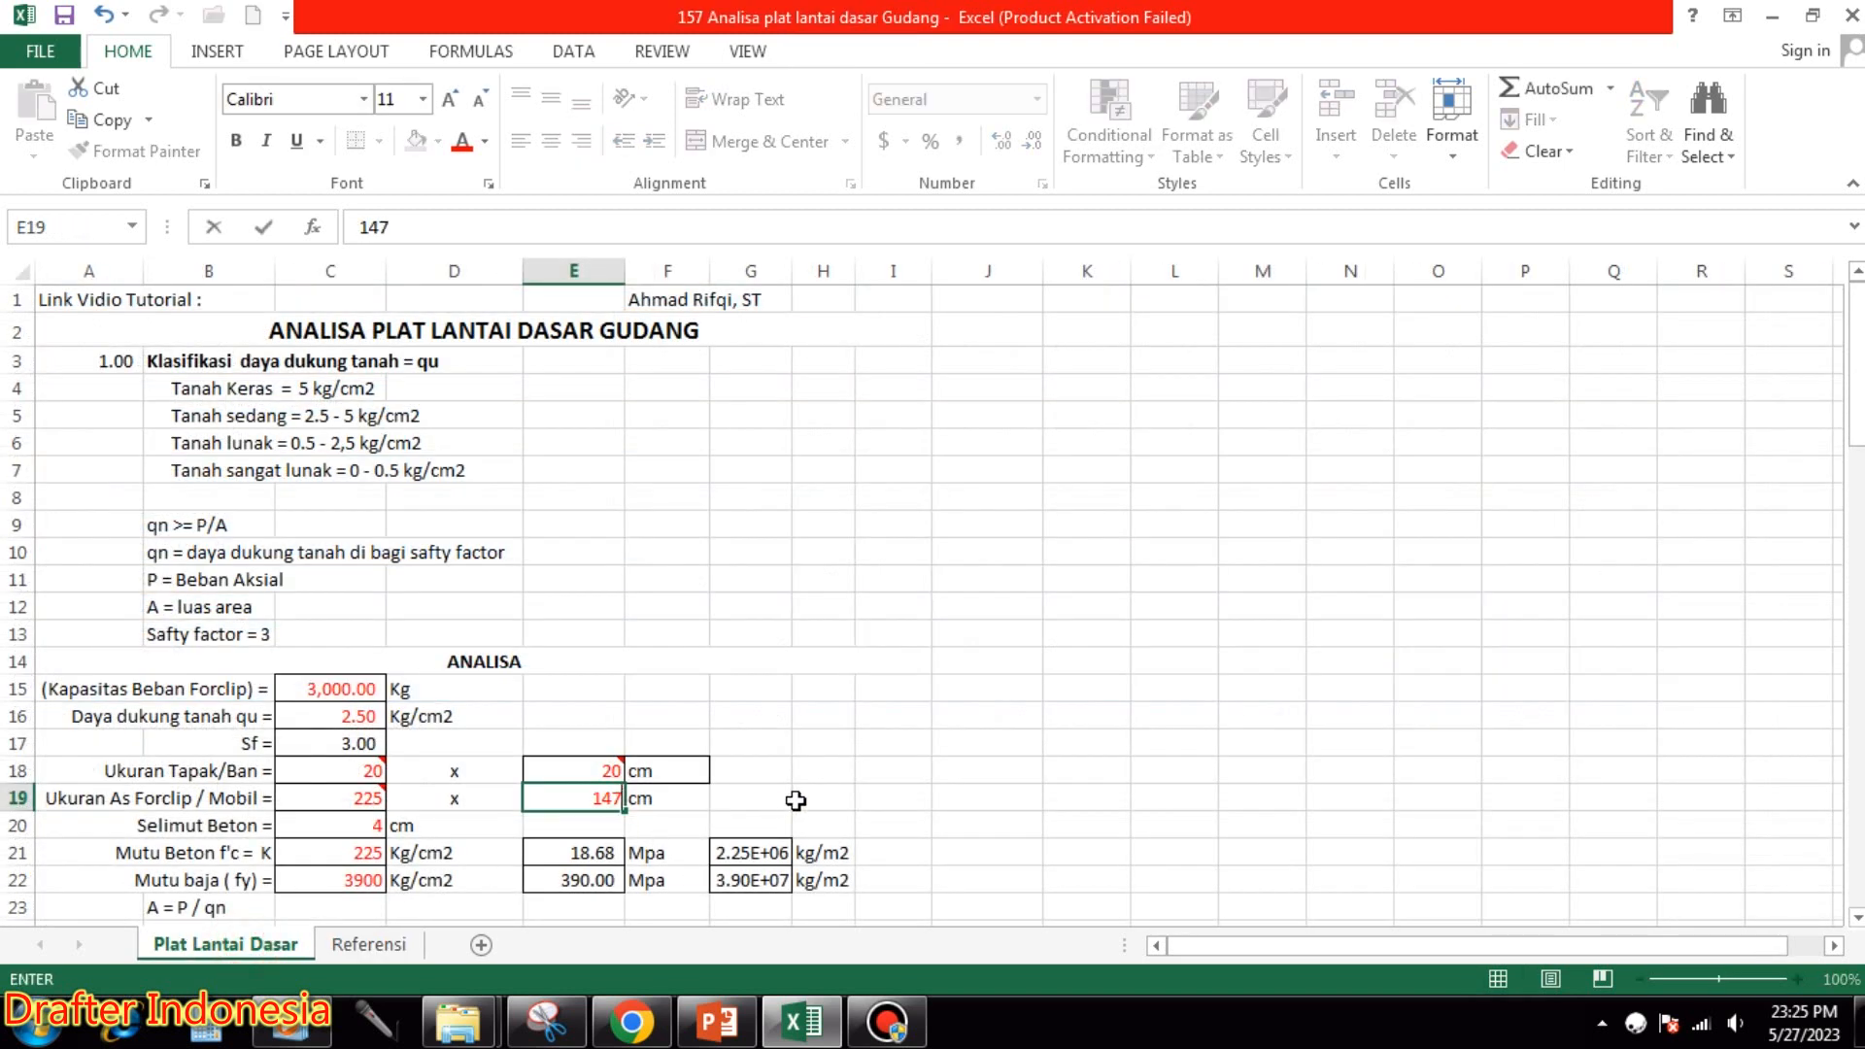
key(Return)
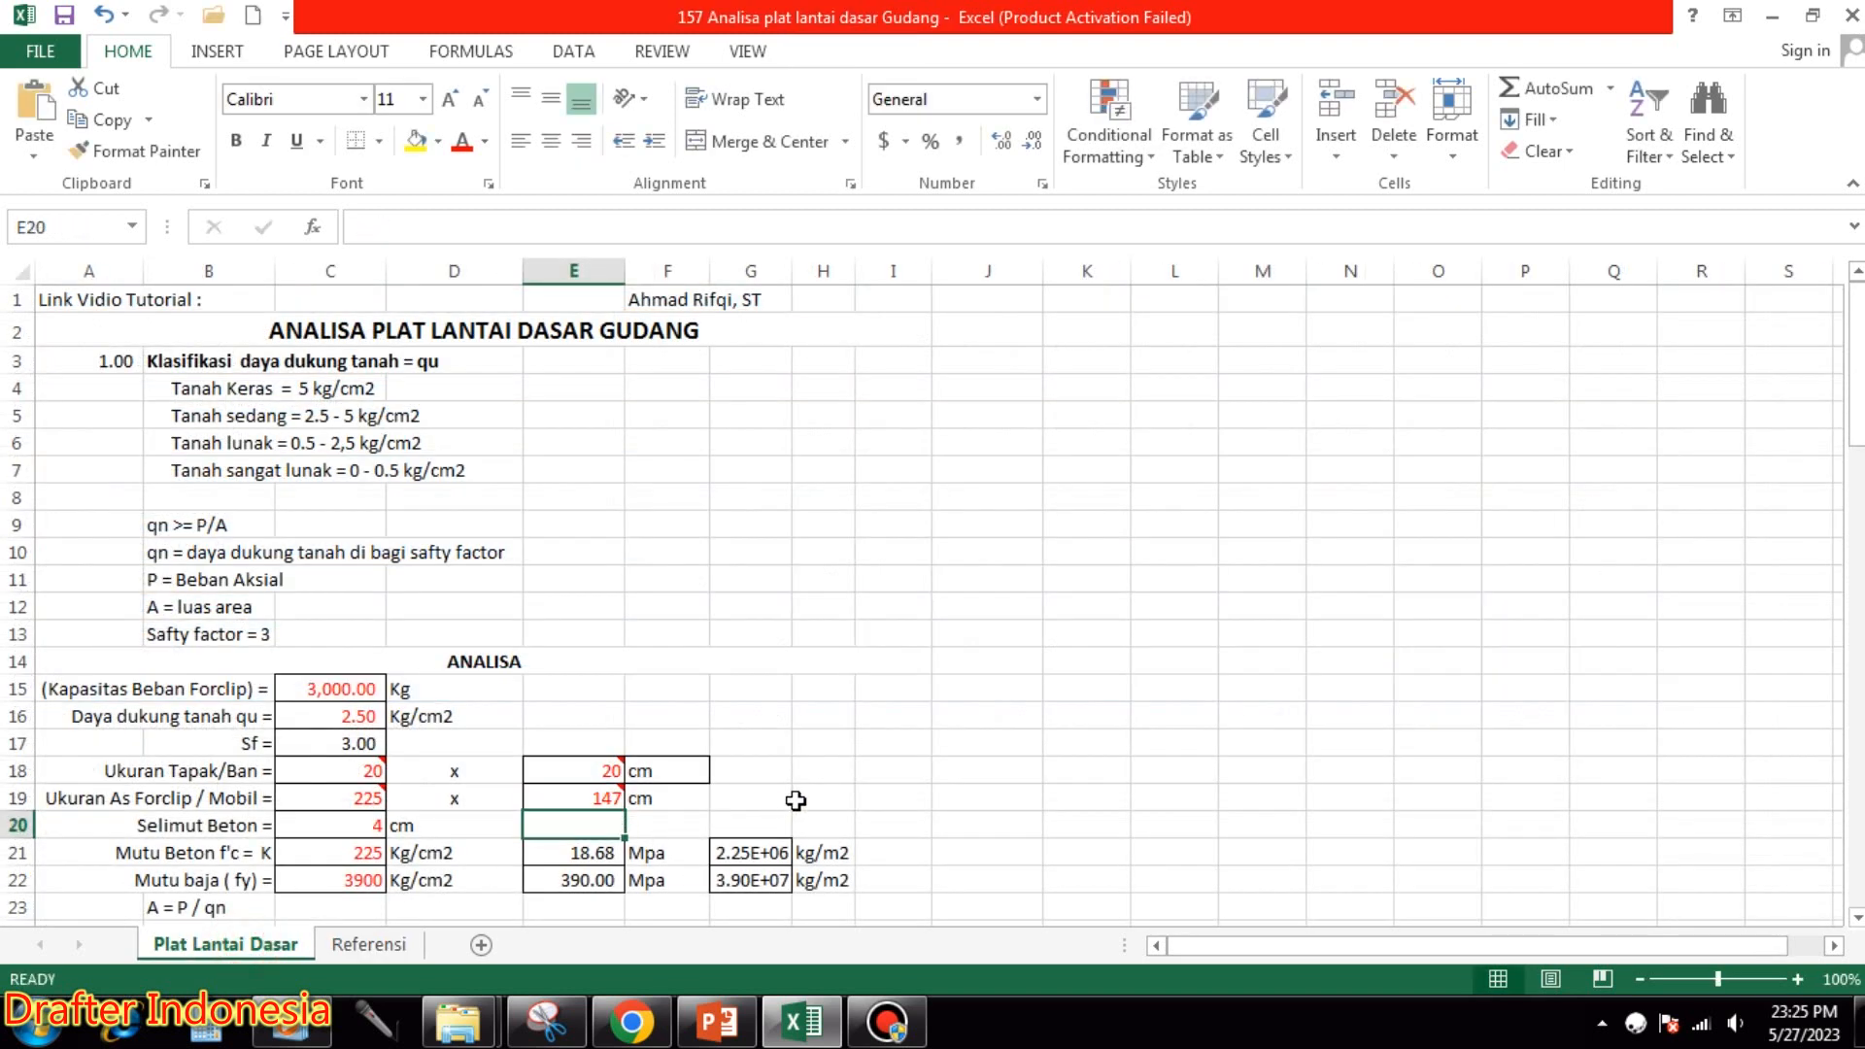
Set the concrete cover (Selimut Beton) to 5 cm.
click(352, 826)
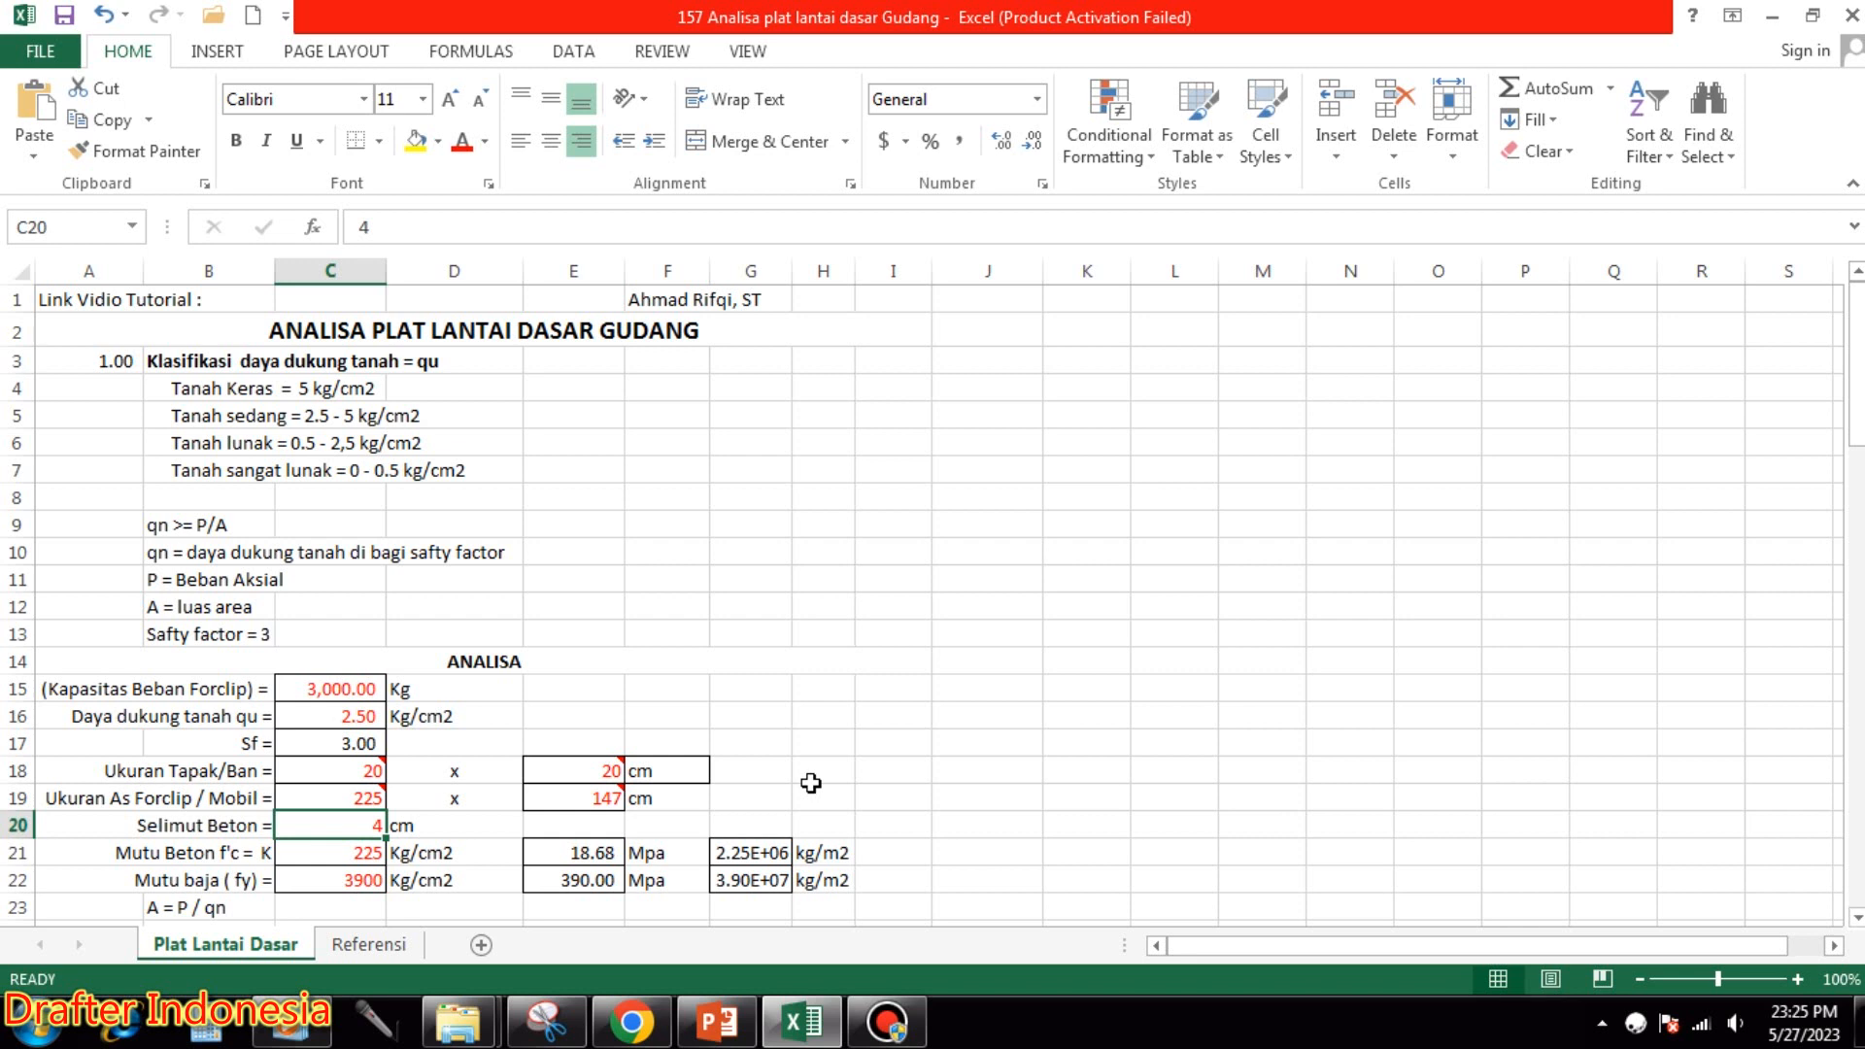
text(2)
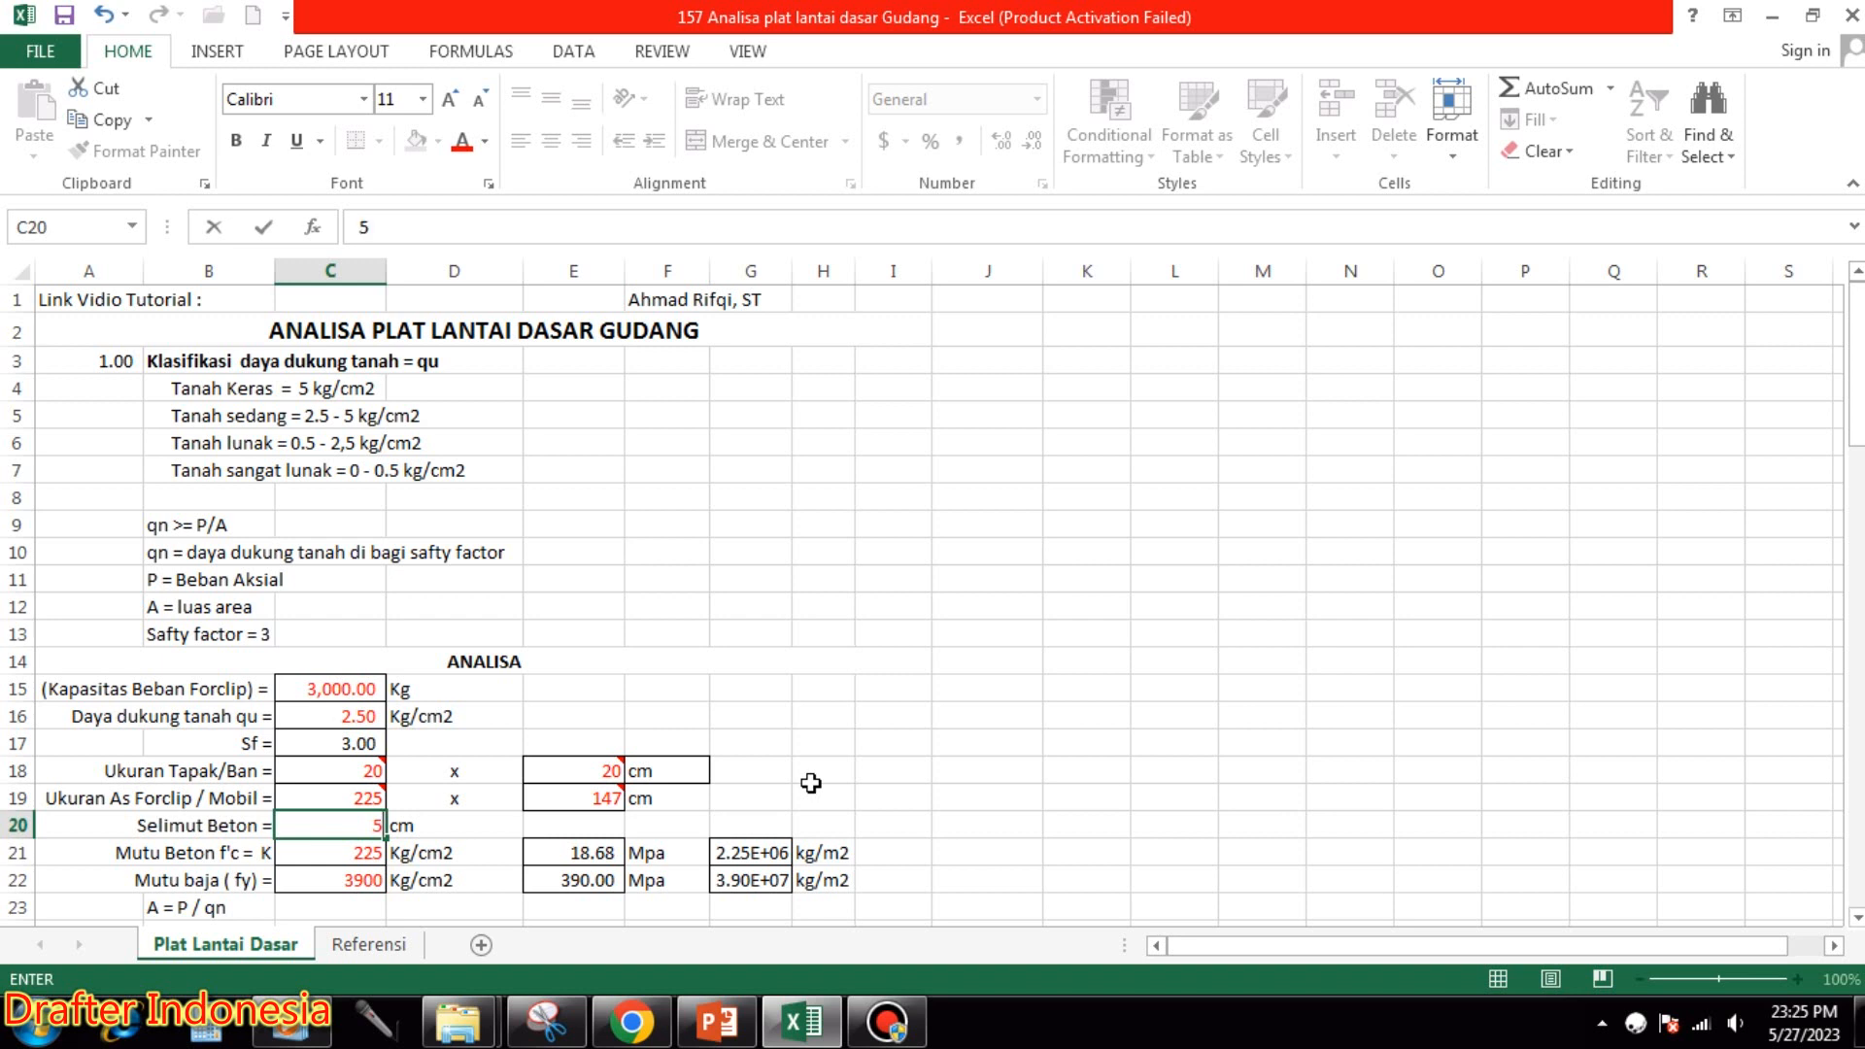
key(Return)
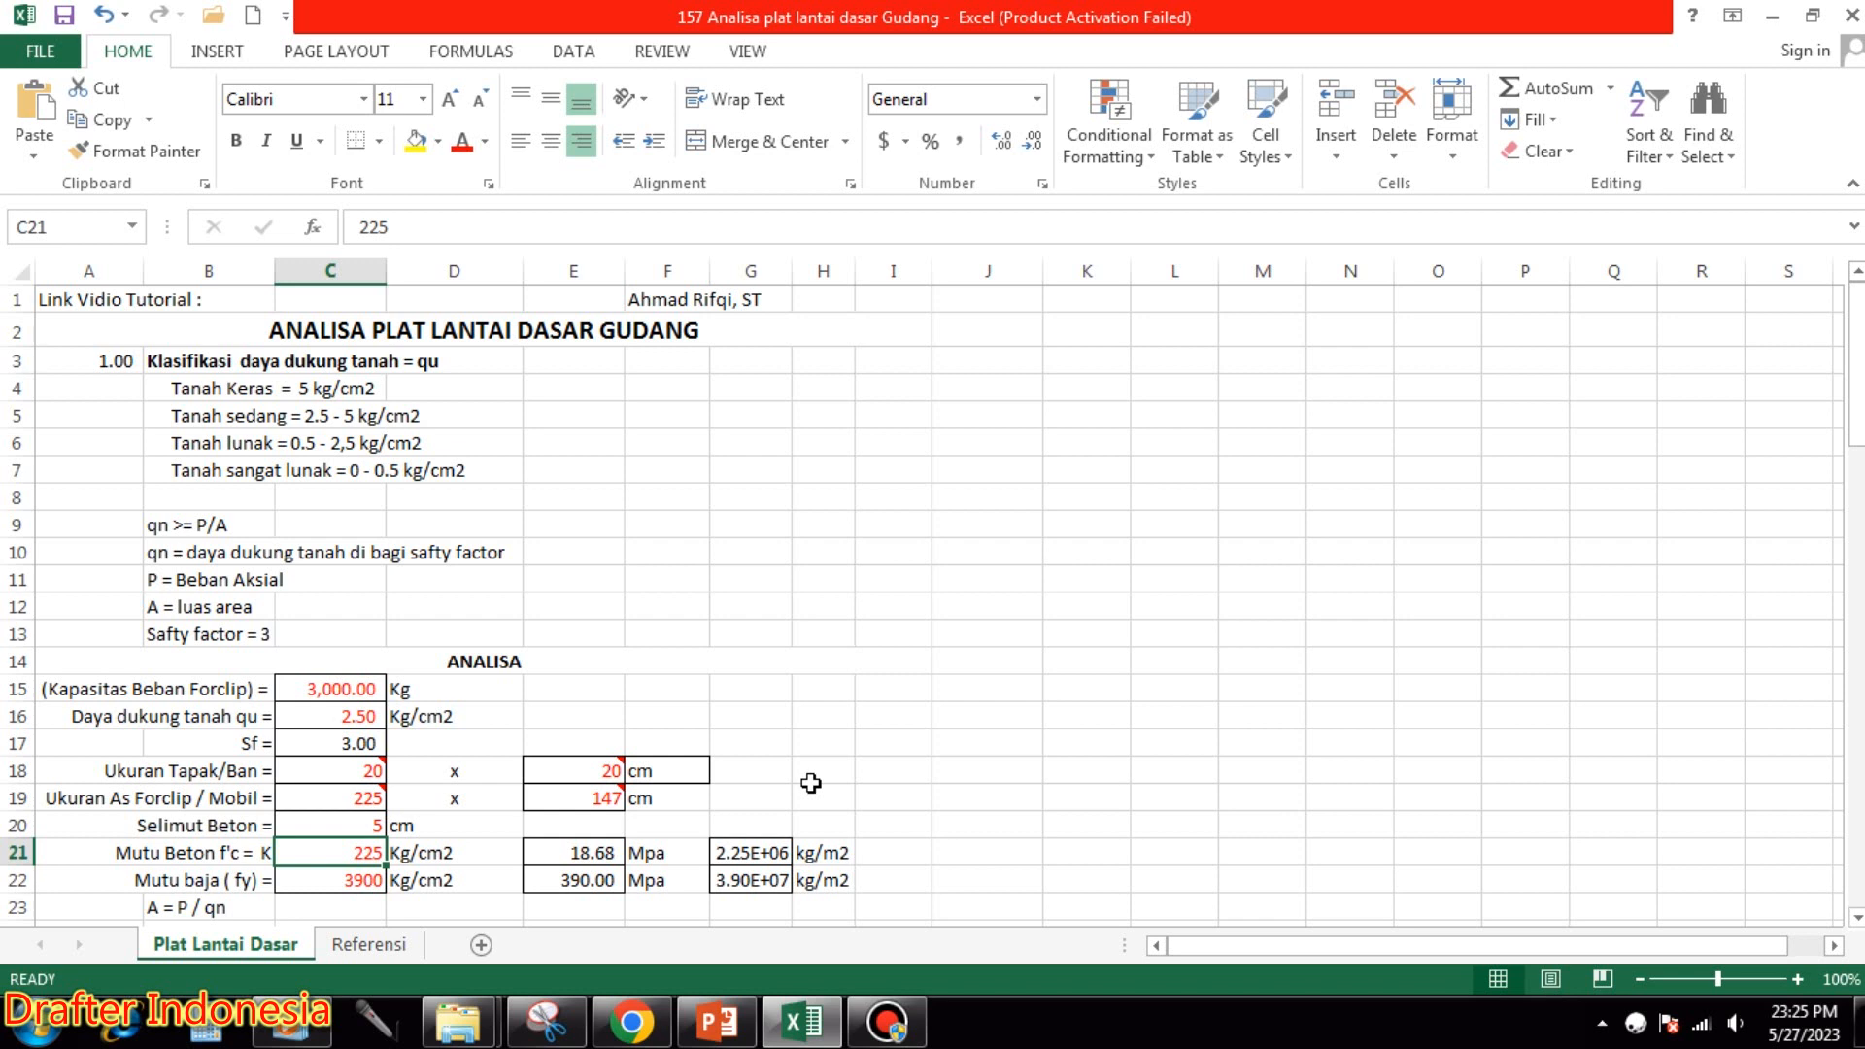
Set the concrete grade (Mutu Beton f'c) to K 250 Kg/cm2 and the steel grade (Mutu baja fy) to 2400 Kg/cm2.
text(225)
key(Return)
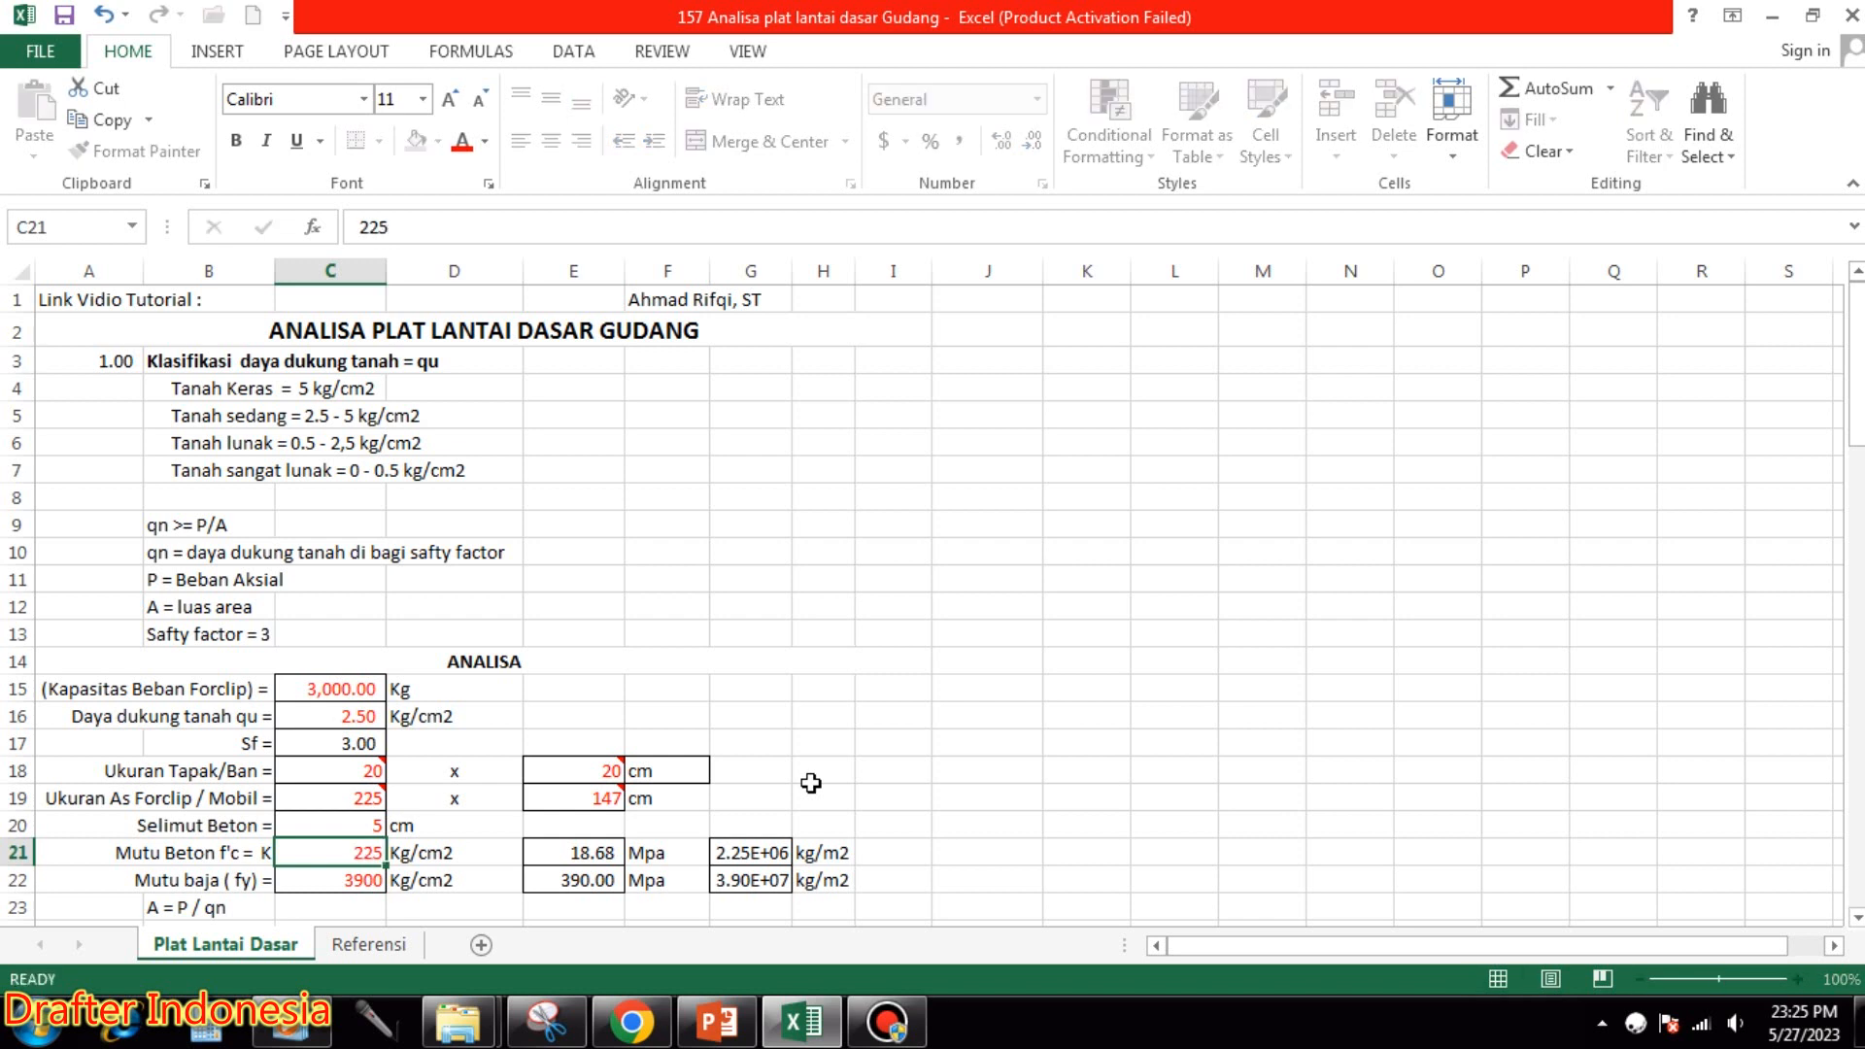
key(Up)
text(250)
key(Return)
key(Up)
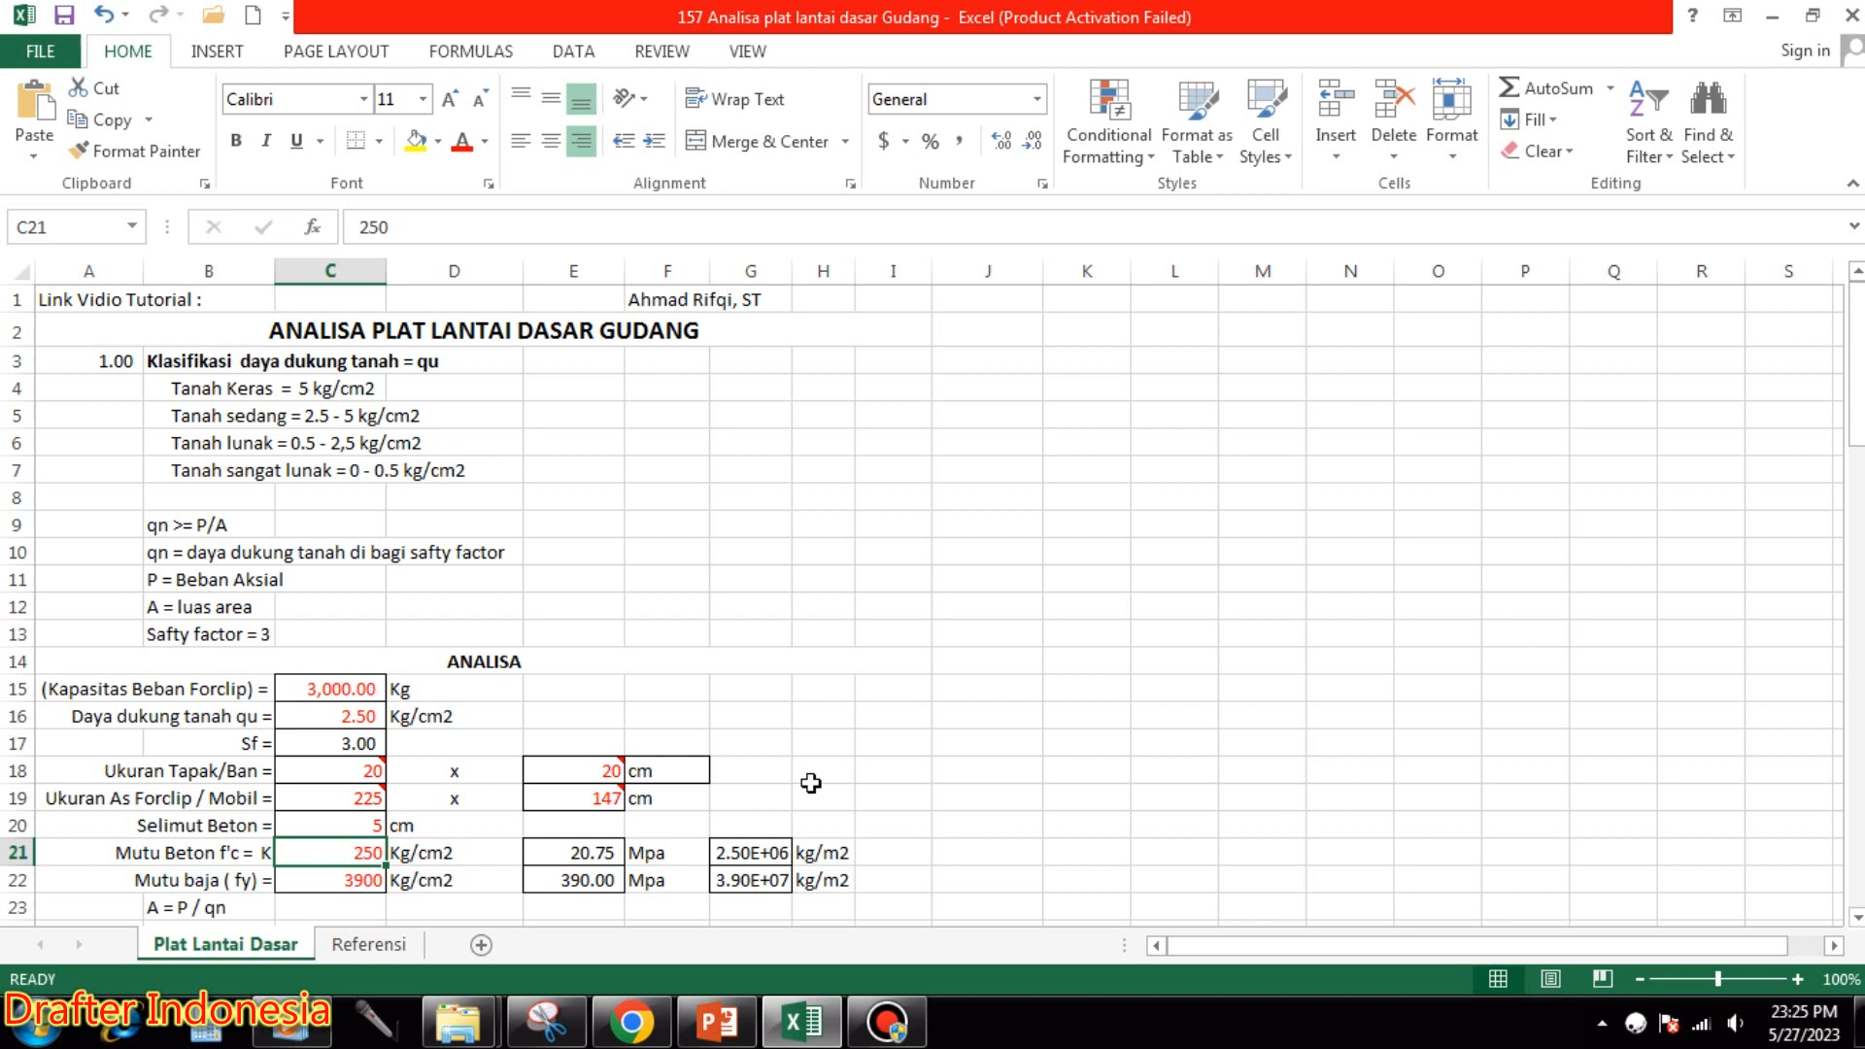
key(Down)
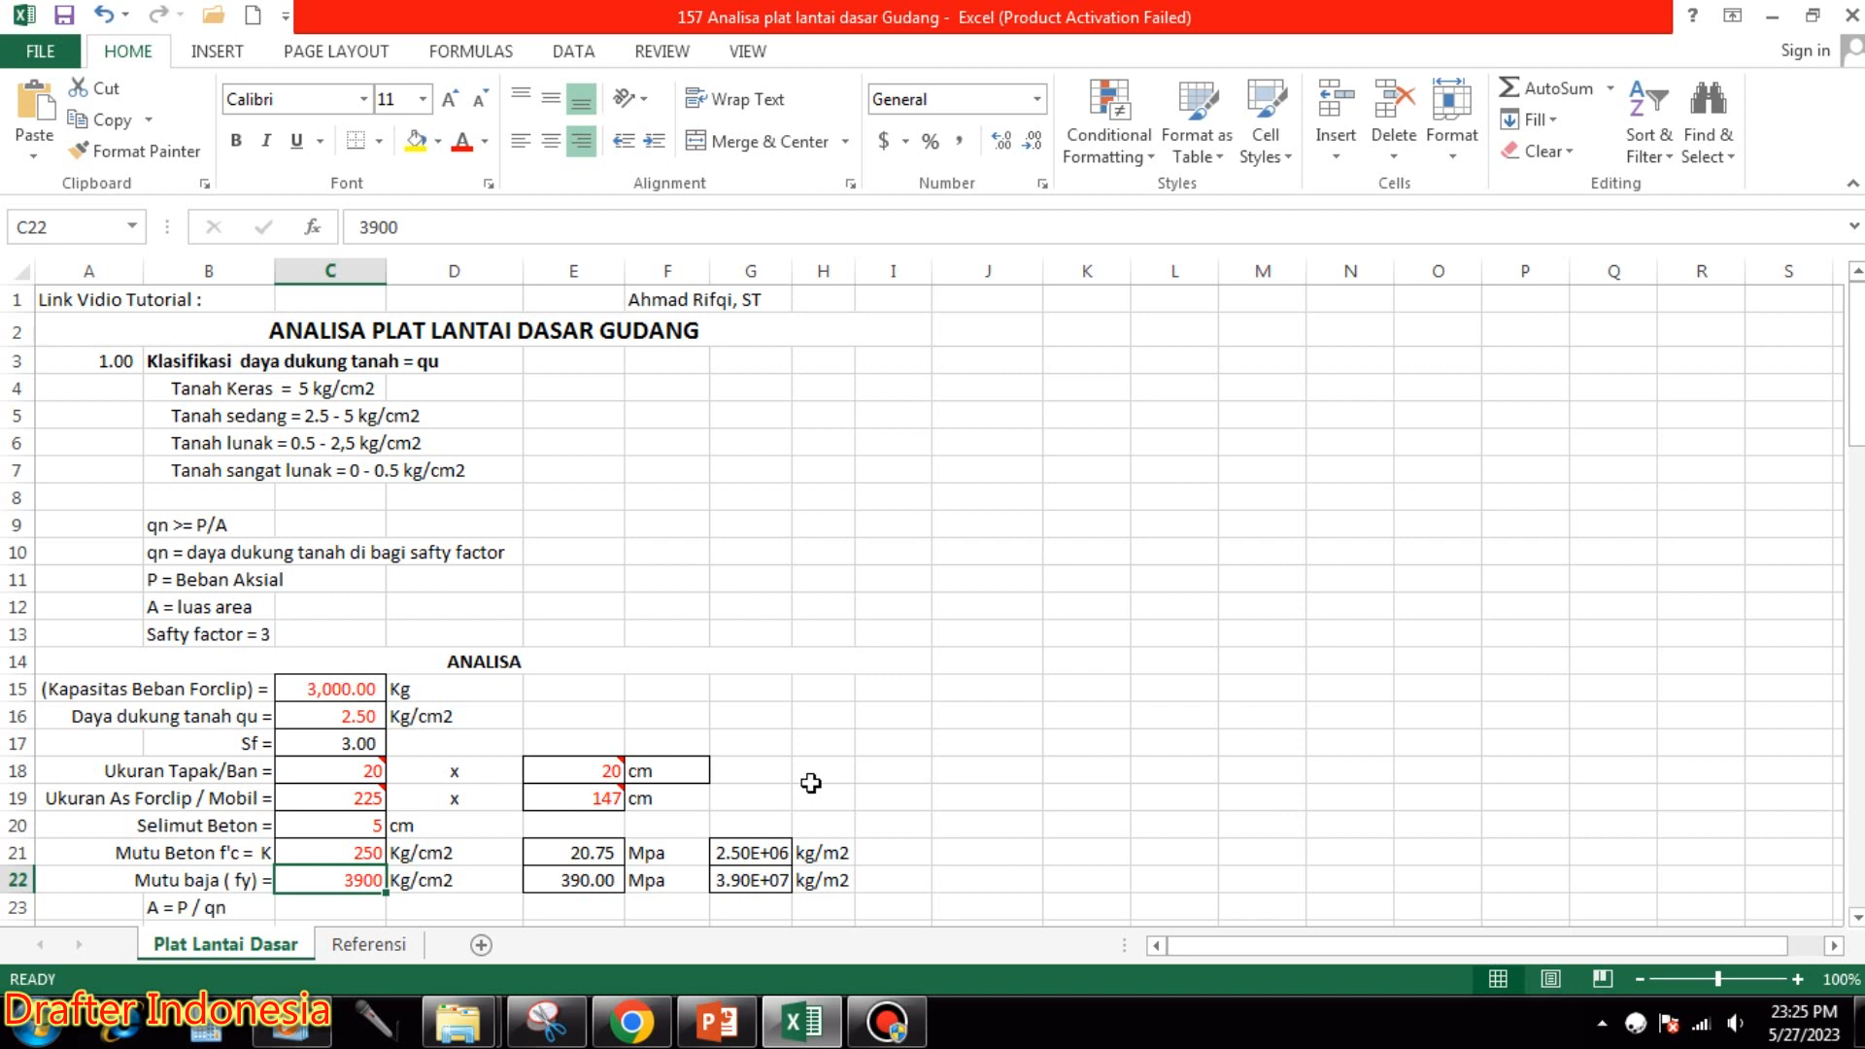
text(24)
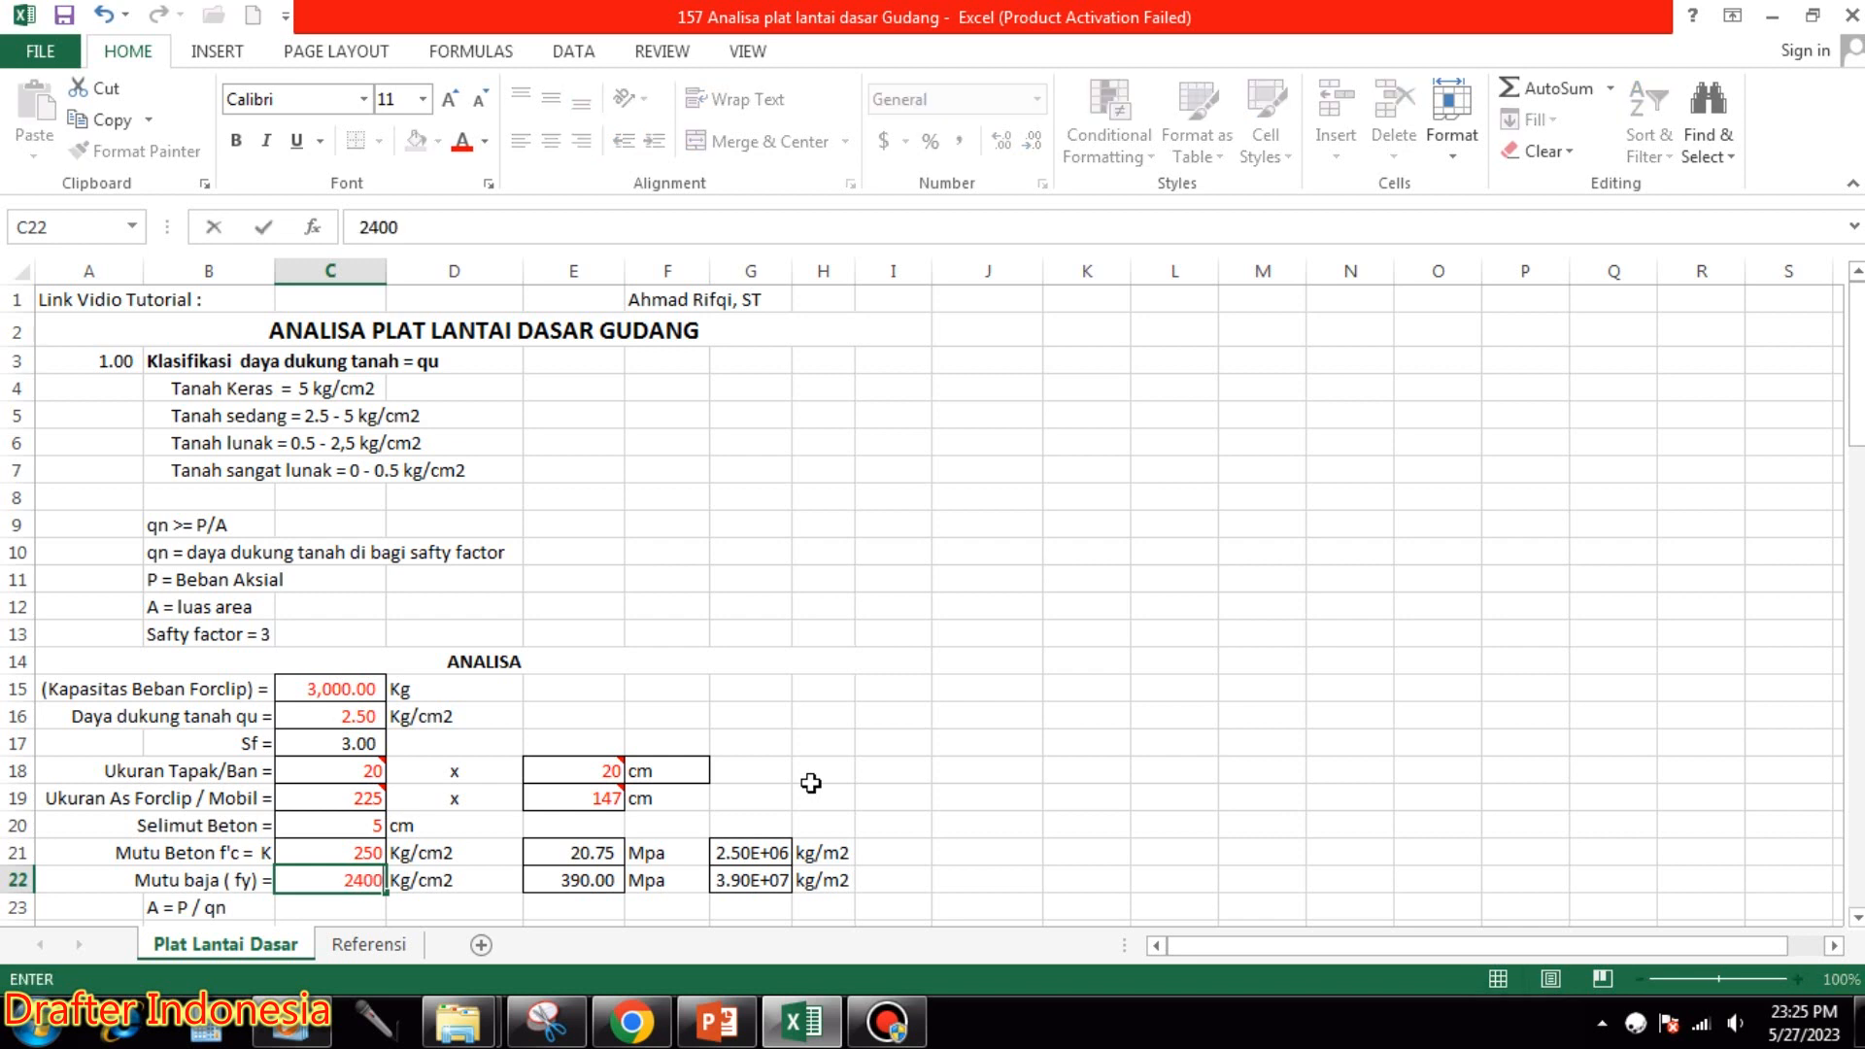
key(Return)
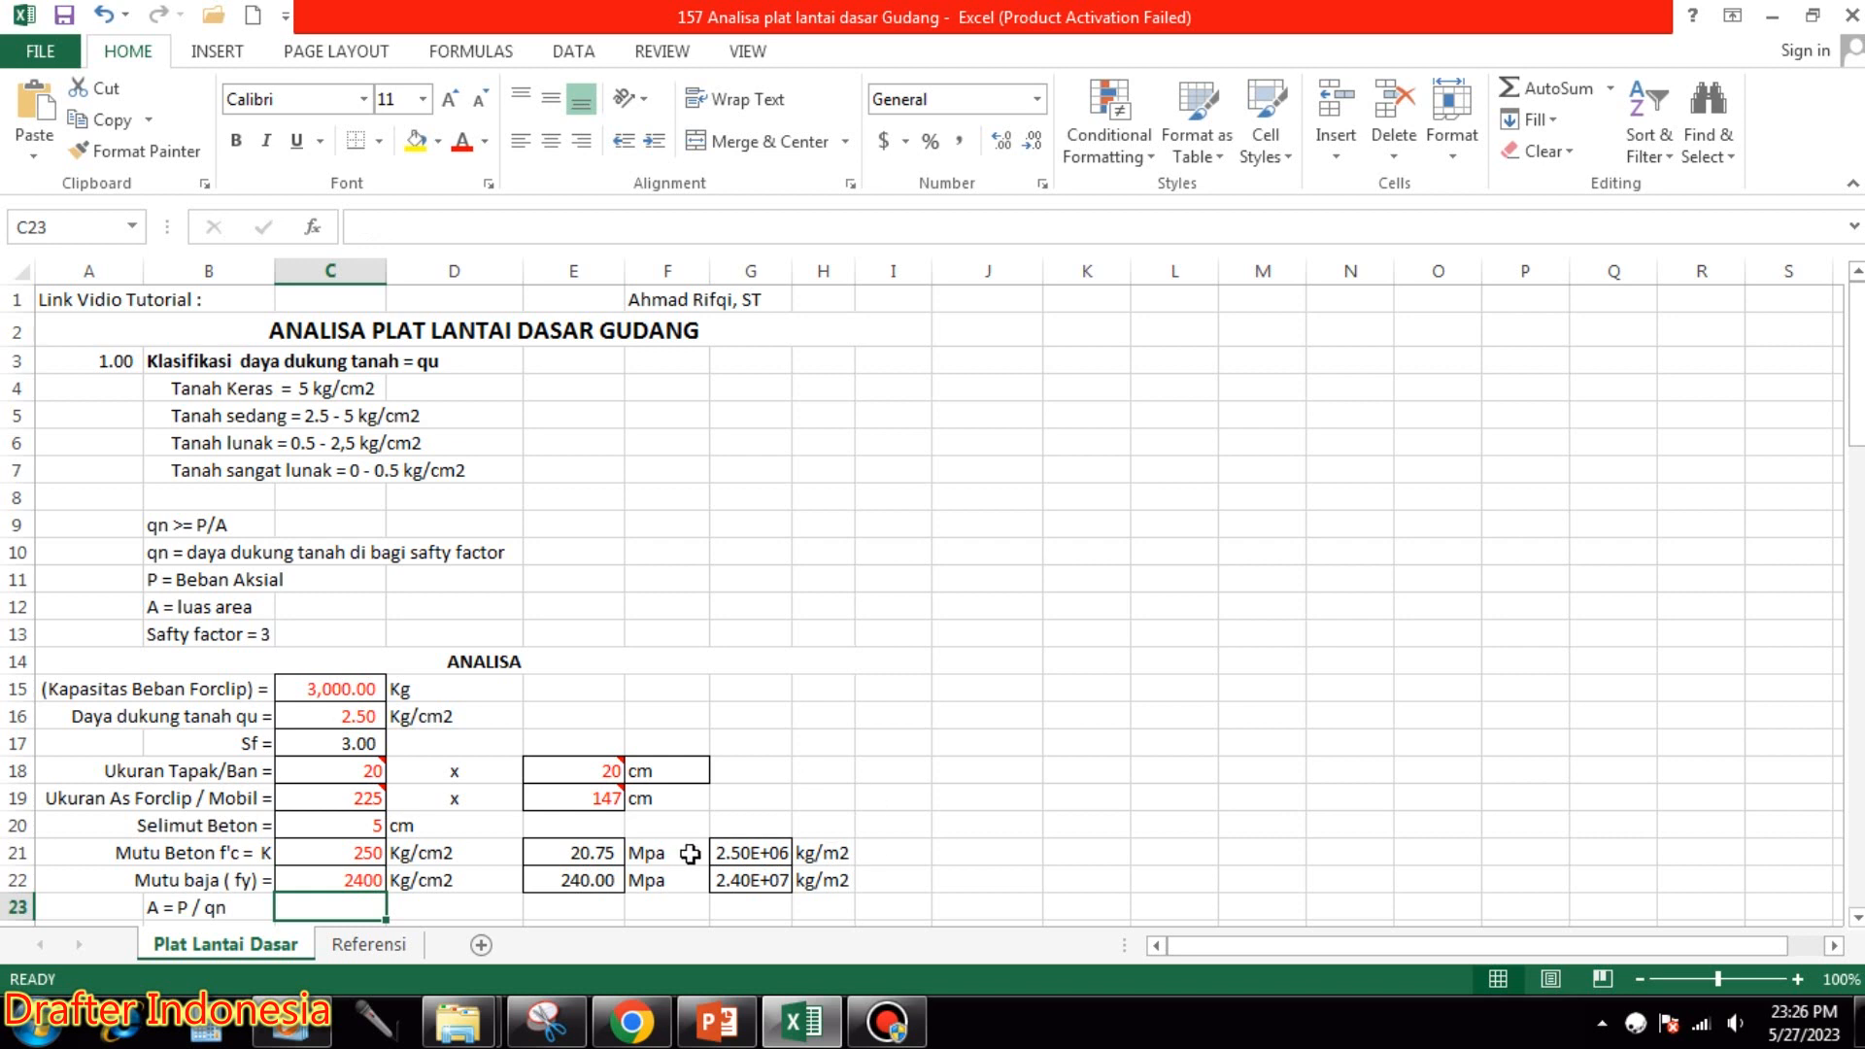
Examine the Mpa and kg/m2 conversion cells for the concrete and steel grades.
click(593, 854)
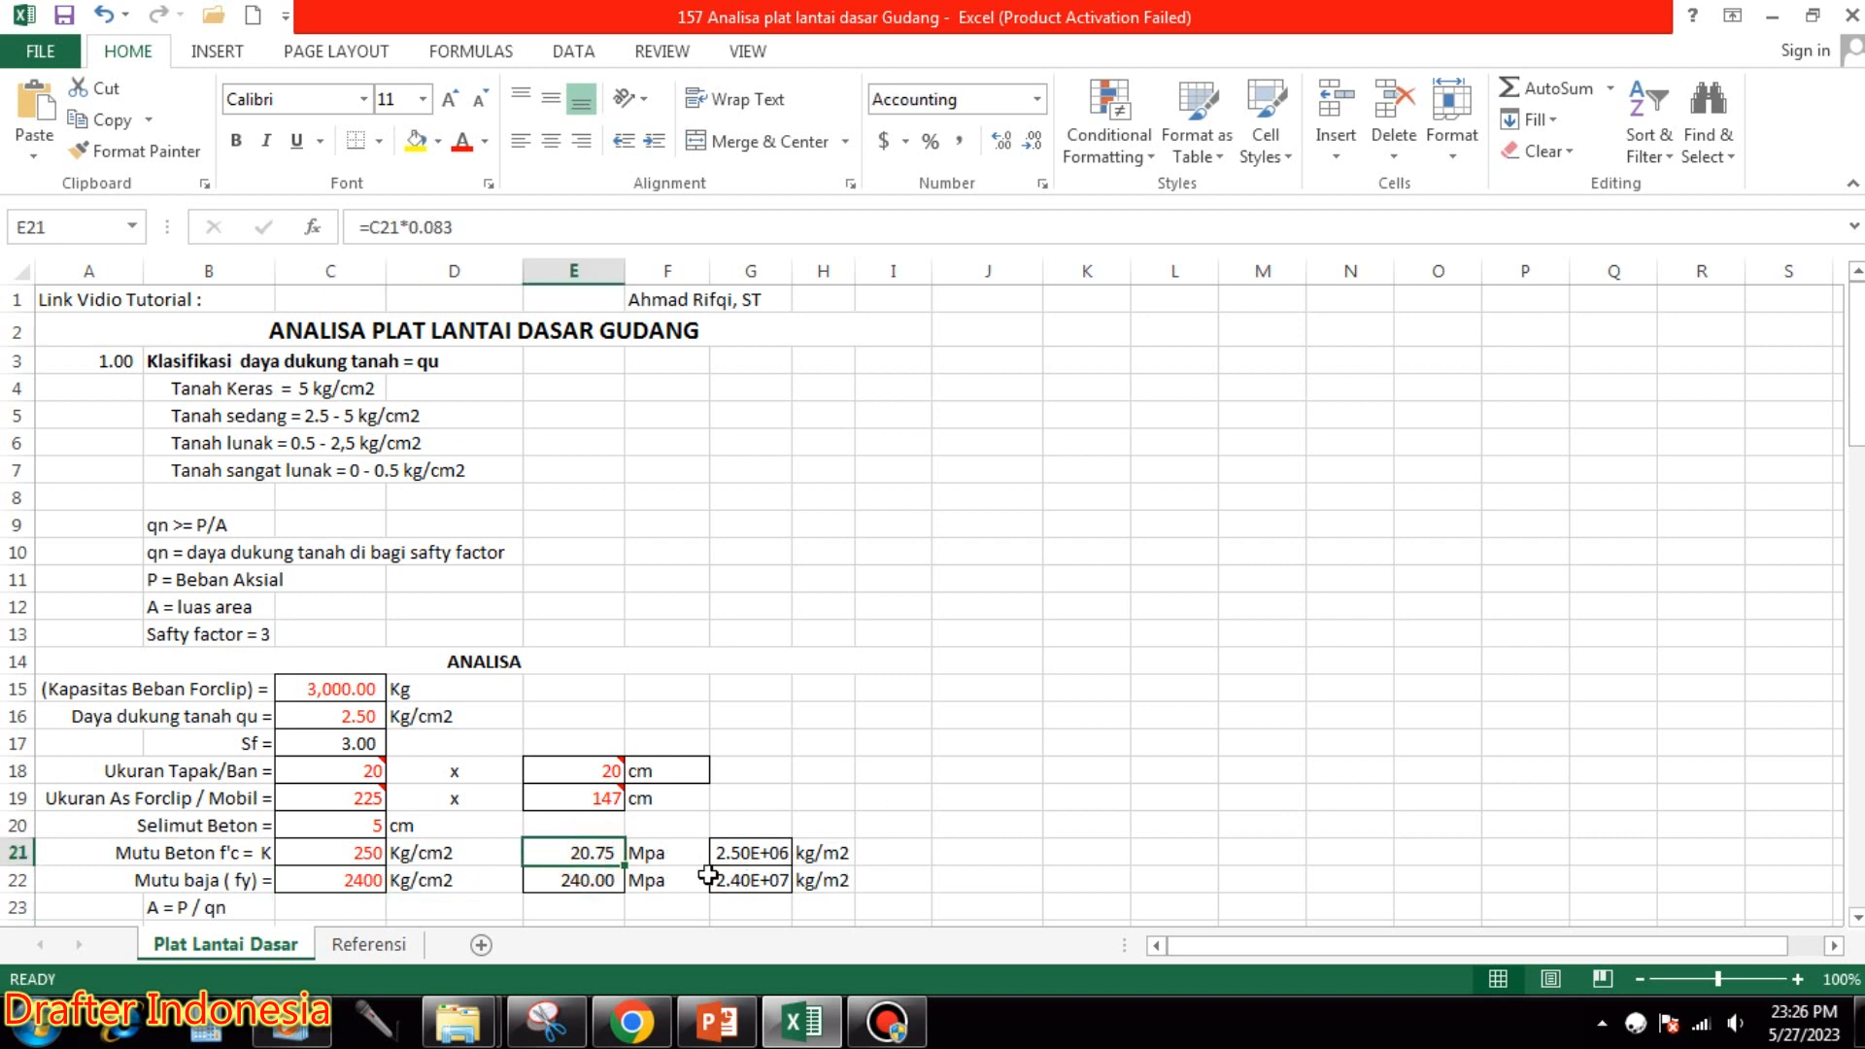
click(670, 855)
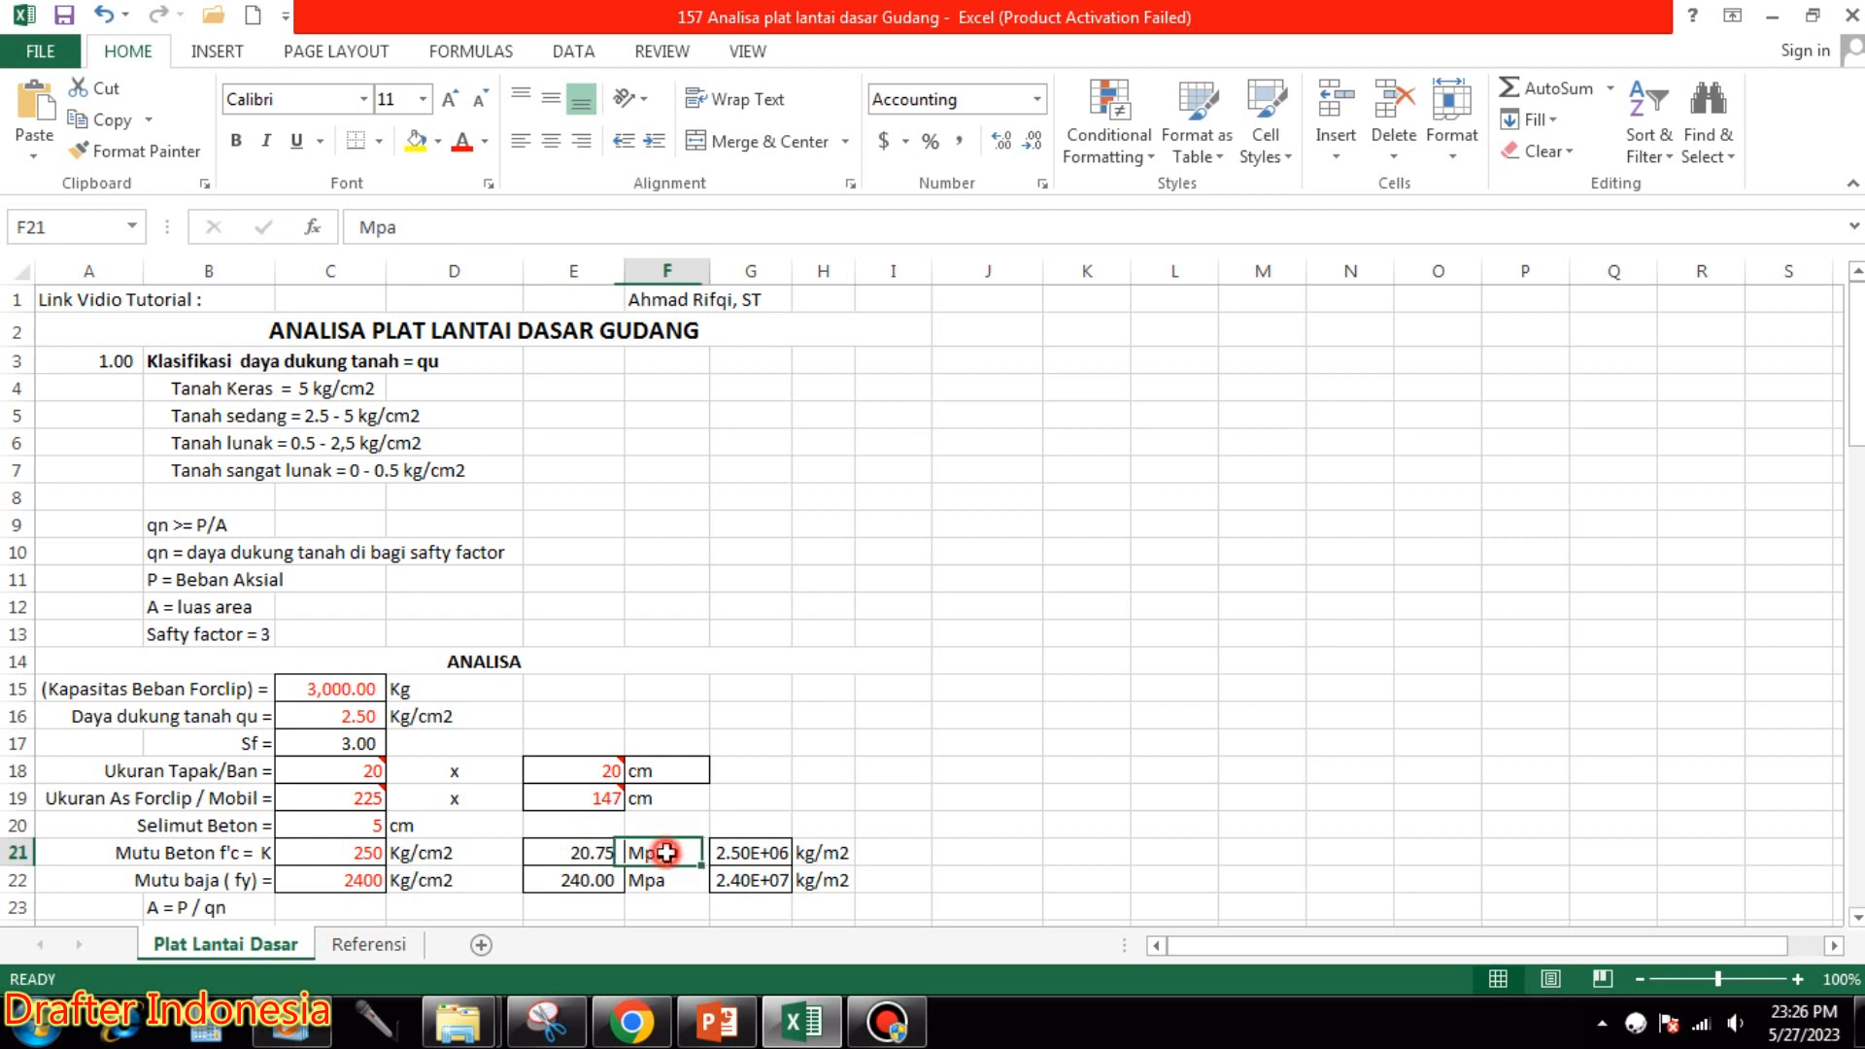
click(764, 851)
click(825, 857)
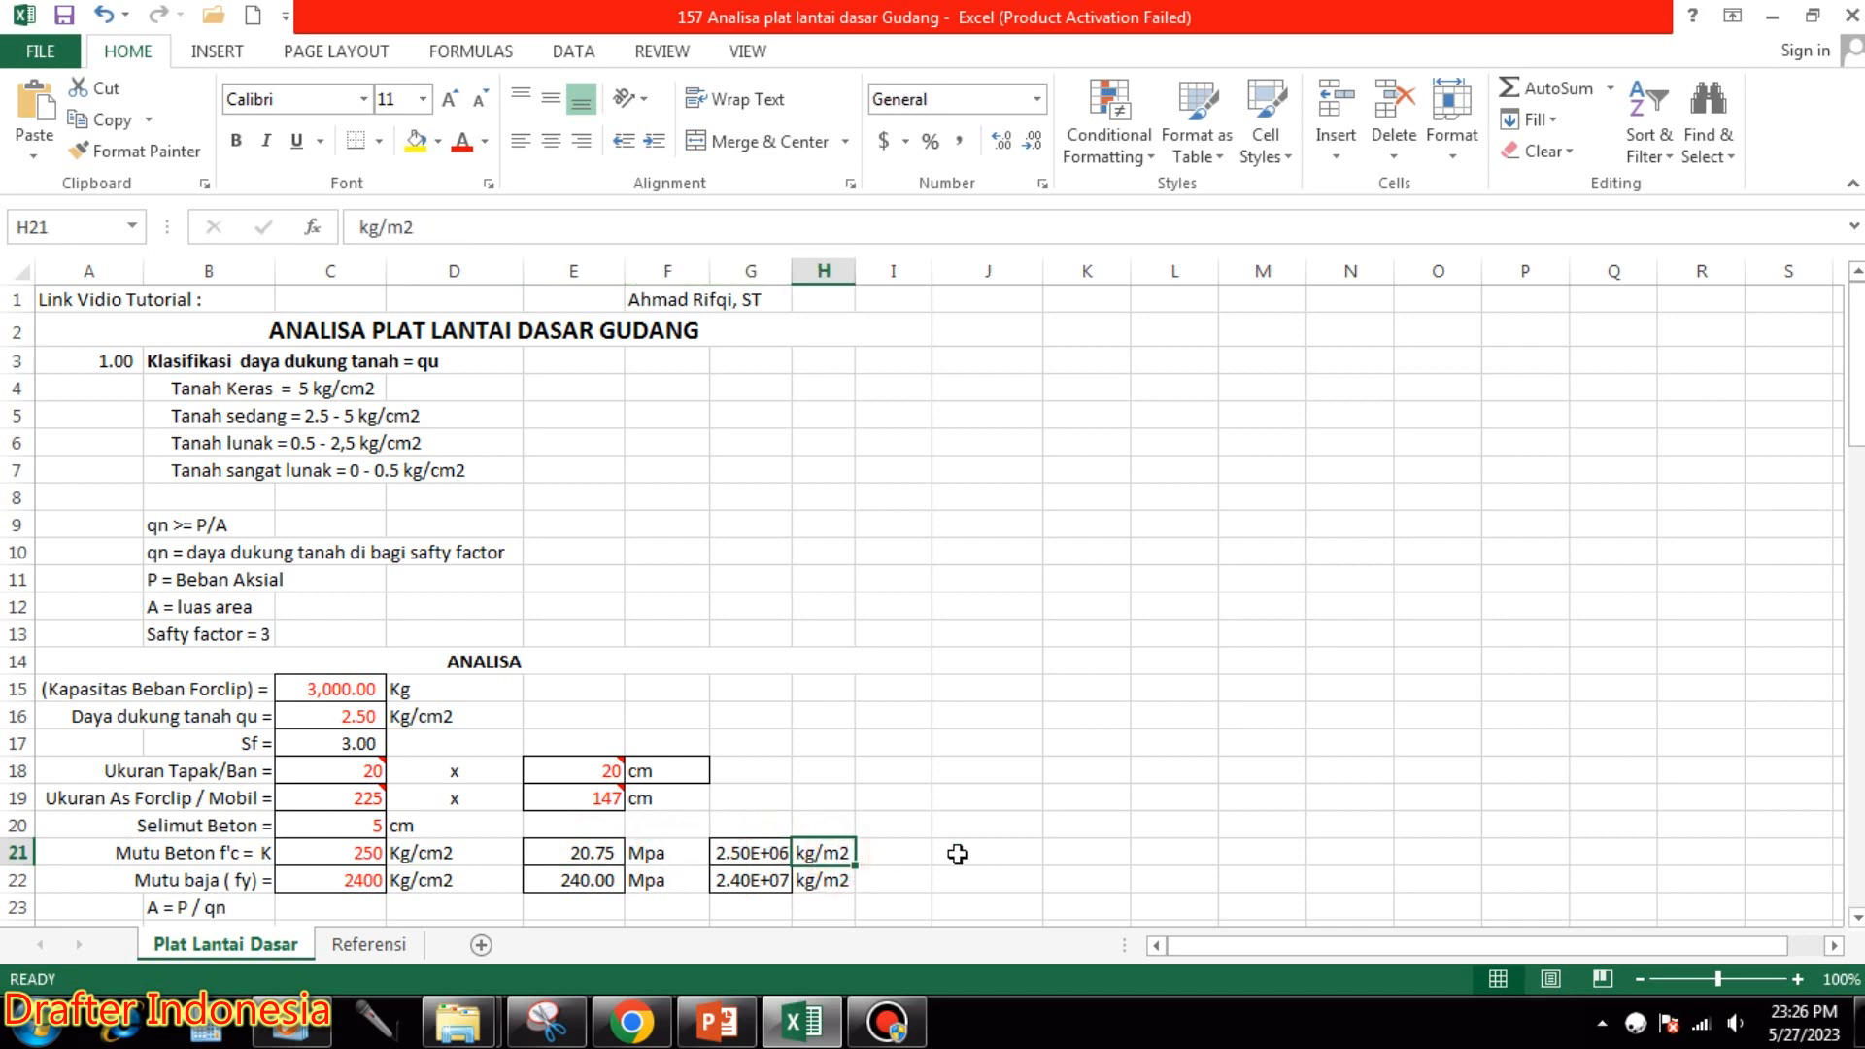
click(589, 879)
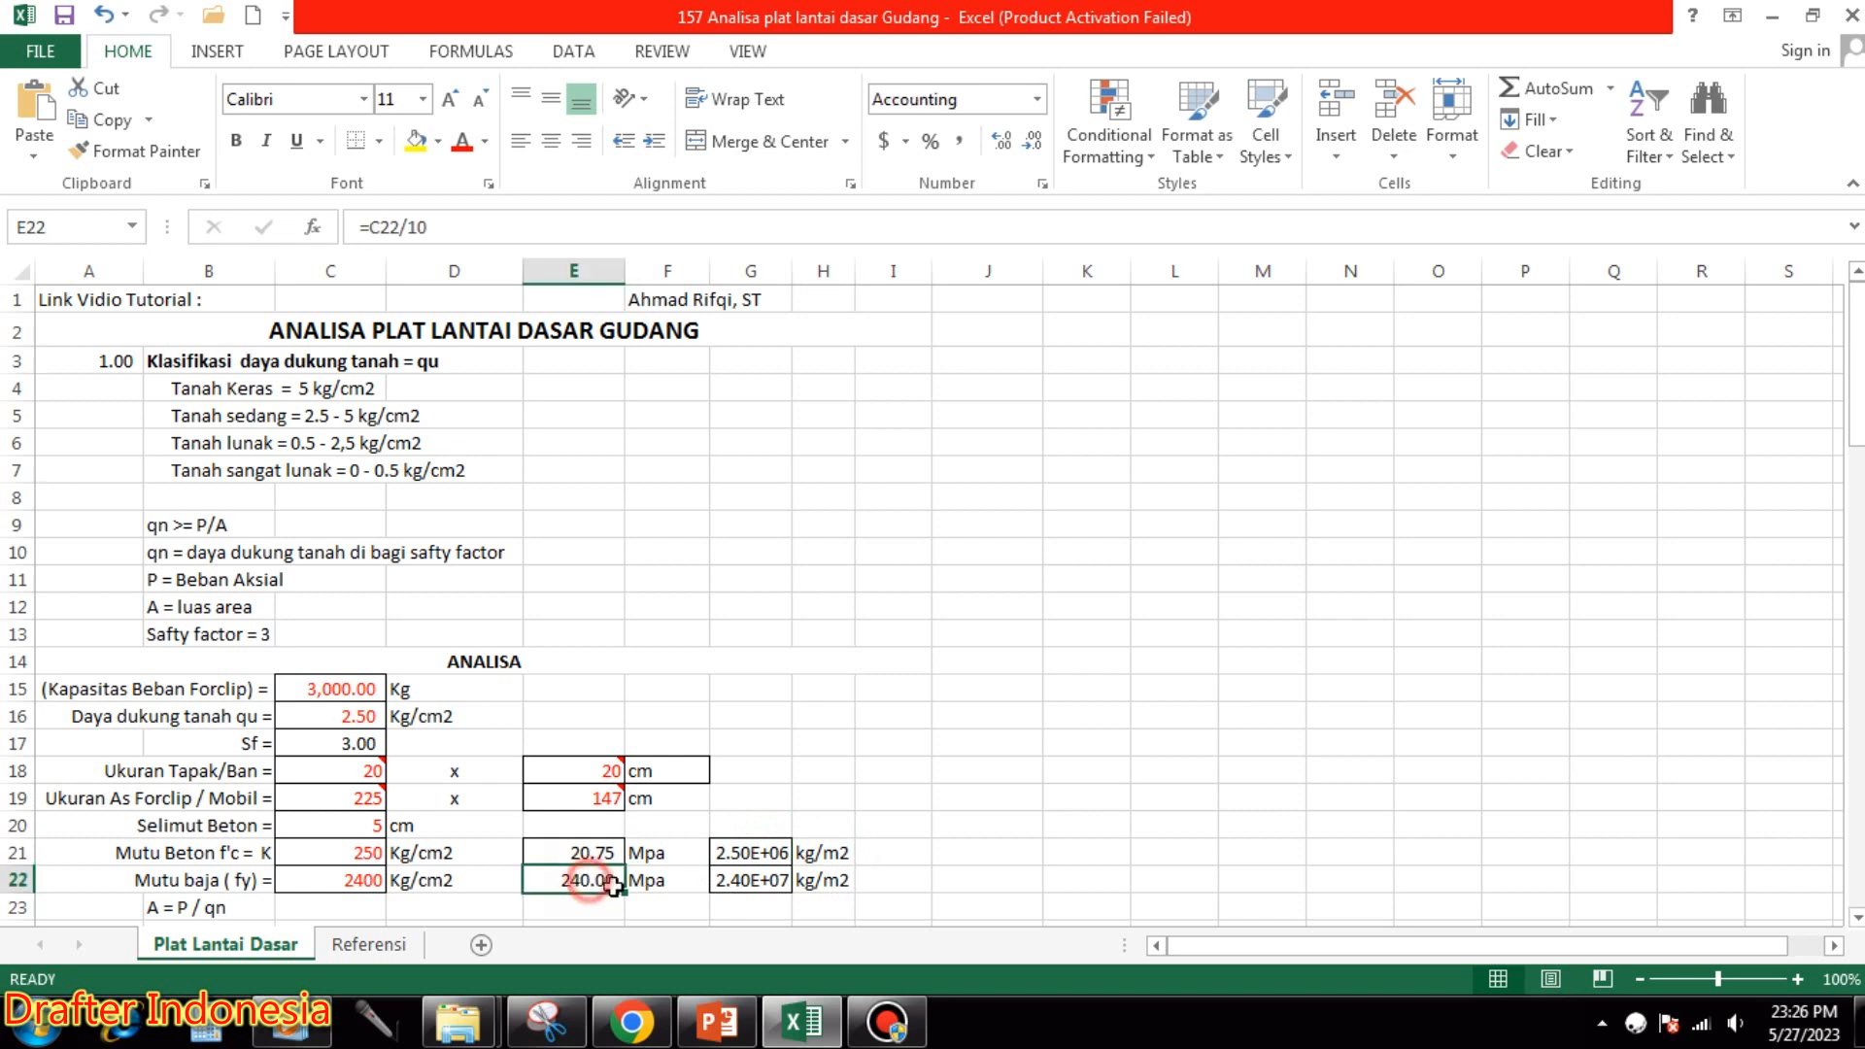
click(673, 882)
click(617, 879)
Examine the formulas for the required area A = P / qn and the symmetric side length p = l.
scroll(971, 607, down, 2)
scroll(939, 630, down, 1)
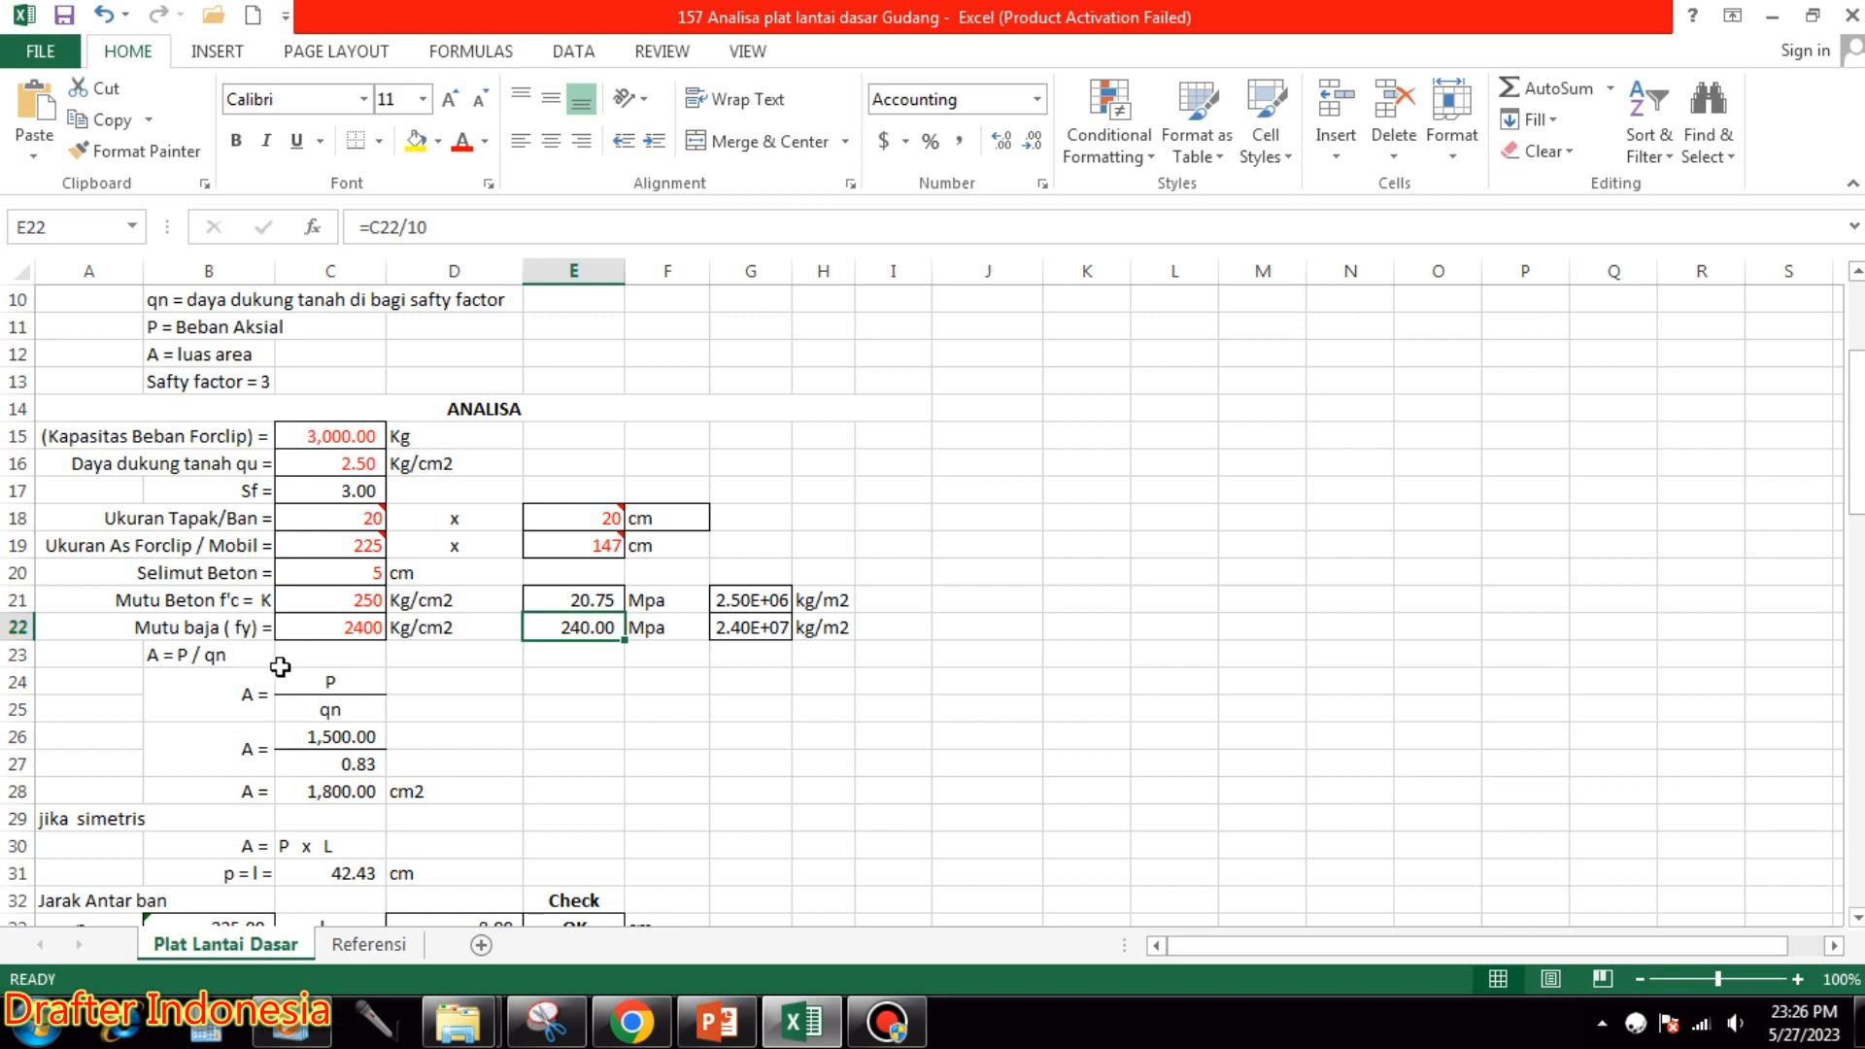
click(345, 678)
click(350, 707)
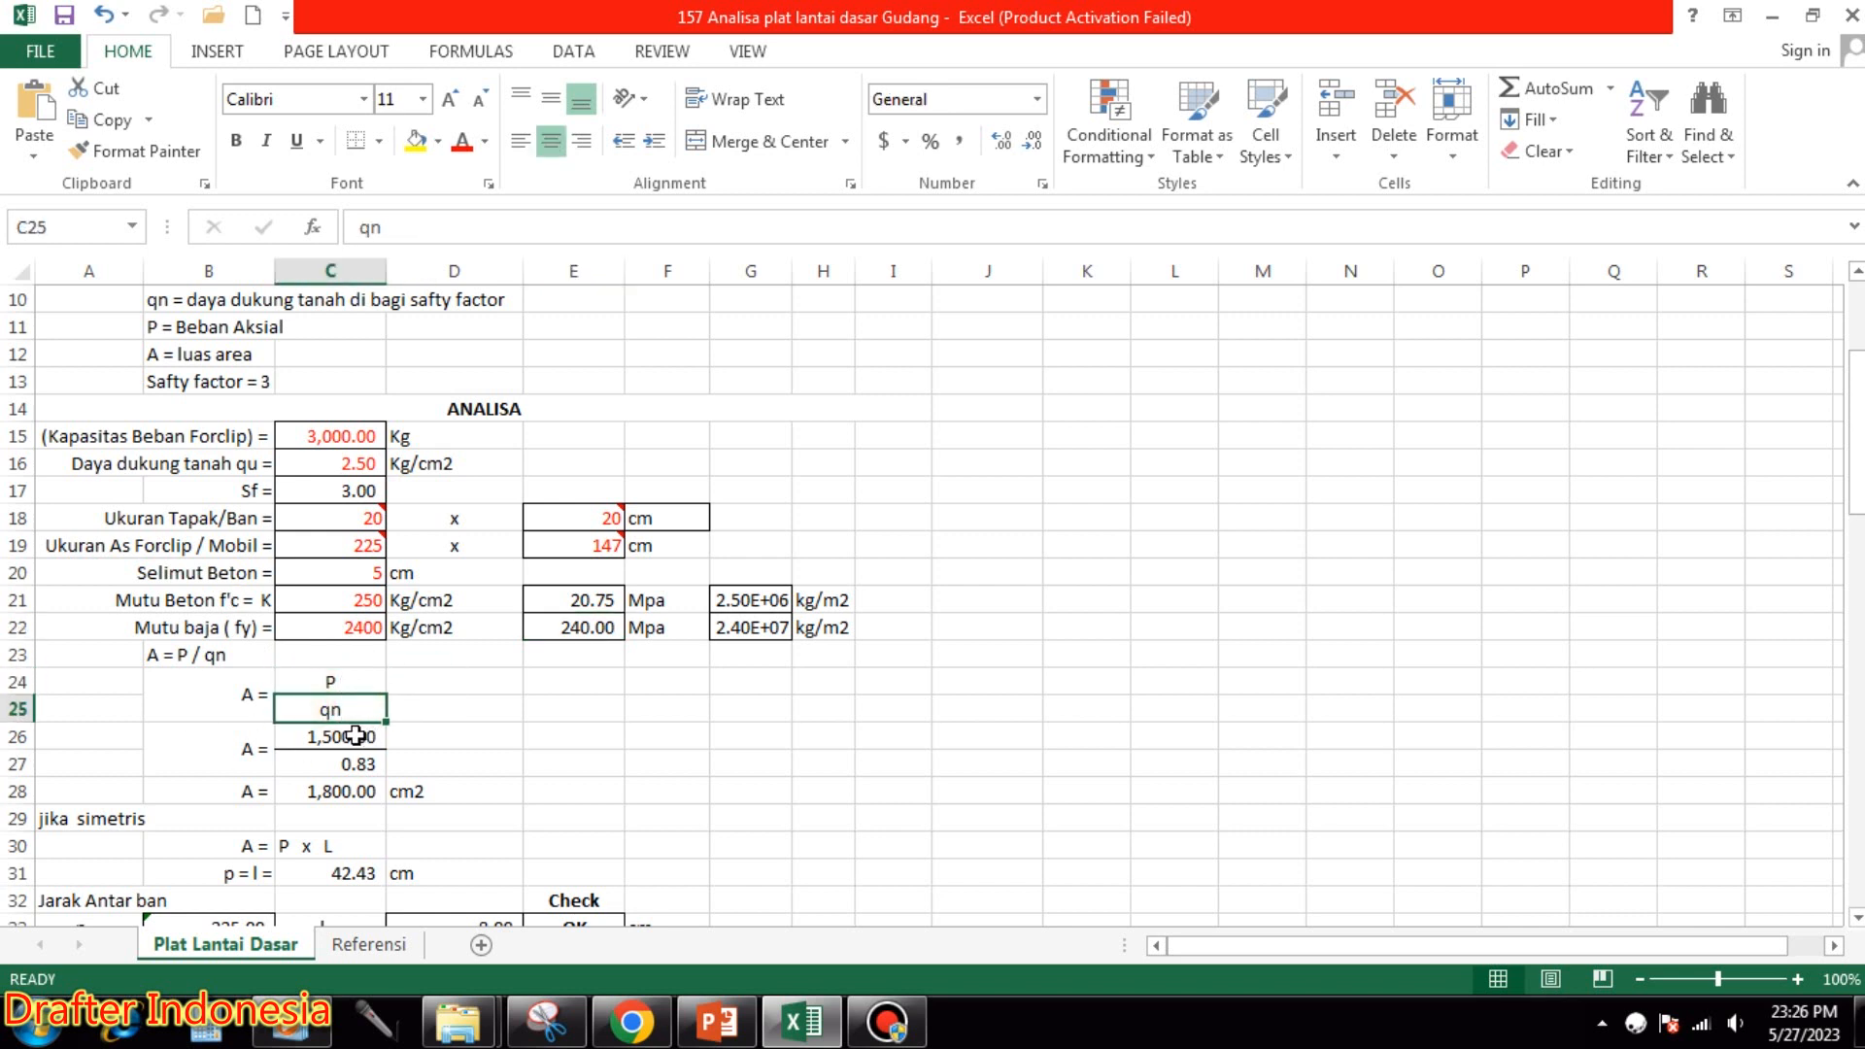
click(355, 735)
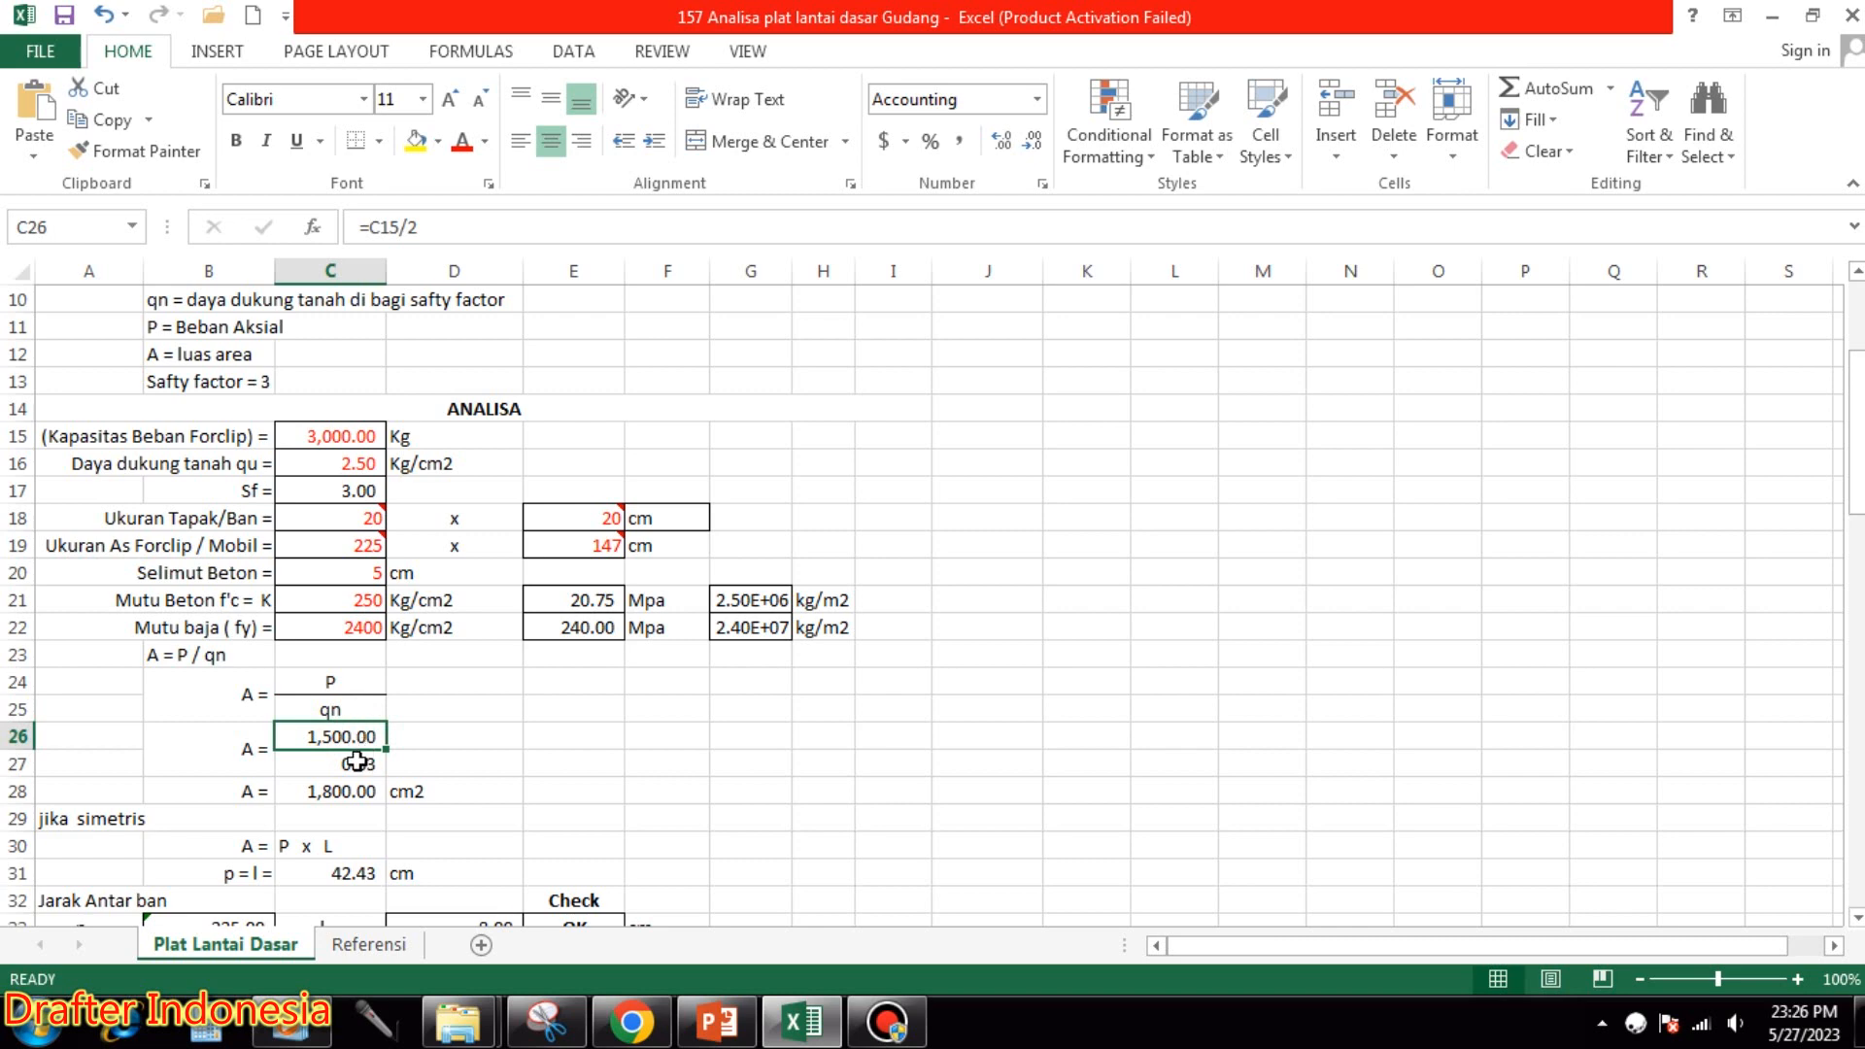
click(360, 764)
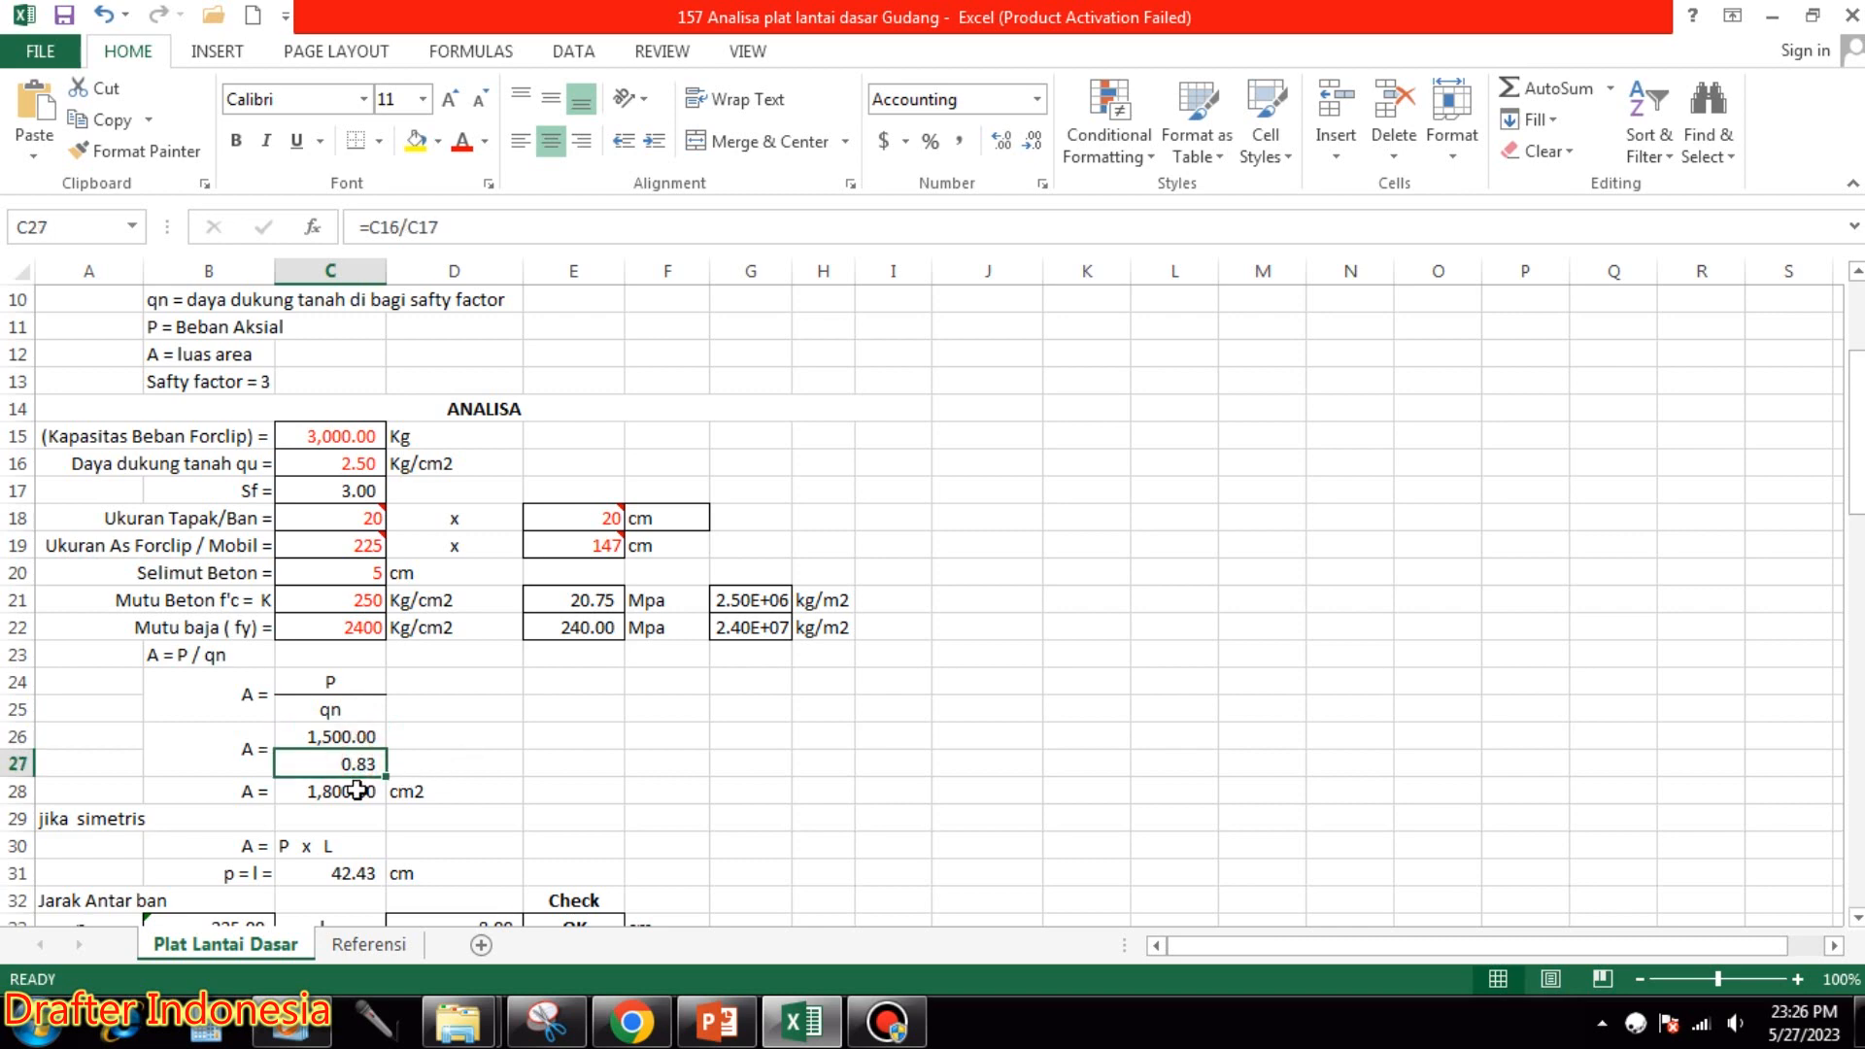
click(365, 790)
scroll(485, 714, down, 1)
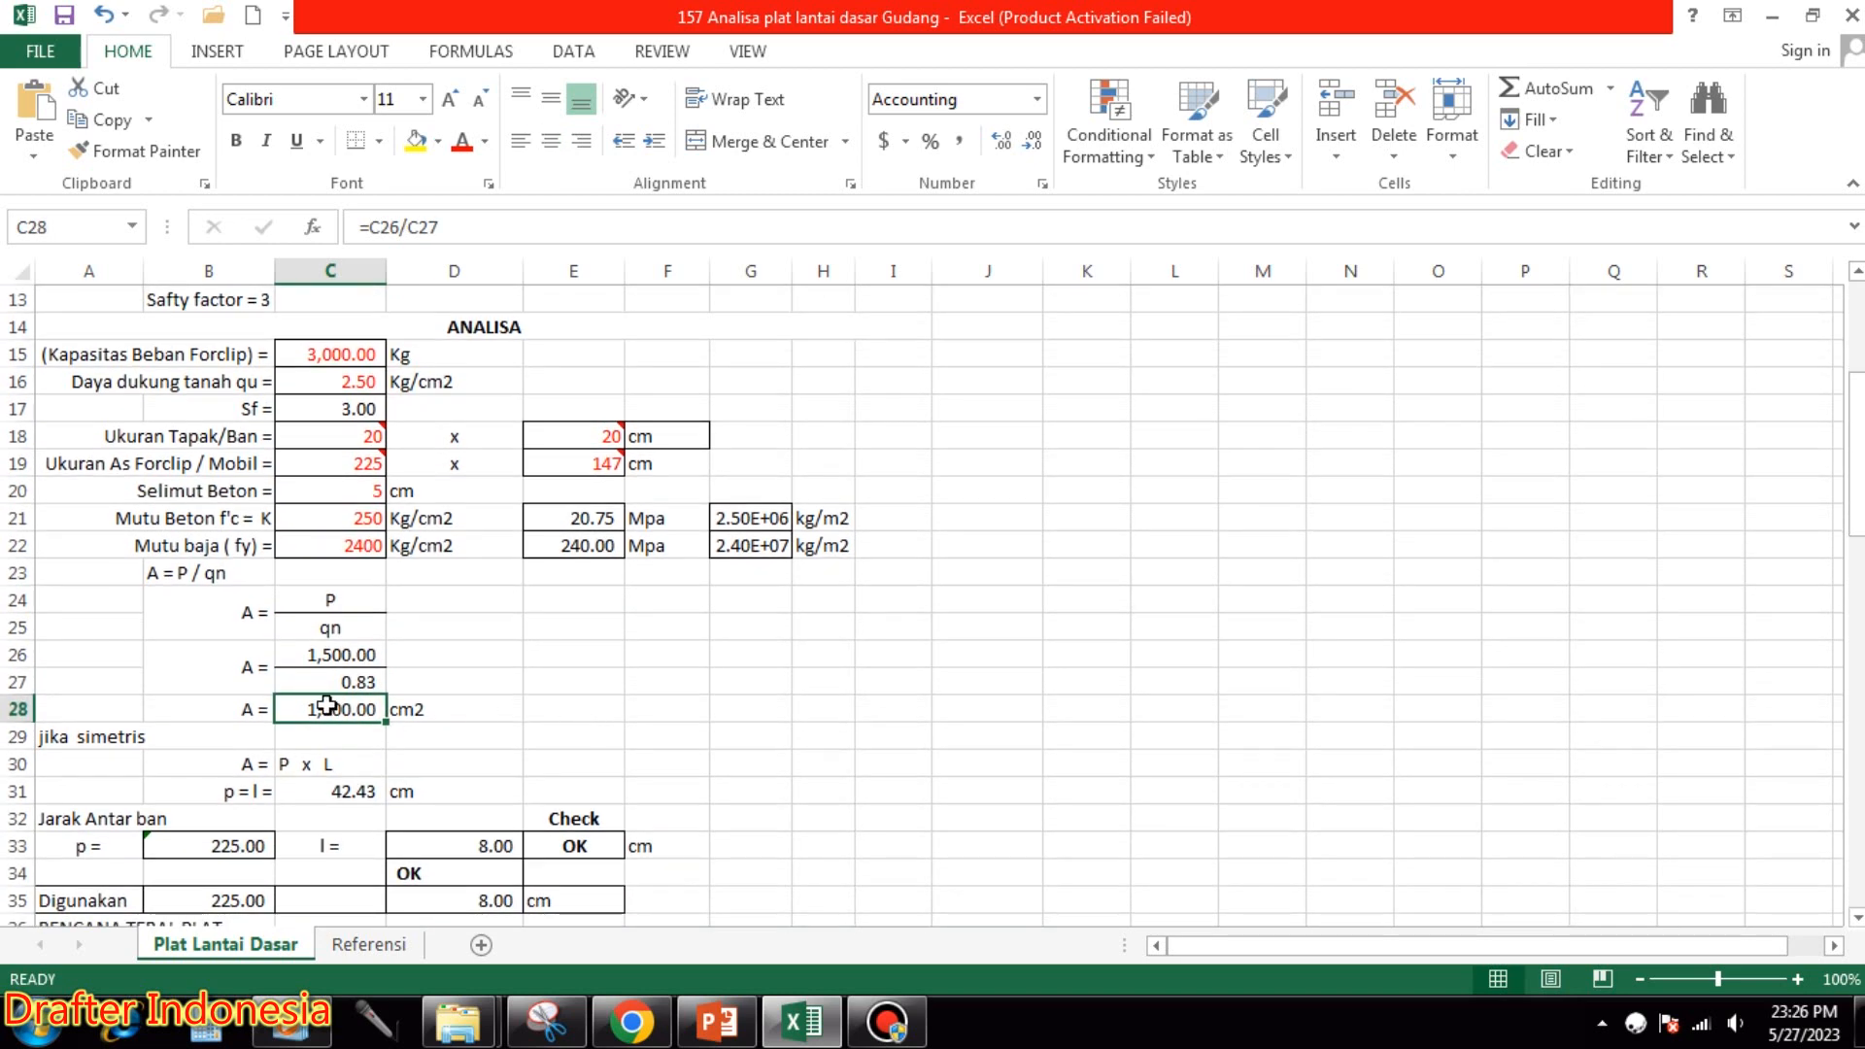
click(452, 710)
scroll(672, 696, down, 1)
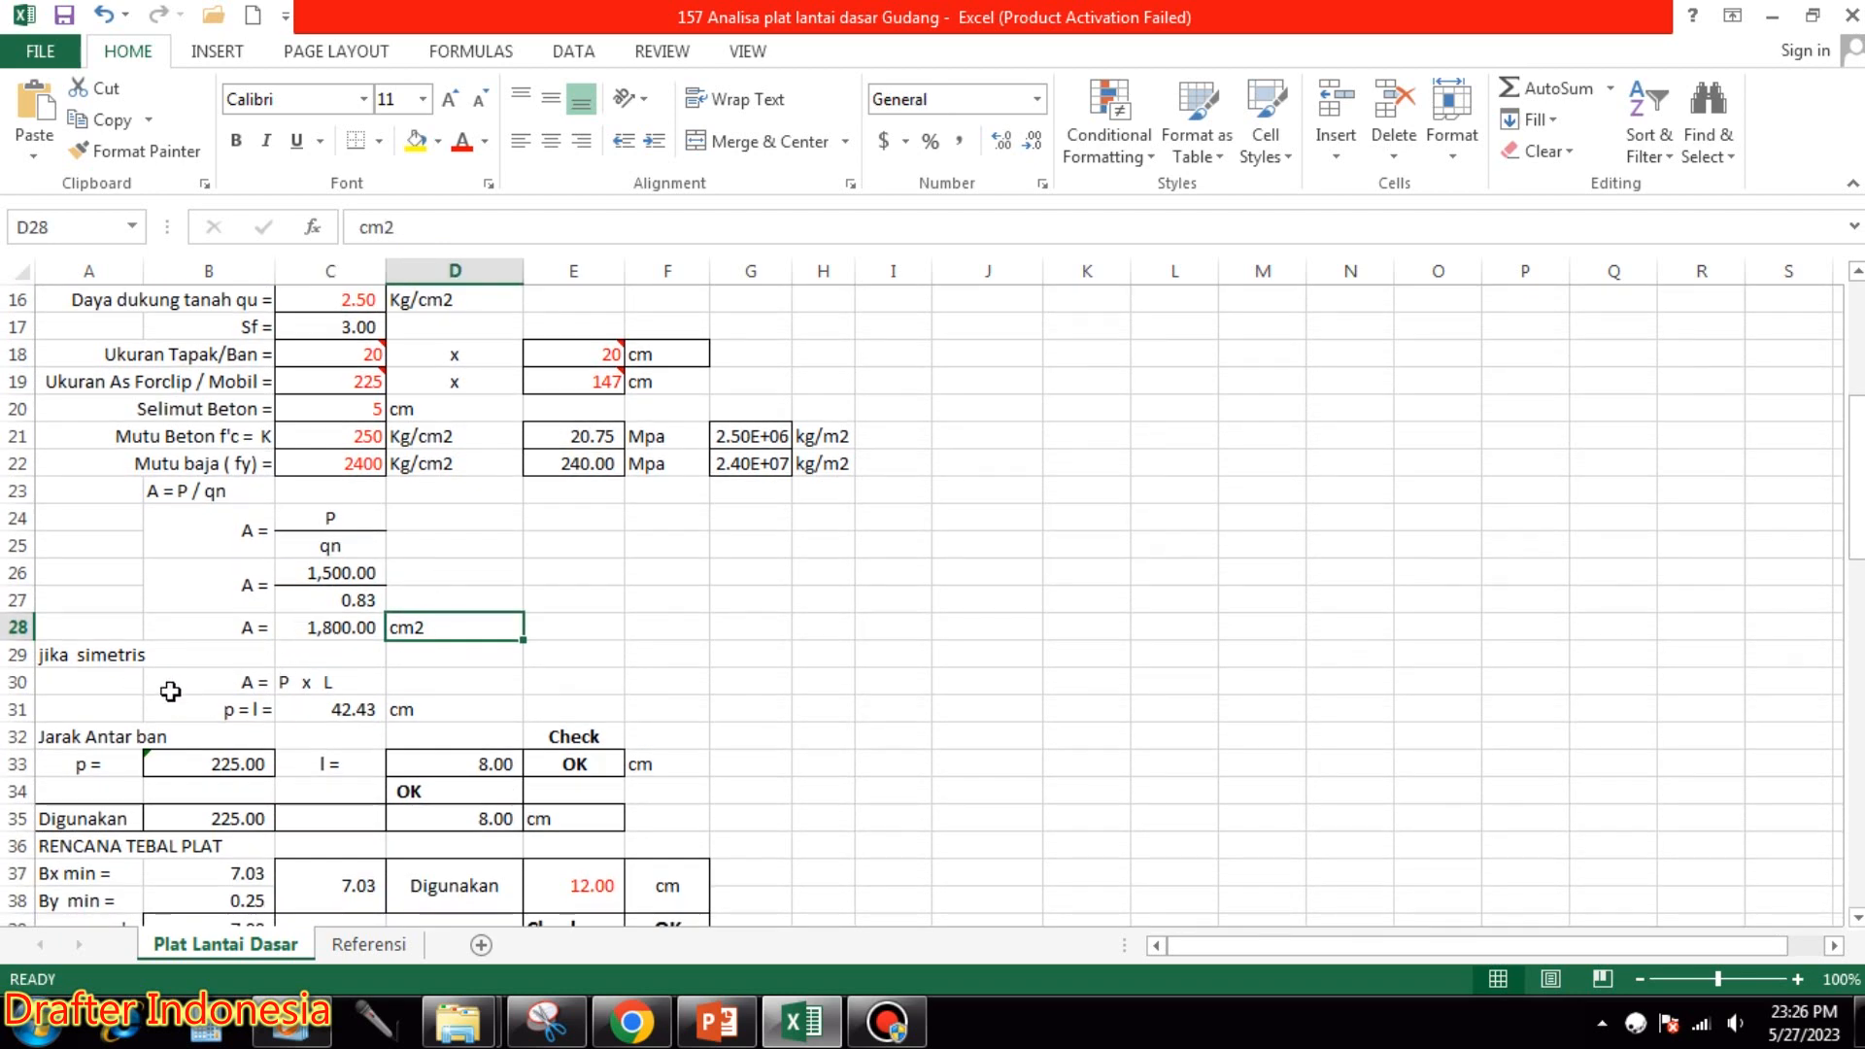
click(364, 708)
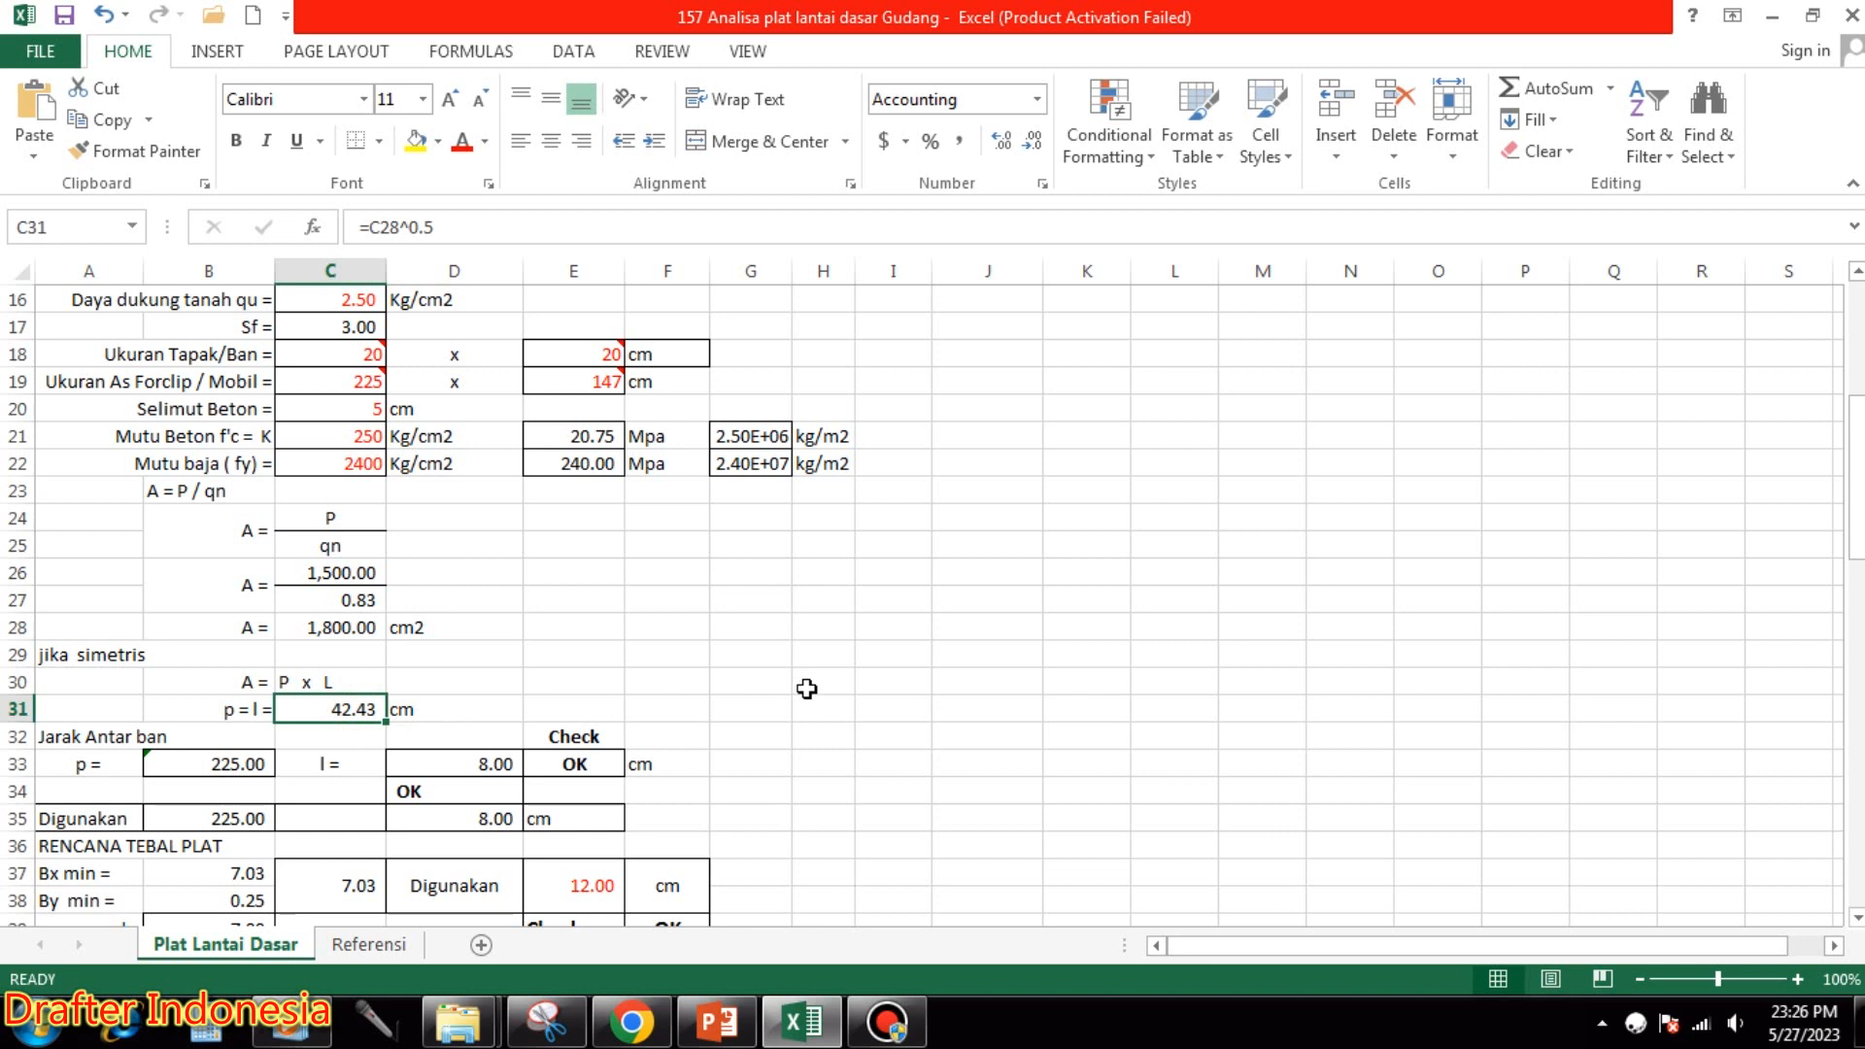
click(348, 683)
click(348, 708)
Examine the Jarak Antar ban formulas for p and l and their two check formulas.
click(226, 766)
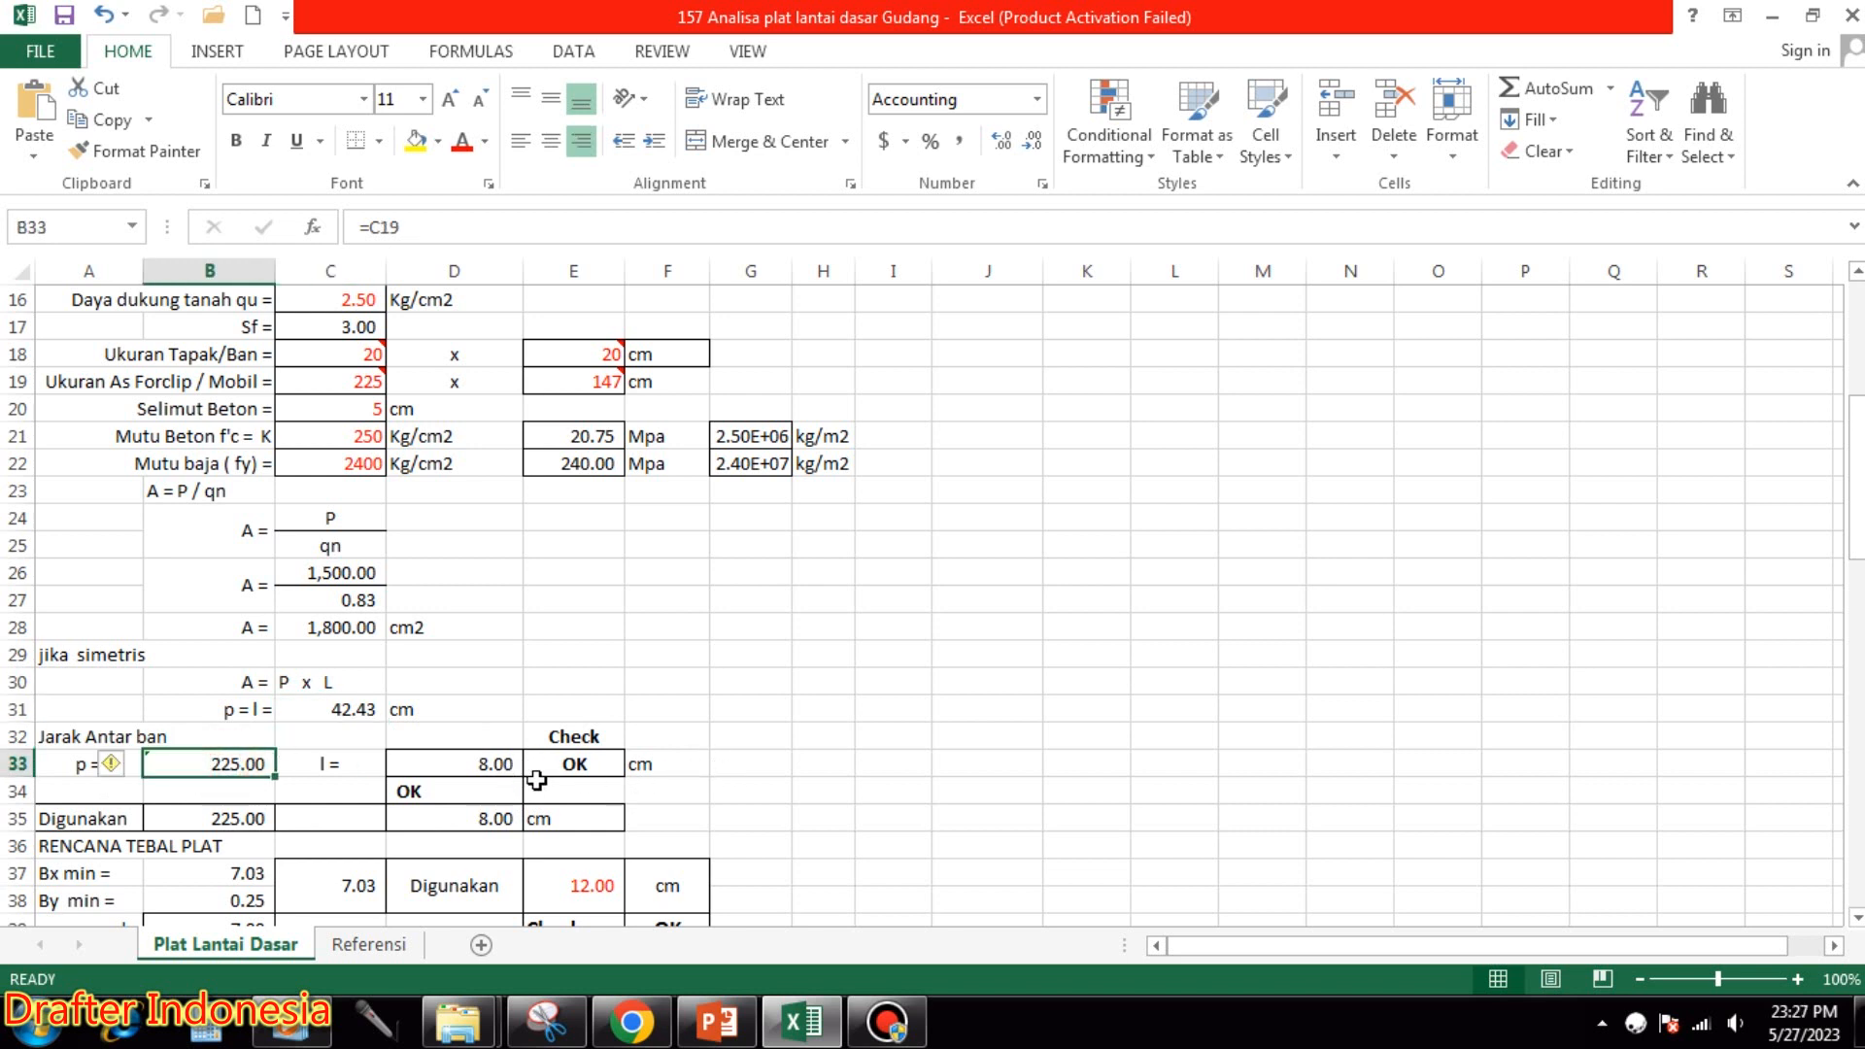
click(506, 767)
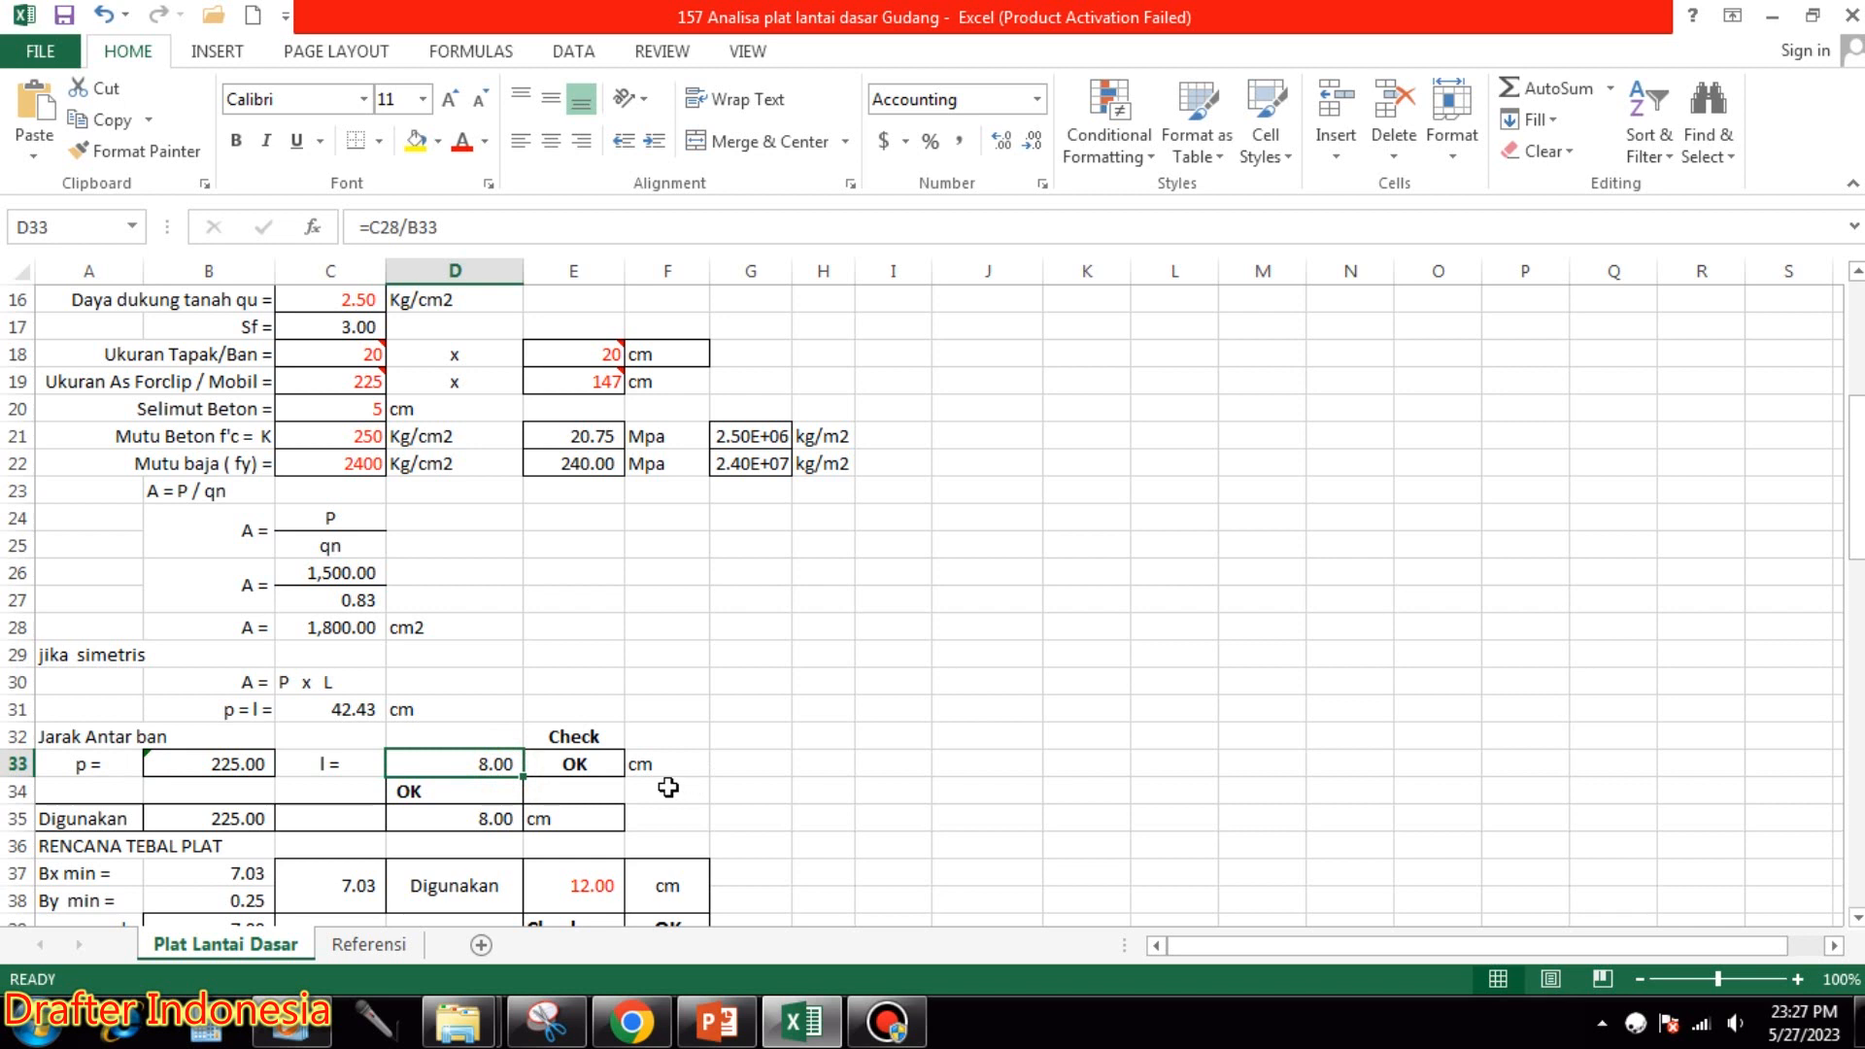
click(586, 763)
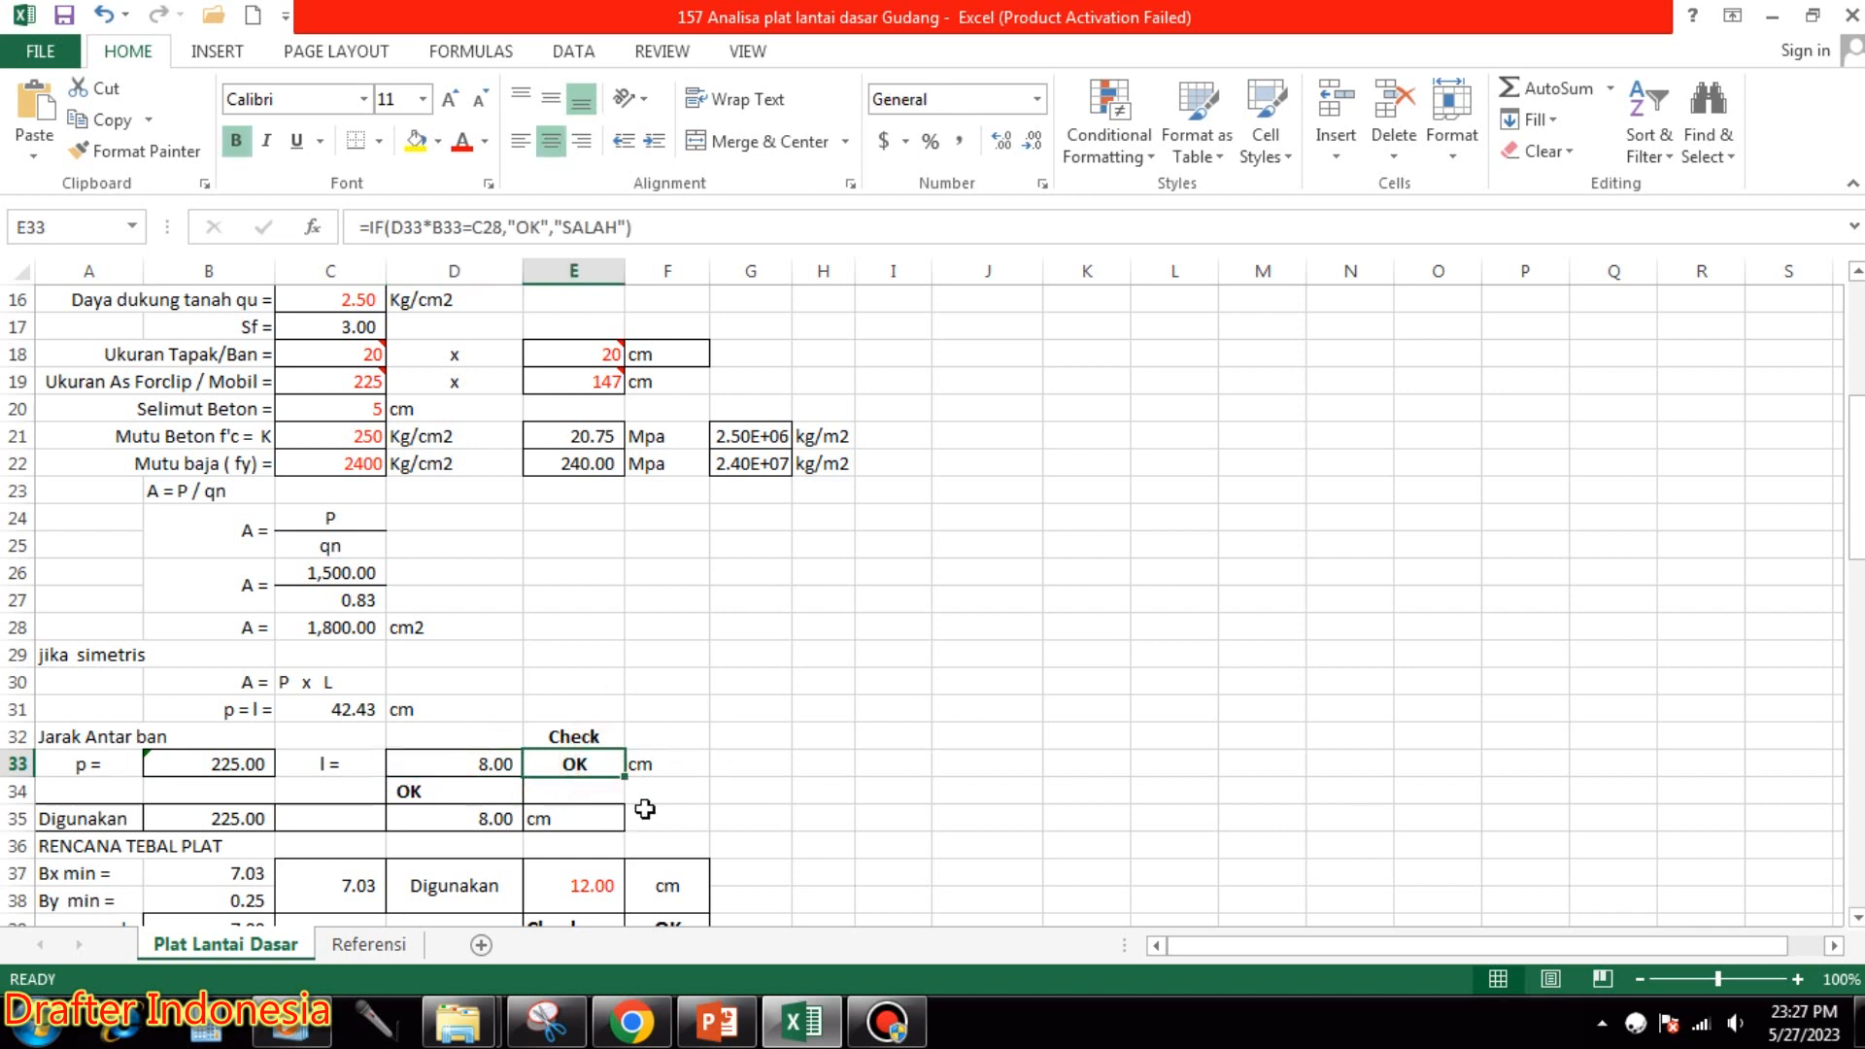
click(458, 787)
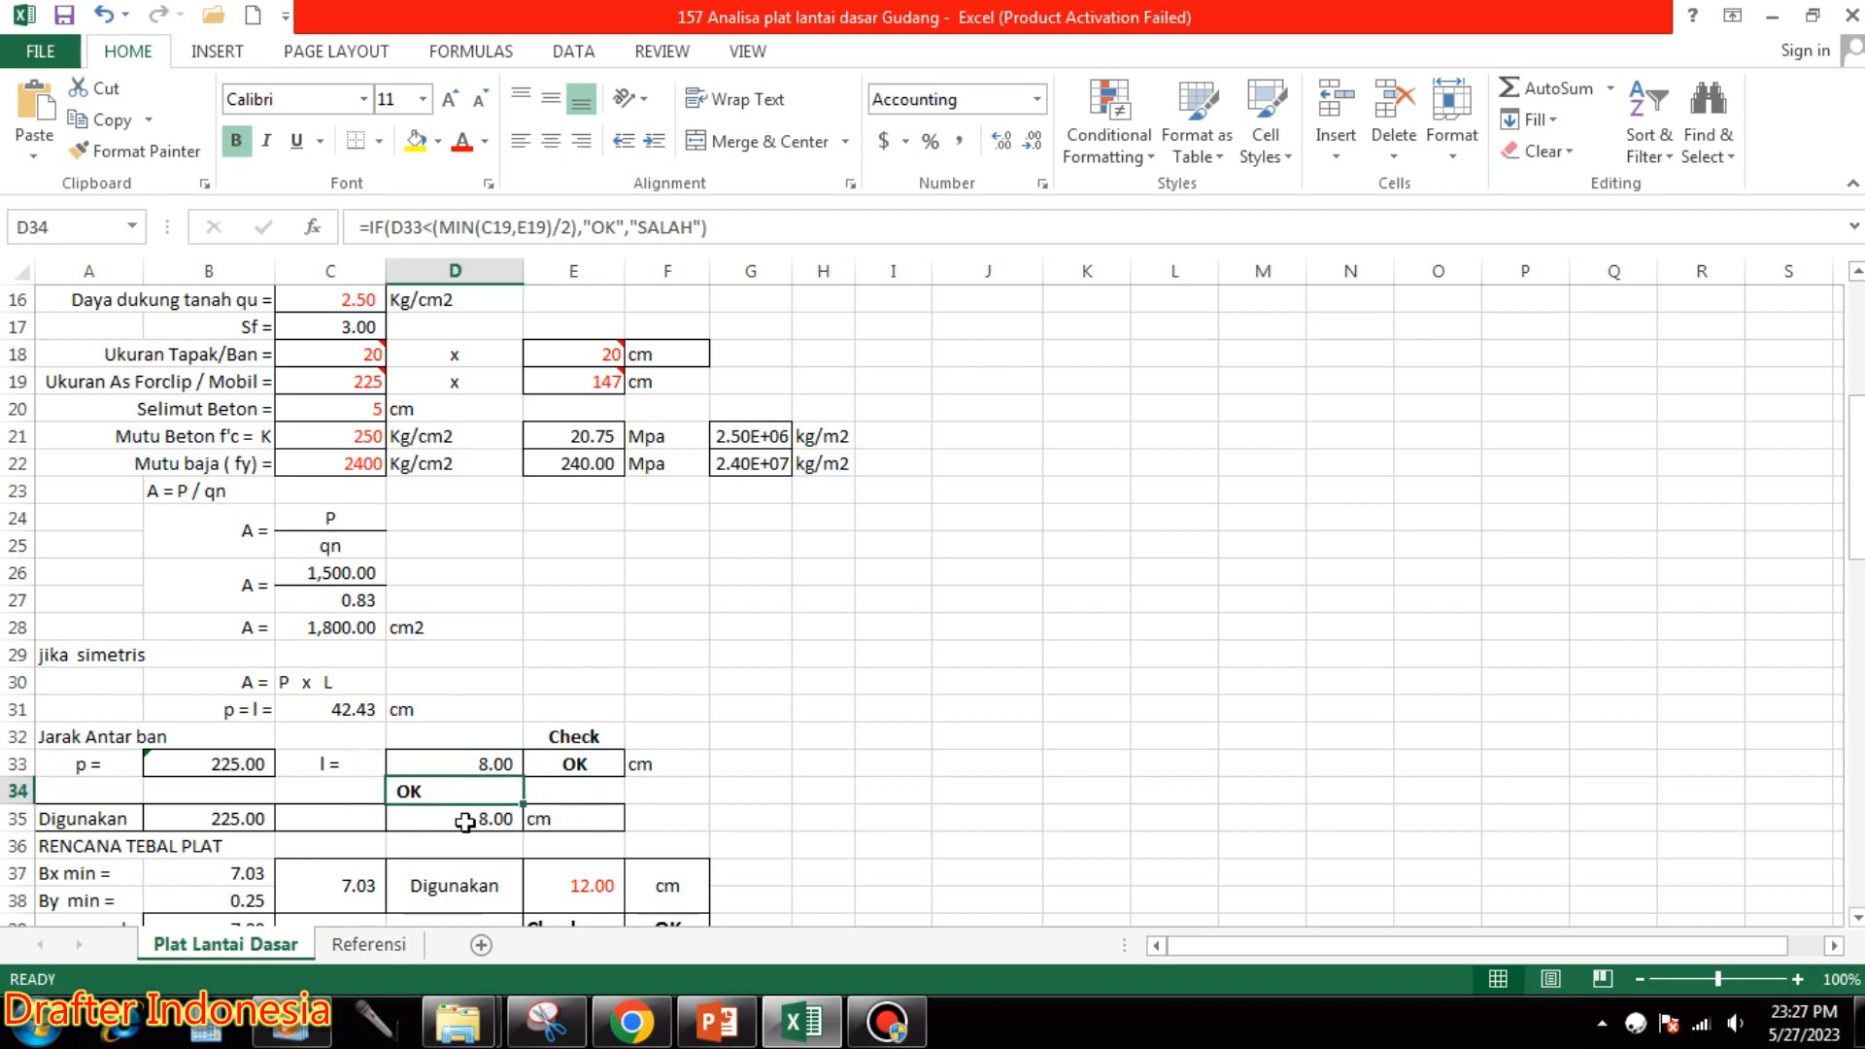
scroll(689, 714, down, 1)
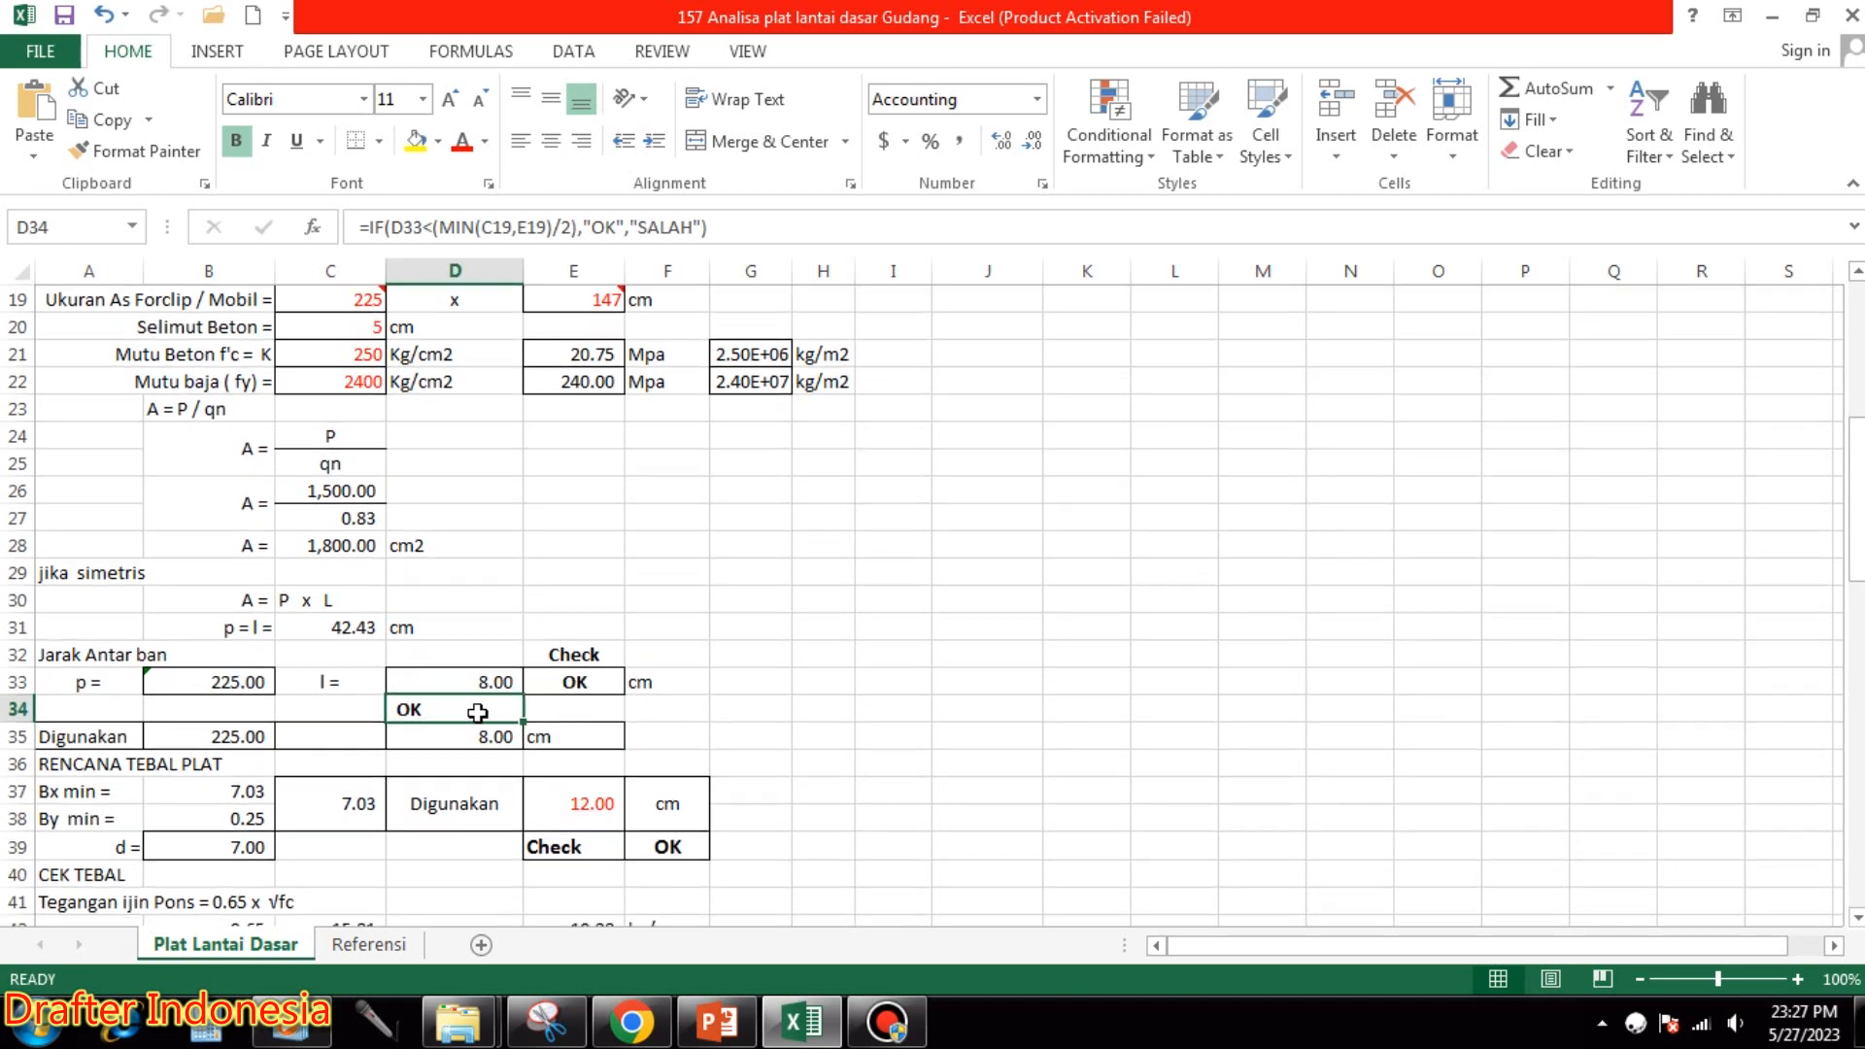
Test the Jarak Antar ban checks with an l value of 200 cm, and undo the entry to restore its formula.
click(492, 682)
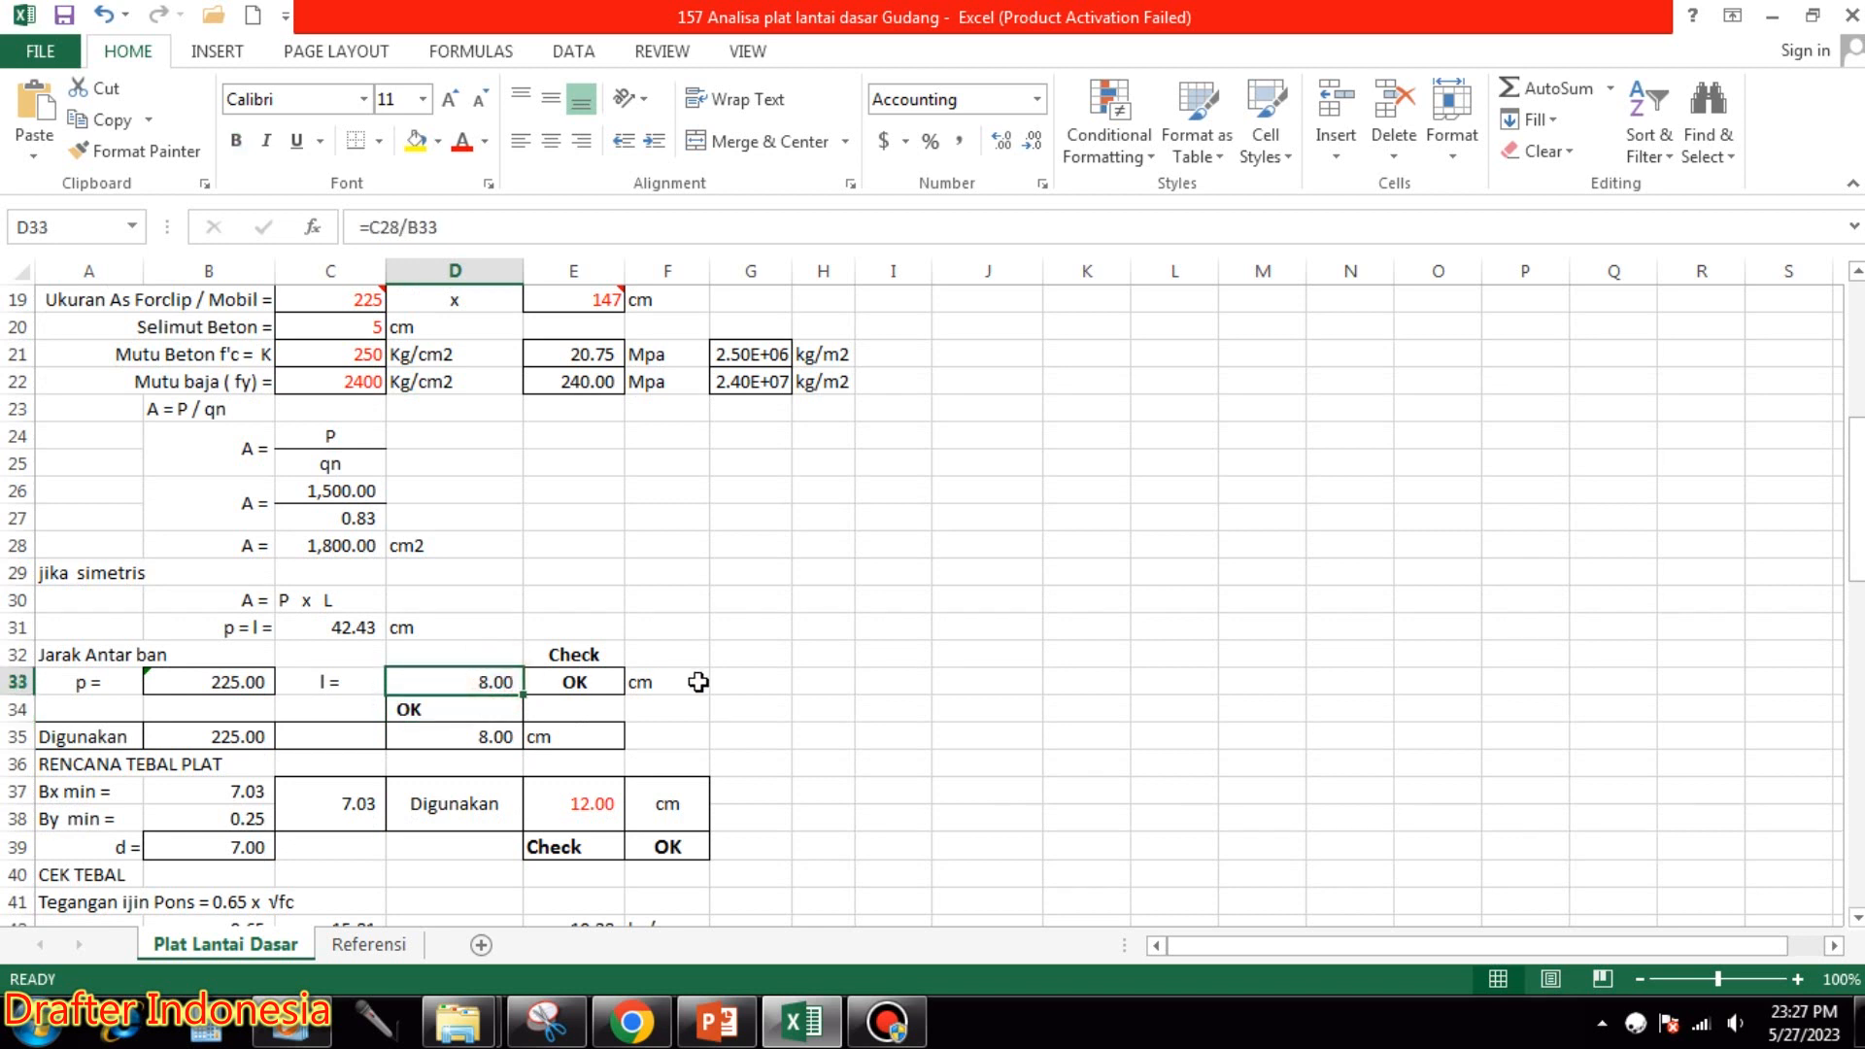
text(200)
key(Return)
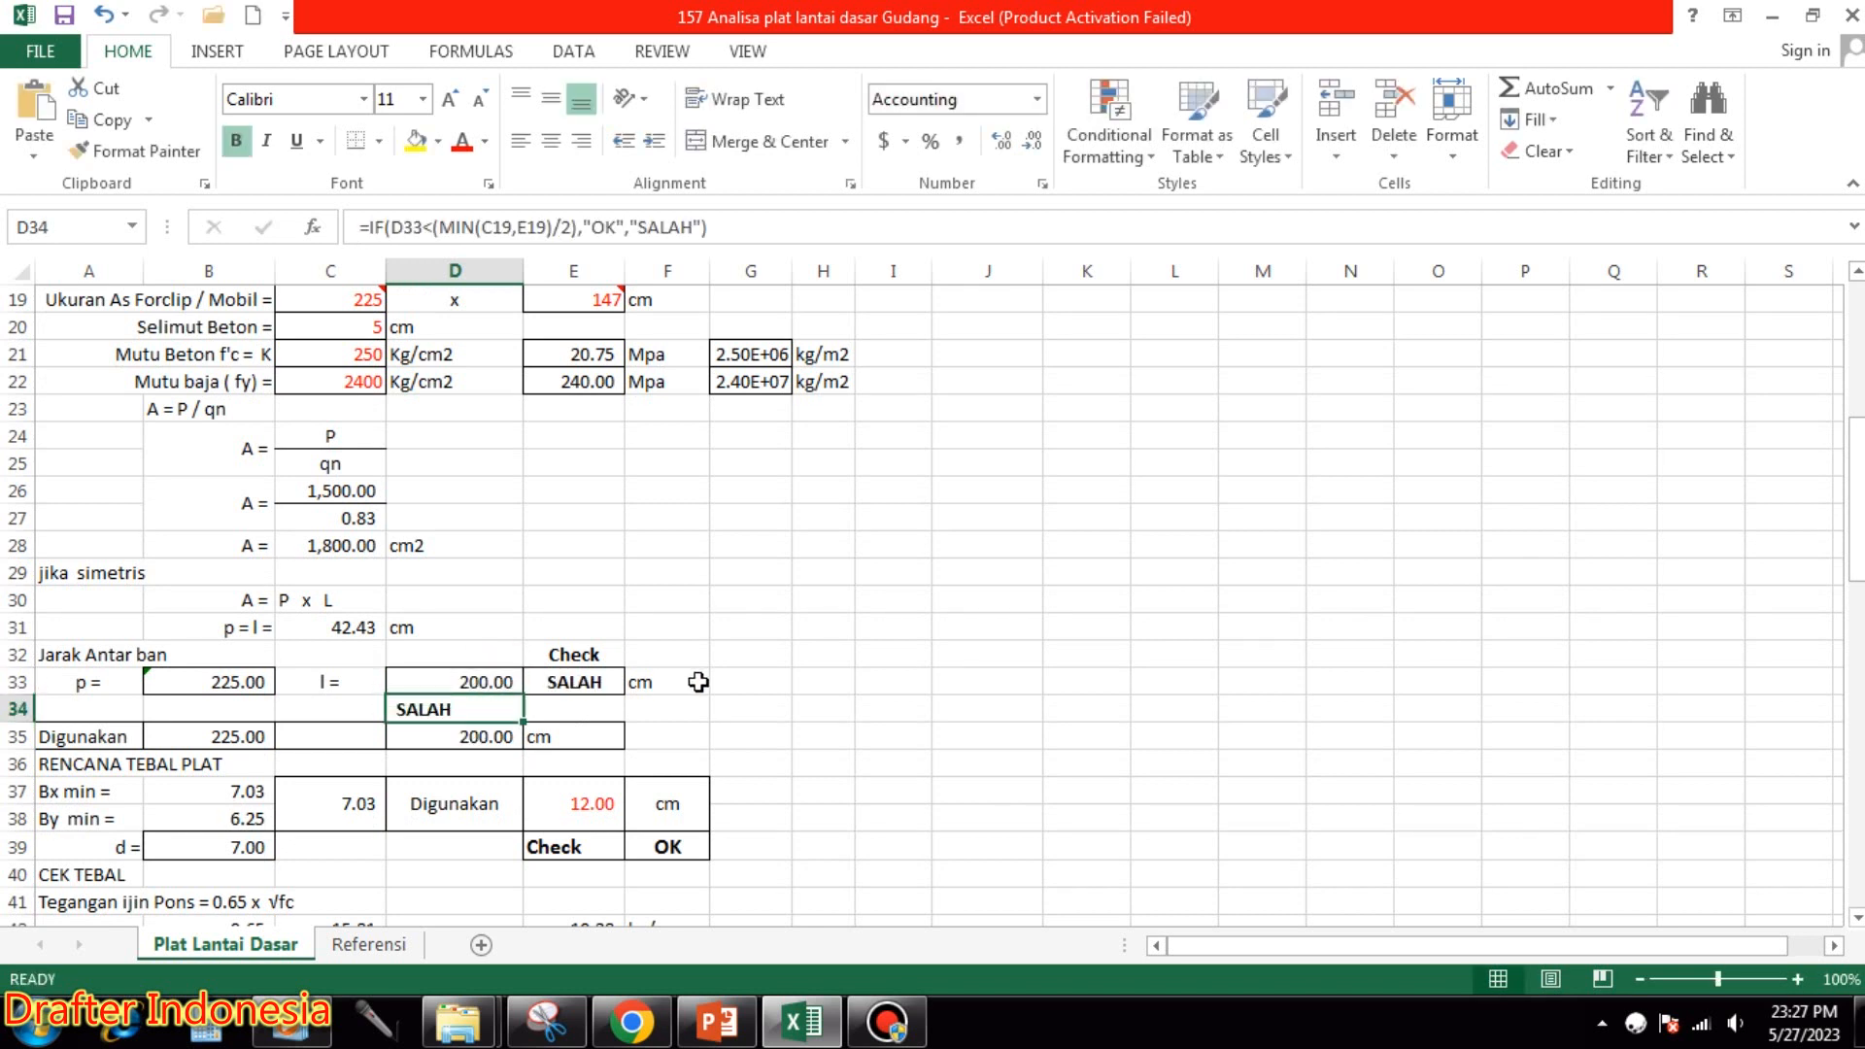
click(495, 683)
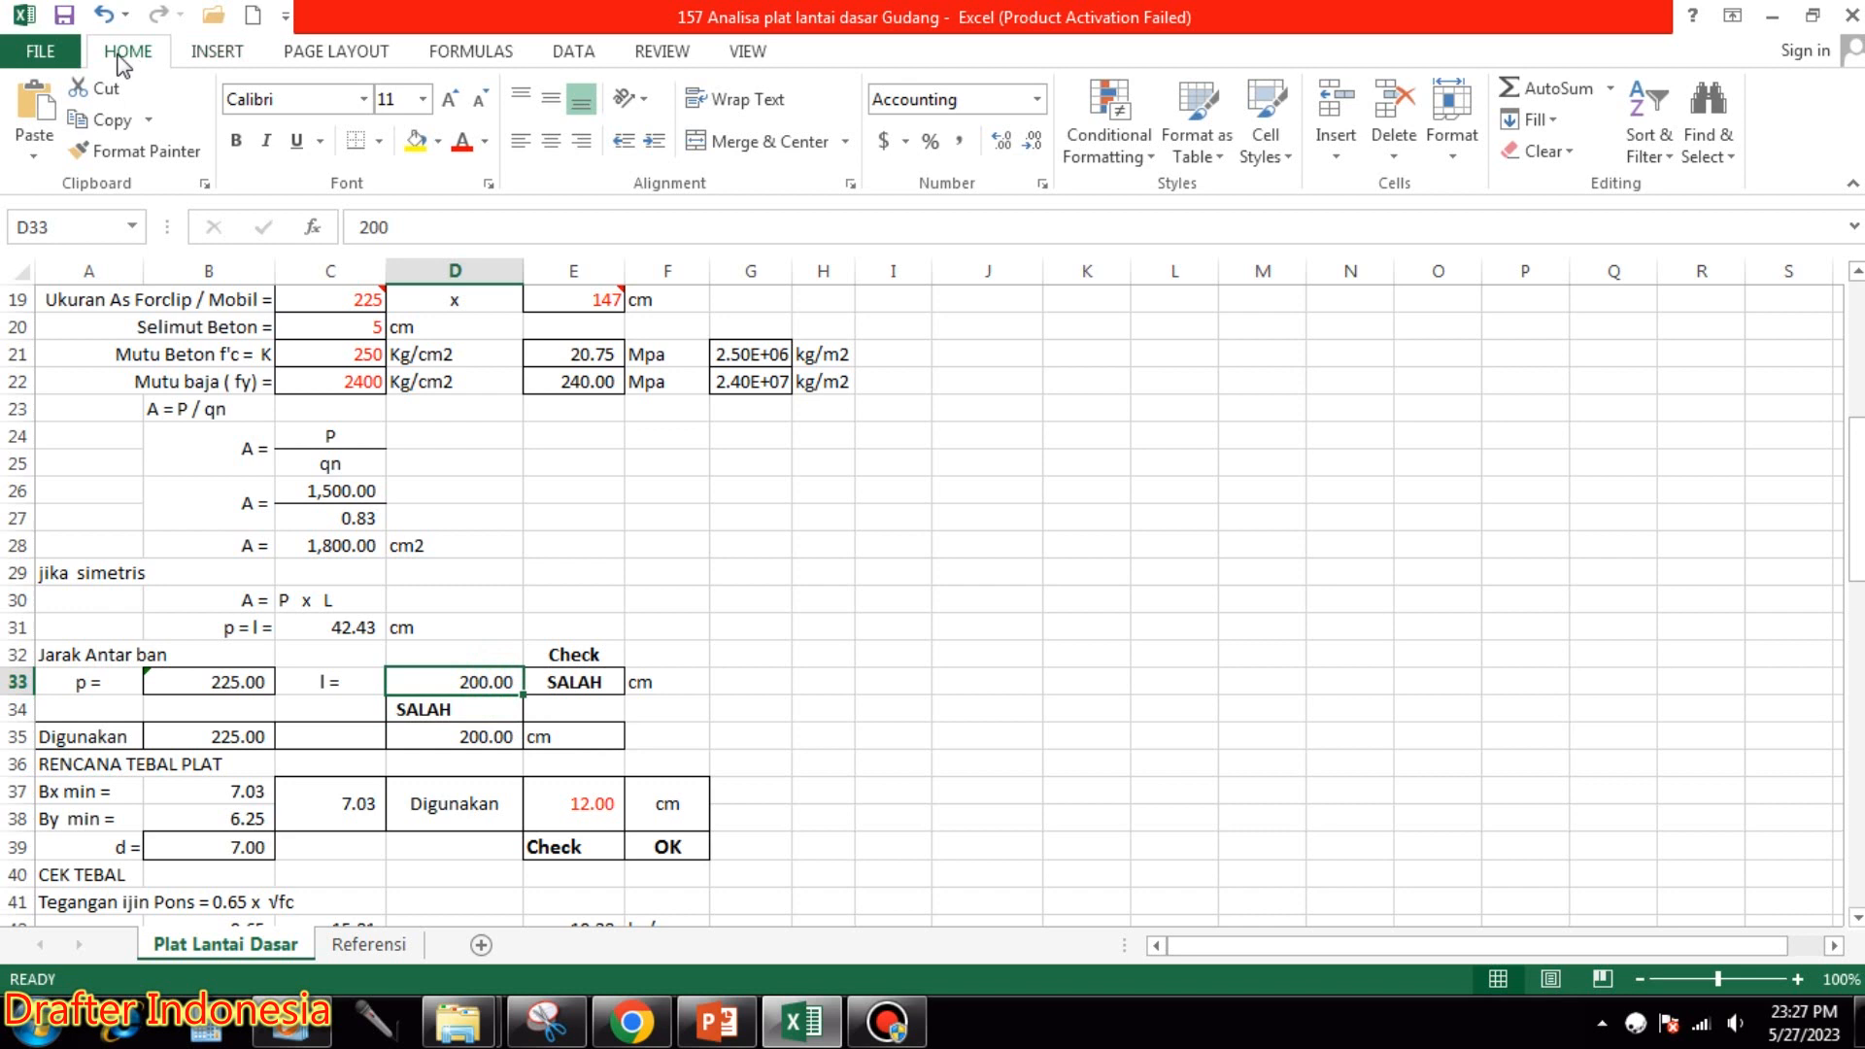
click(102, 15)
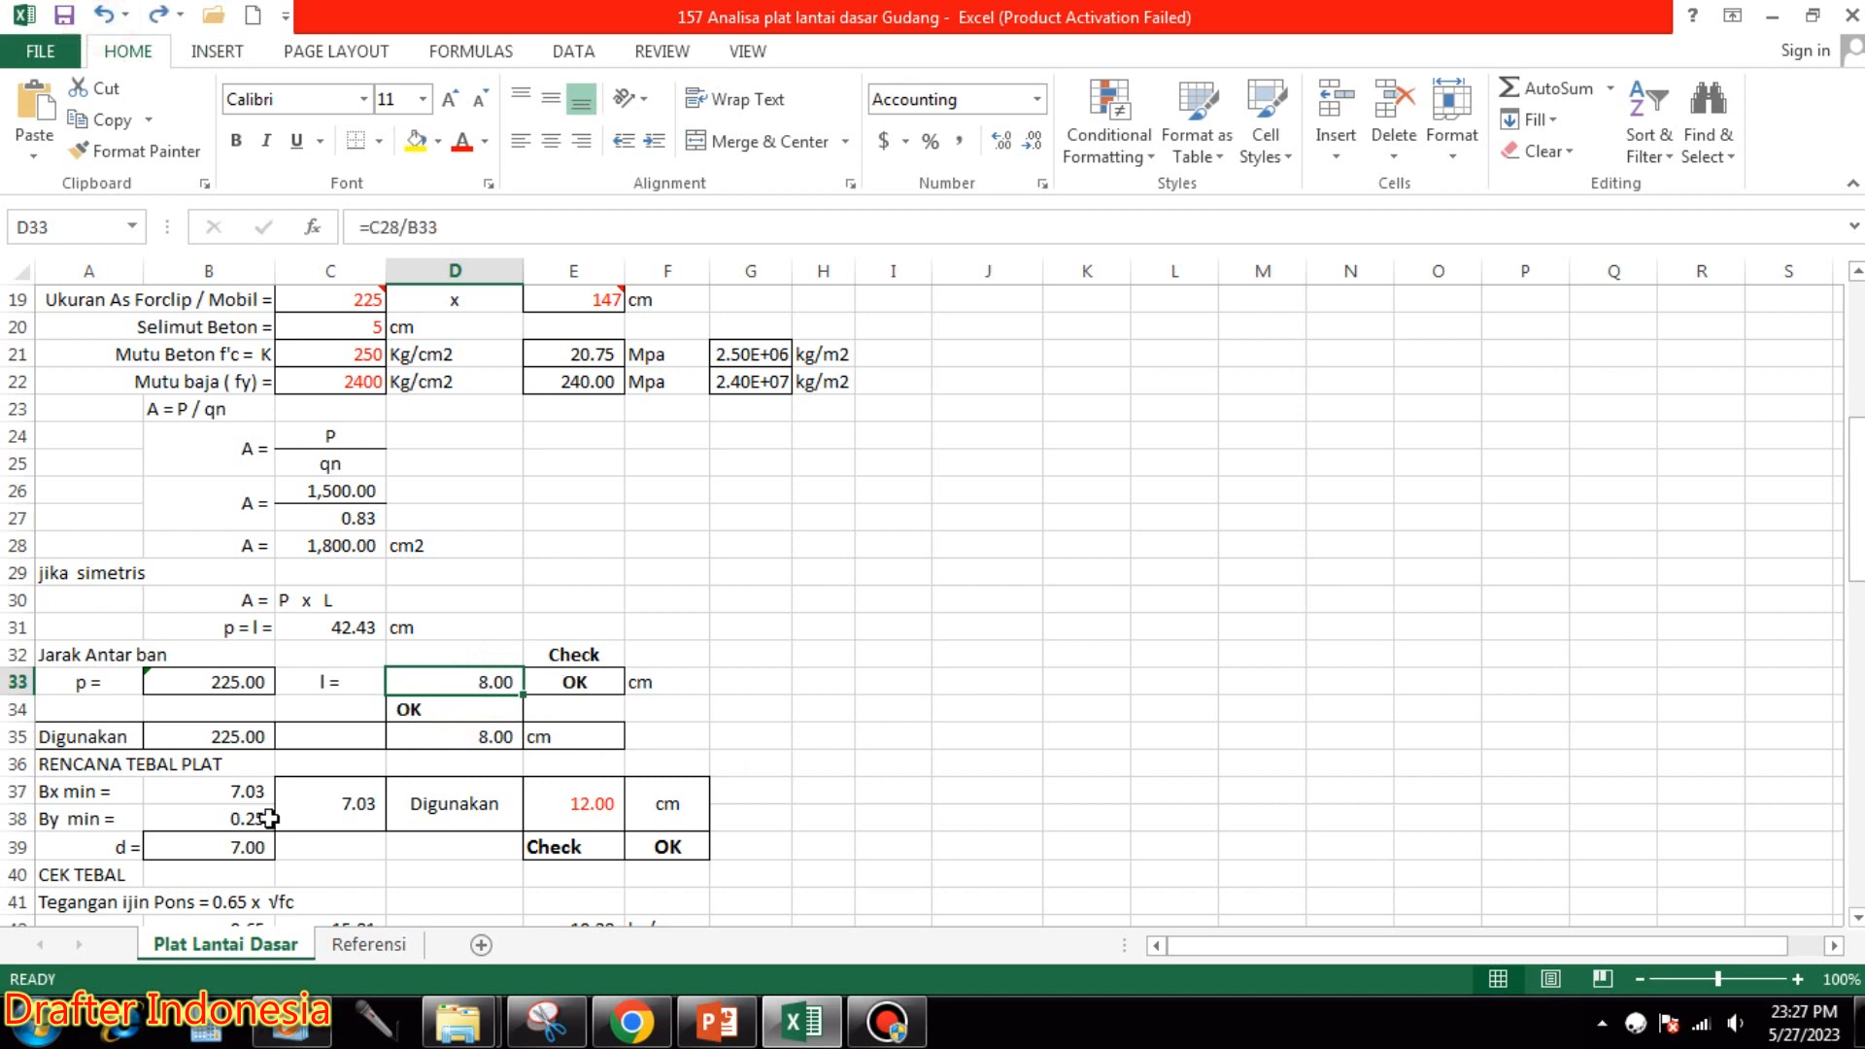
Examine the Digunakan rounding formulas for p and l and the minimum thickness formulas under RENCANA TEBAL PLAT.
click(240, 731)
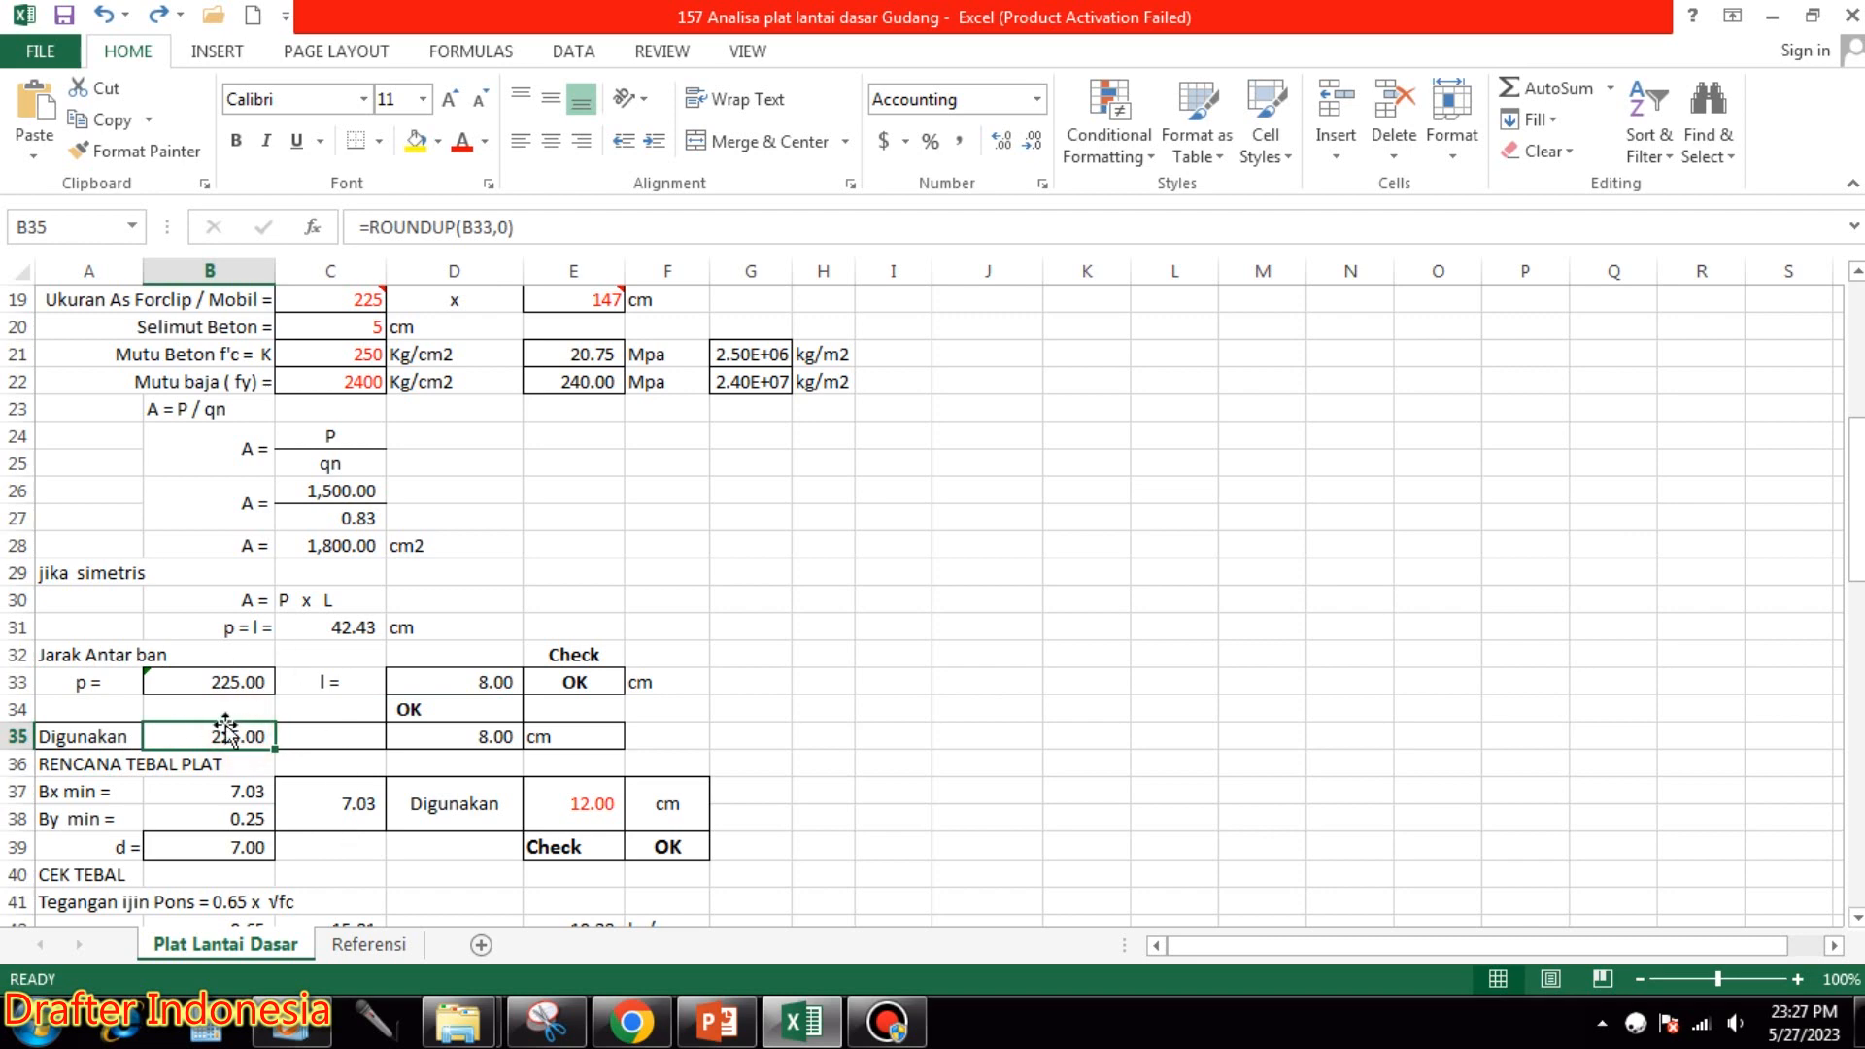
click(505, 734)
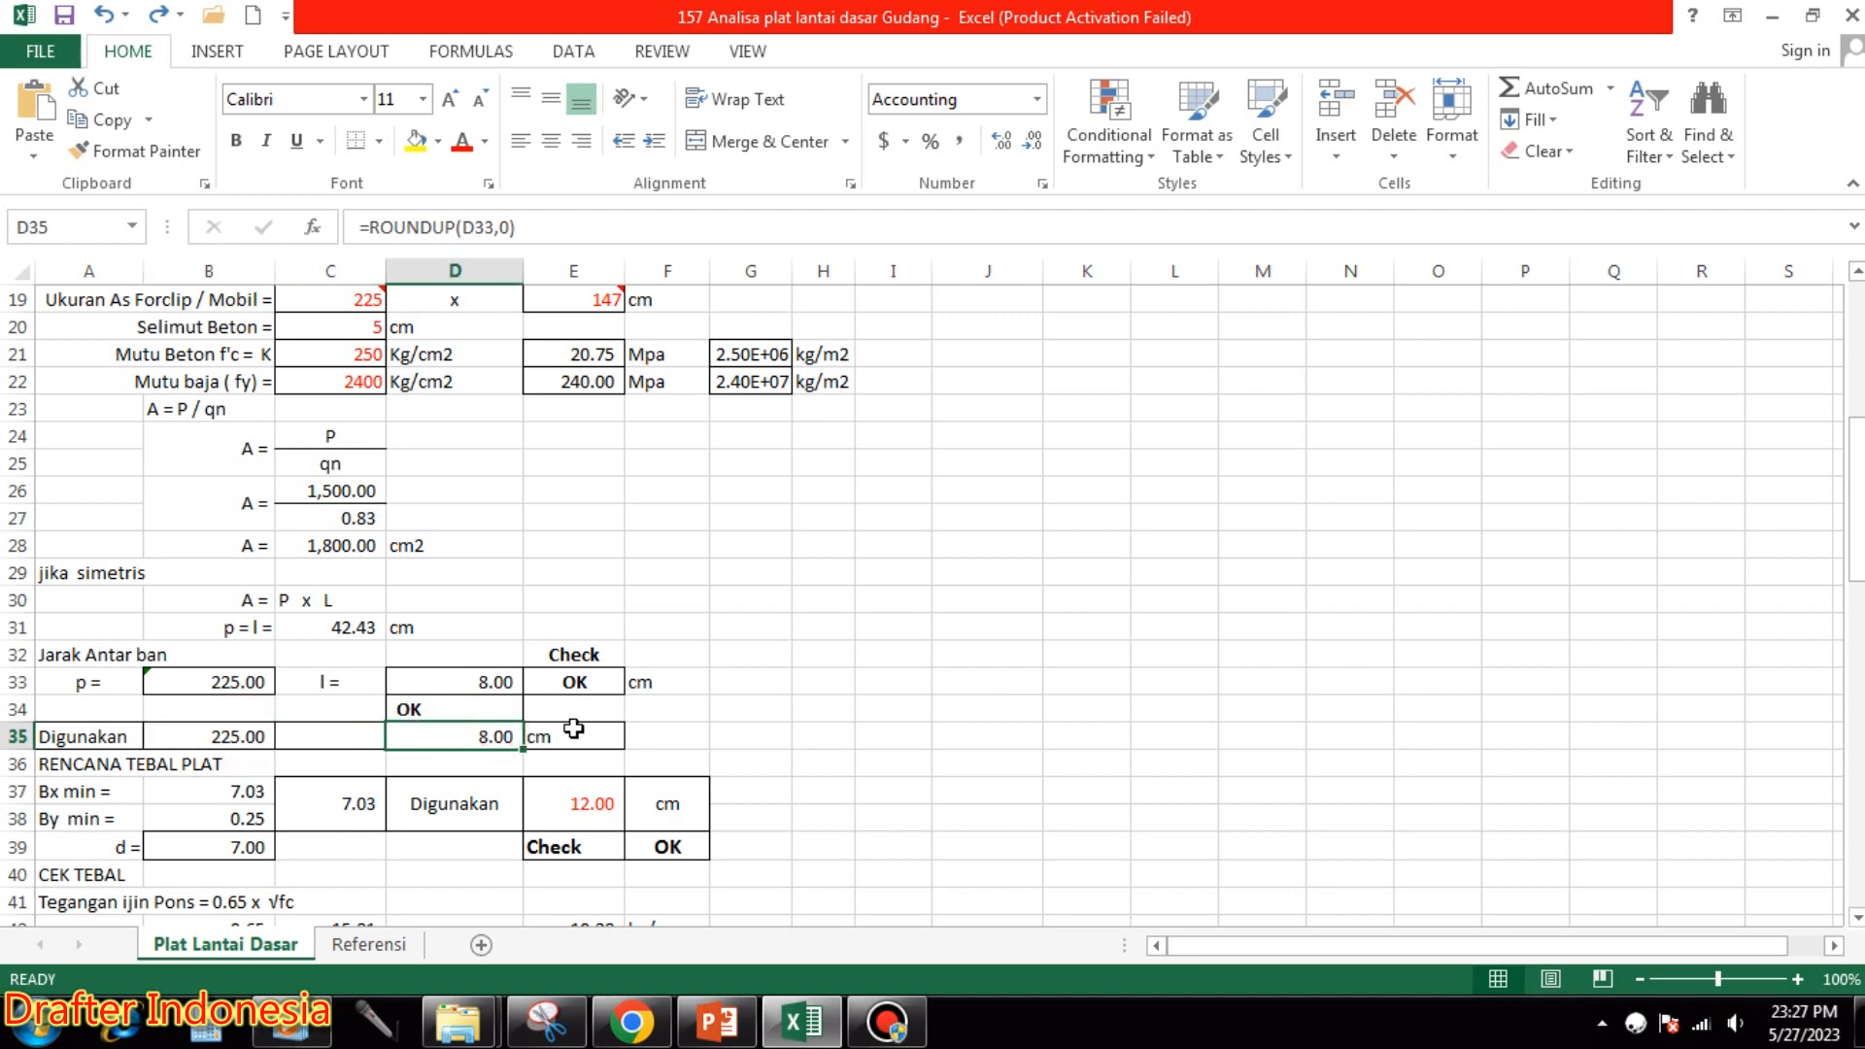
scroll(856, 693, down, 2)
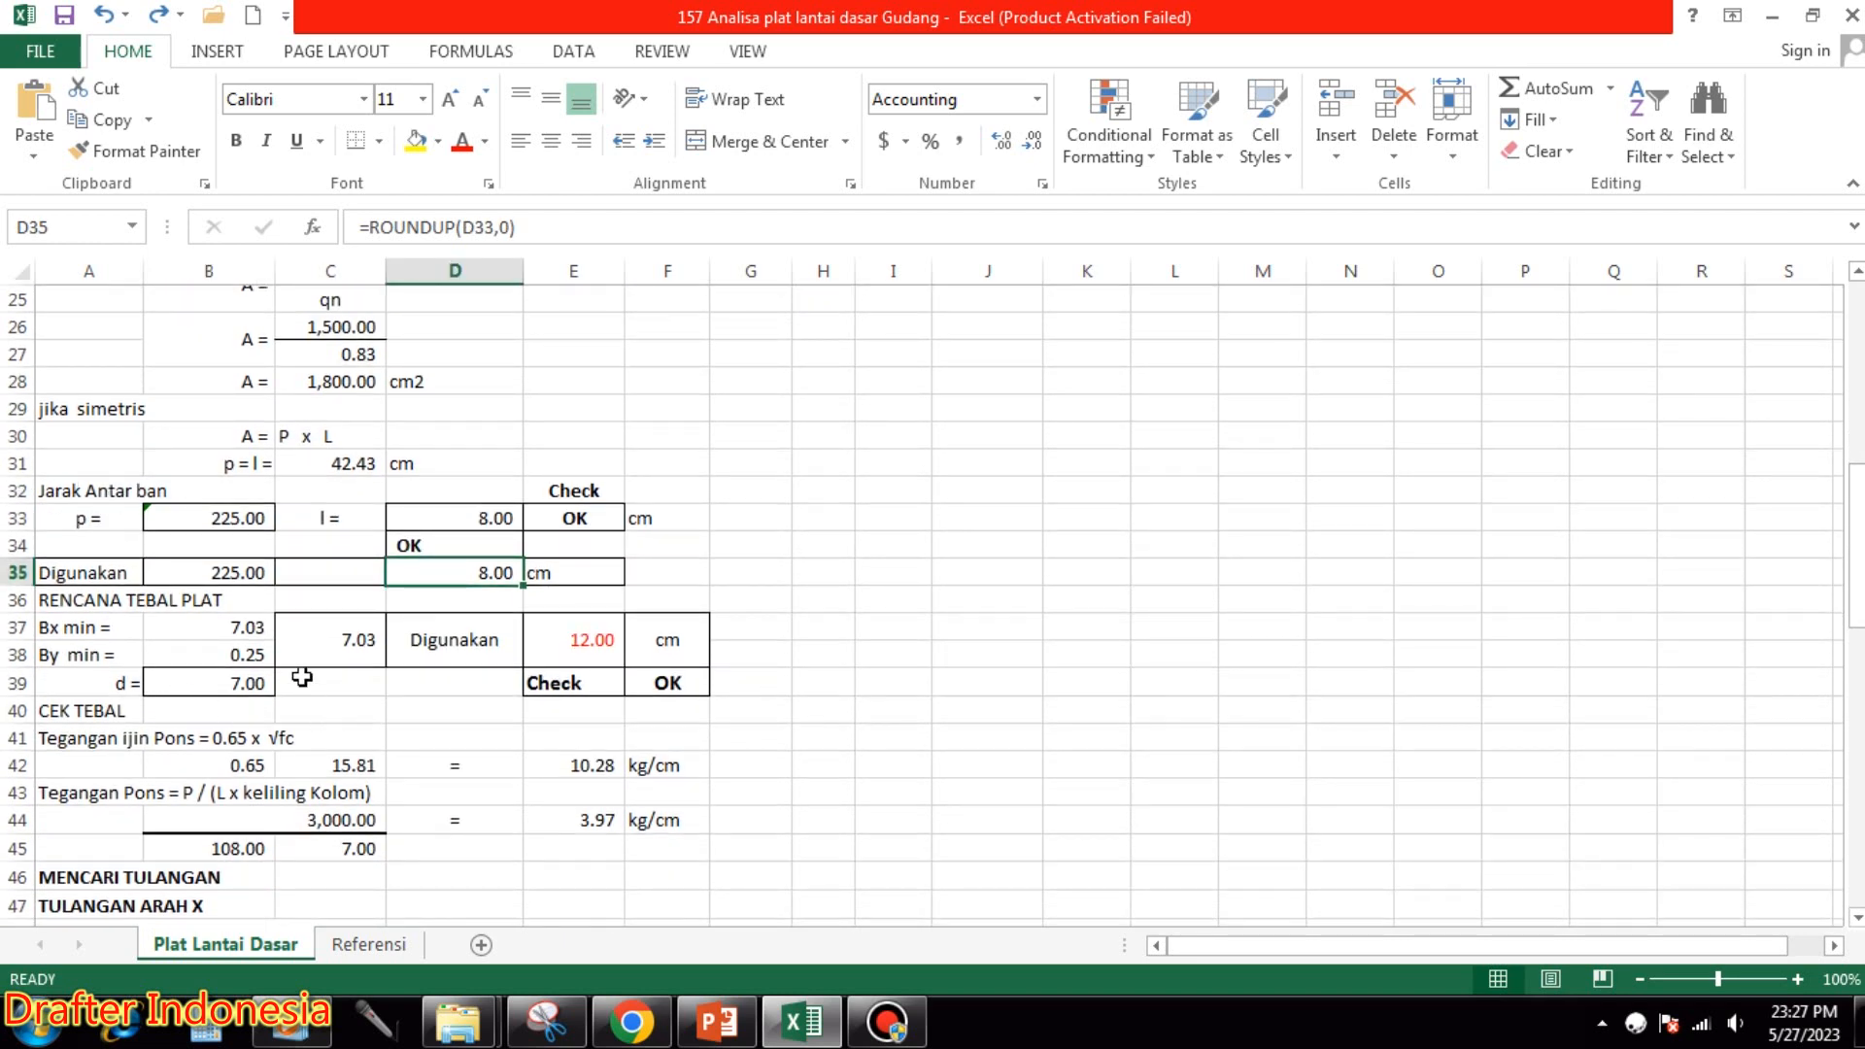
click(248, 628)
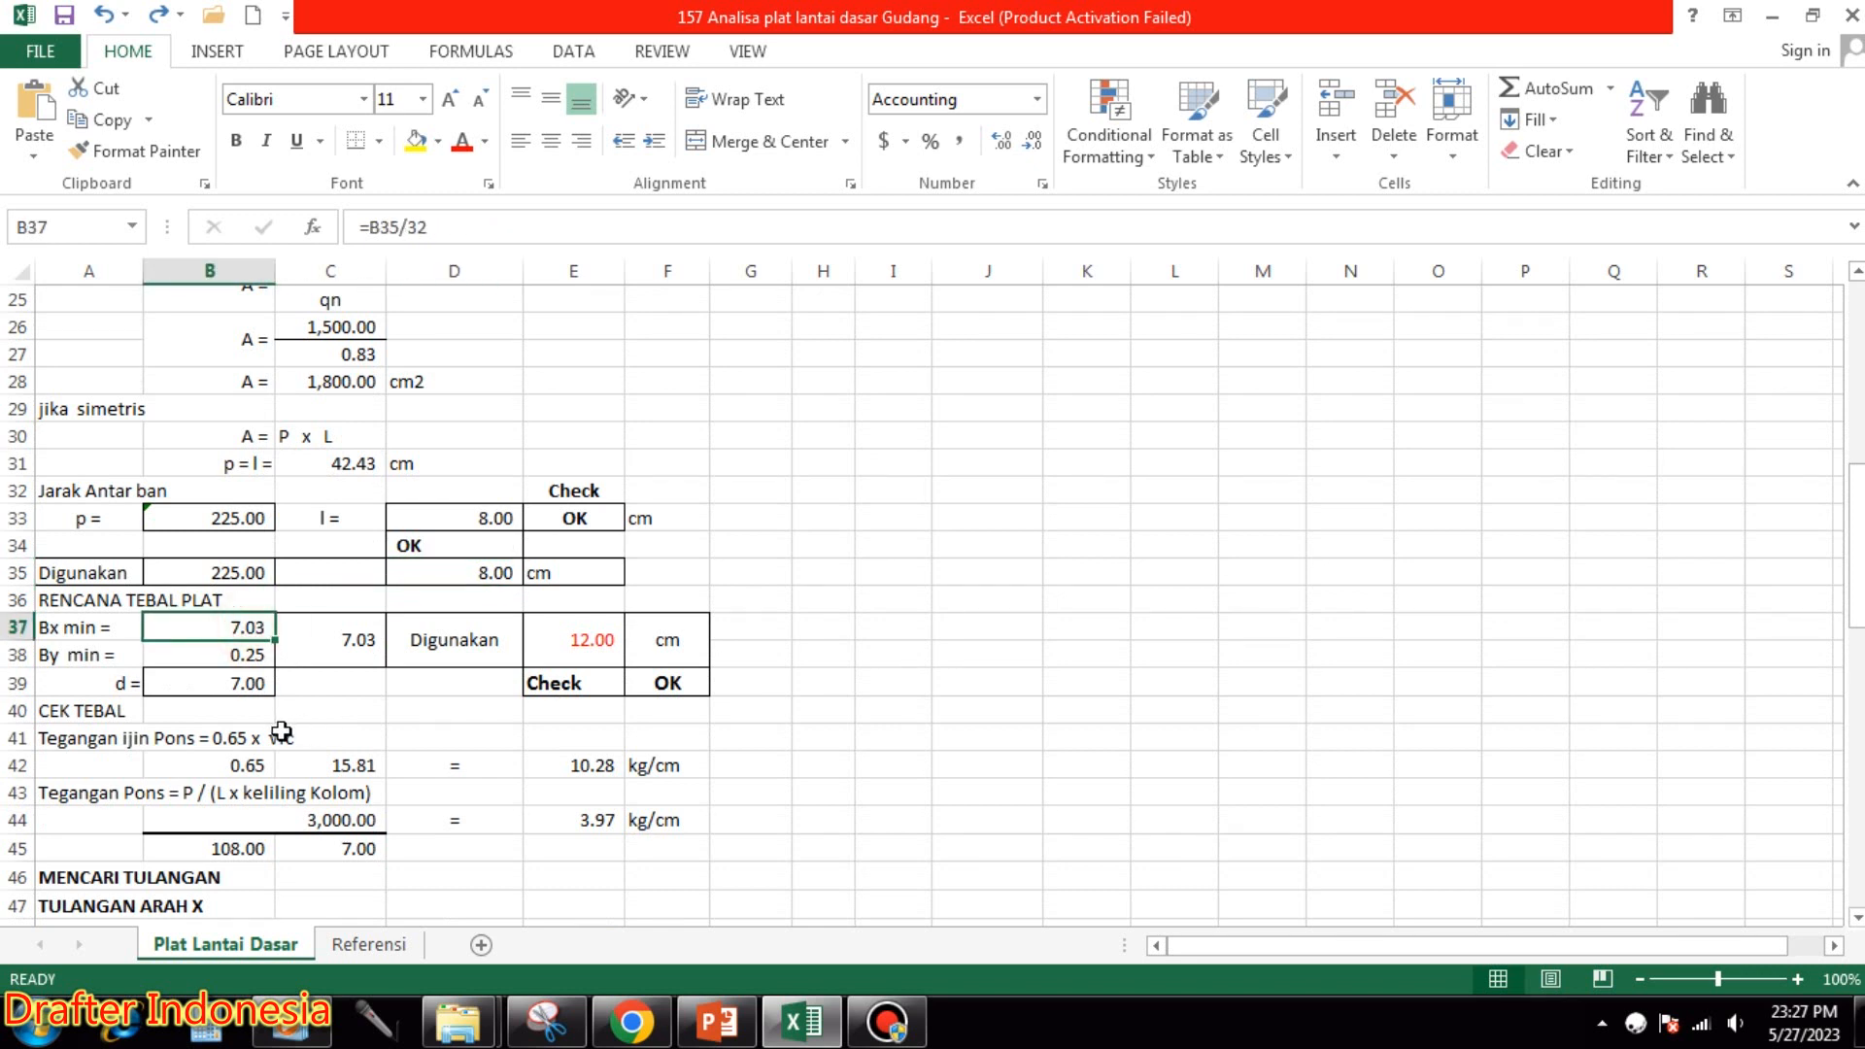
click(243, 653)
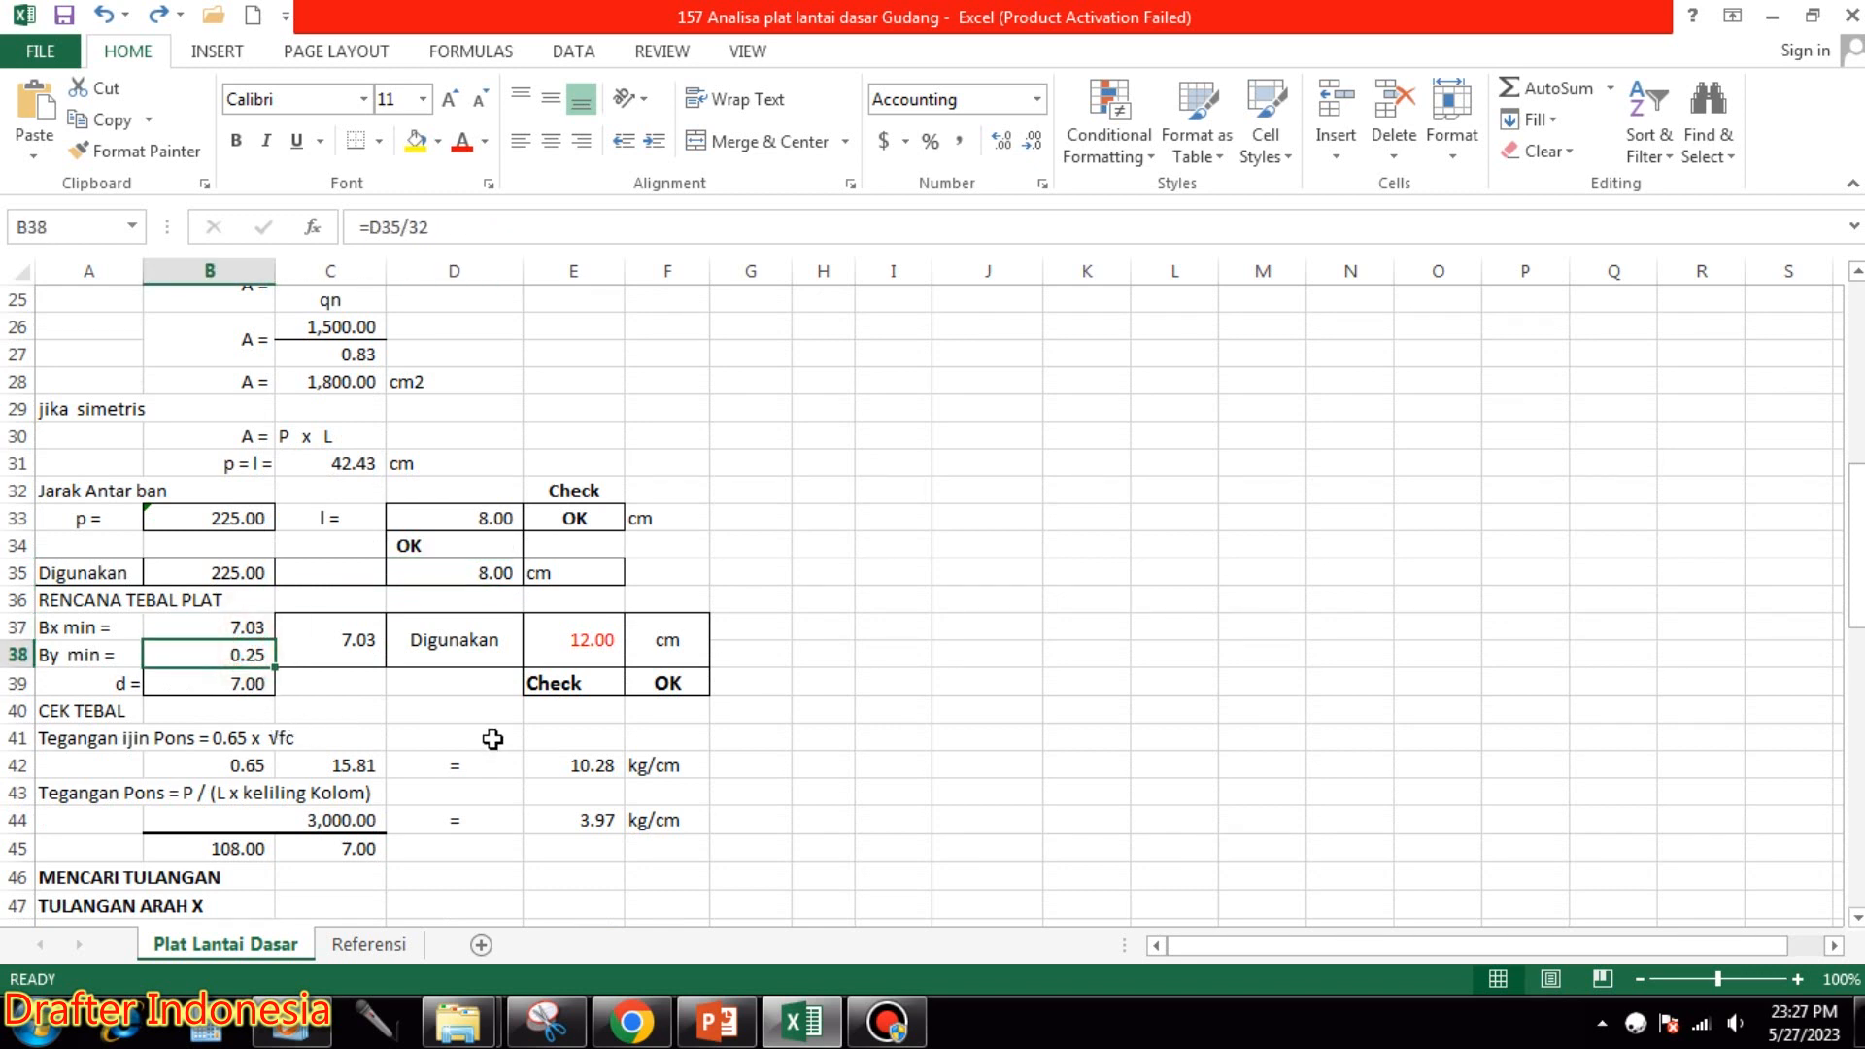
click(355, 647)
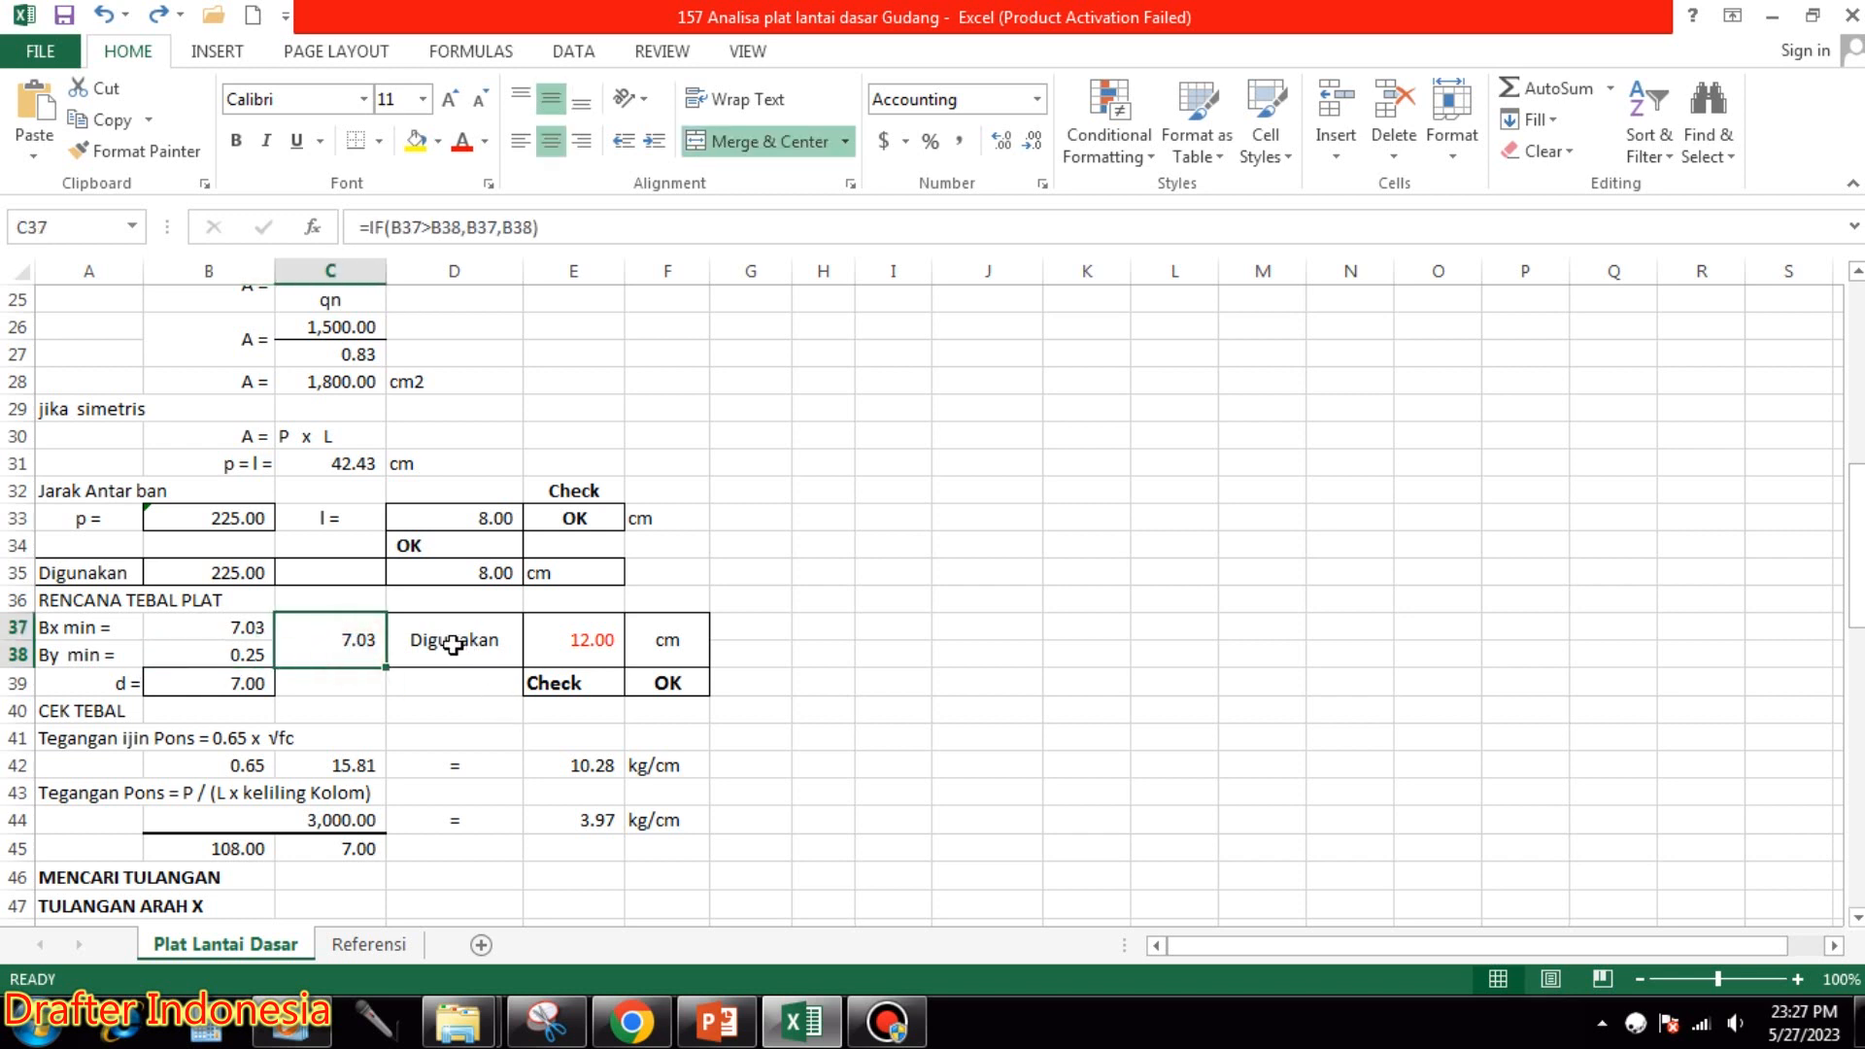
Test used slab thicknesses of 7, 8 and 9 cm against the check, and set the Digunakan thickness to 10 cm.
click(602, 641)
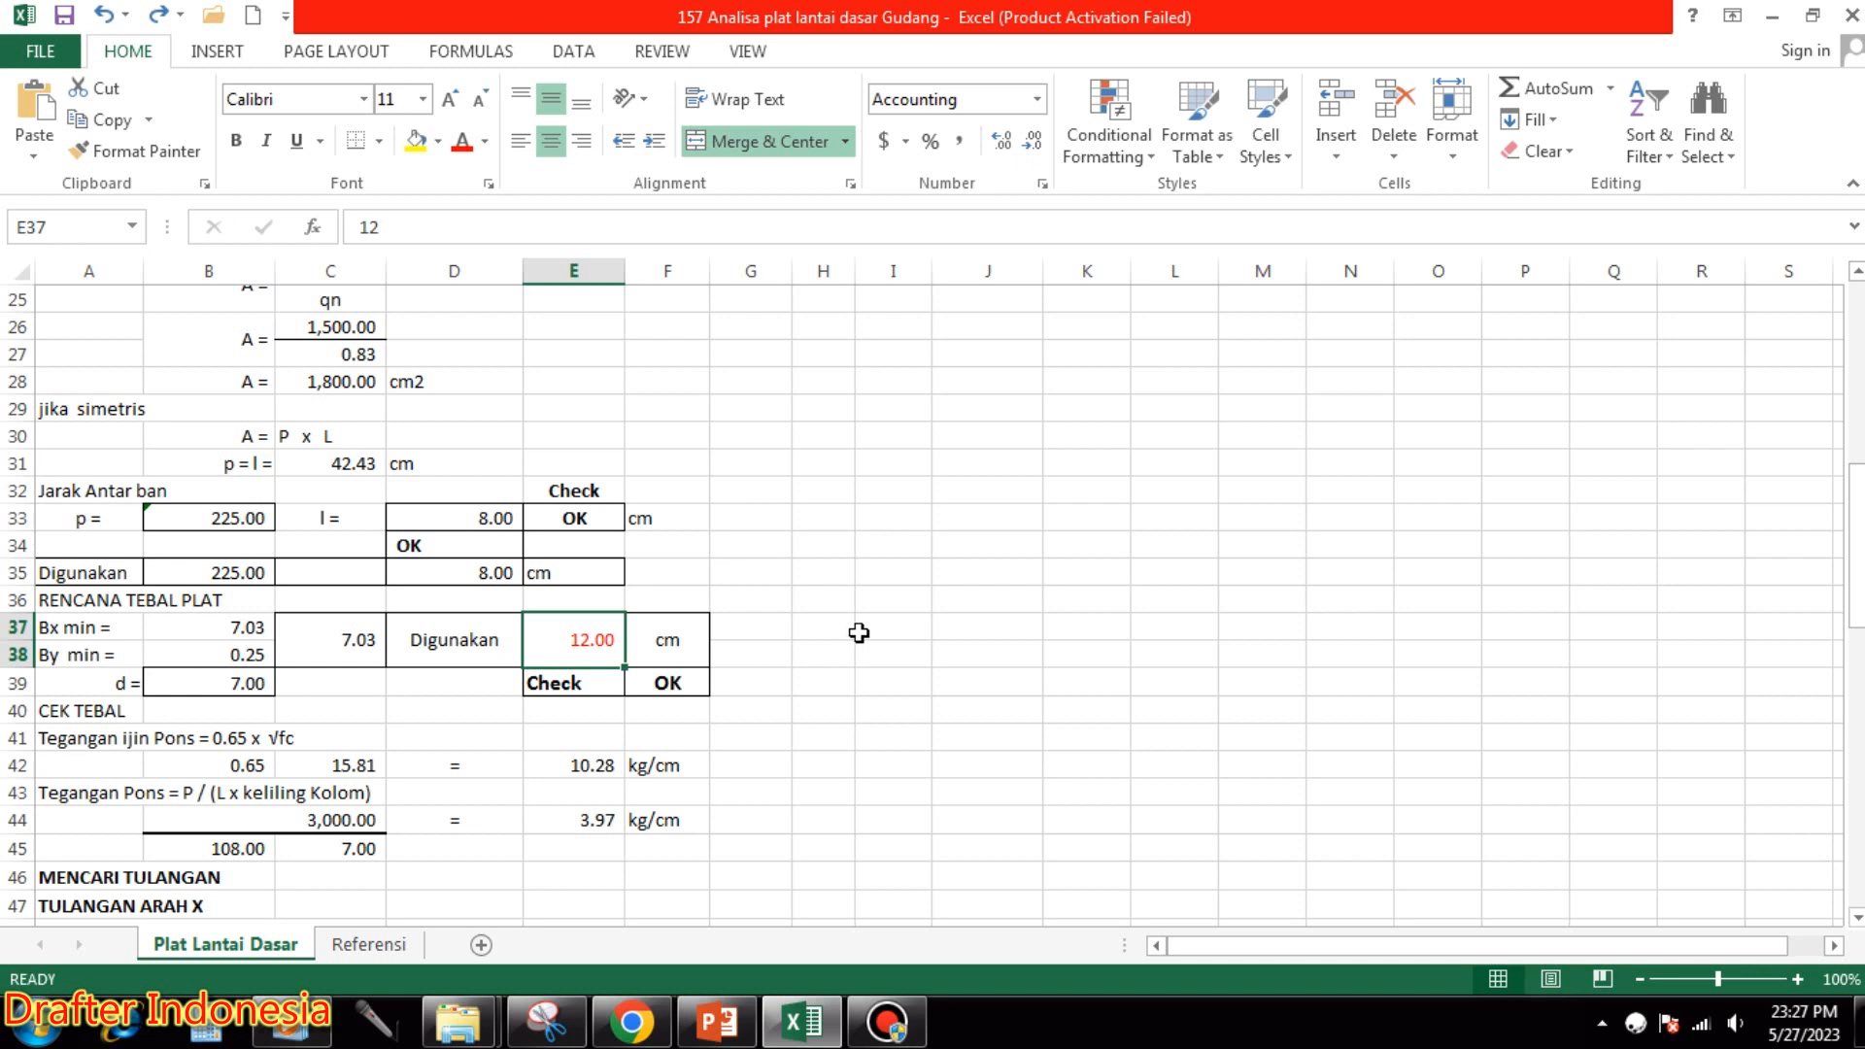
text(7)
key(Return)
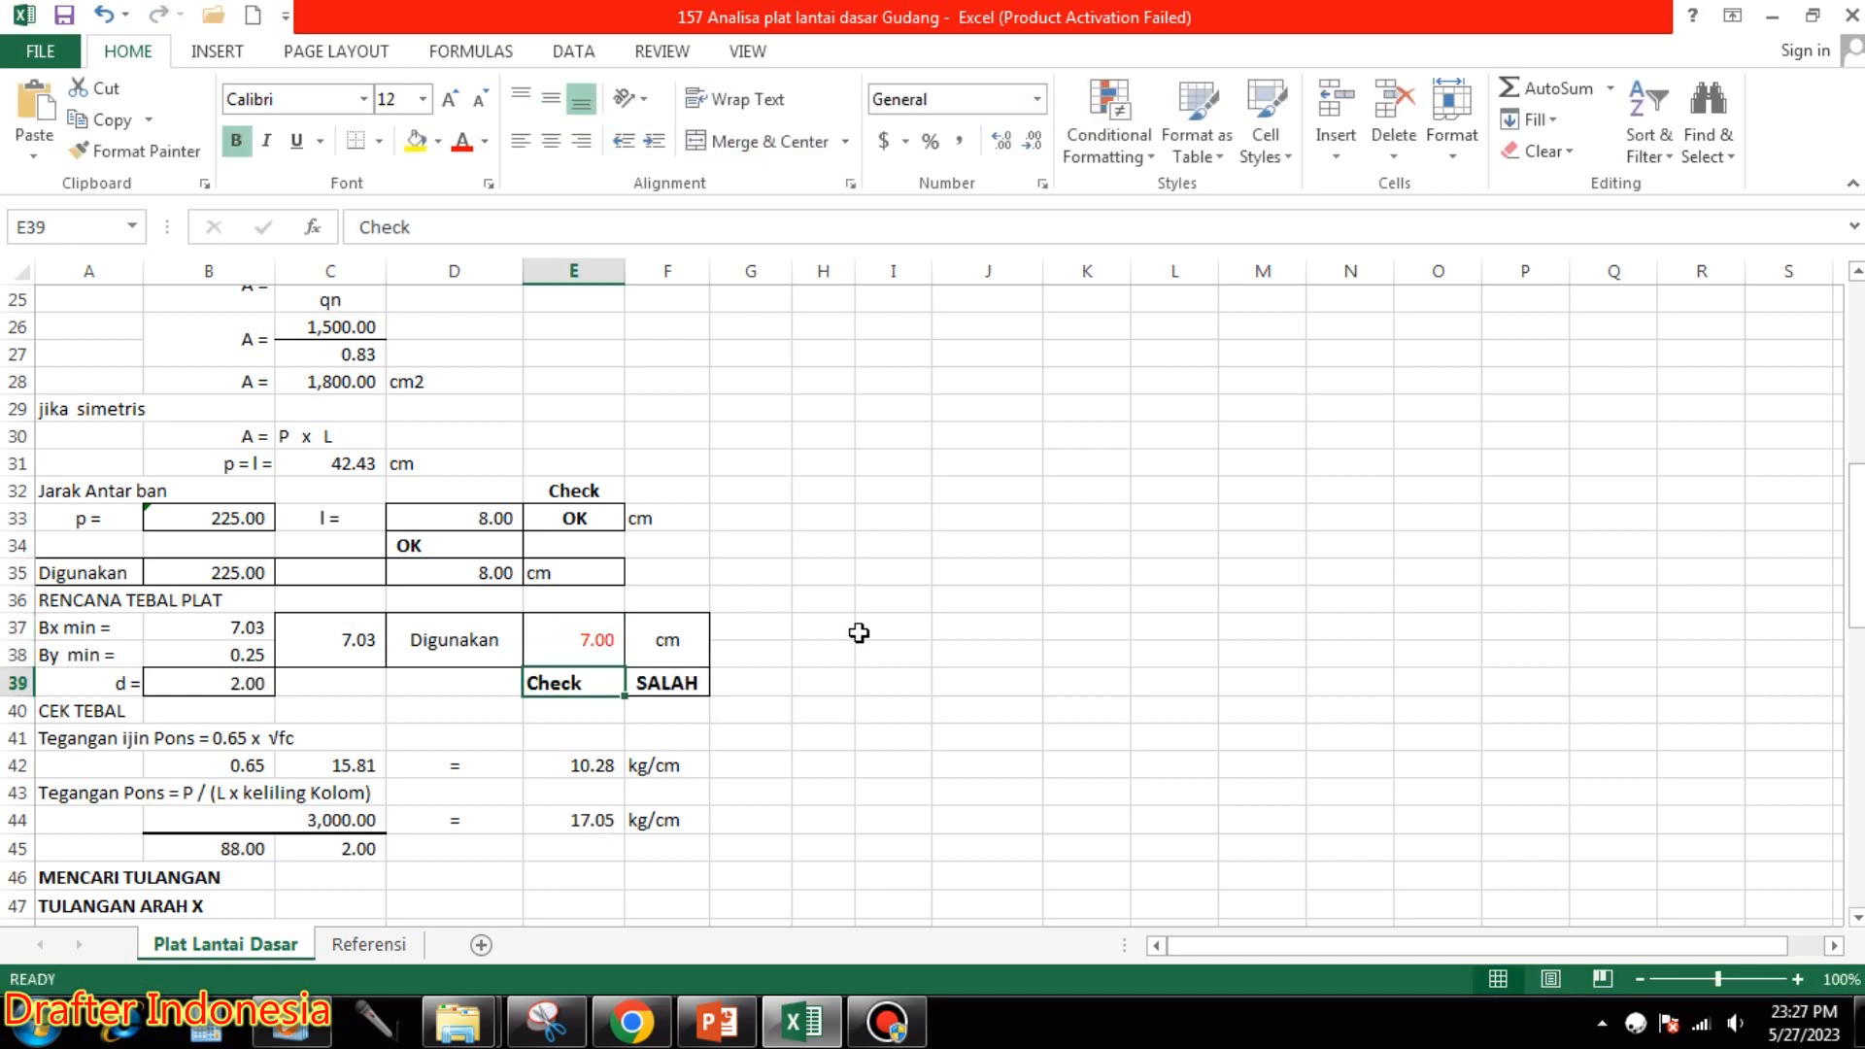
key(Up)
text(8)
key(Return)
key(Up)
text(9)
key(Return)
key(Up)
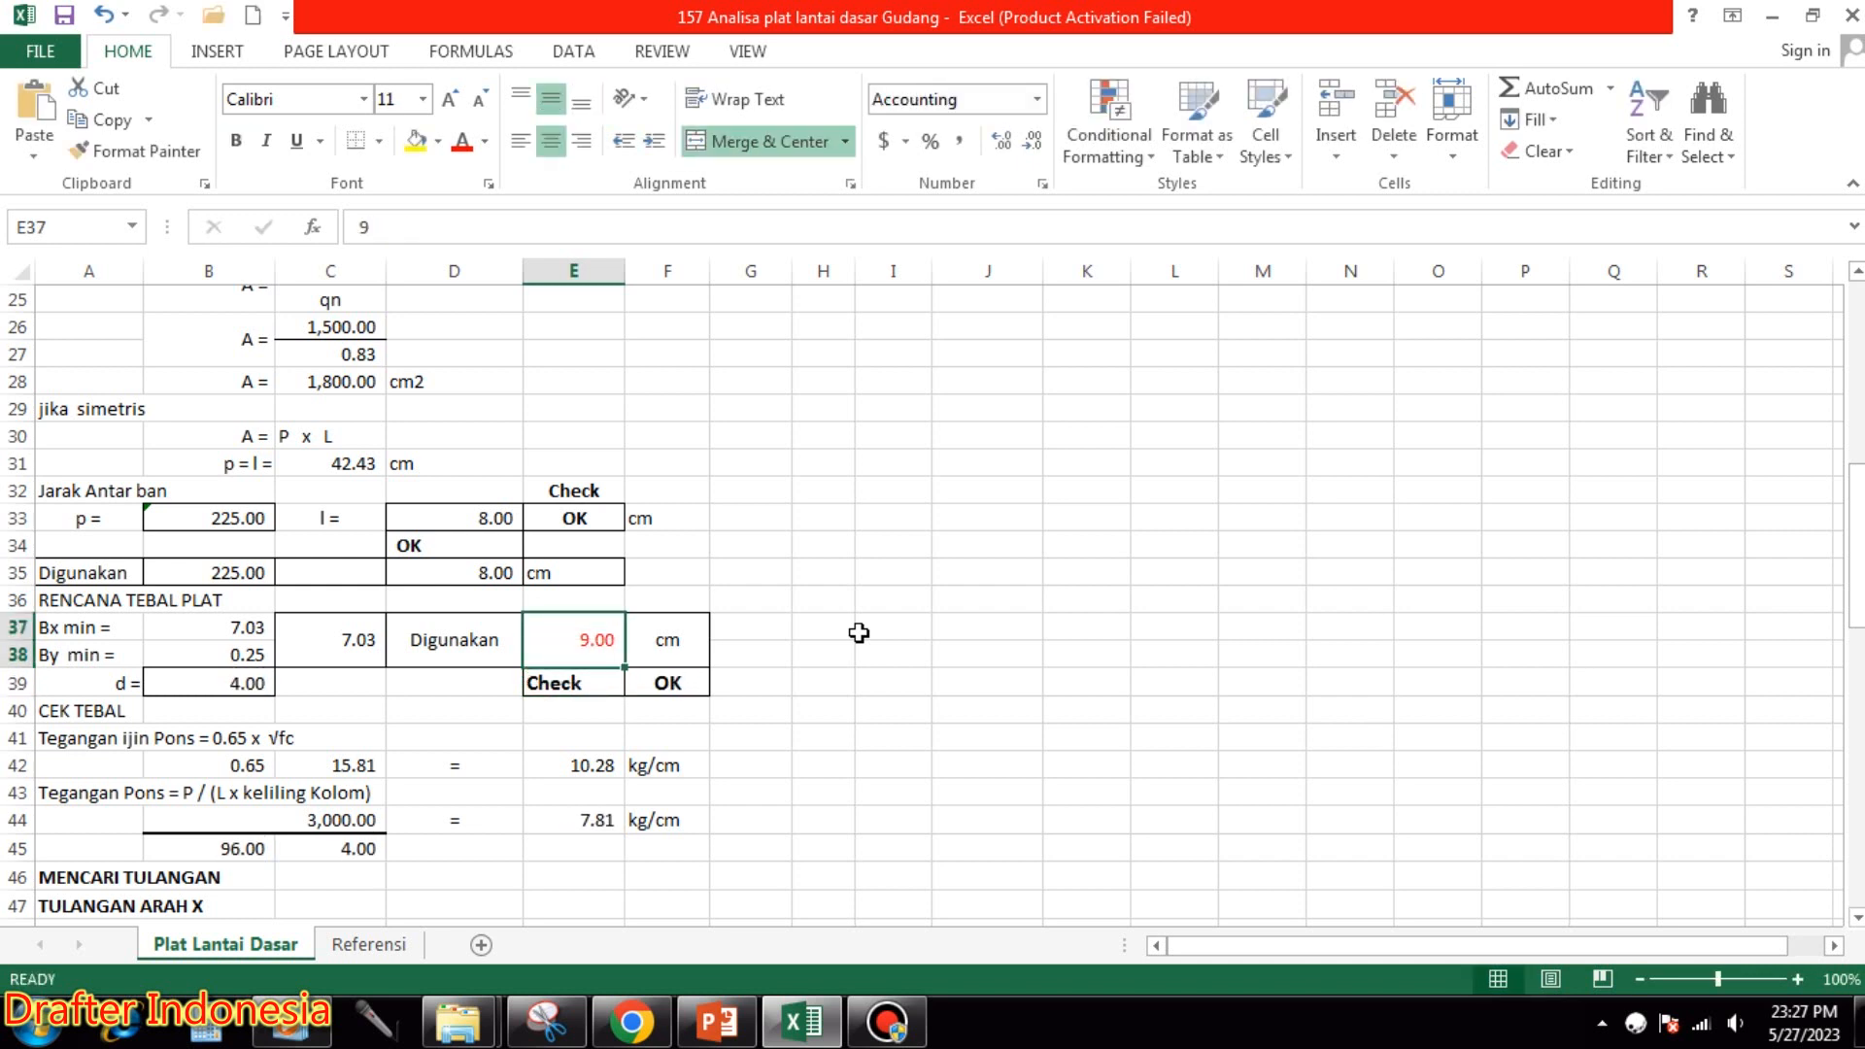
text(10)
key(Return)
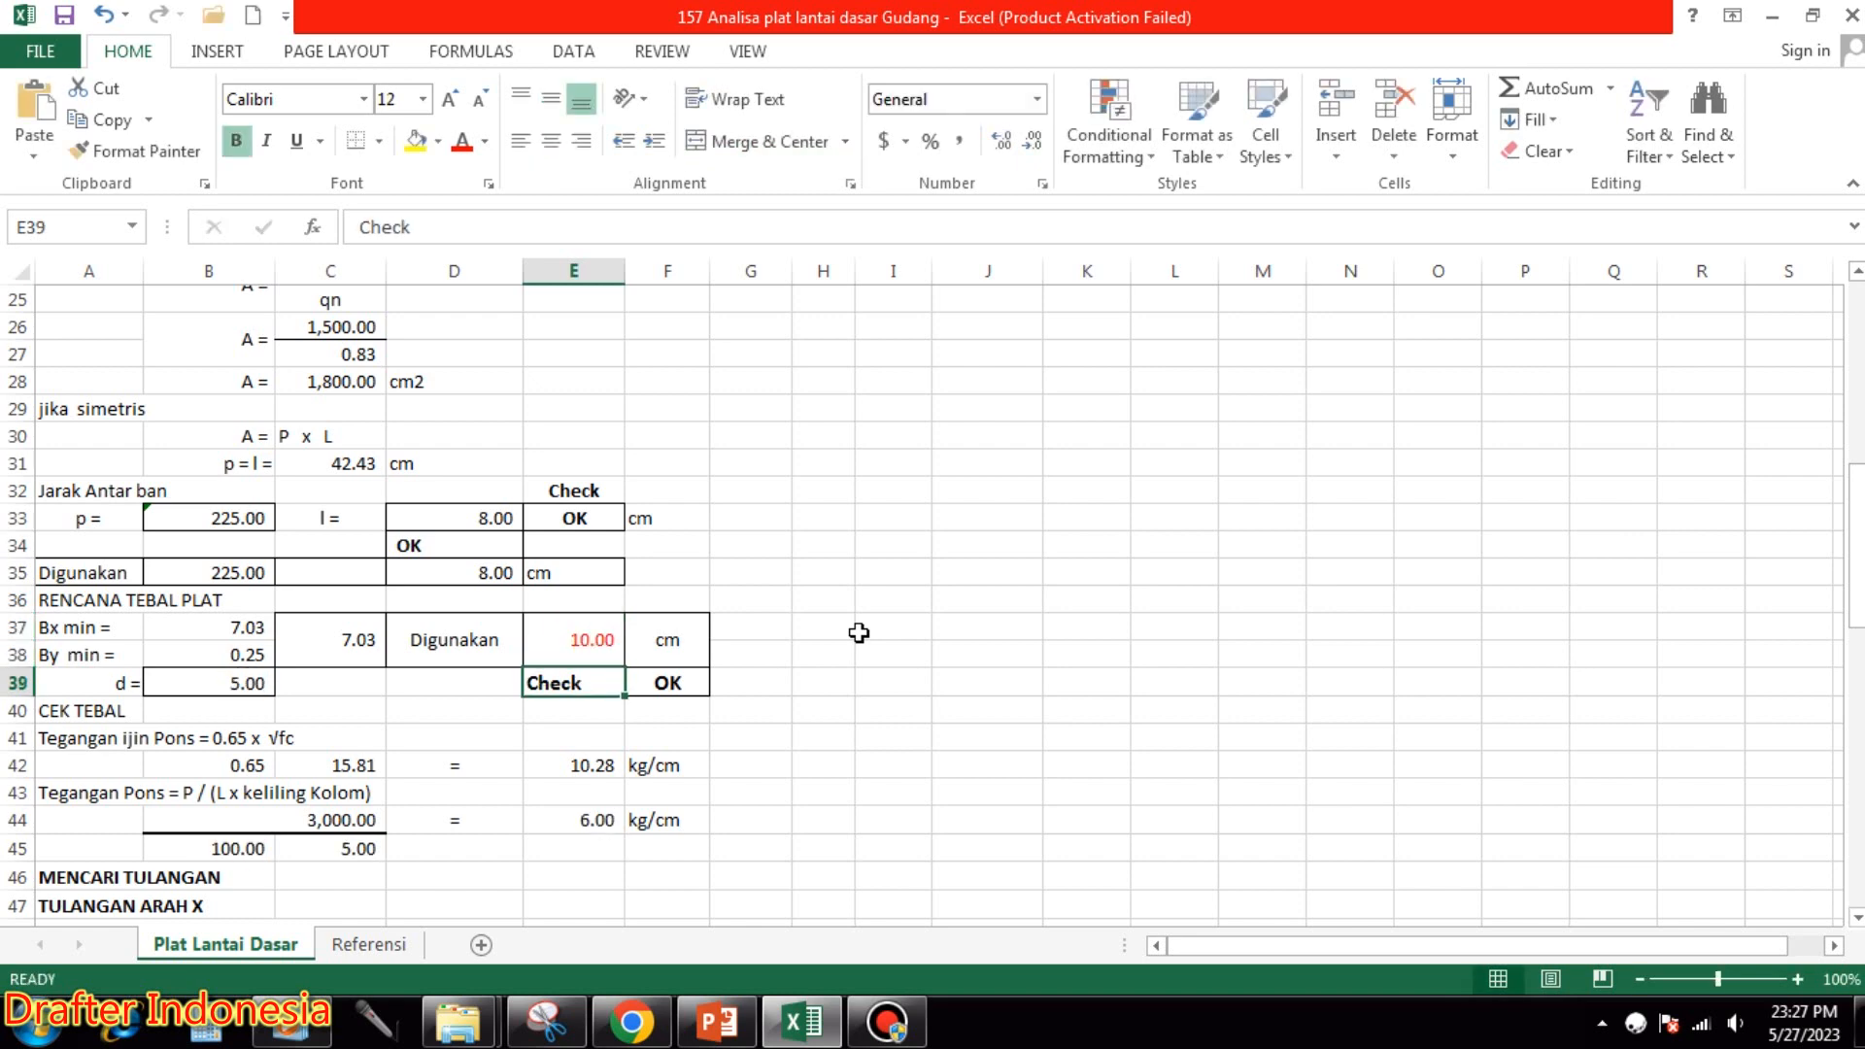
Examine the effective depth d formula and the allowable punching stress cells under Tegangan ijin Pons.
click(234, 682)
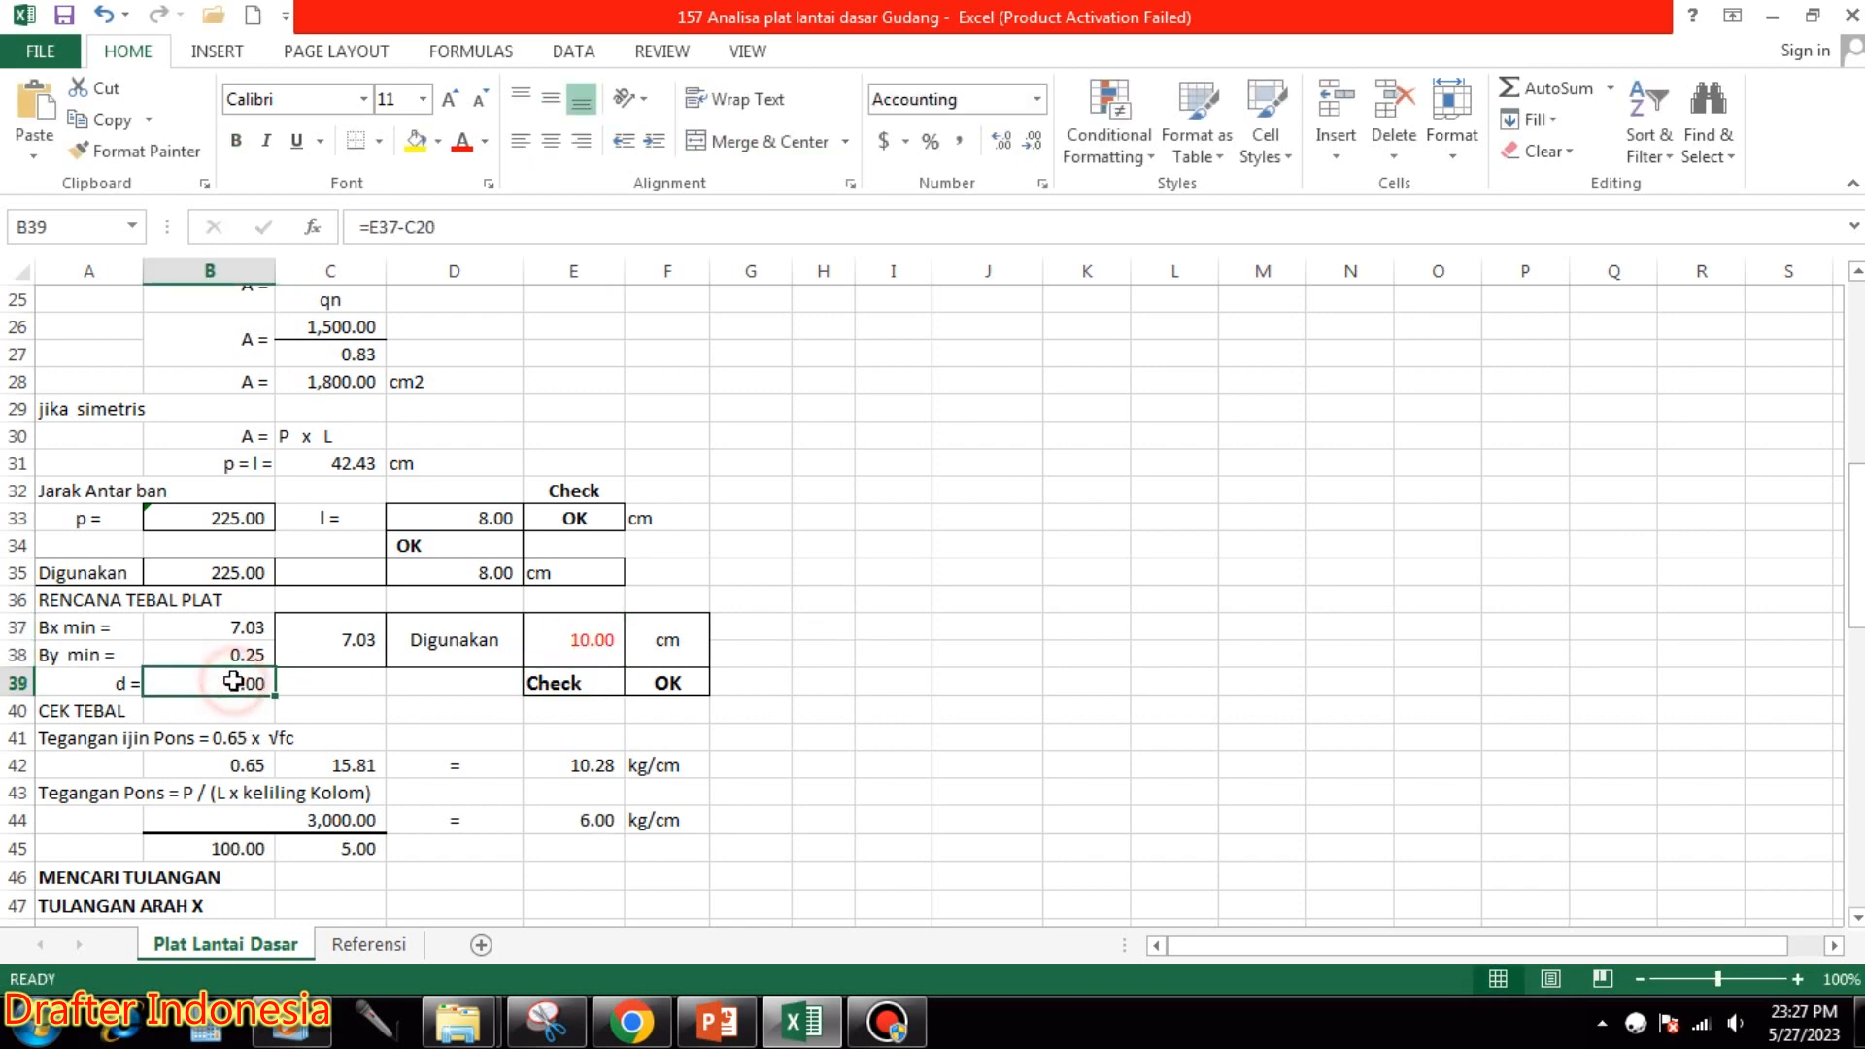
scroll(701, 657, down, 2)
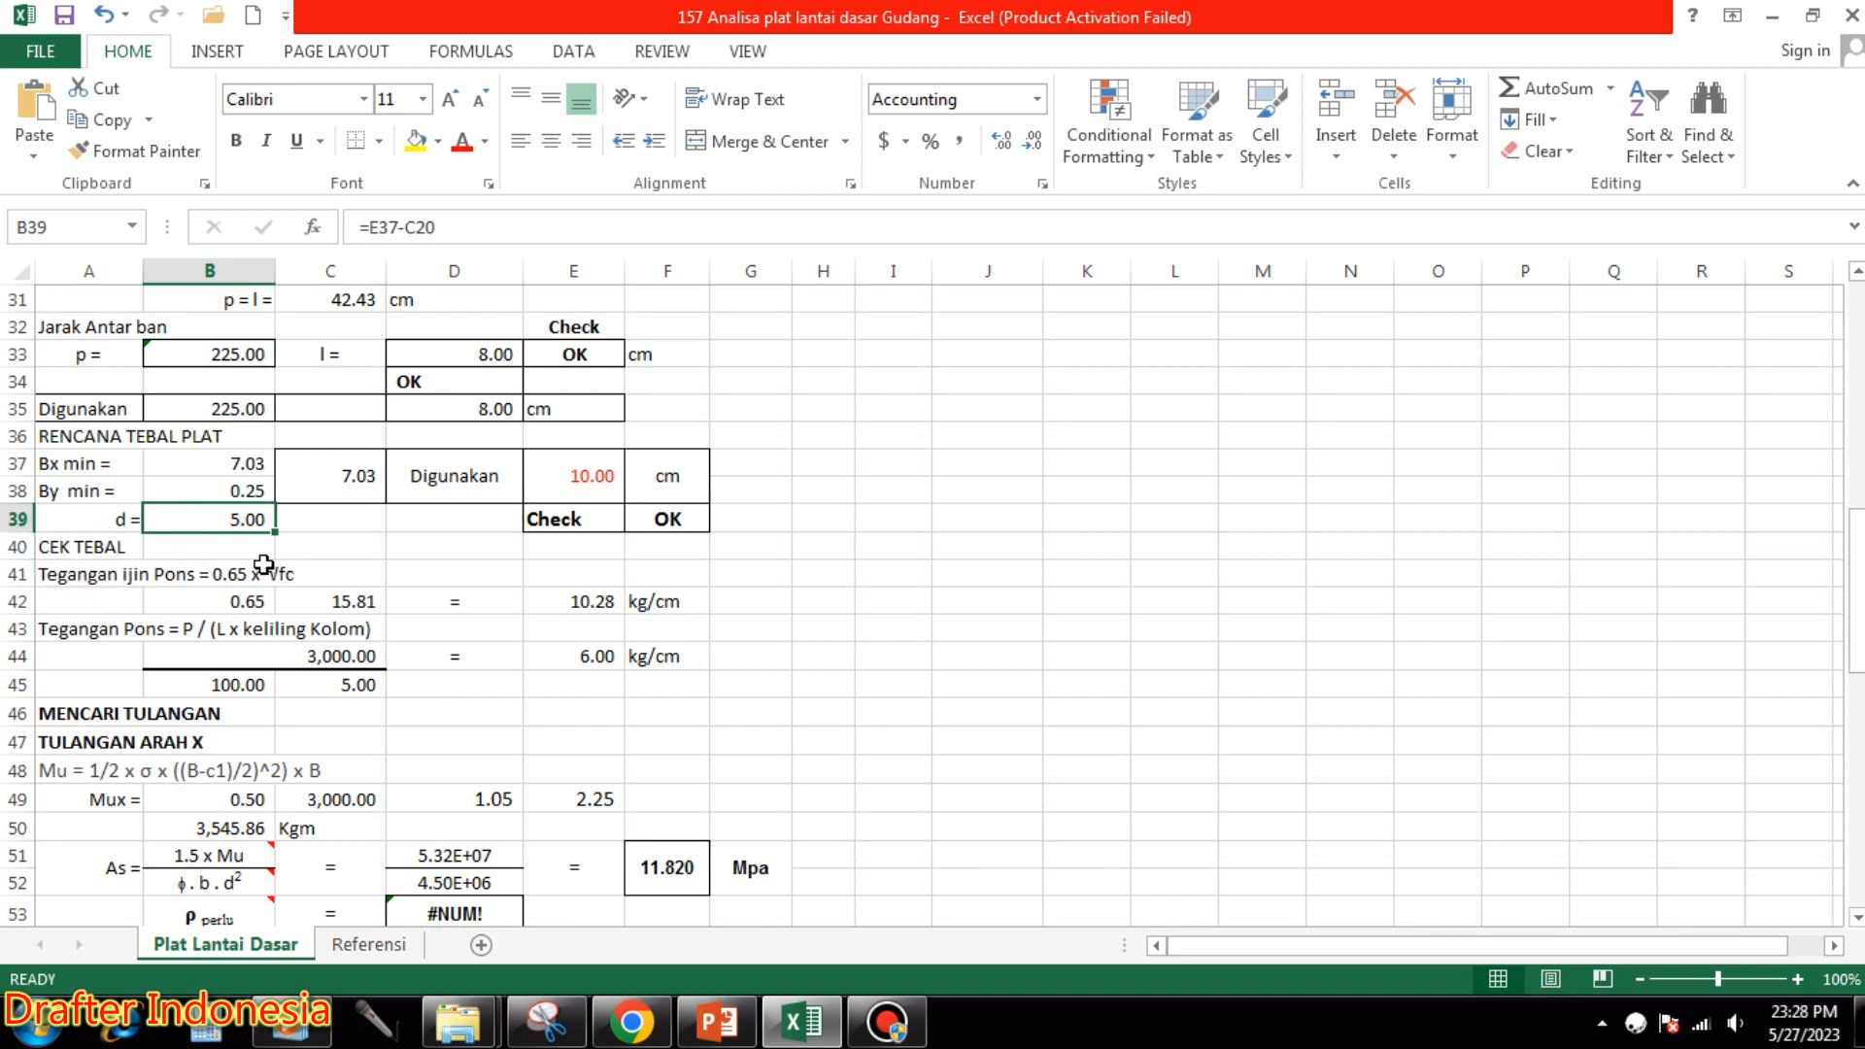
click(245, 599)
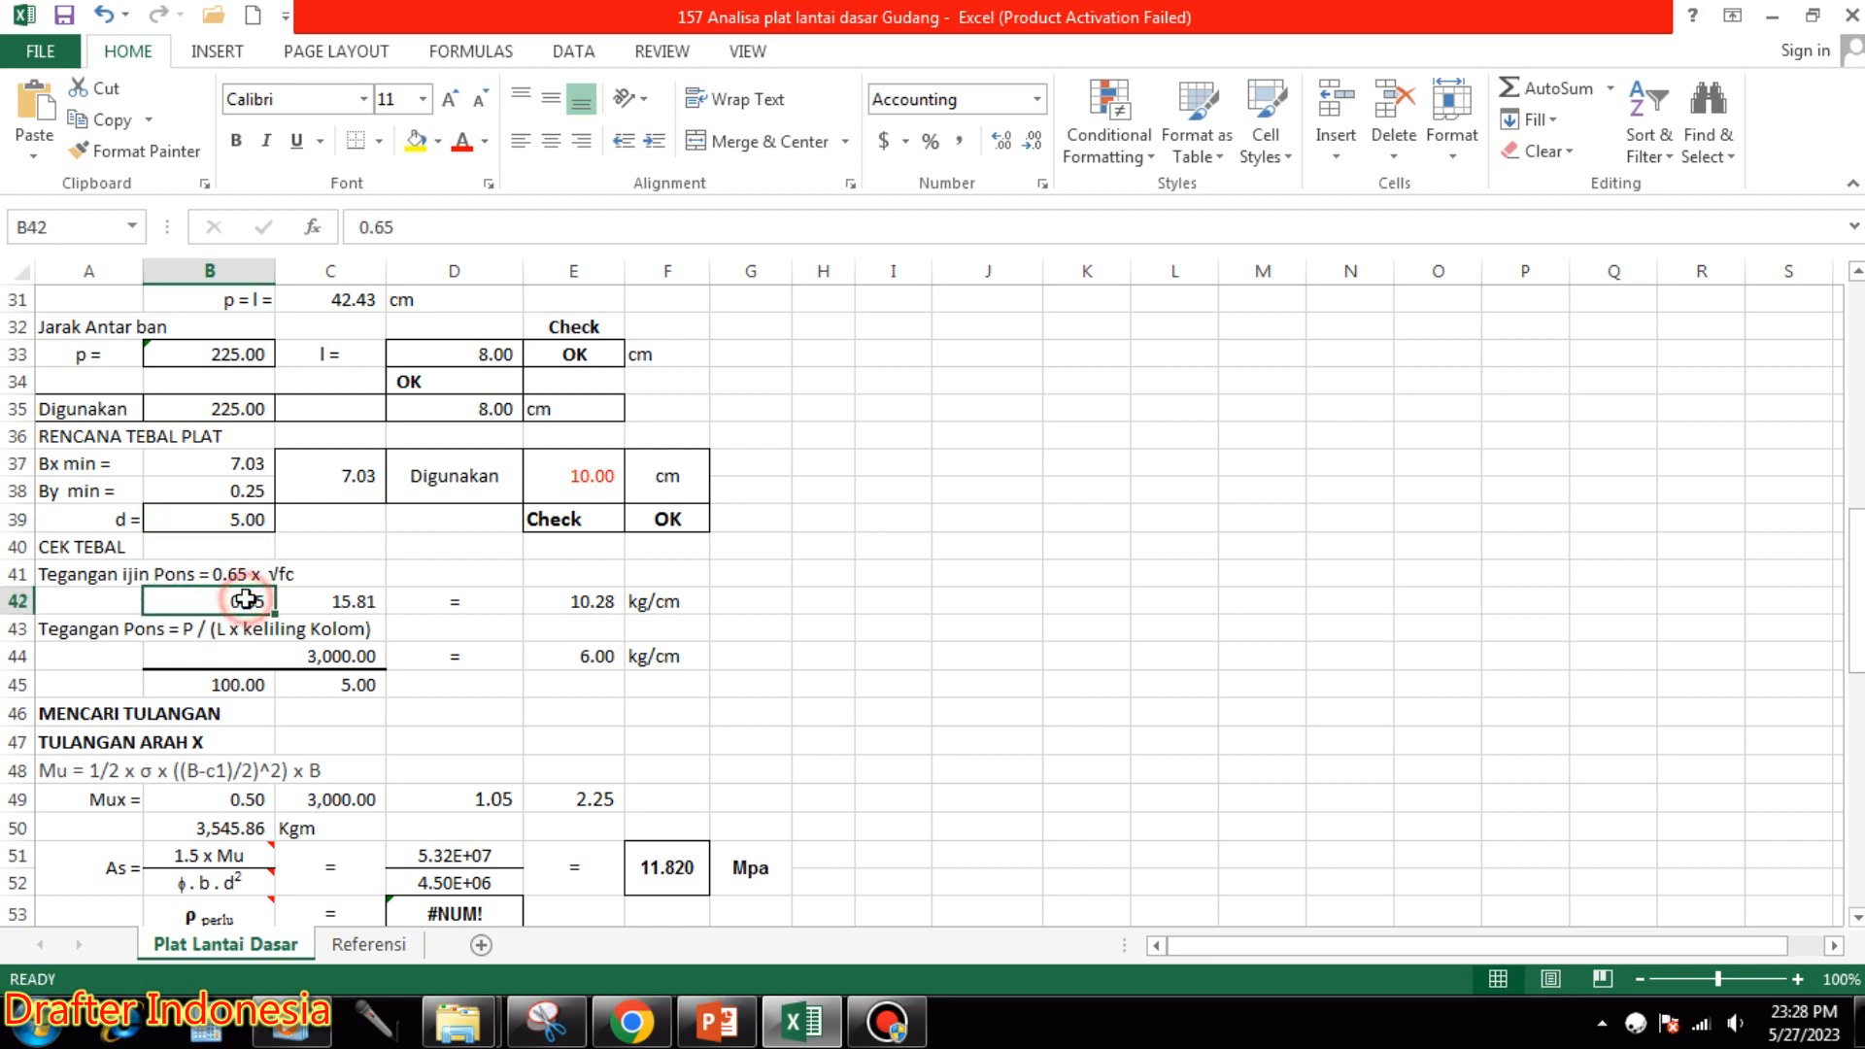
click(326, 597)
click(596, 601)
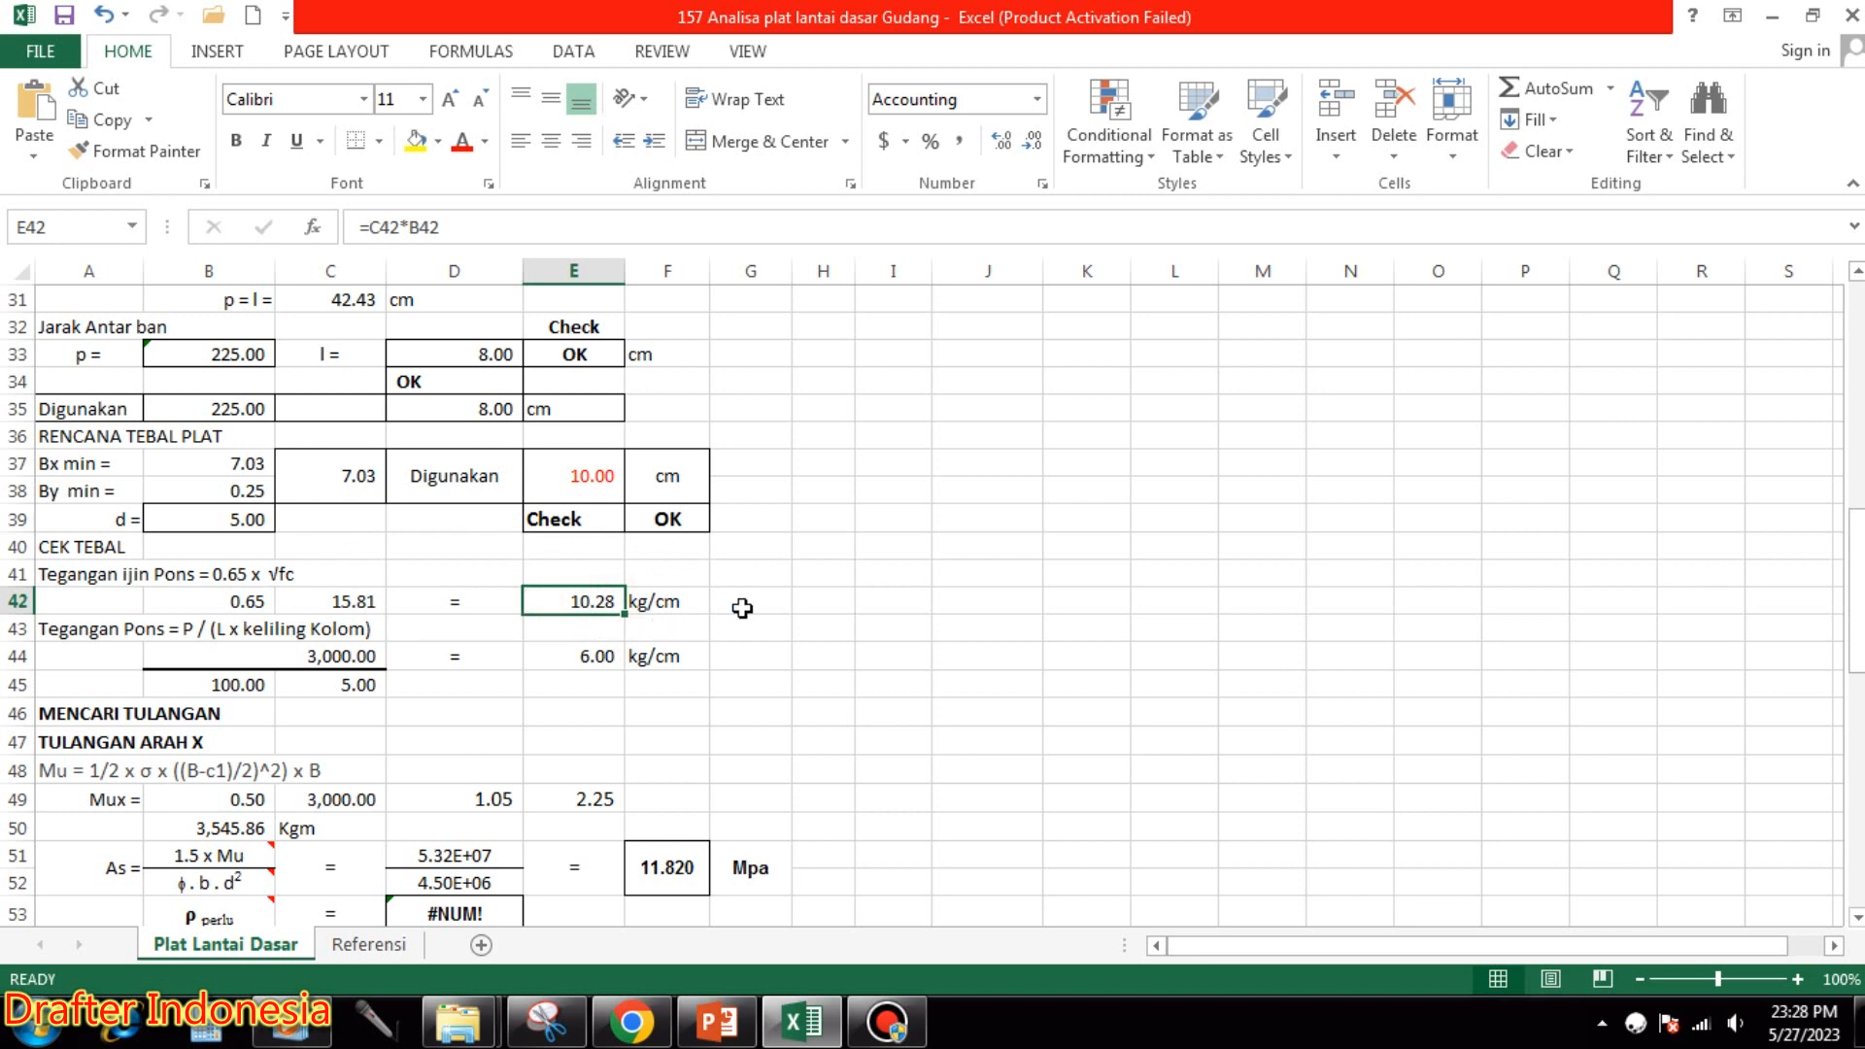
Examine the Tegangan Pons load, perimeter, depth and stress formulas, and the thickness check that compares both stresses.
click(315, 657)
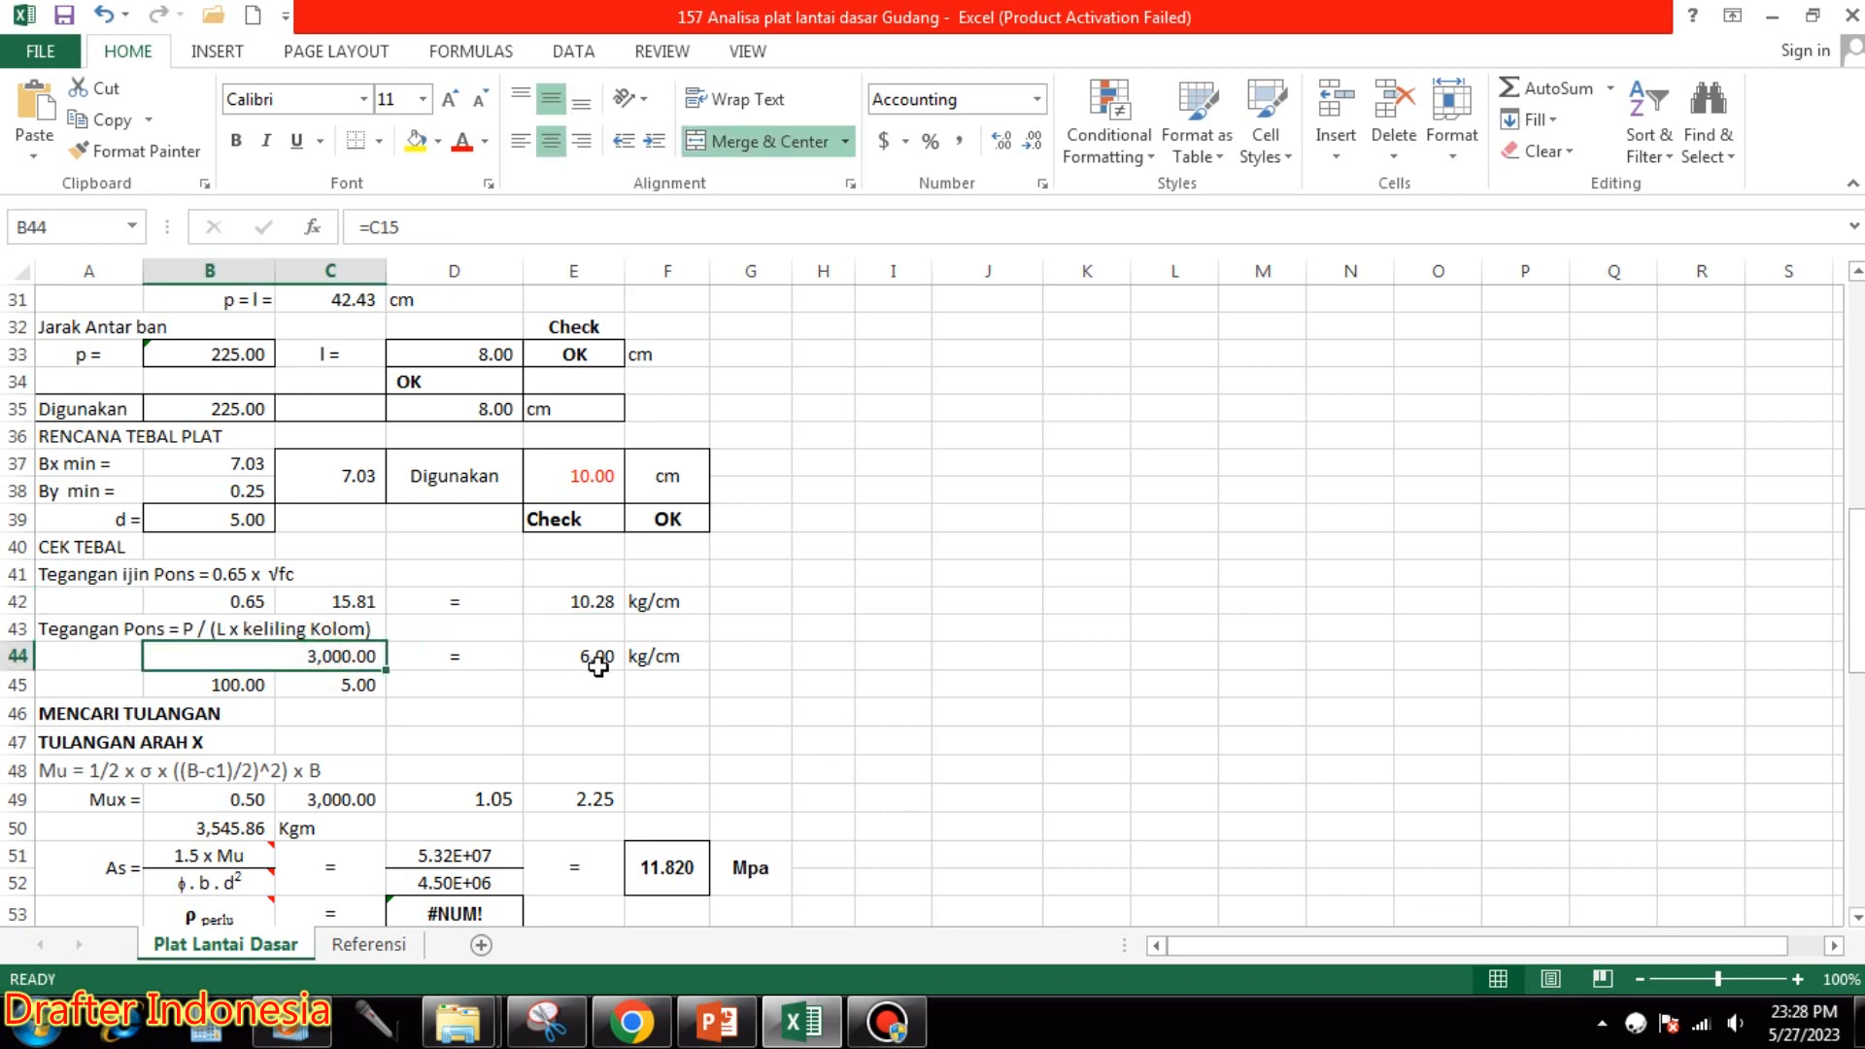
click(240, 685)
click(329, 687)
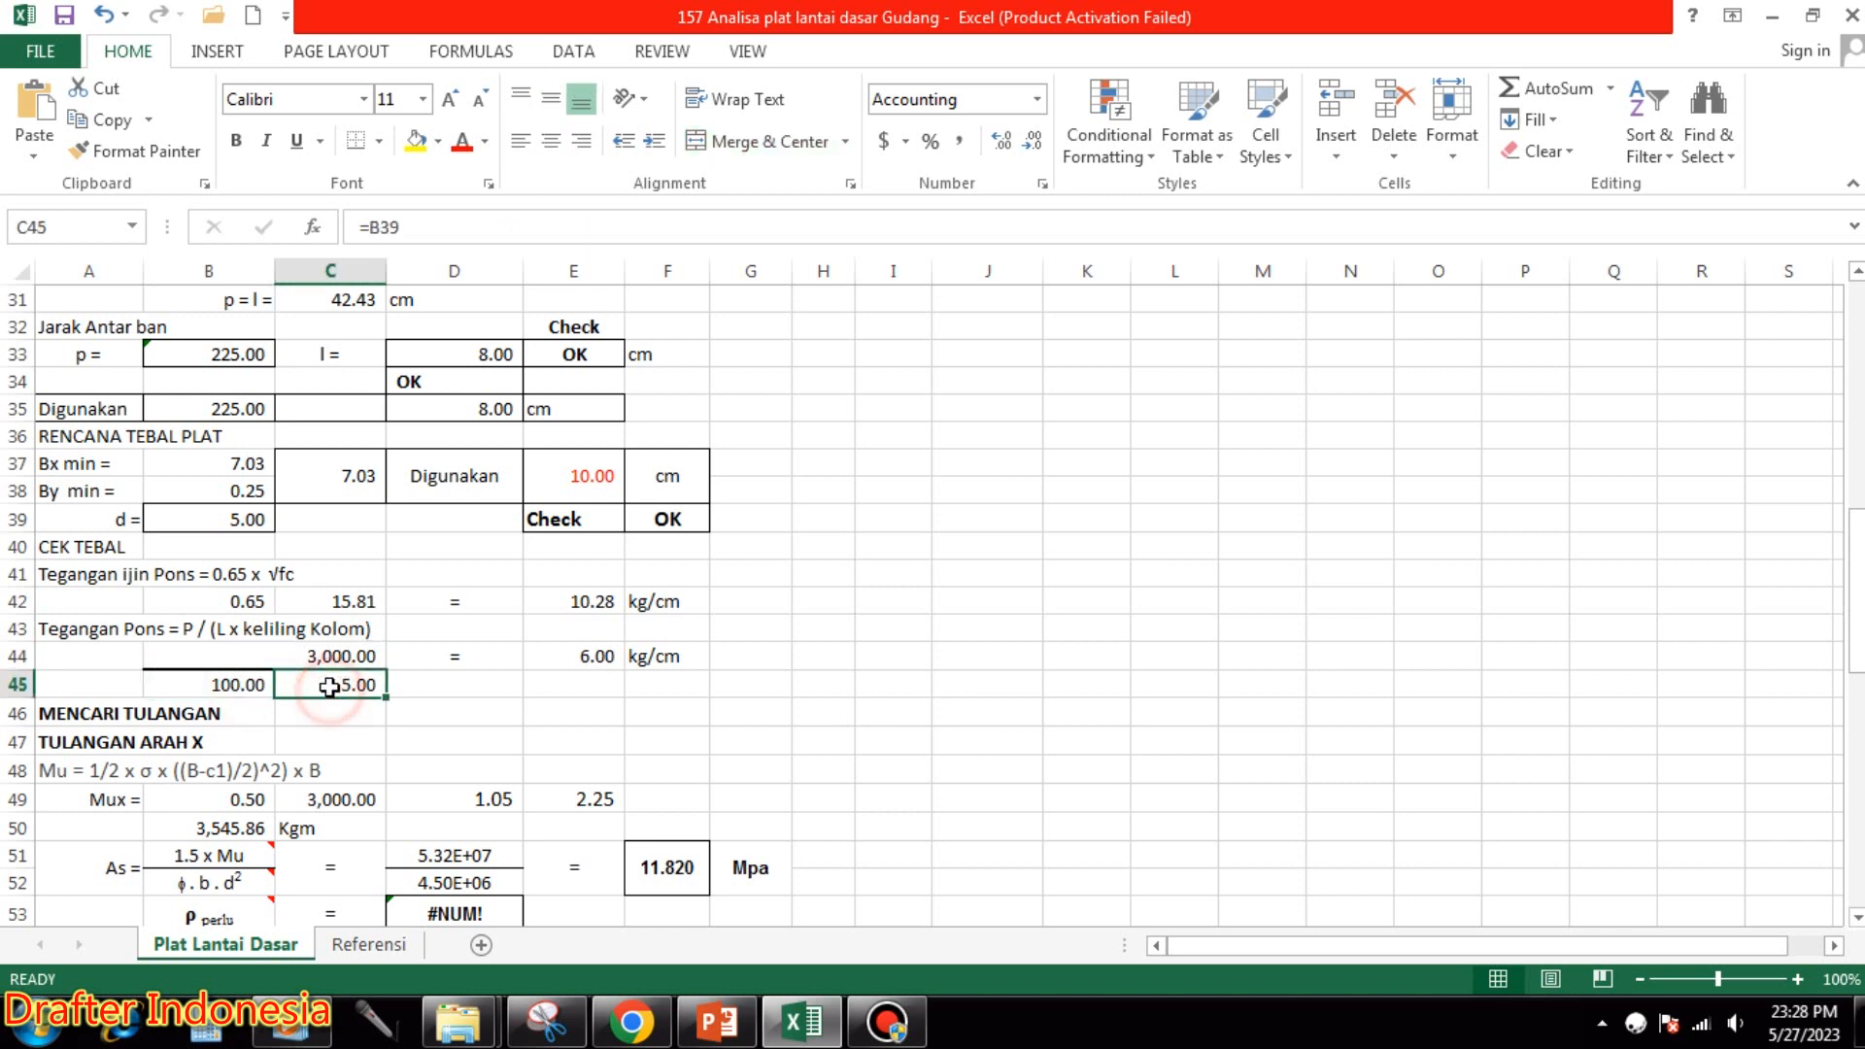
click(558, 655)
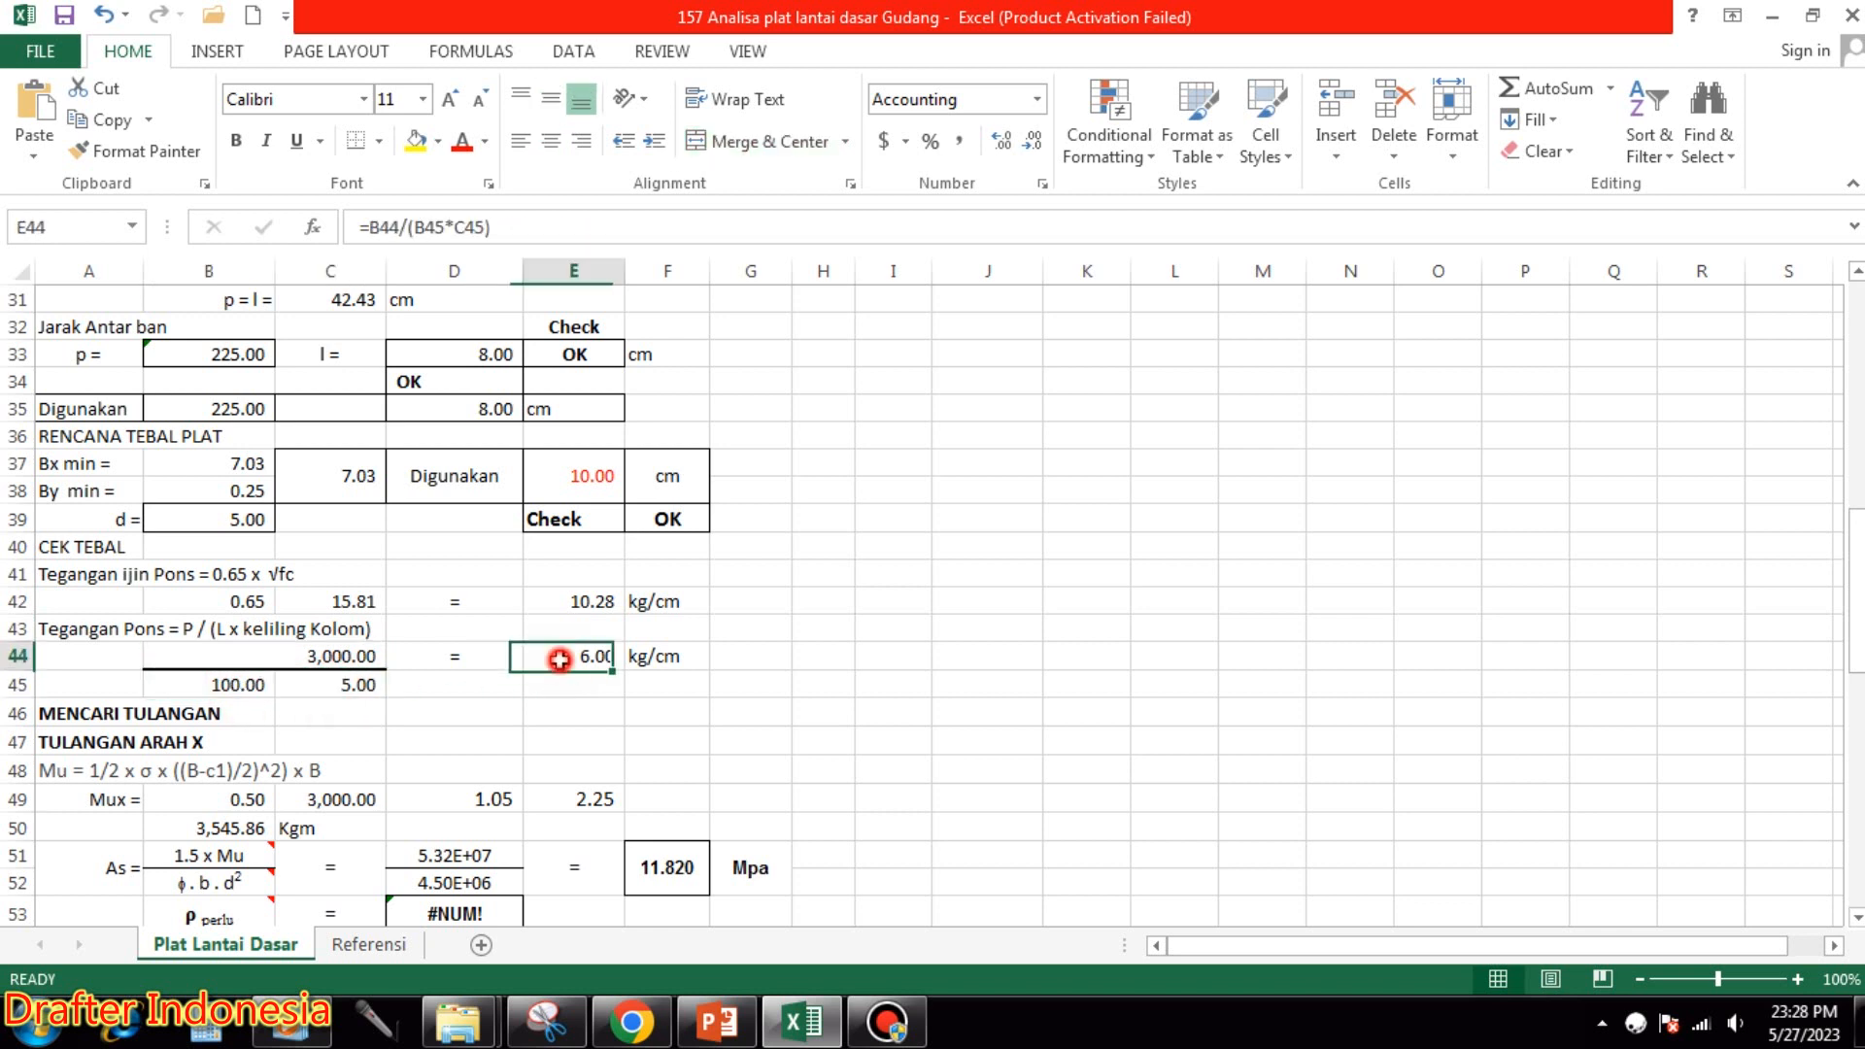
click(691, 656)
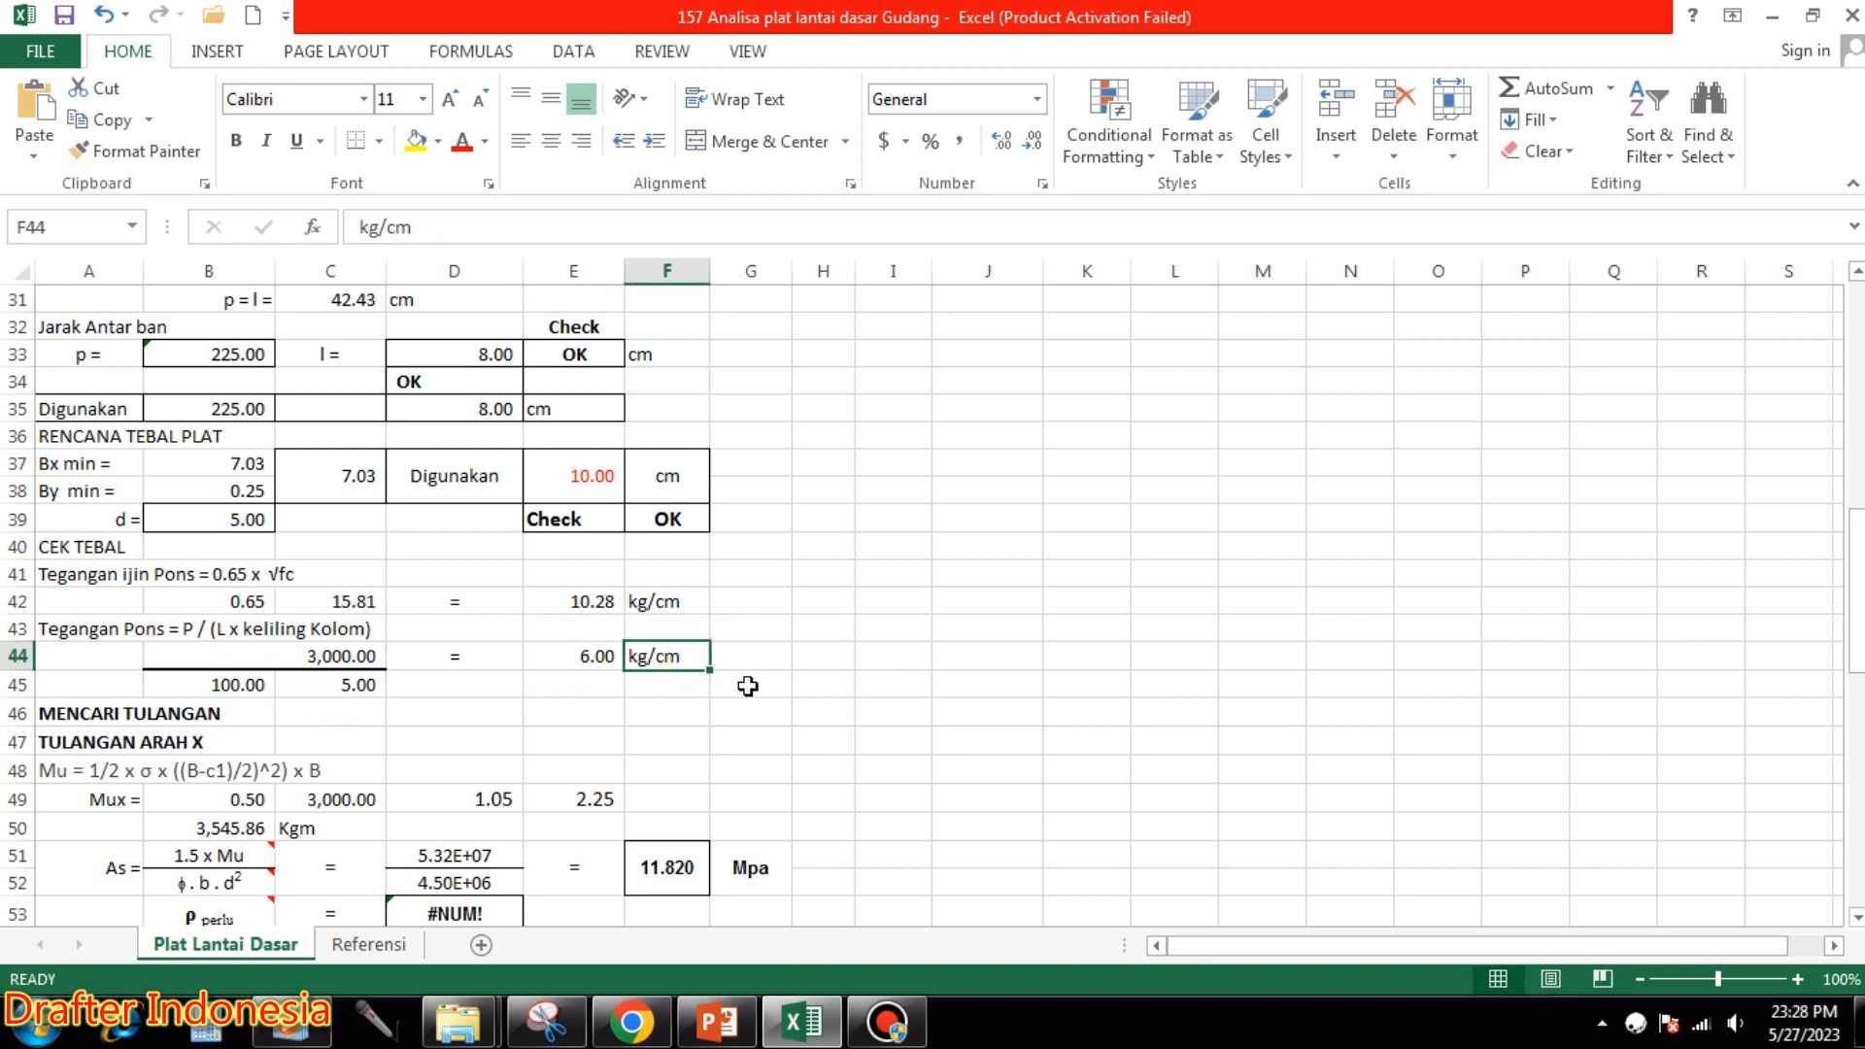
click(584, 520)
click(653, 522)
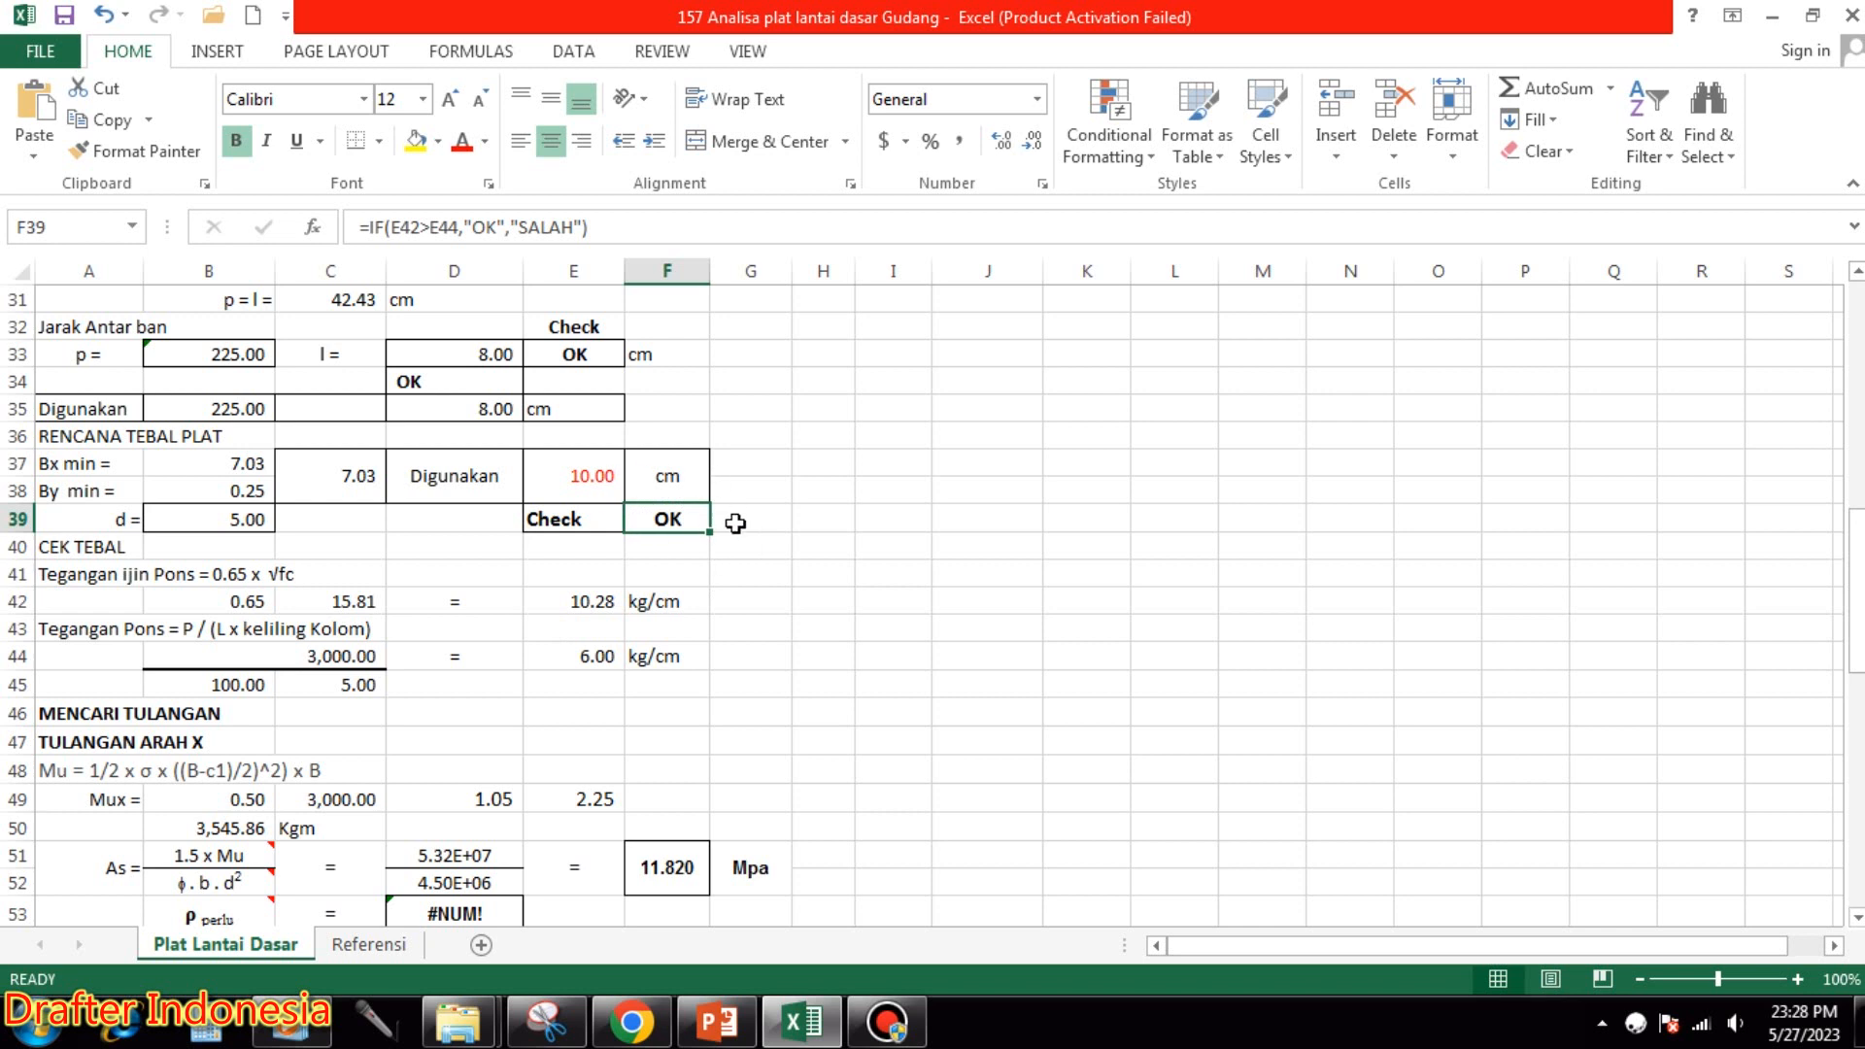
Test the thickness check with a slab thickness of 6 cm, and restore the thickness to 10 cm.
click(601, 478)
key(F2)
key(Delete)
key(Delete)
text(6)
key(Return)
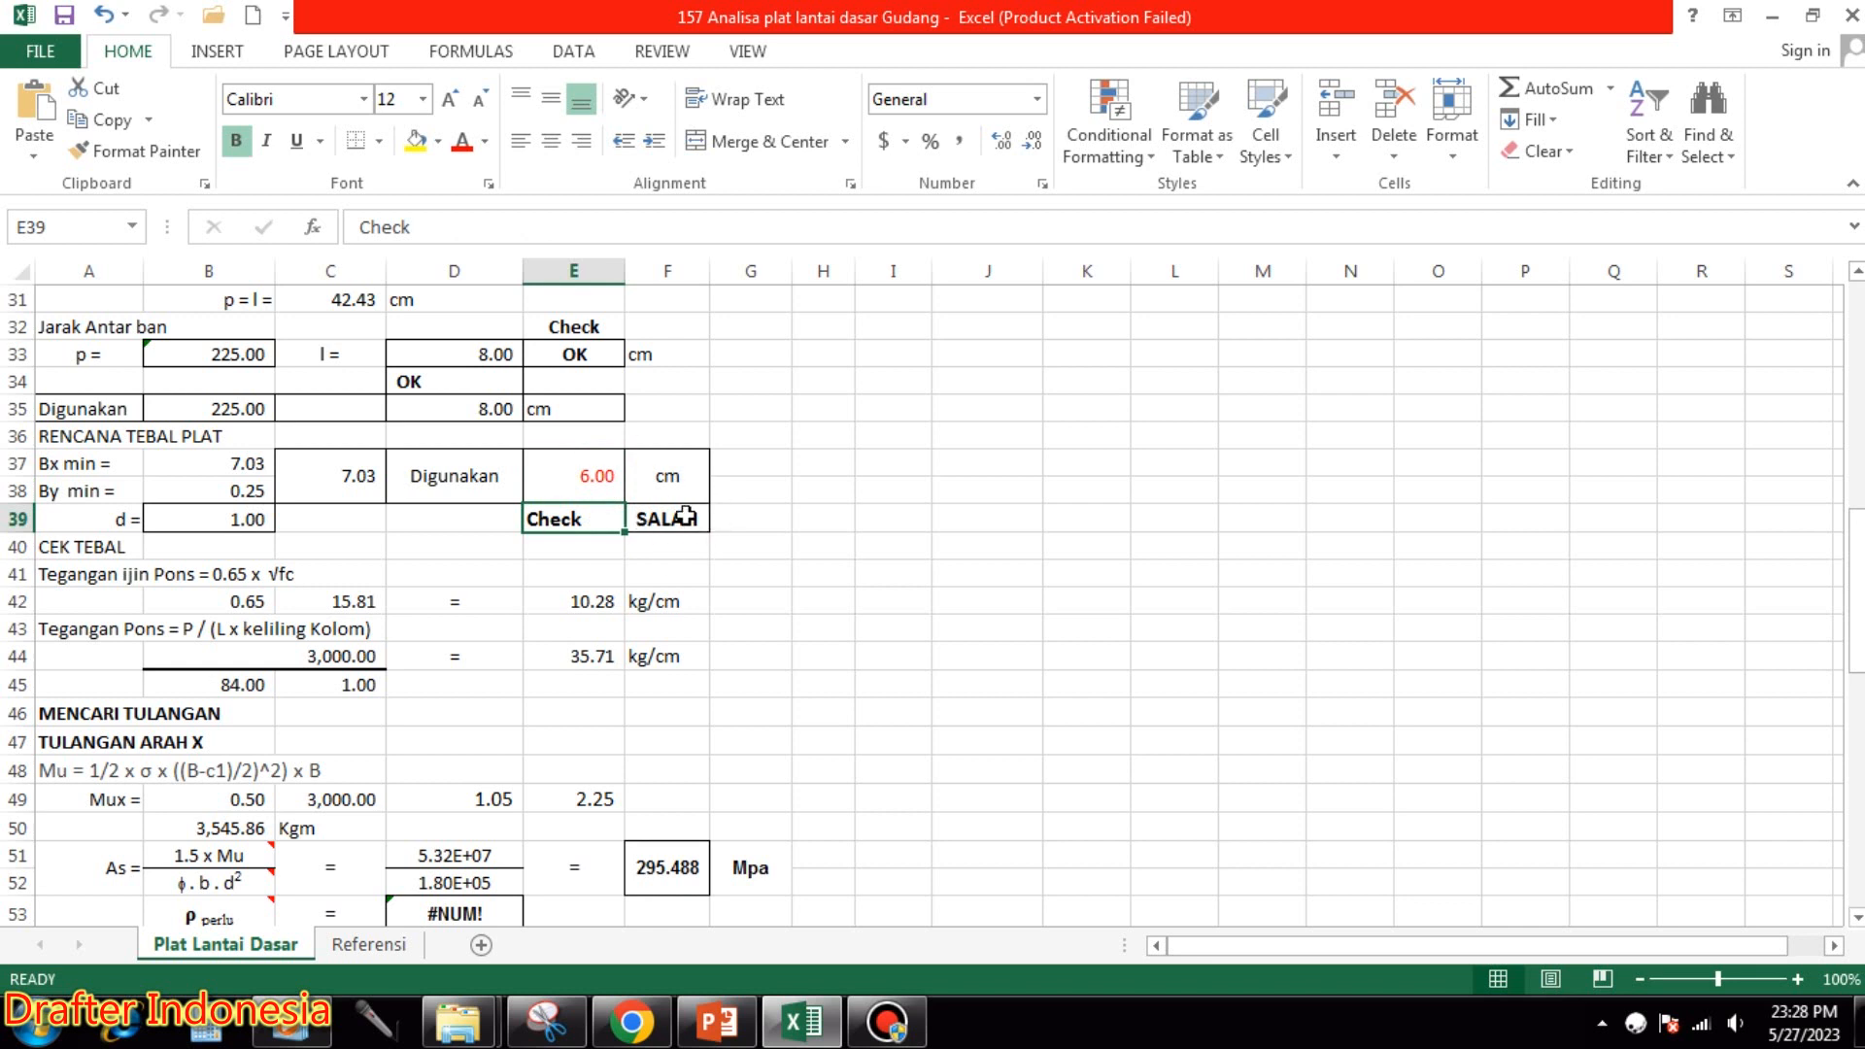
click(606, 480)
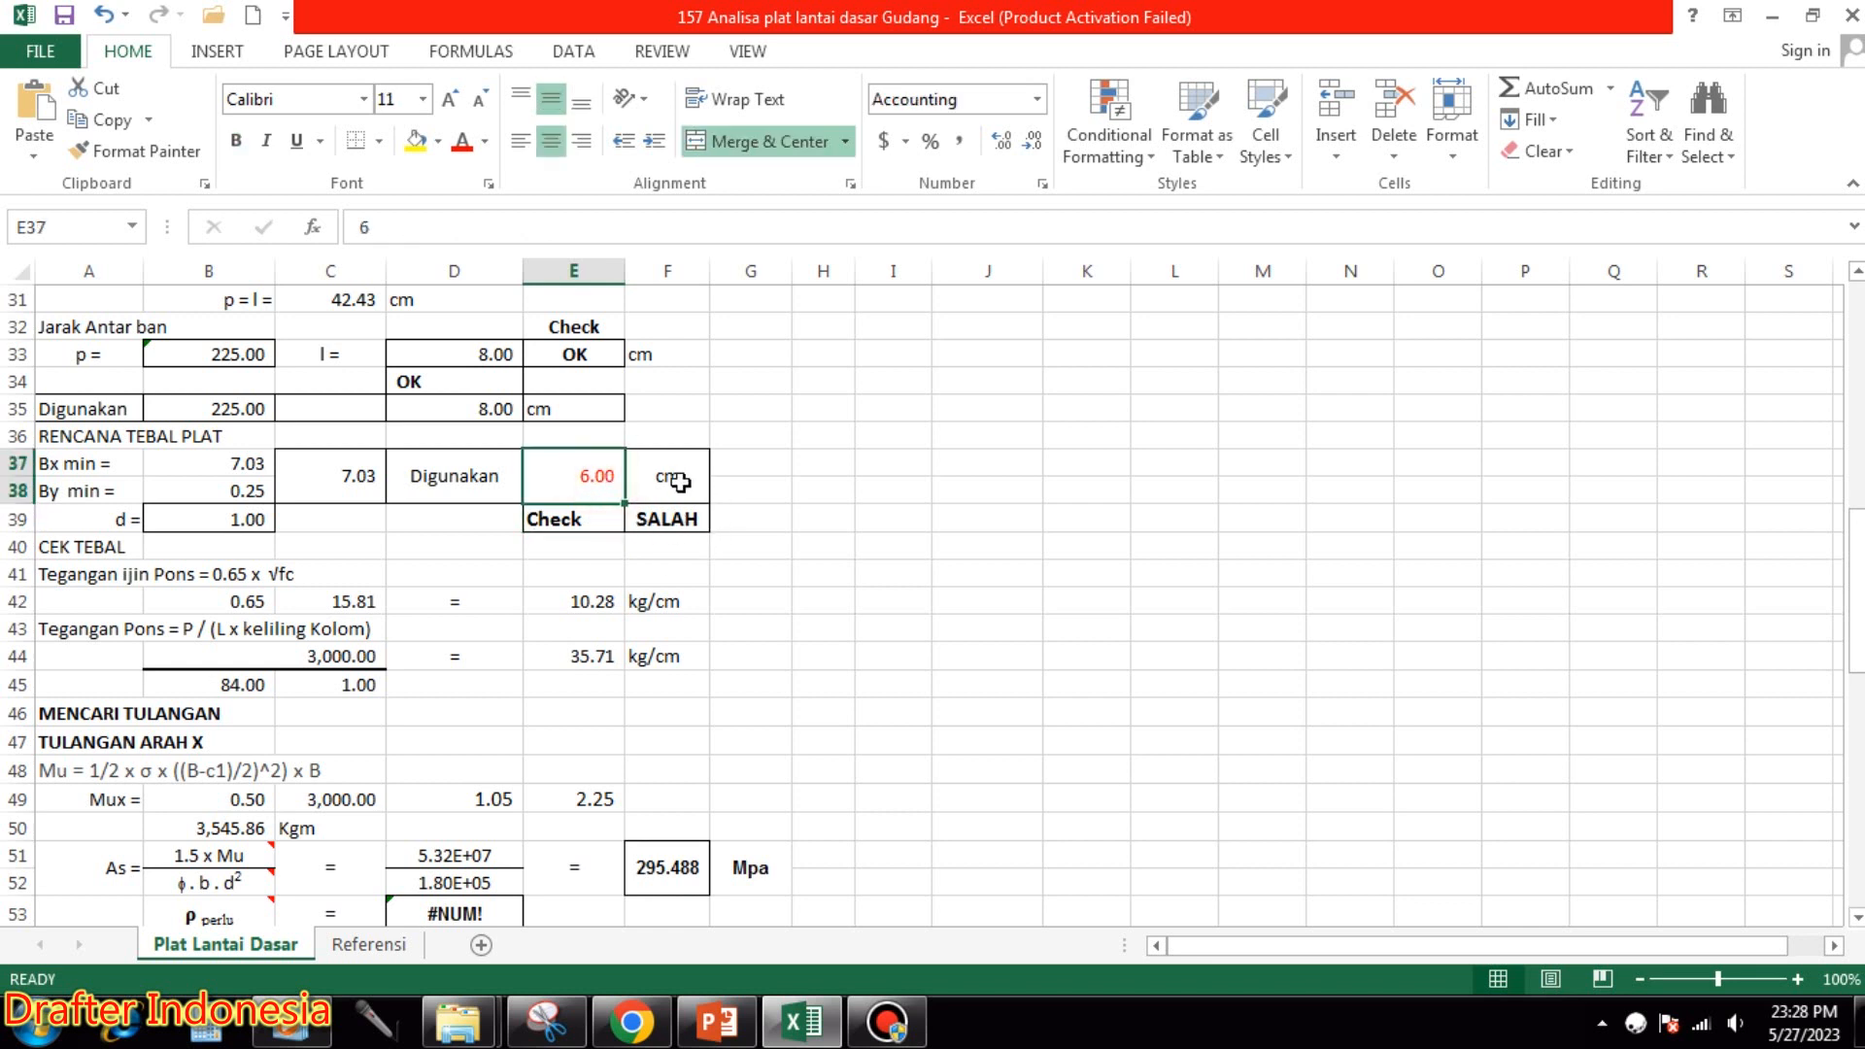
text(1)
key(Return)
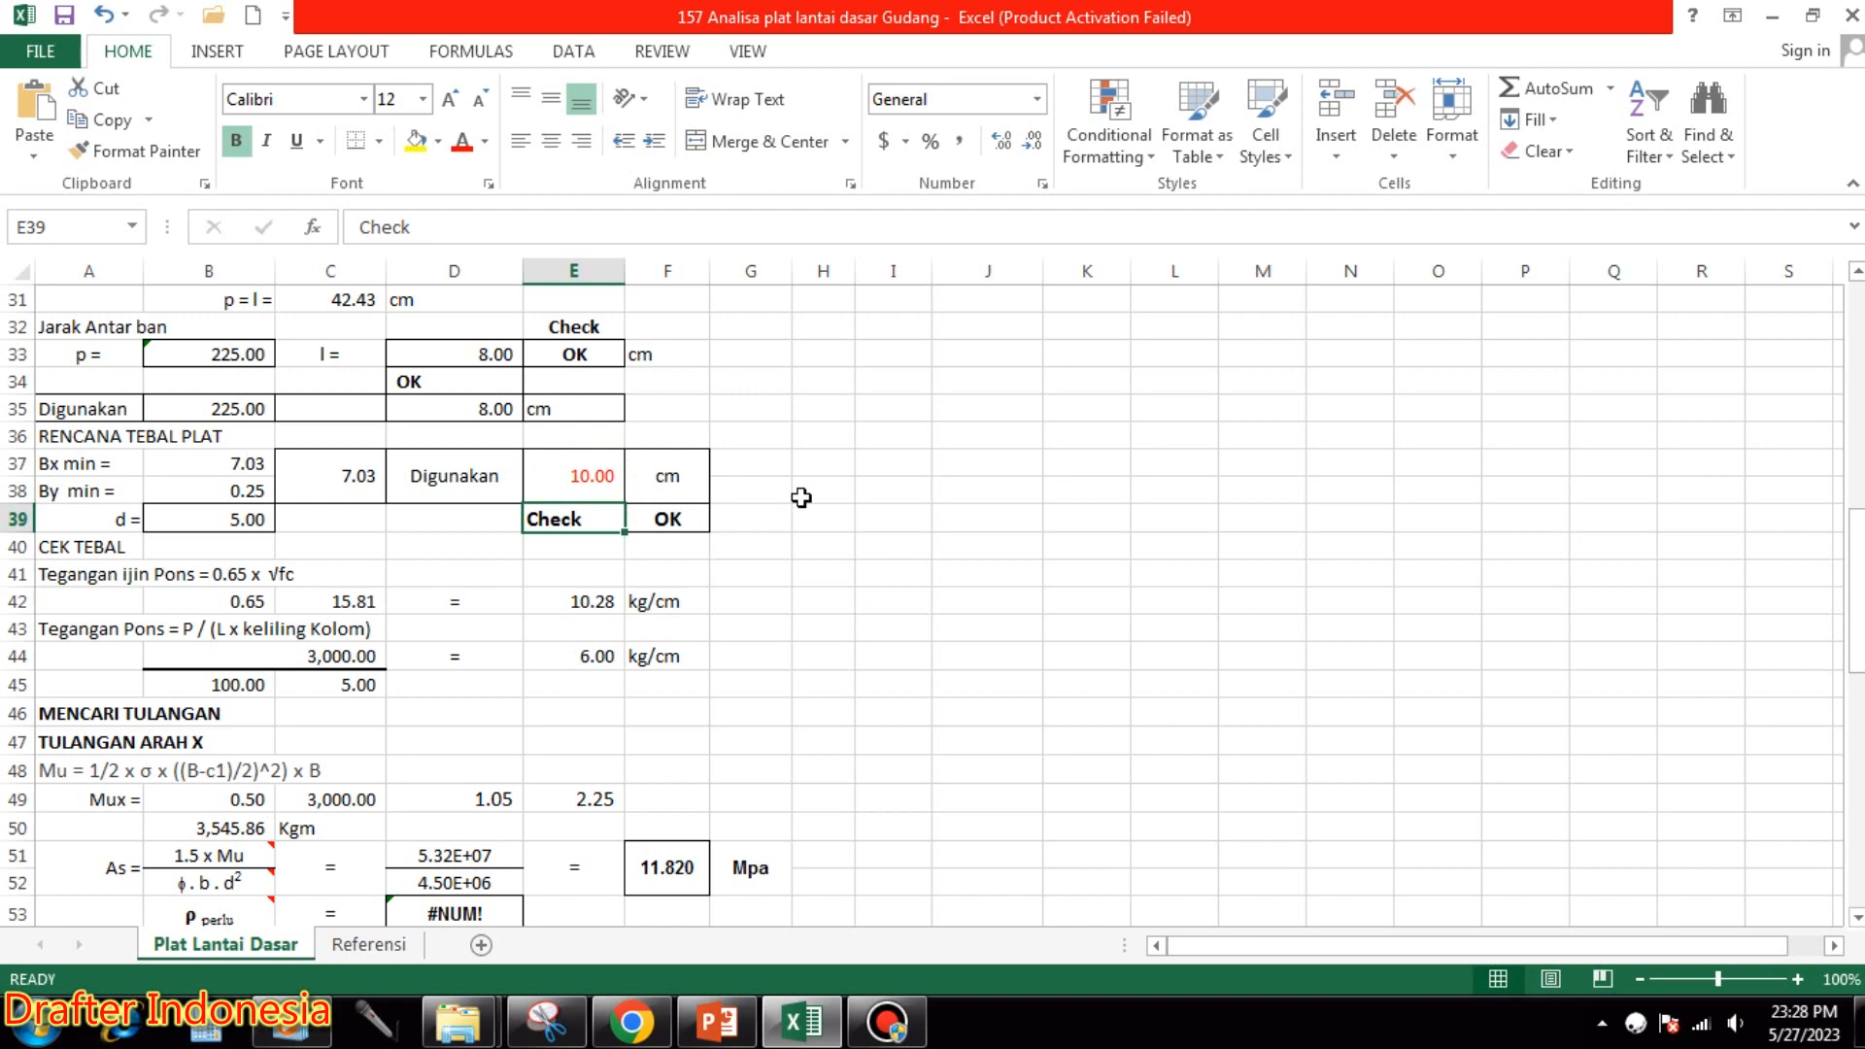
Examine the factors of the Mux moment calculation under TULANGAN ARAH X and the formula that multiplies them.
scroll(786, 544, down, 1)
scroll(381, 523, down, 1)
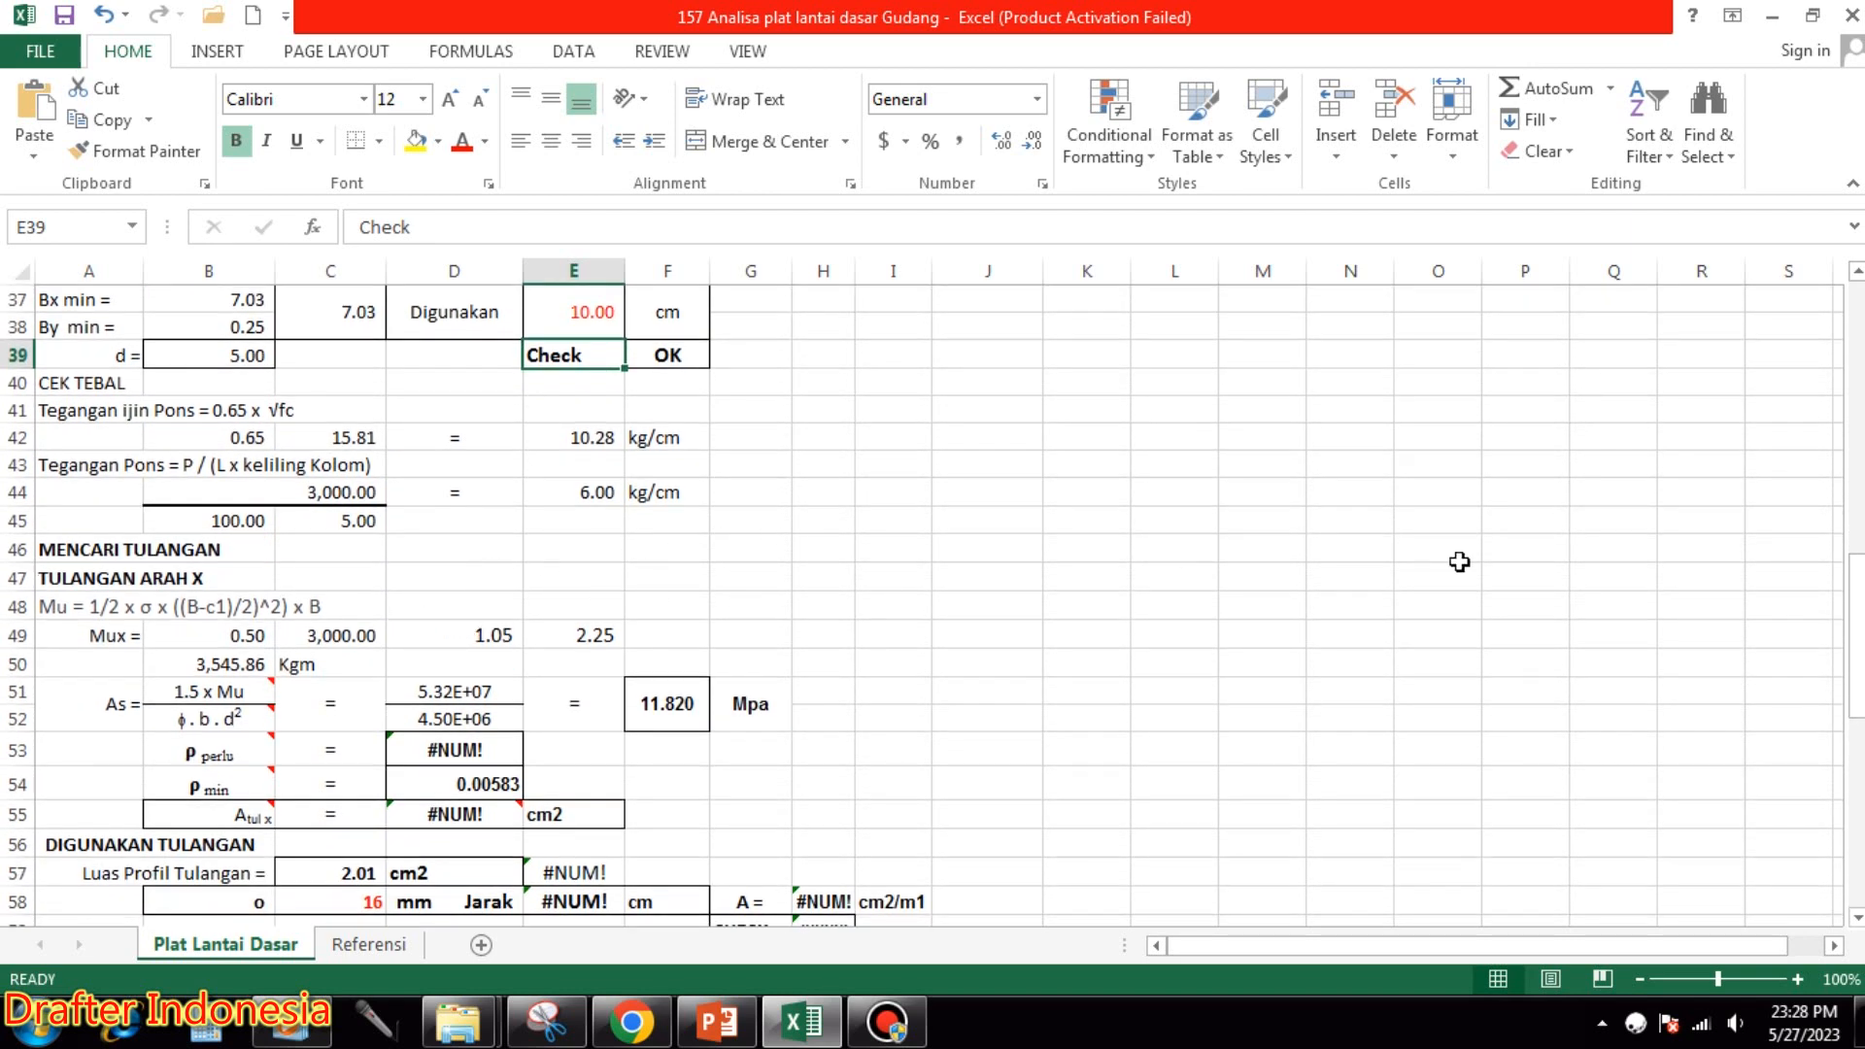
scroll(1297, 587, down, 1)
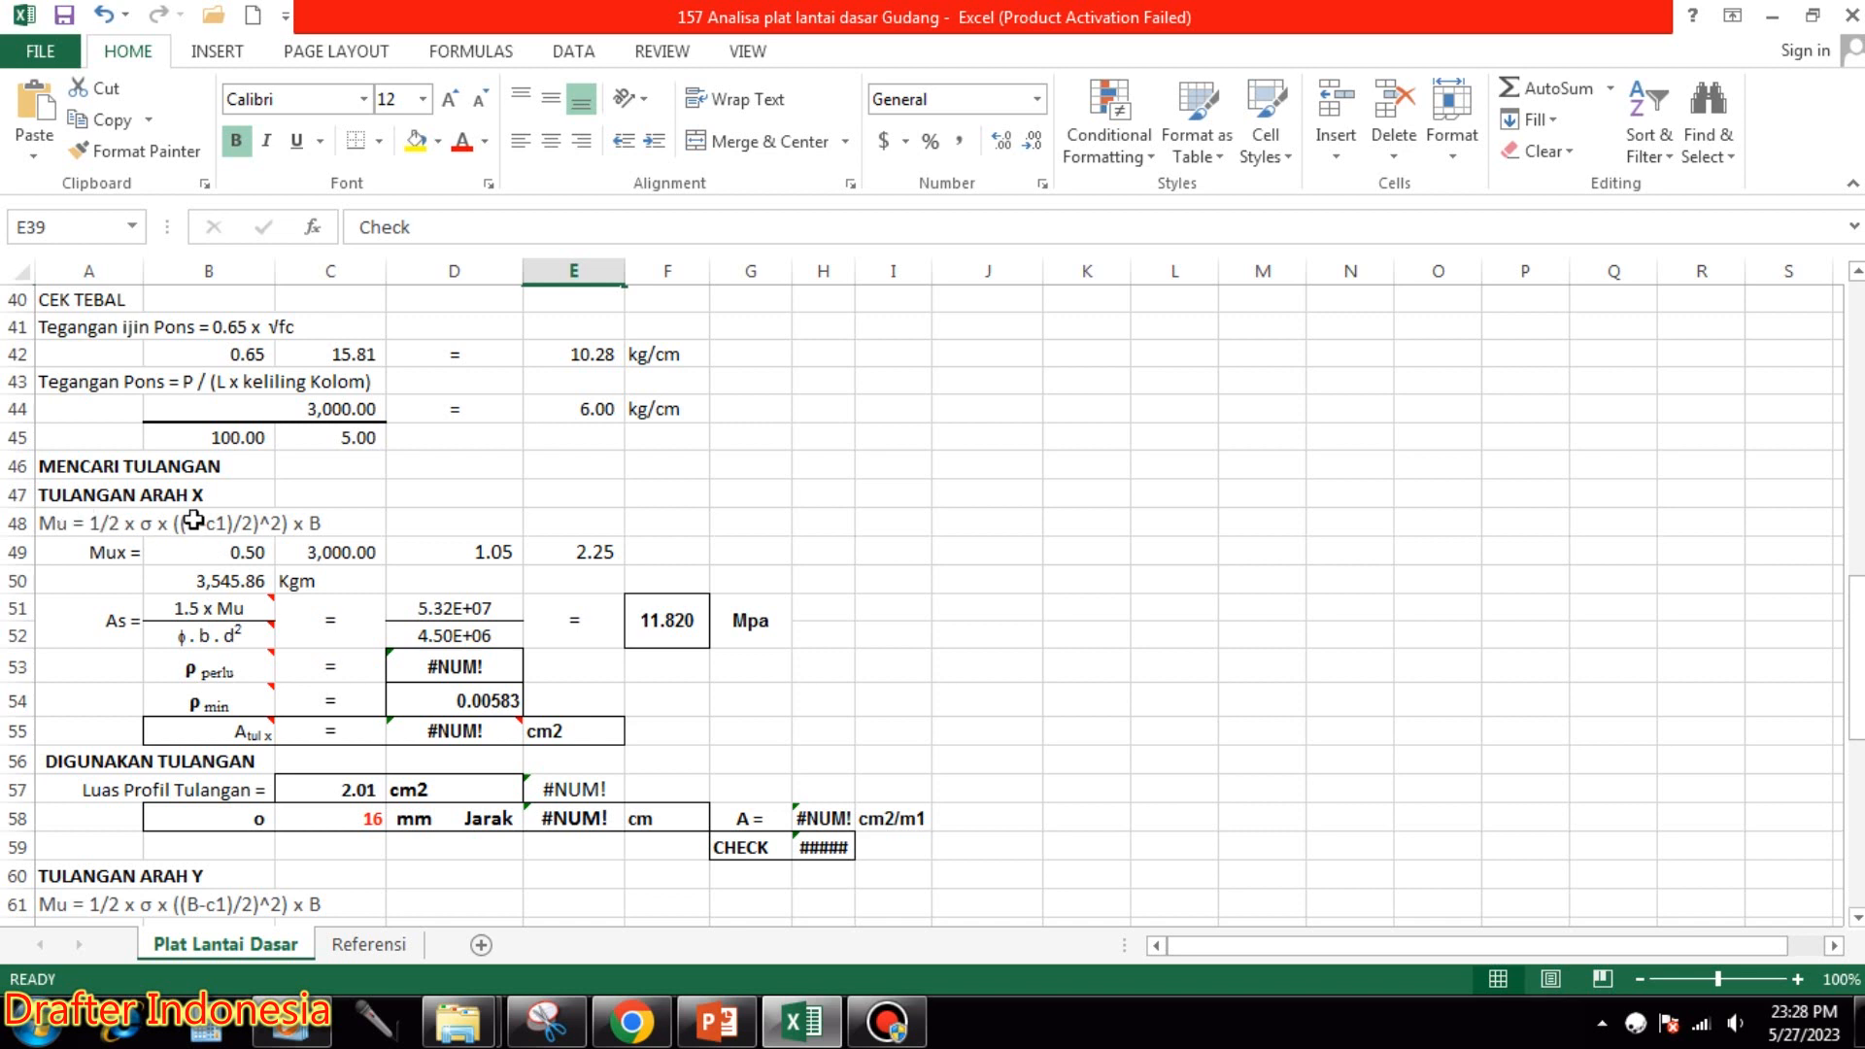
click(123, 556)
click(227, 552)
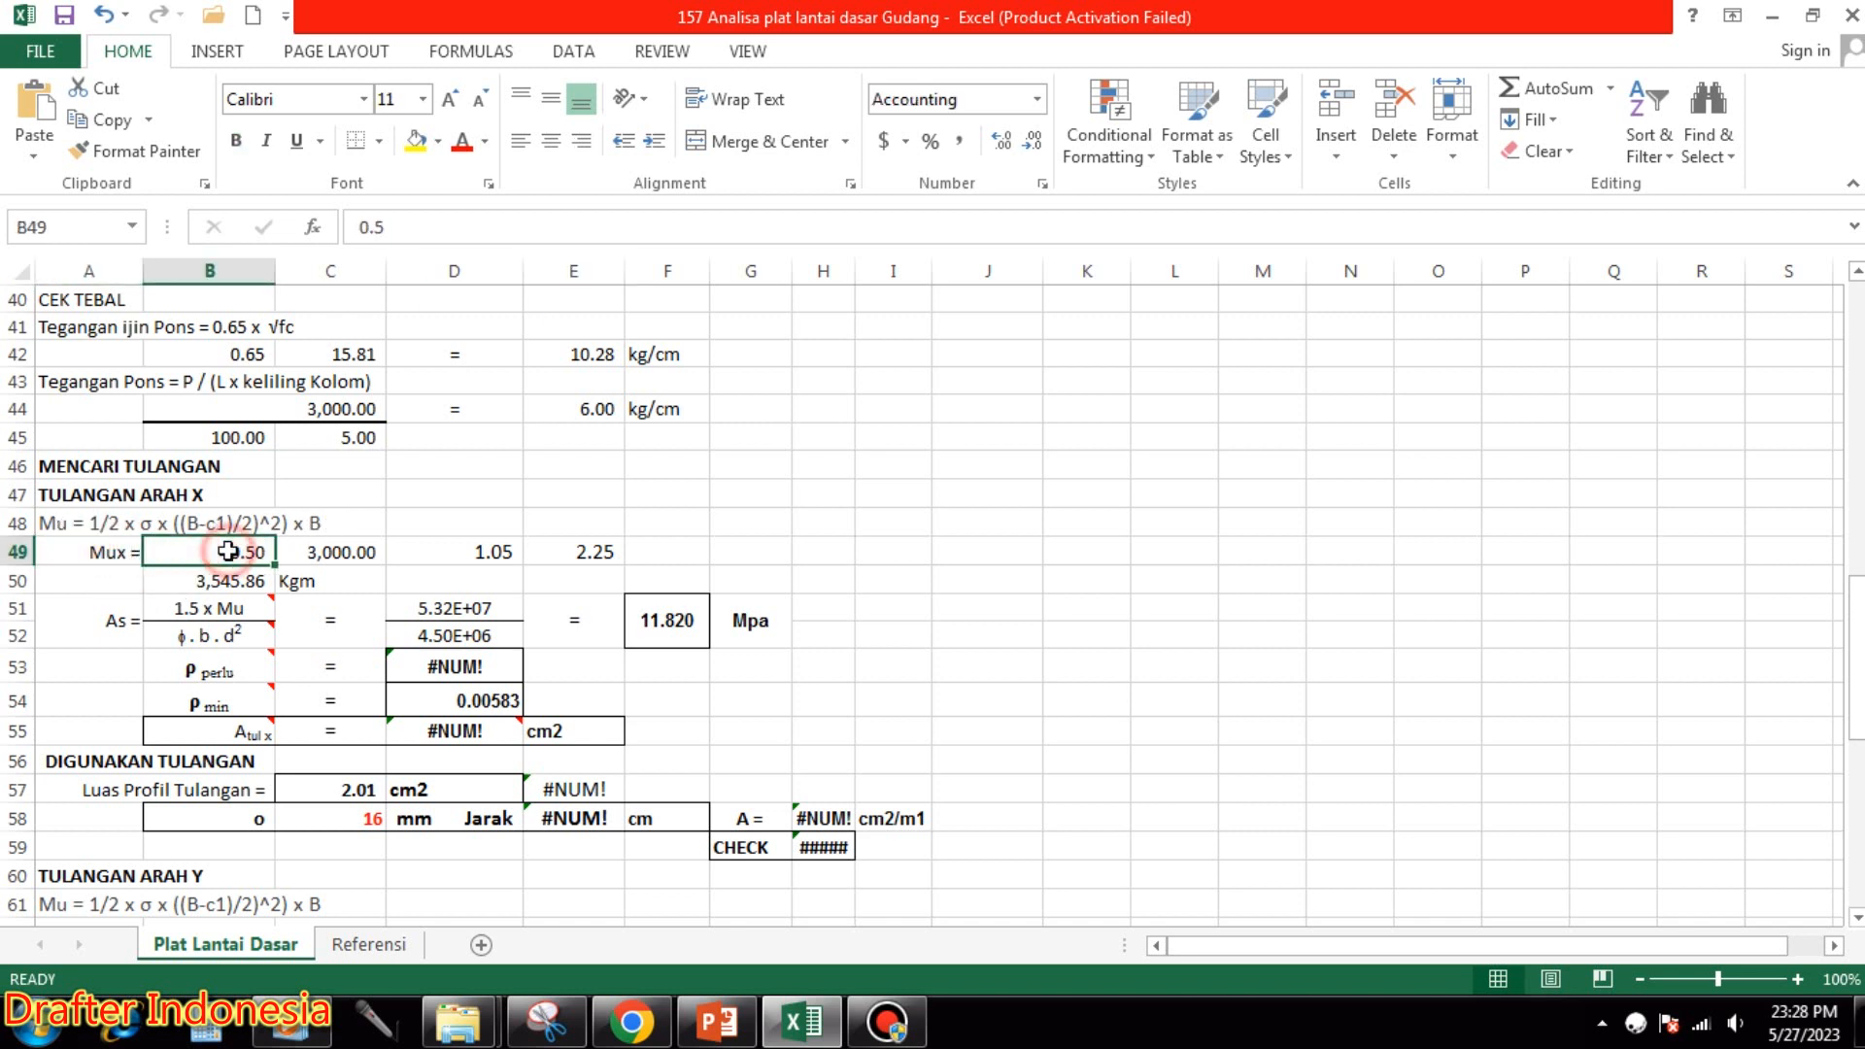
click(333, 551)
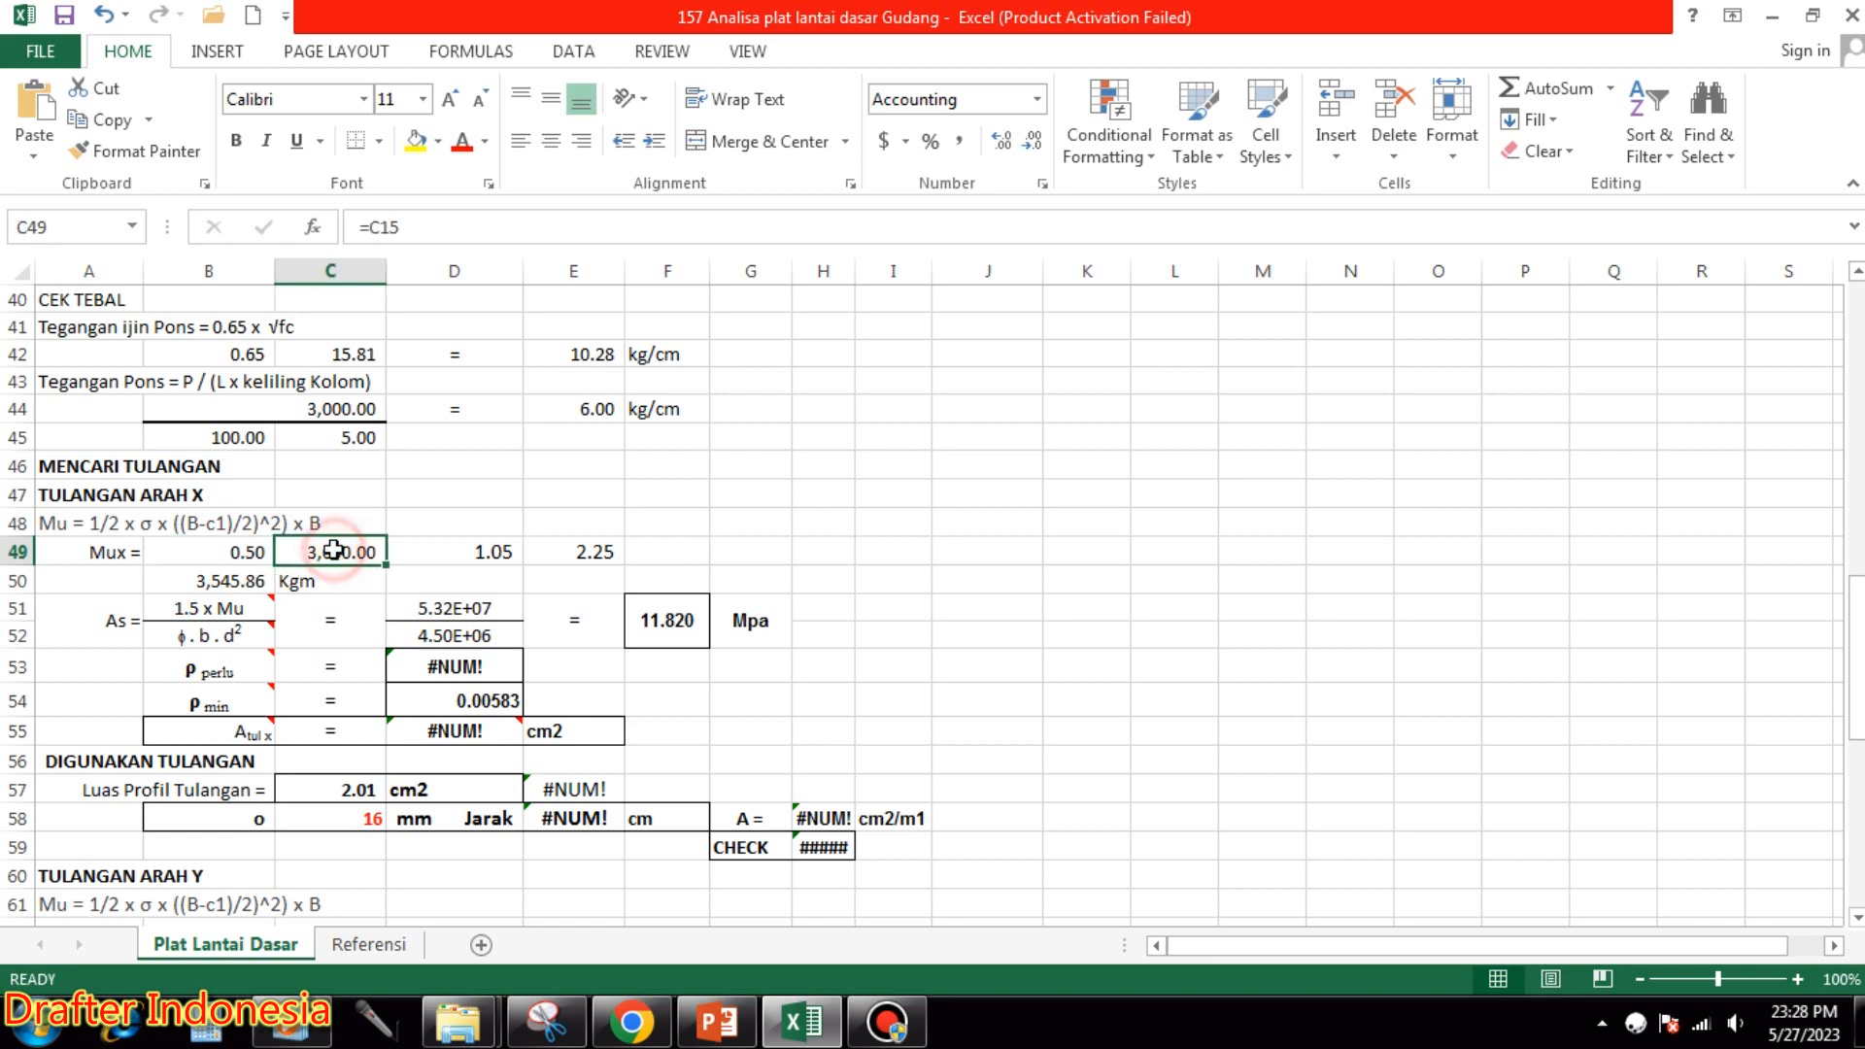
click(466, 552)
click(606, 549)
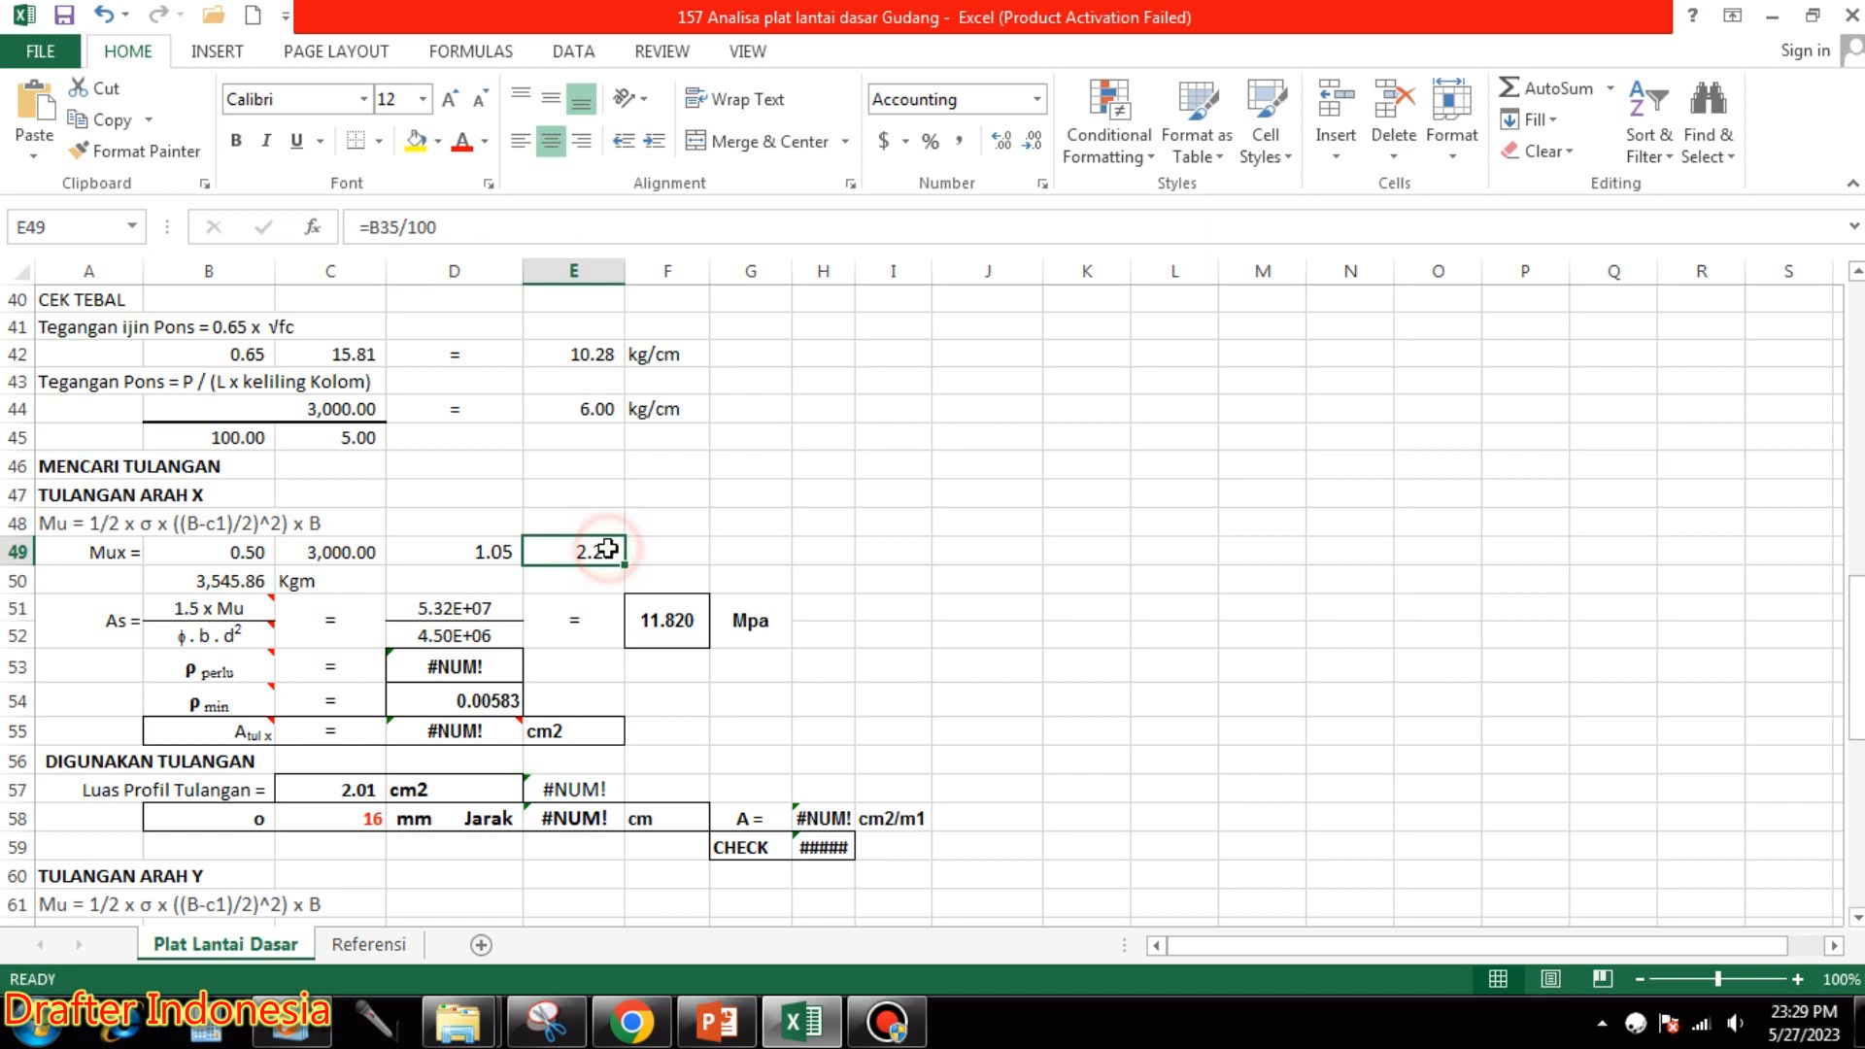
click(236, 582)
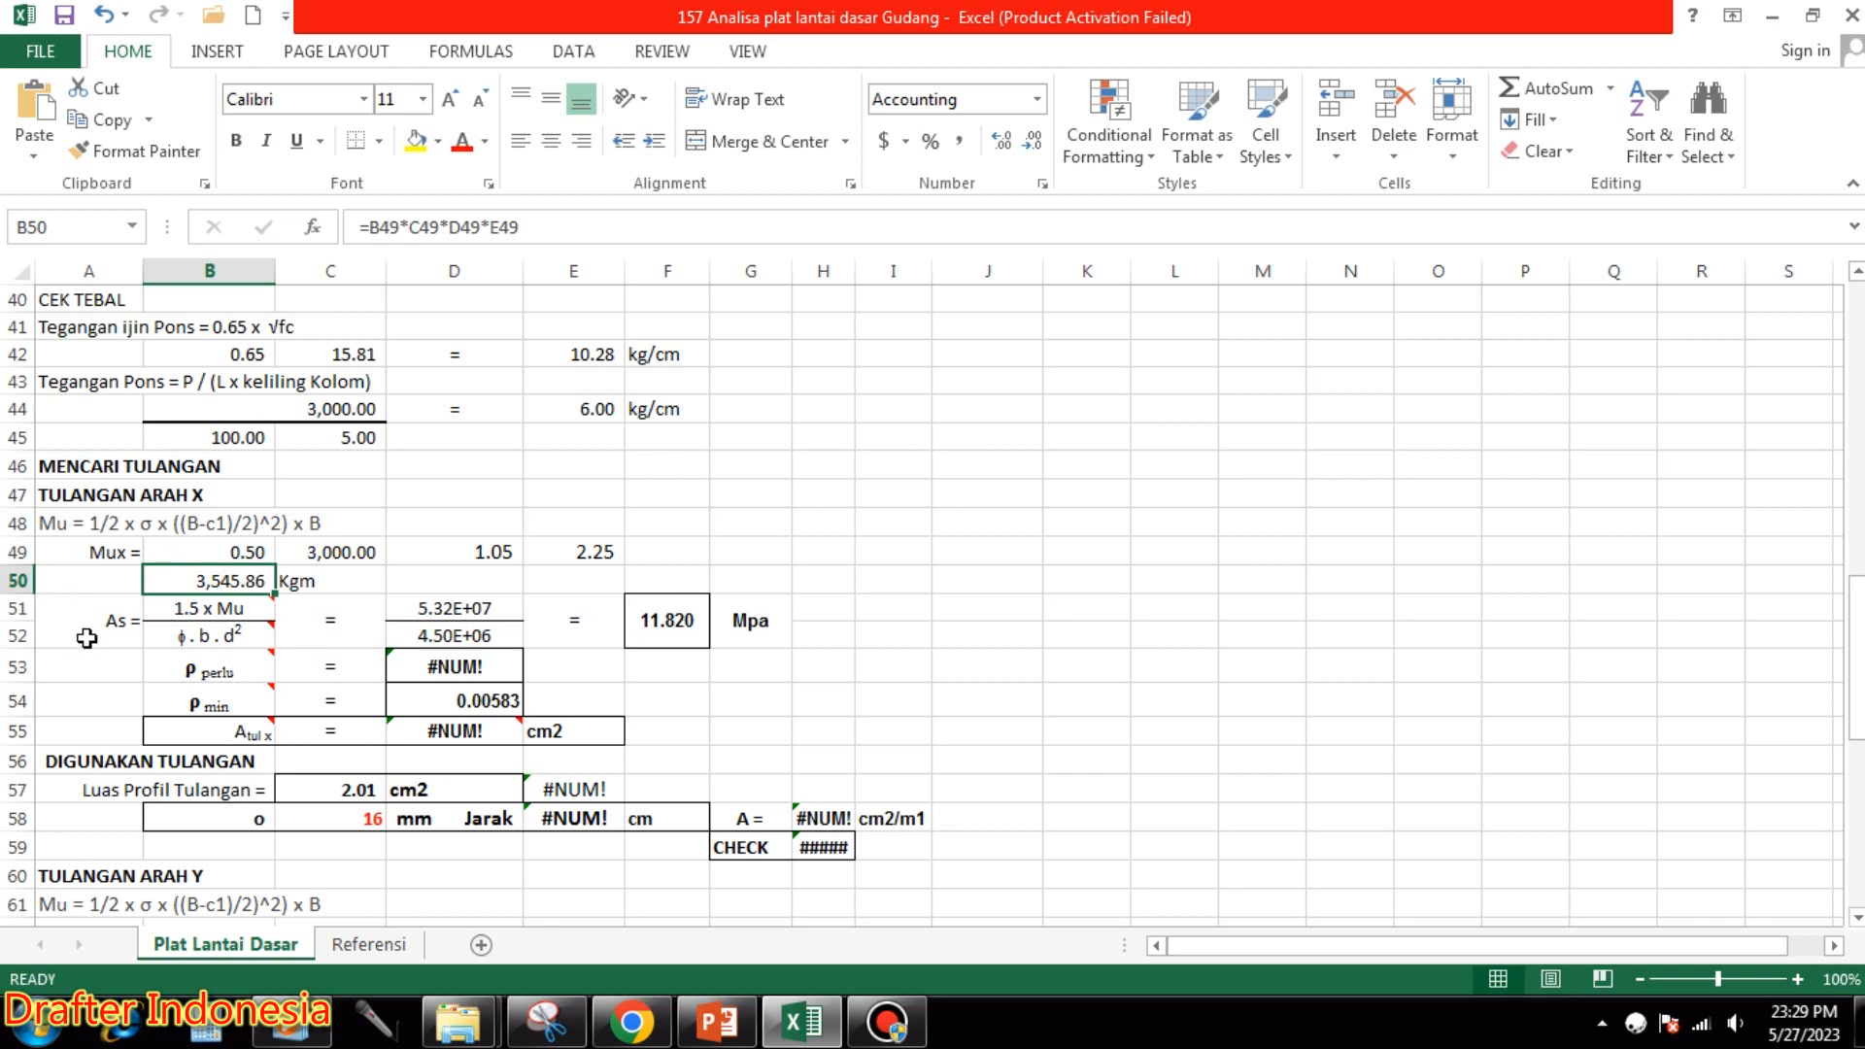
Examine the 1.5 x Mu numerator, the φ.b.d² denominator and the formula dividing them in the X-direction reinforcement section.
click(240, 609)
click(240, 635)
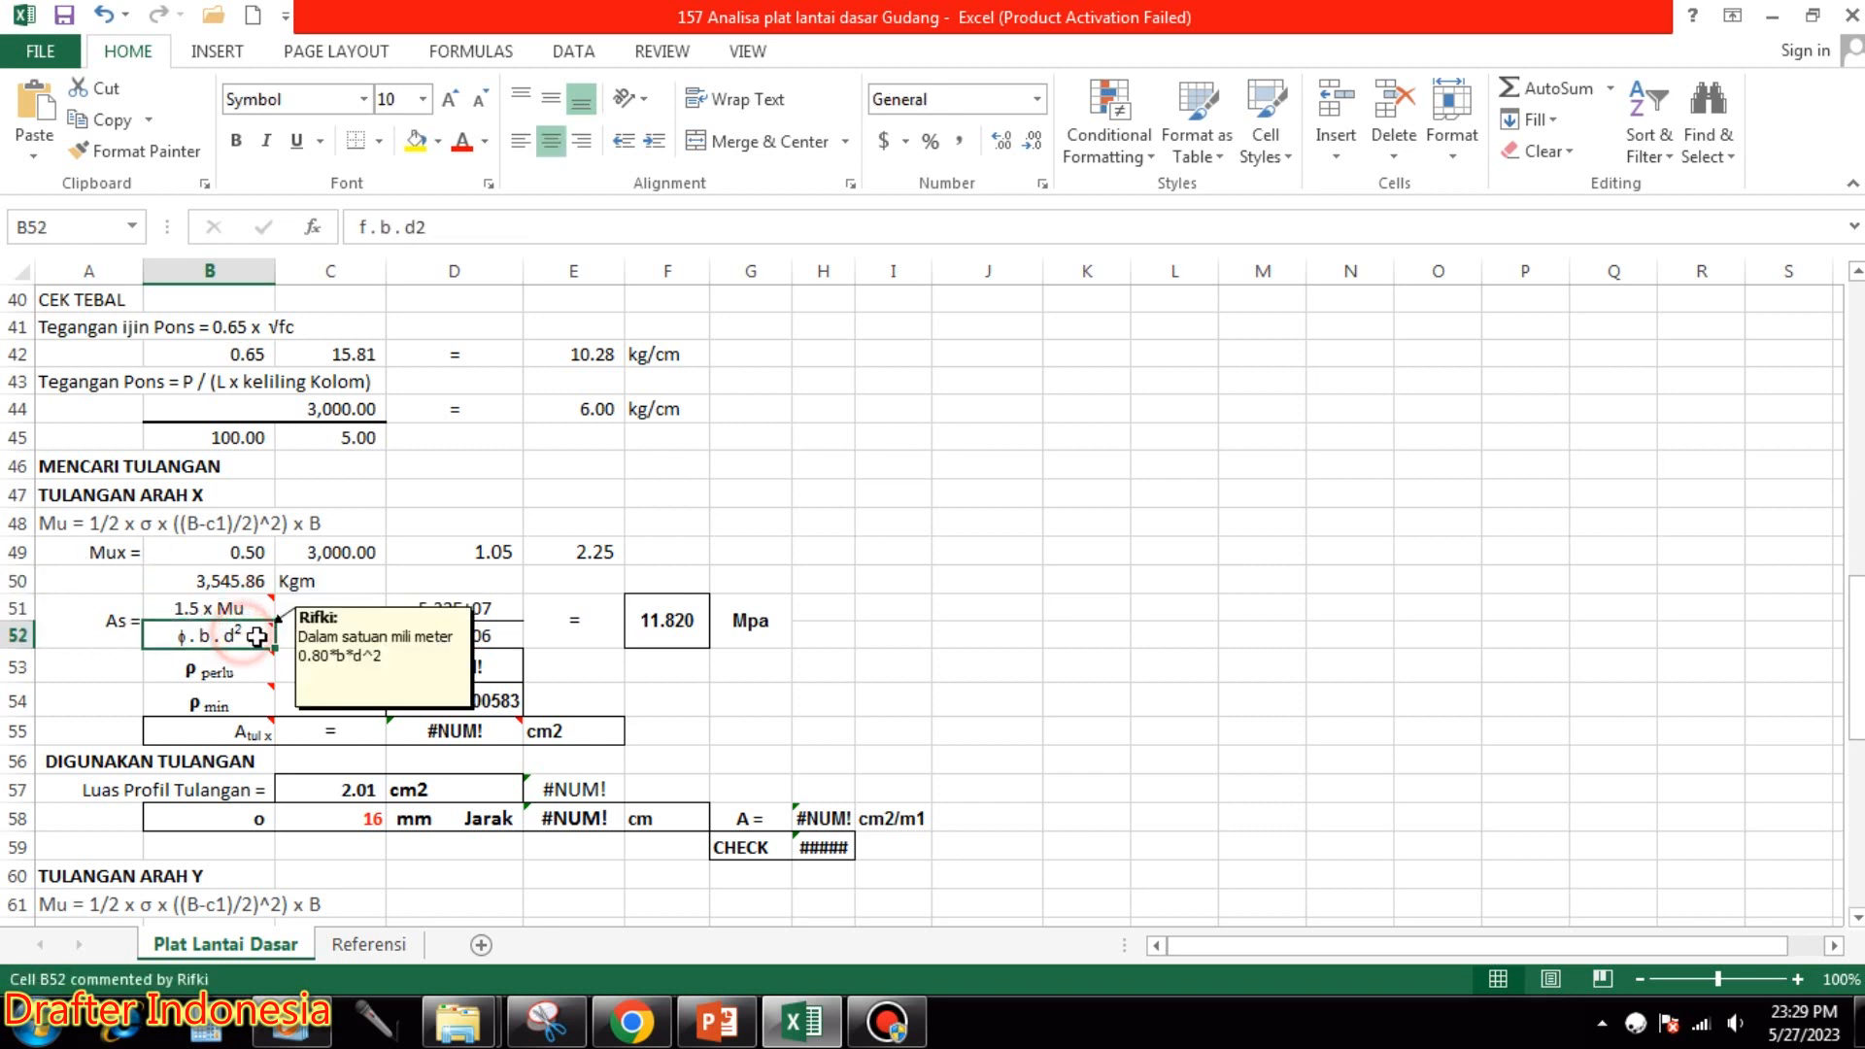
click(507, 606)
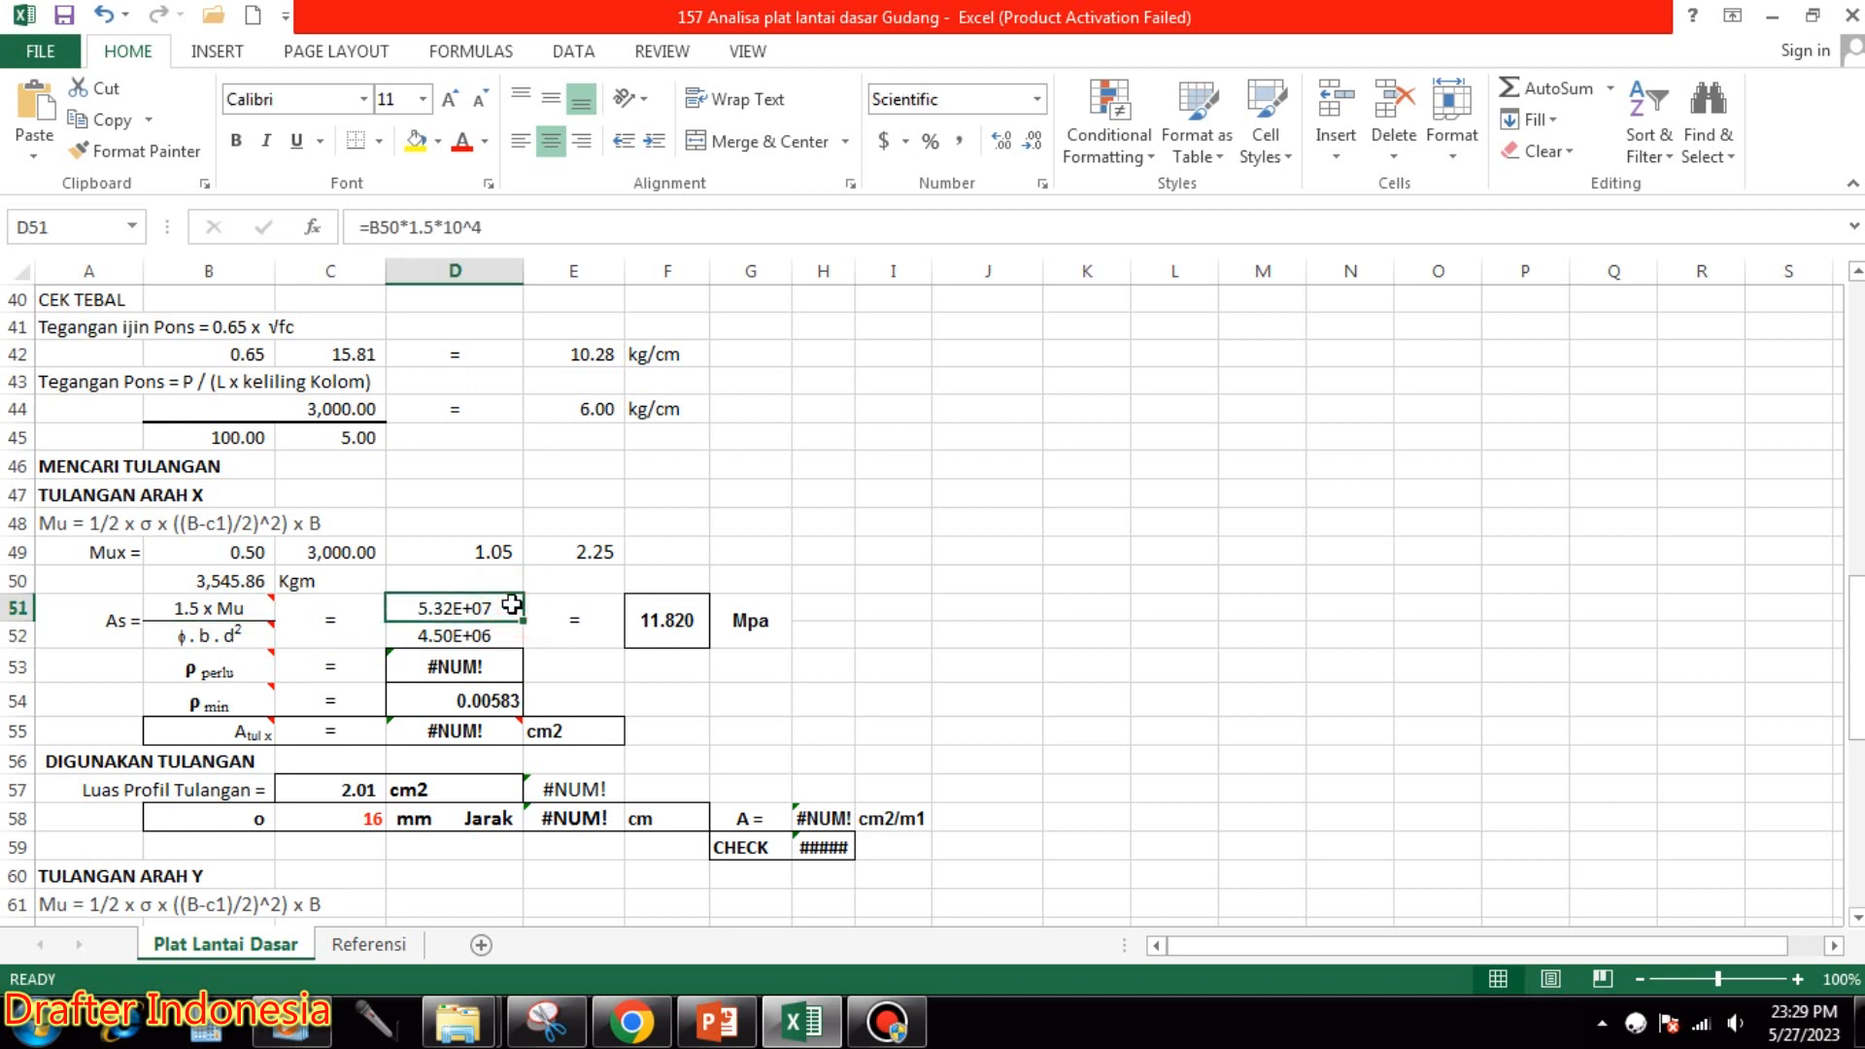
click(510, 635)
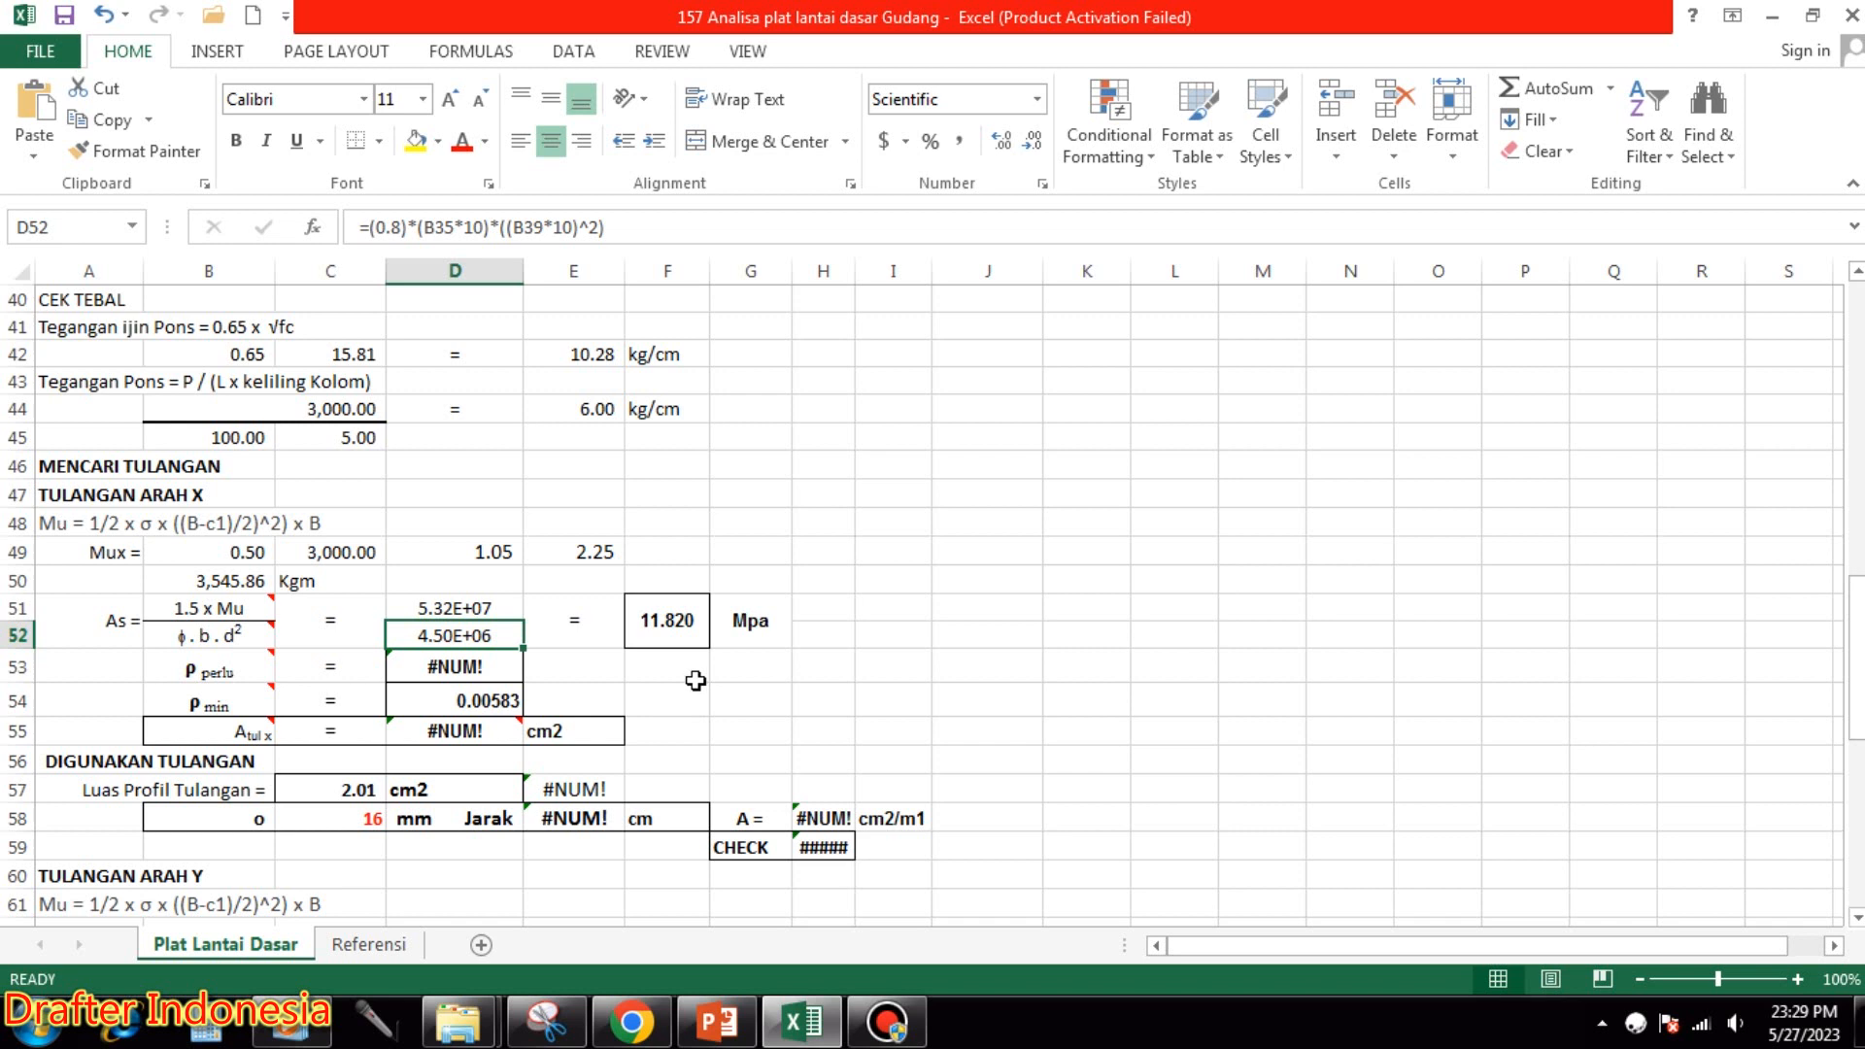
click(681, 637)
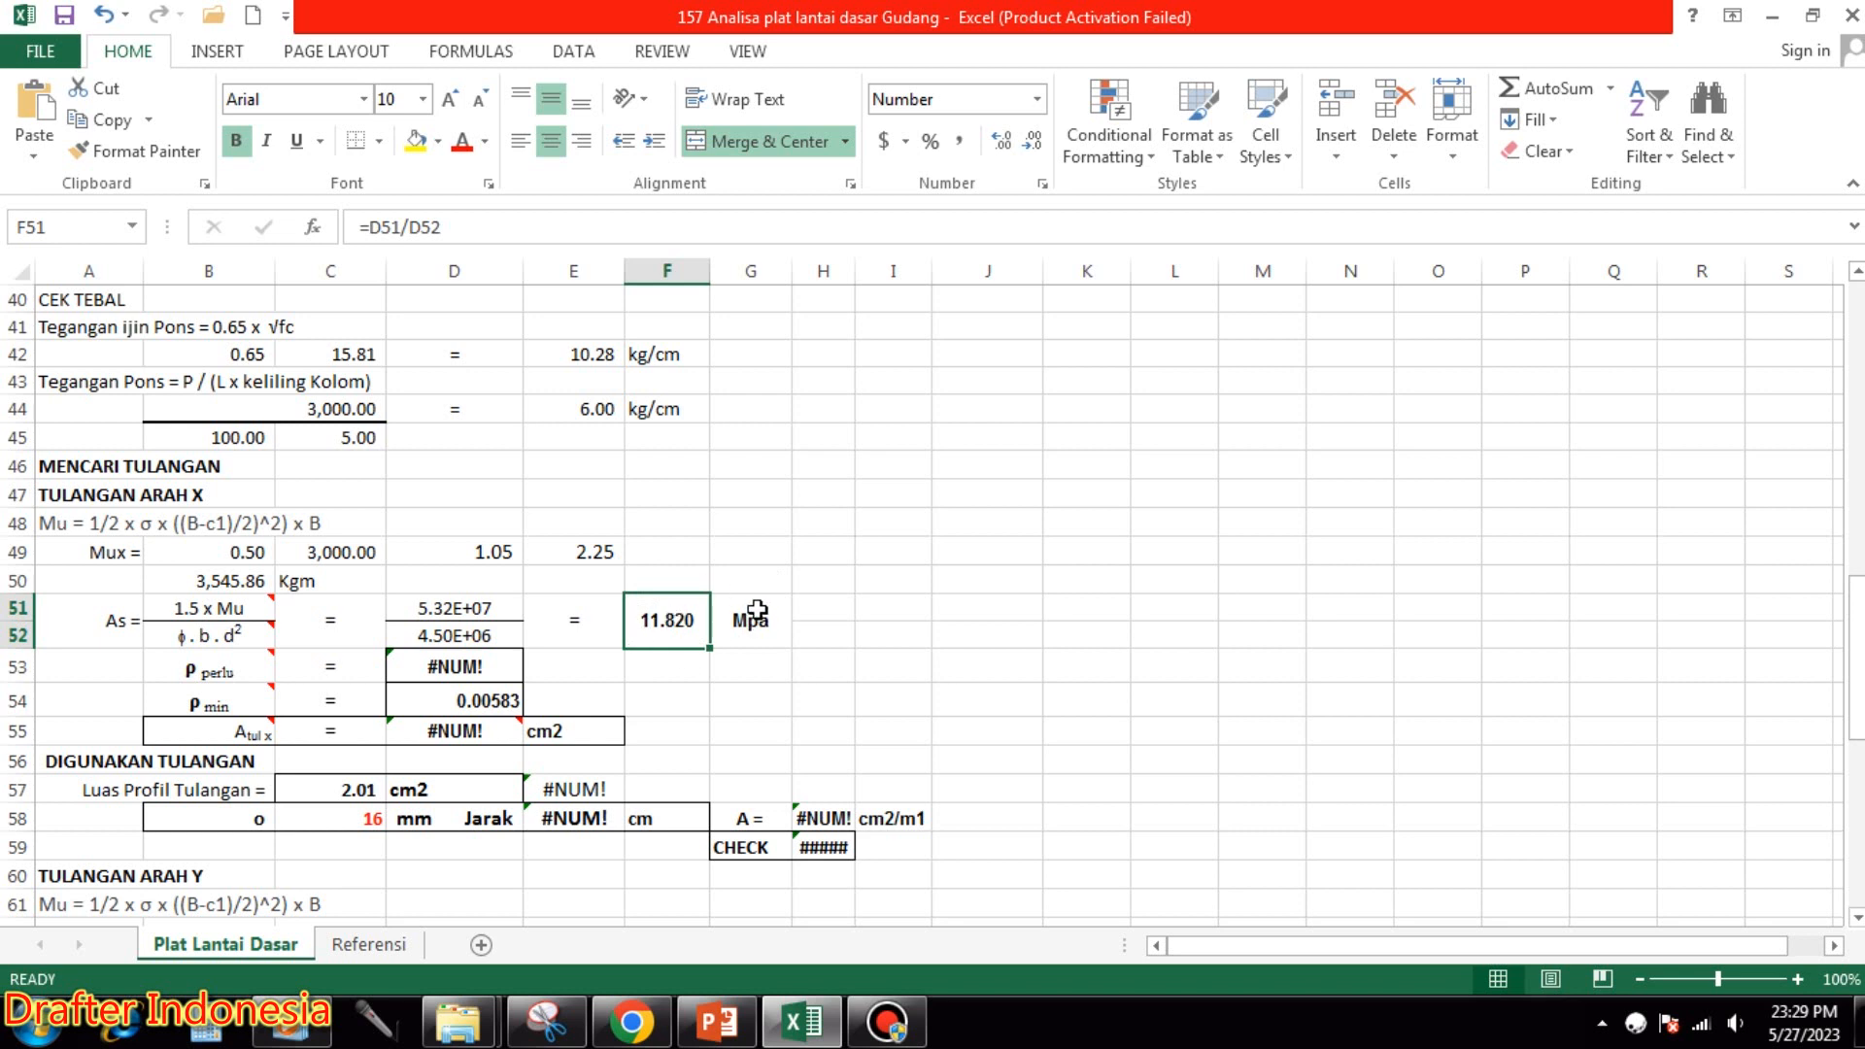
Change the "As =" label beside the 1.5 x Mu / φ.b.d² fraction to "K =".
double_click(130, 622)
double_click(116, 618)
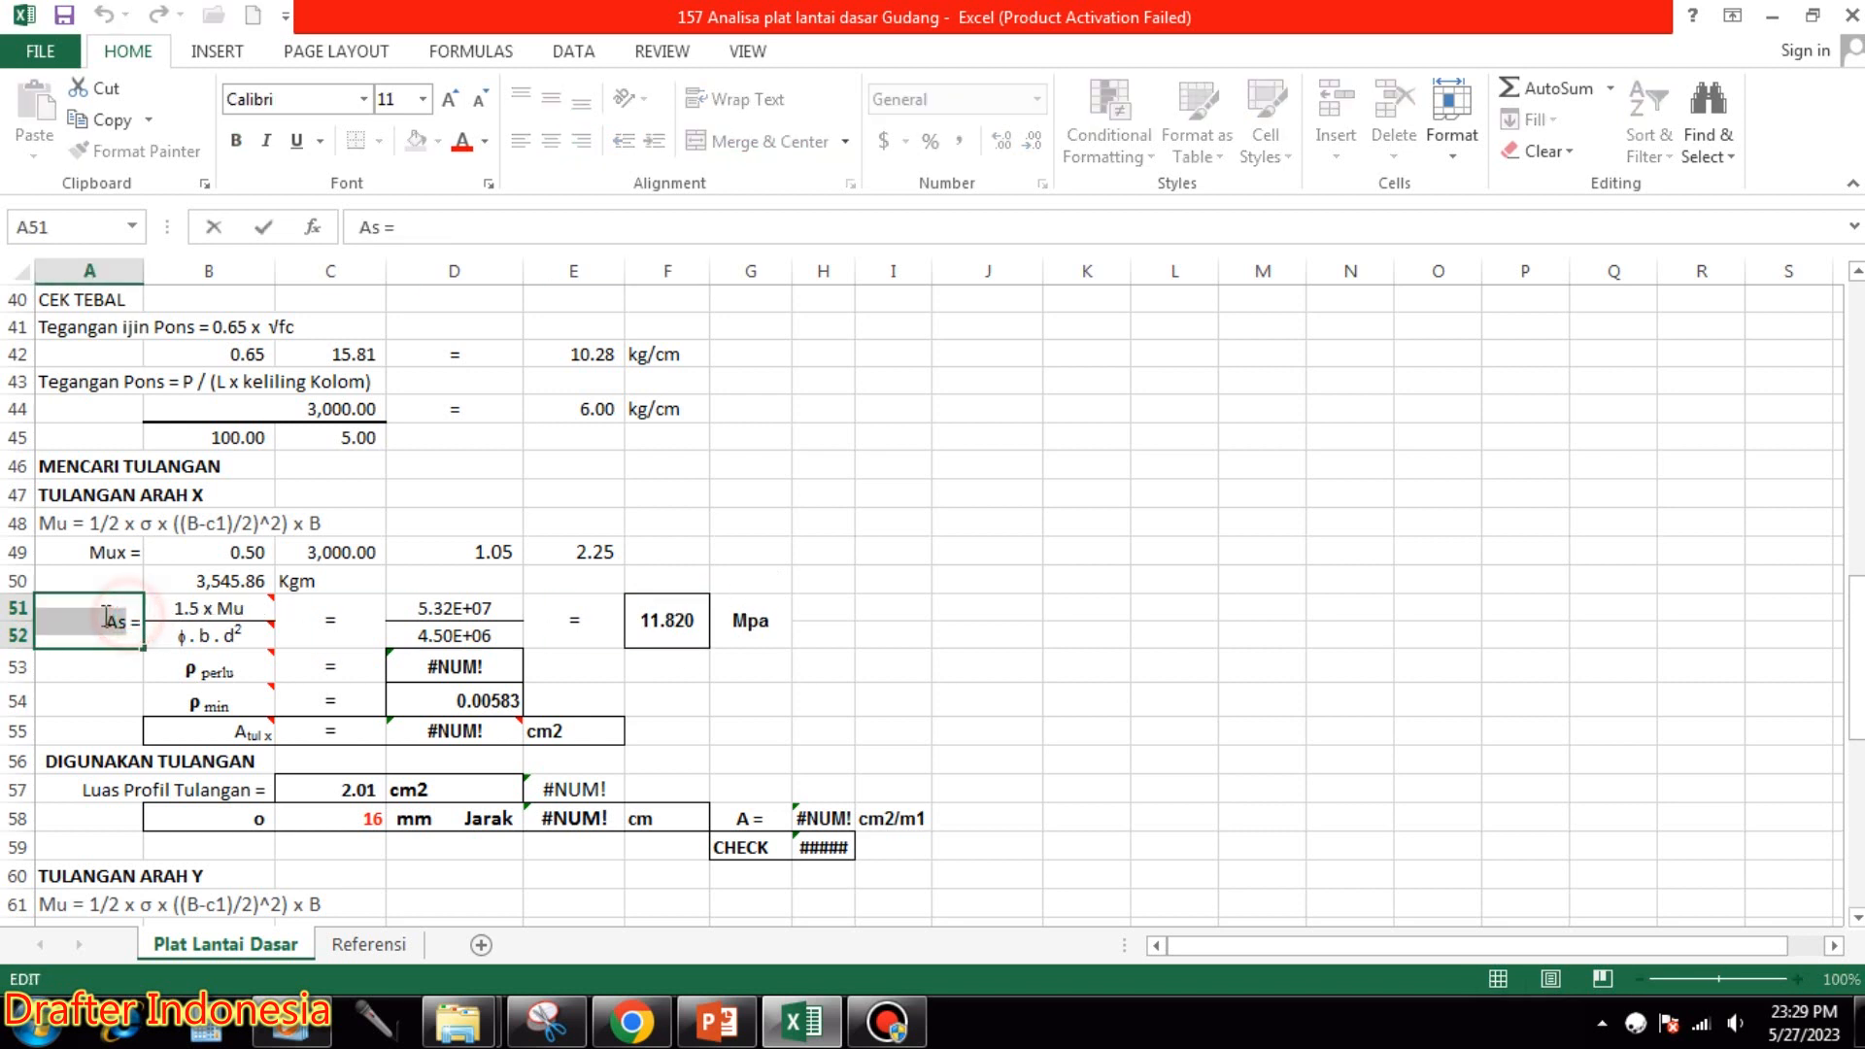
text(K)
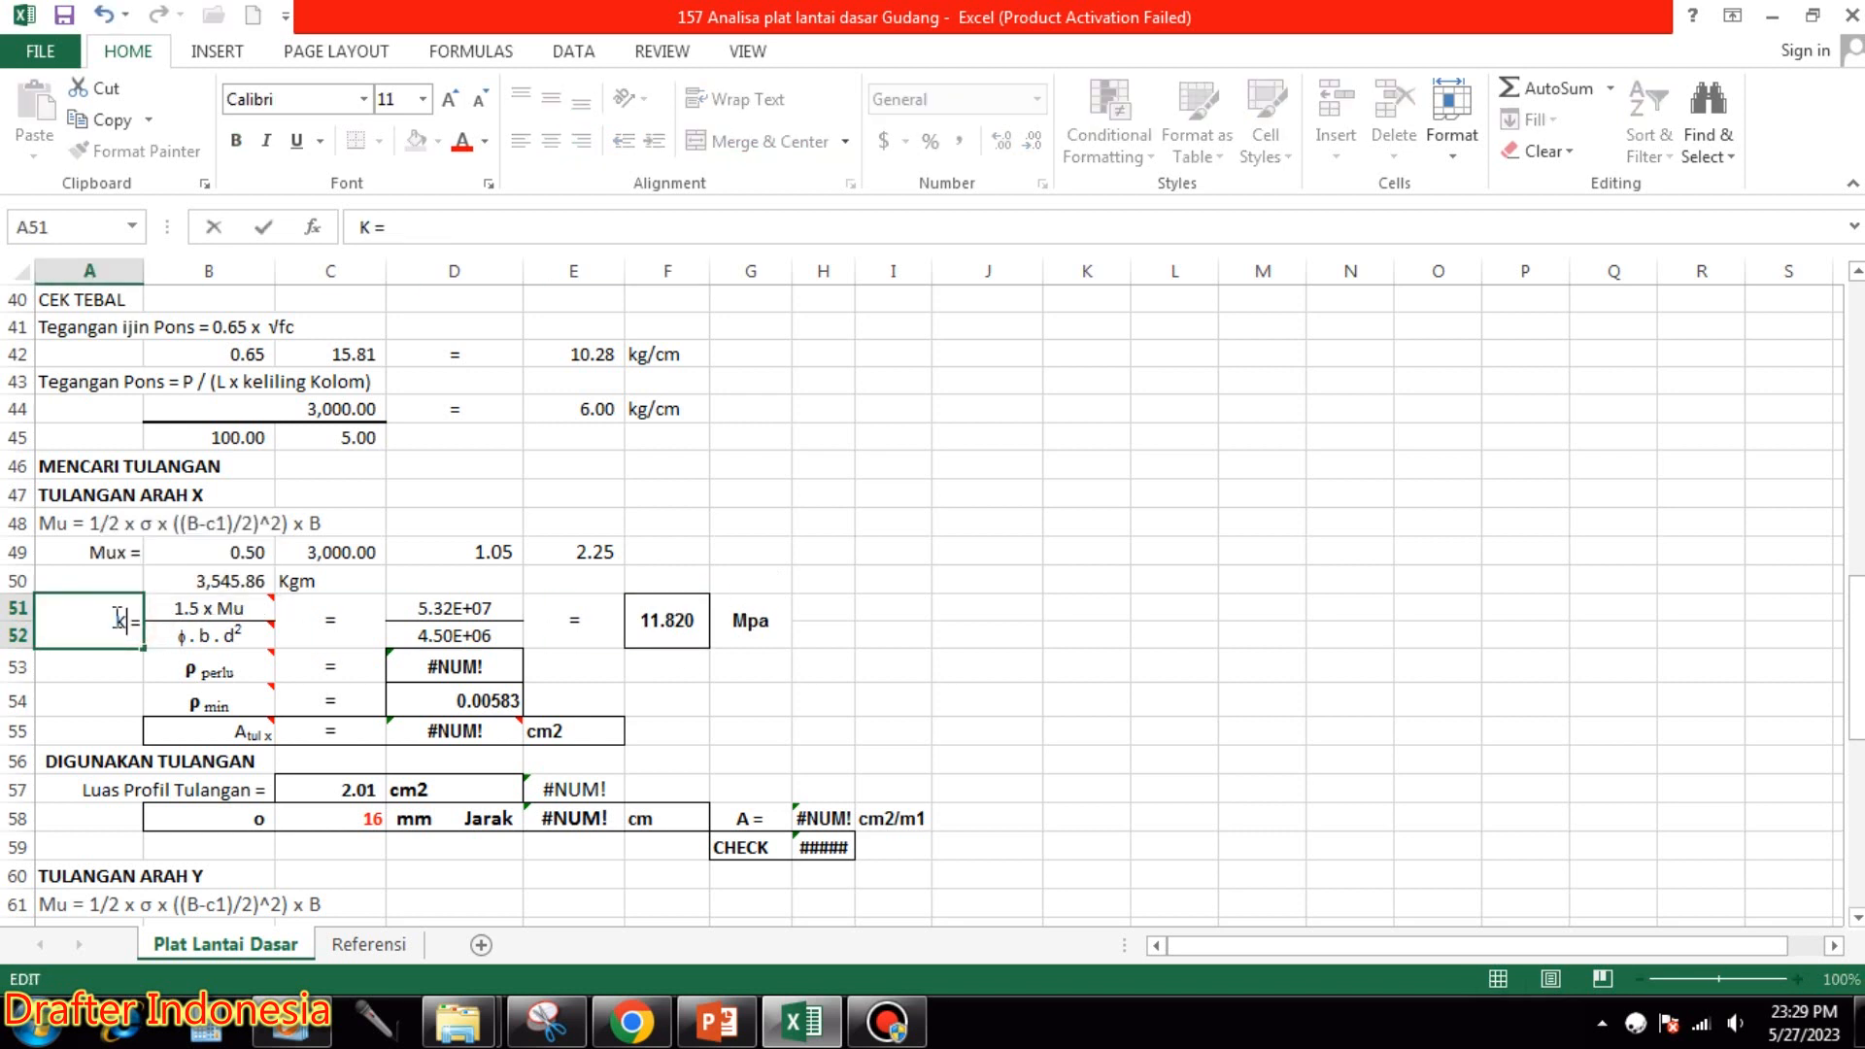
click(1074, 629)
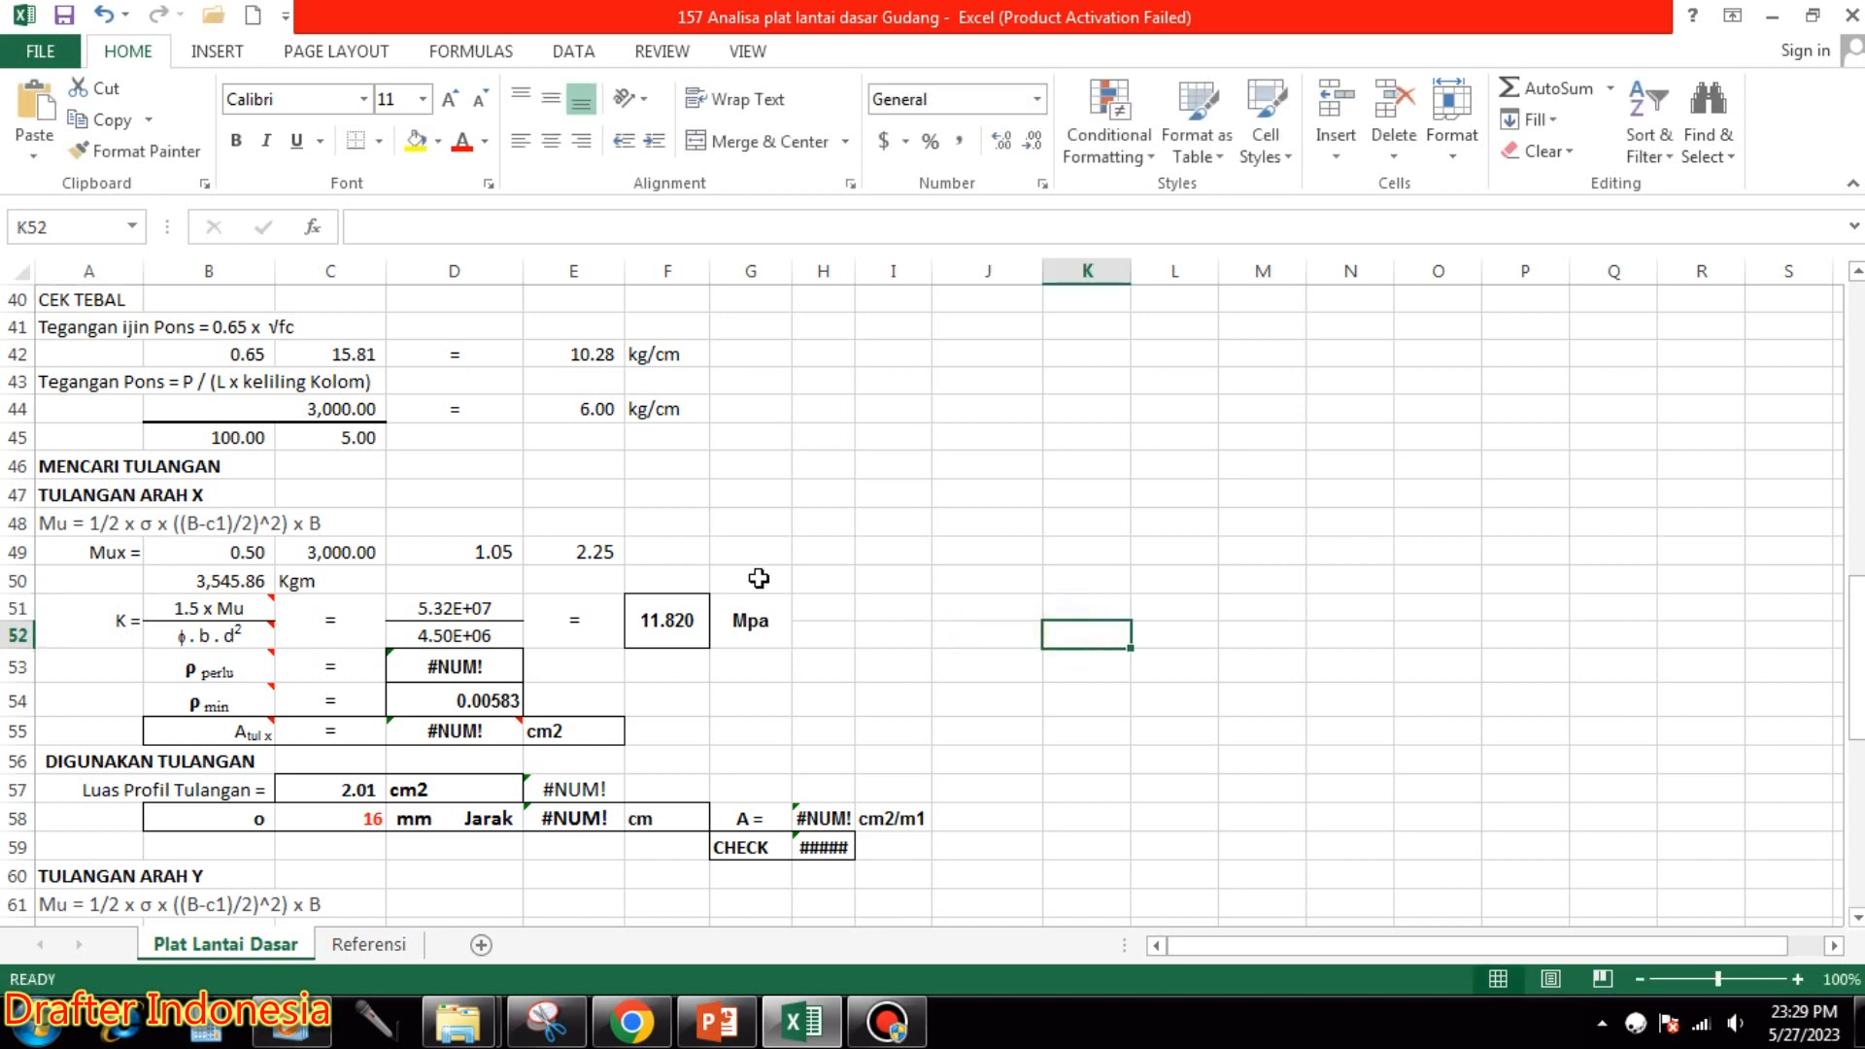
Examine the K result with its Mpa unit and the ρ perlu row in the X-direction reinforcement section.
click(671, 622)
click(763, 626)
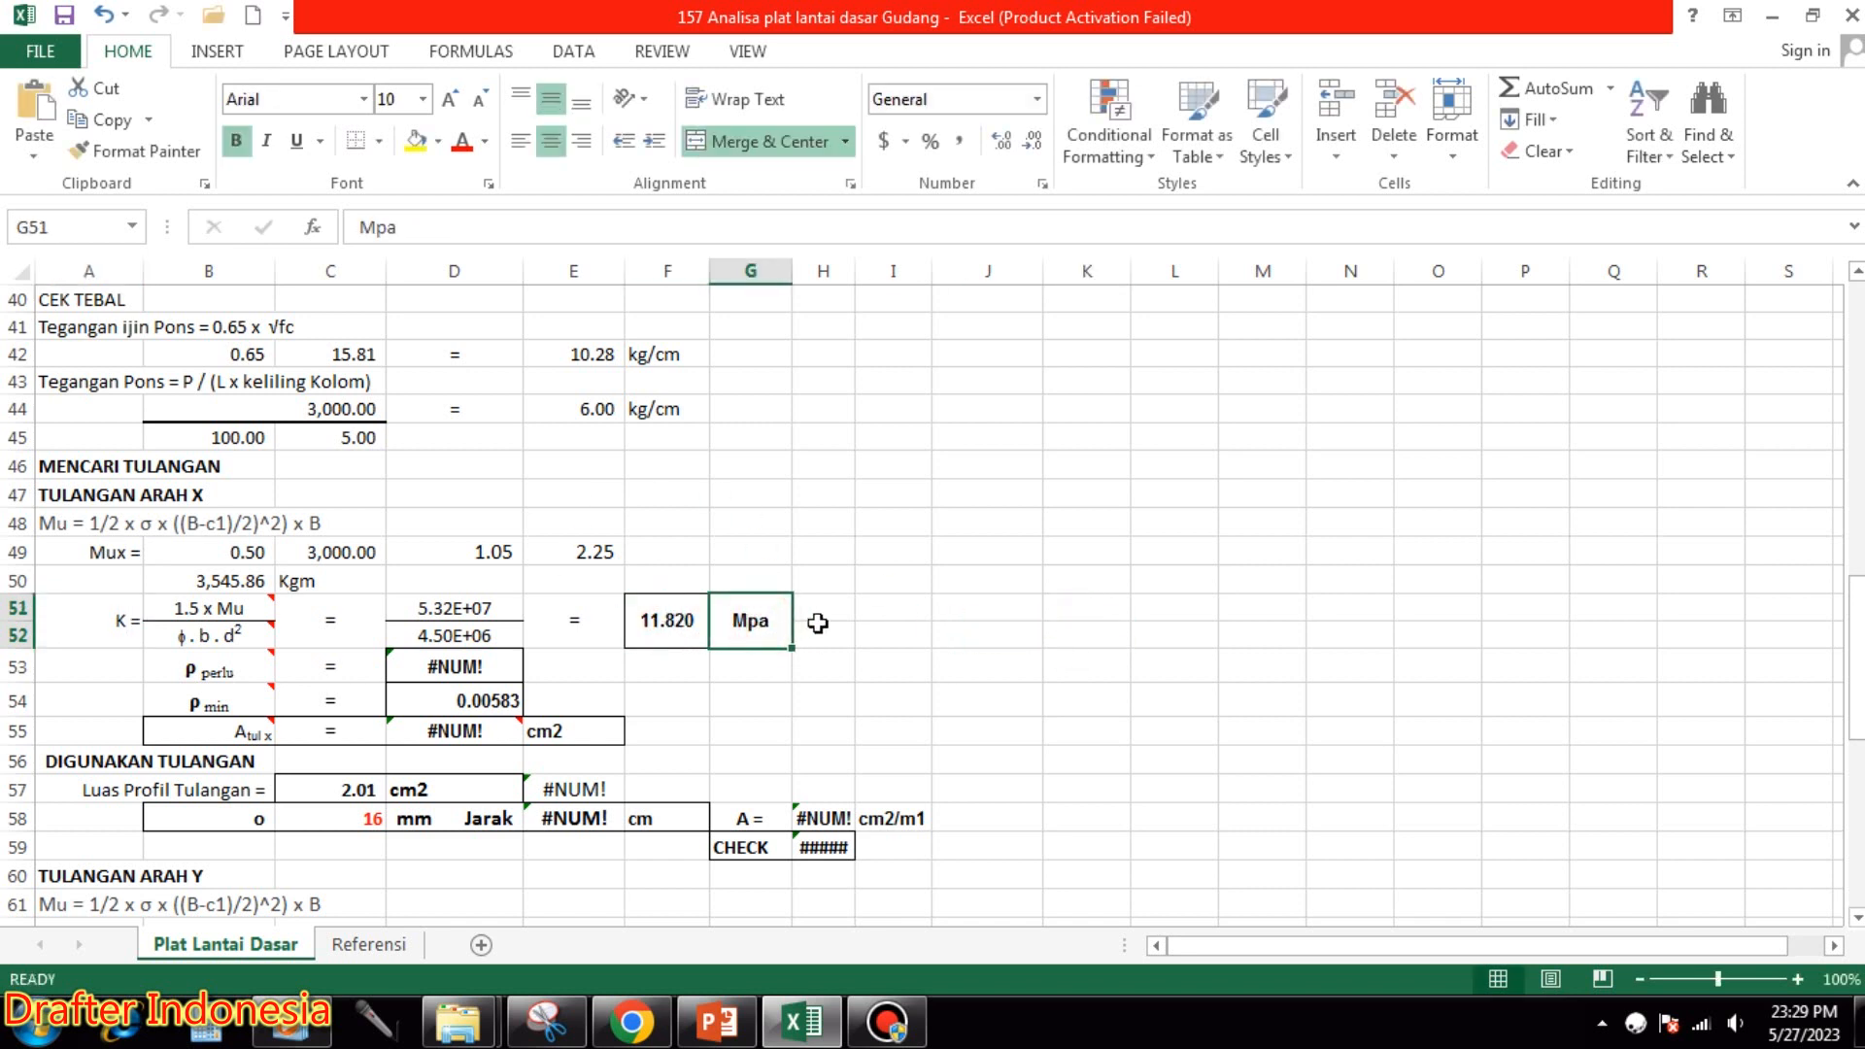
click(222, 670)
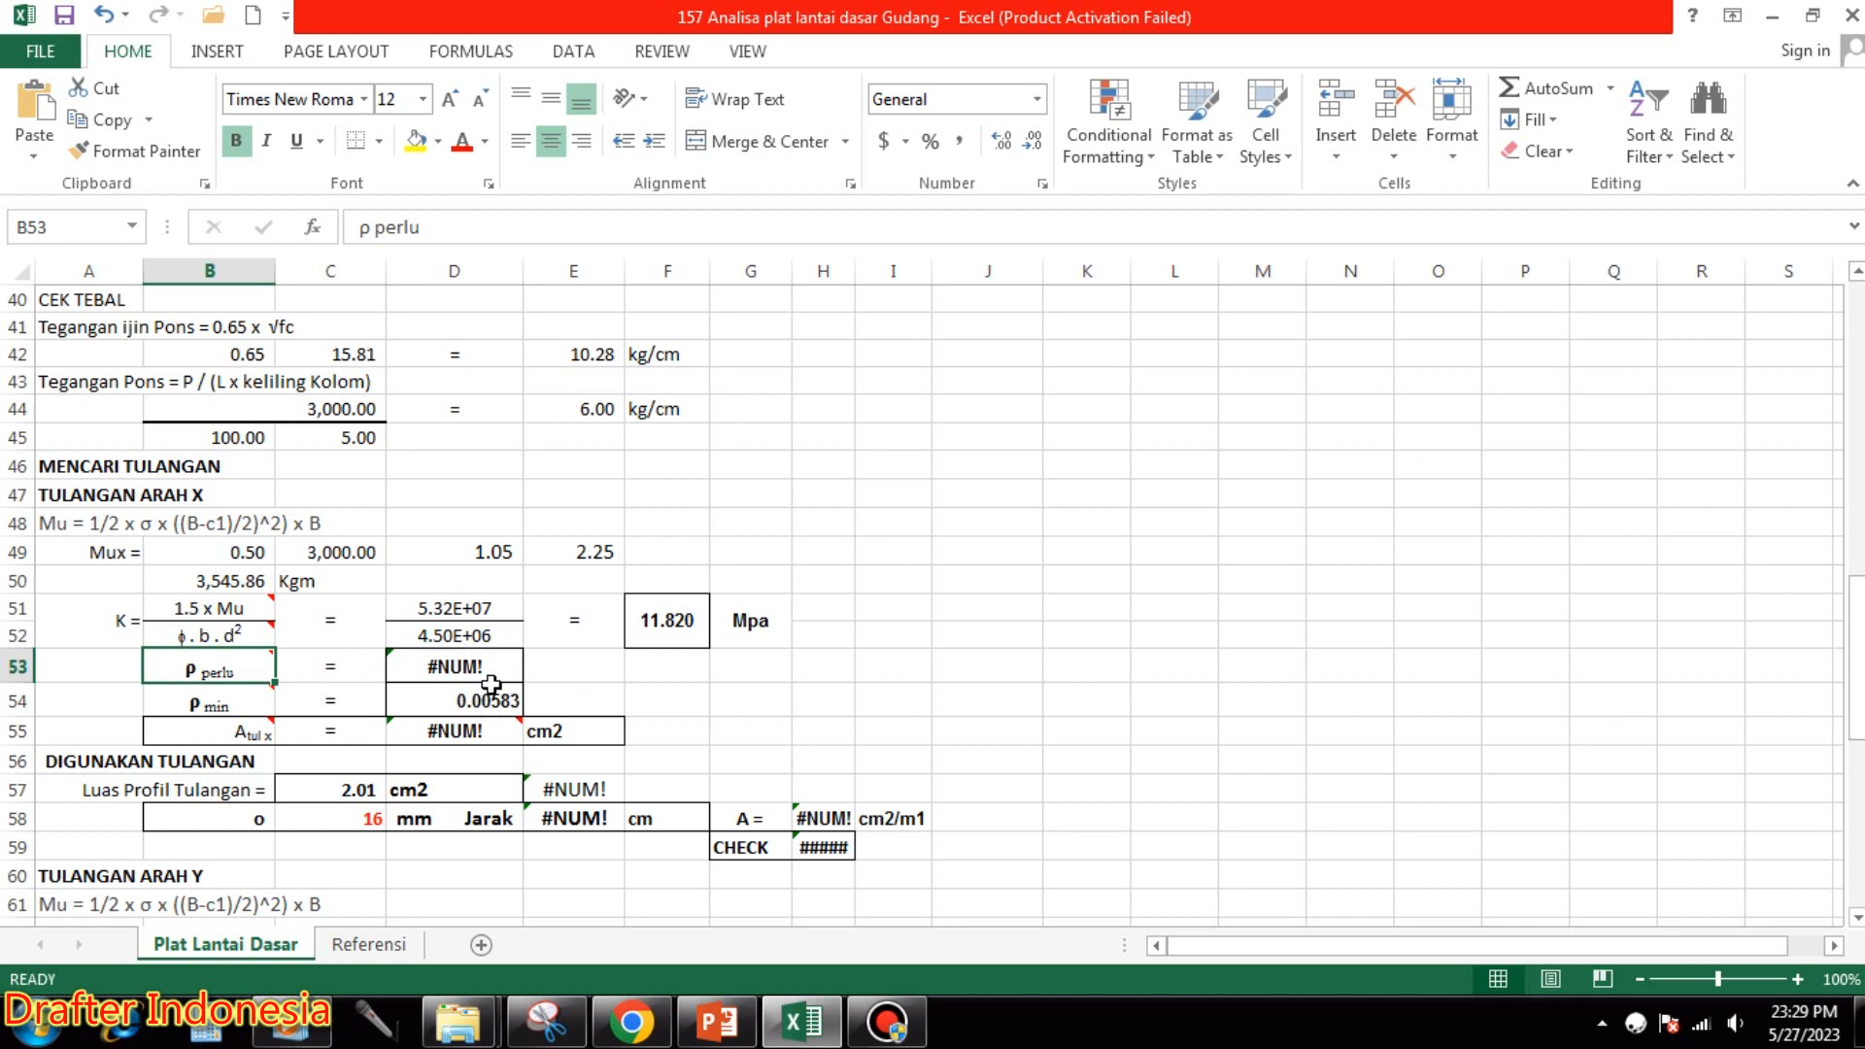
Set the steel grade Mutu baja (fy) to 3900 kg/cm2 and check the X-direction reinforcement calculation.
scroll(491, 685, up, 12)
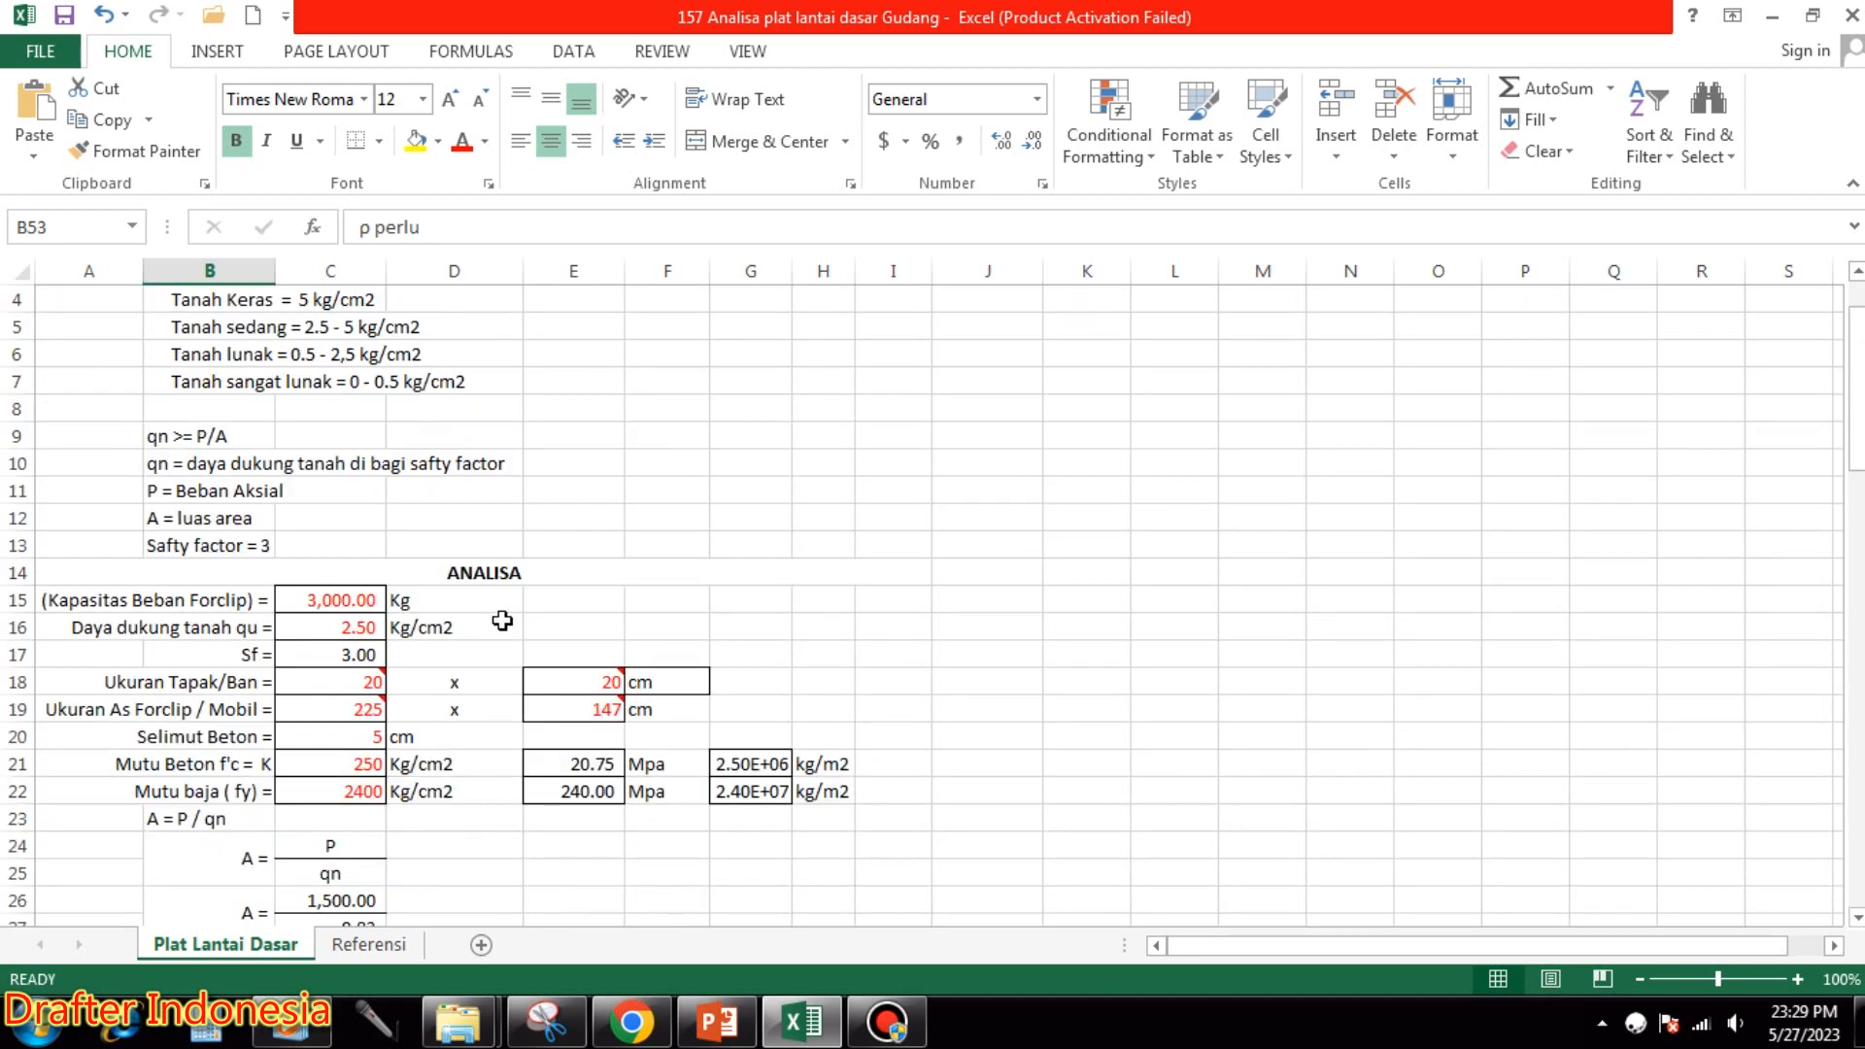
click(367, 787)
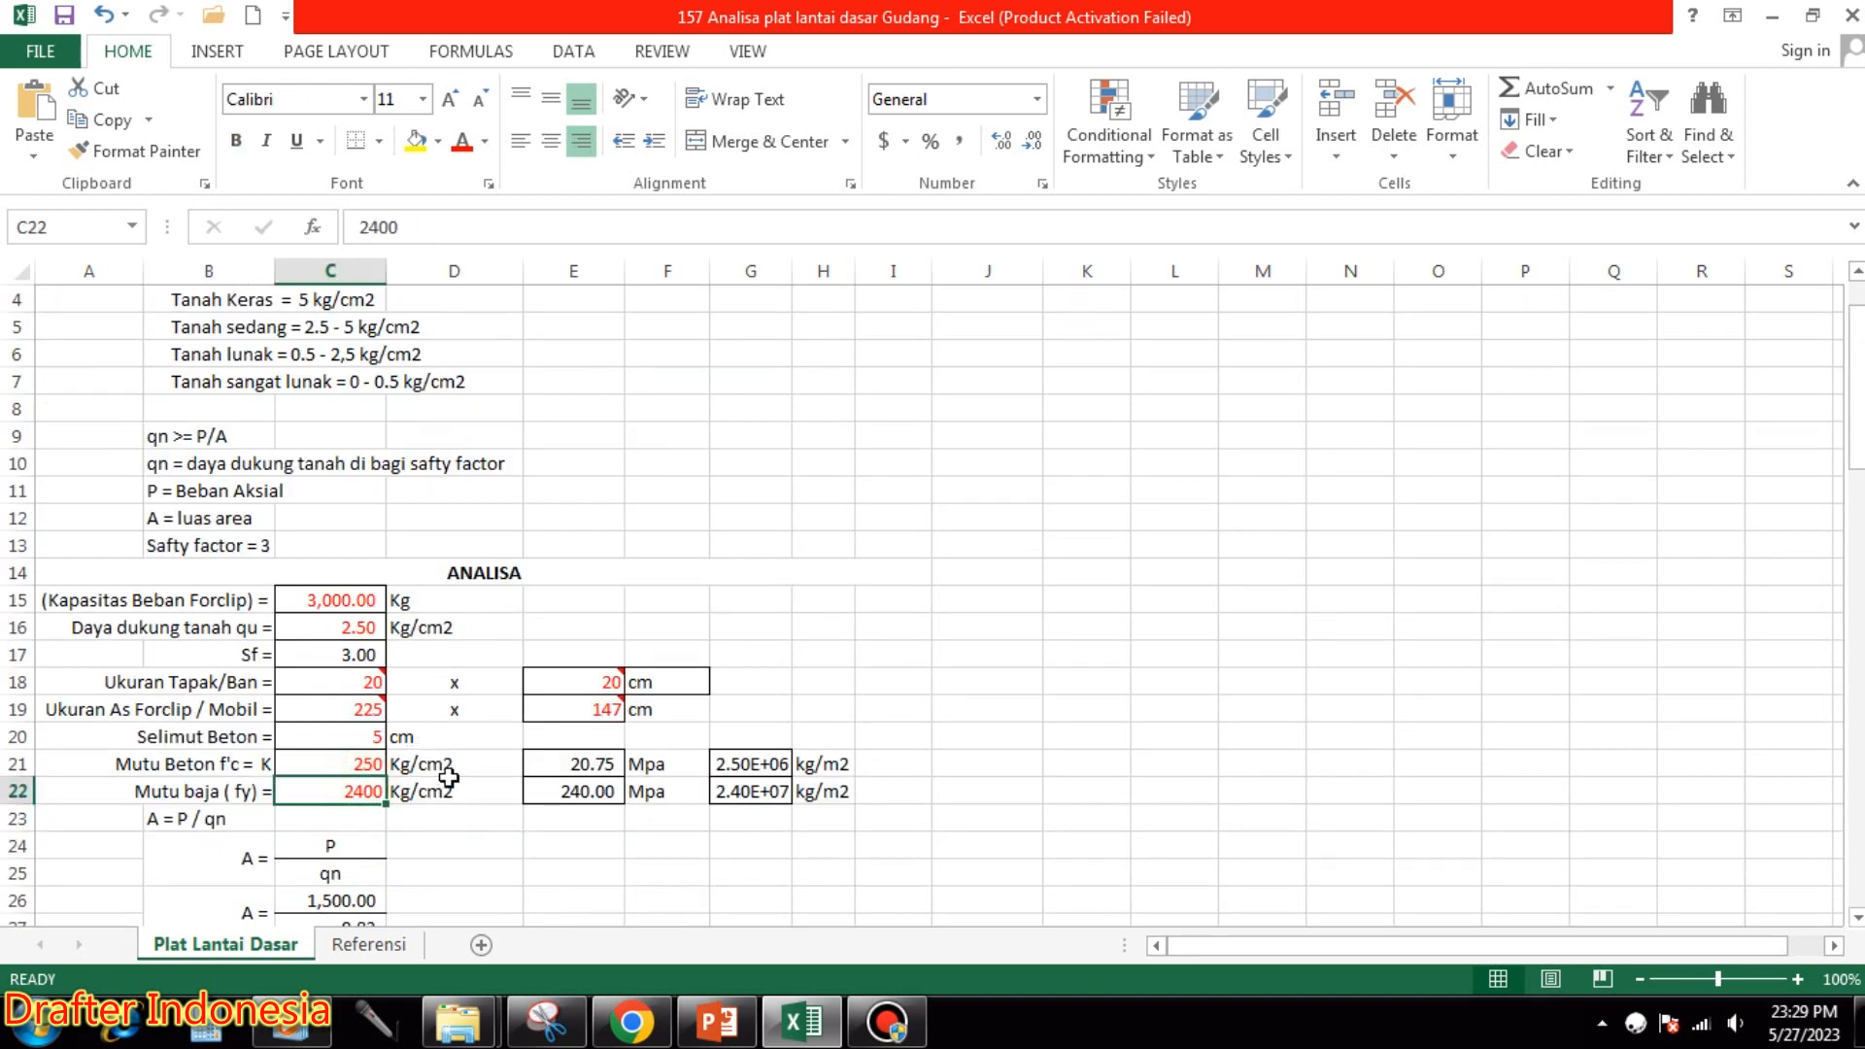
text(39)
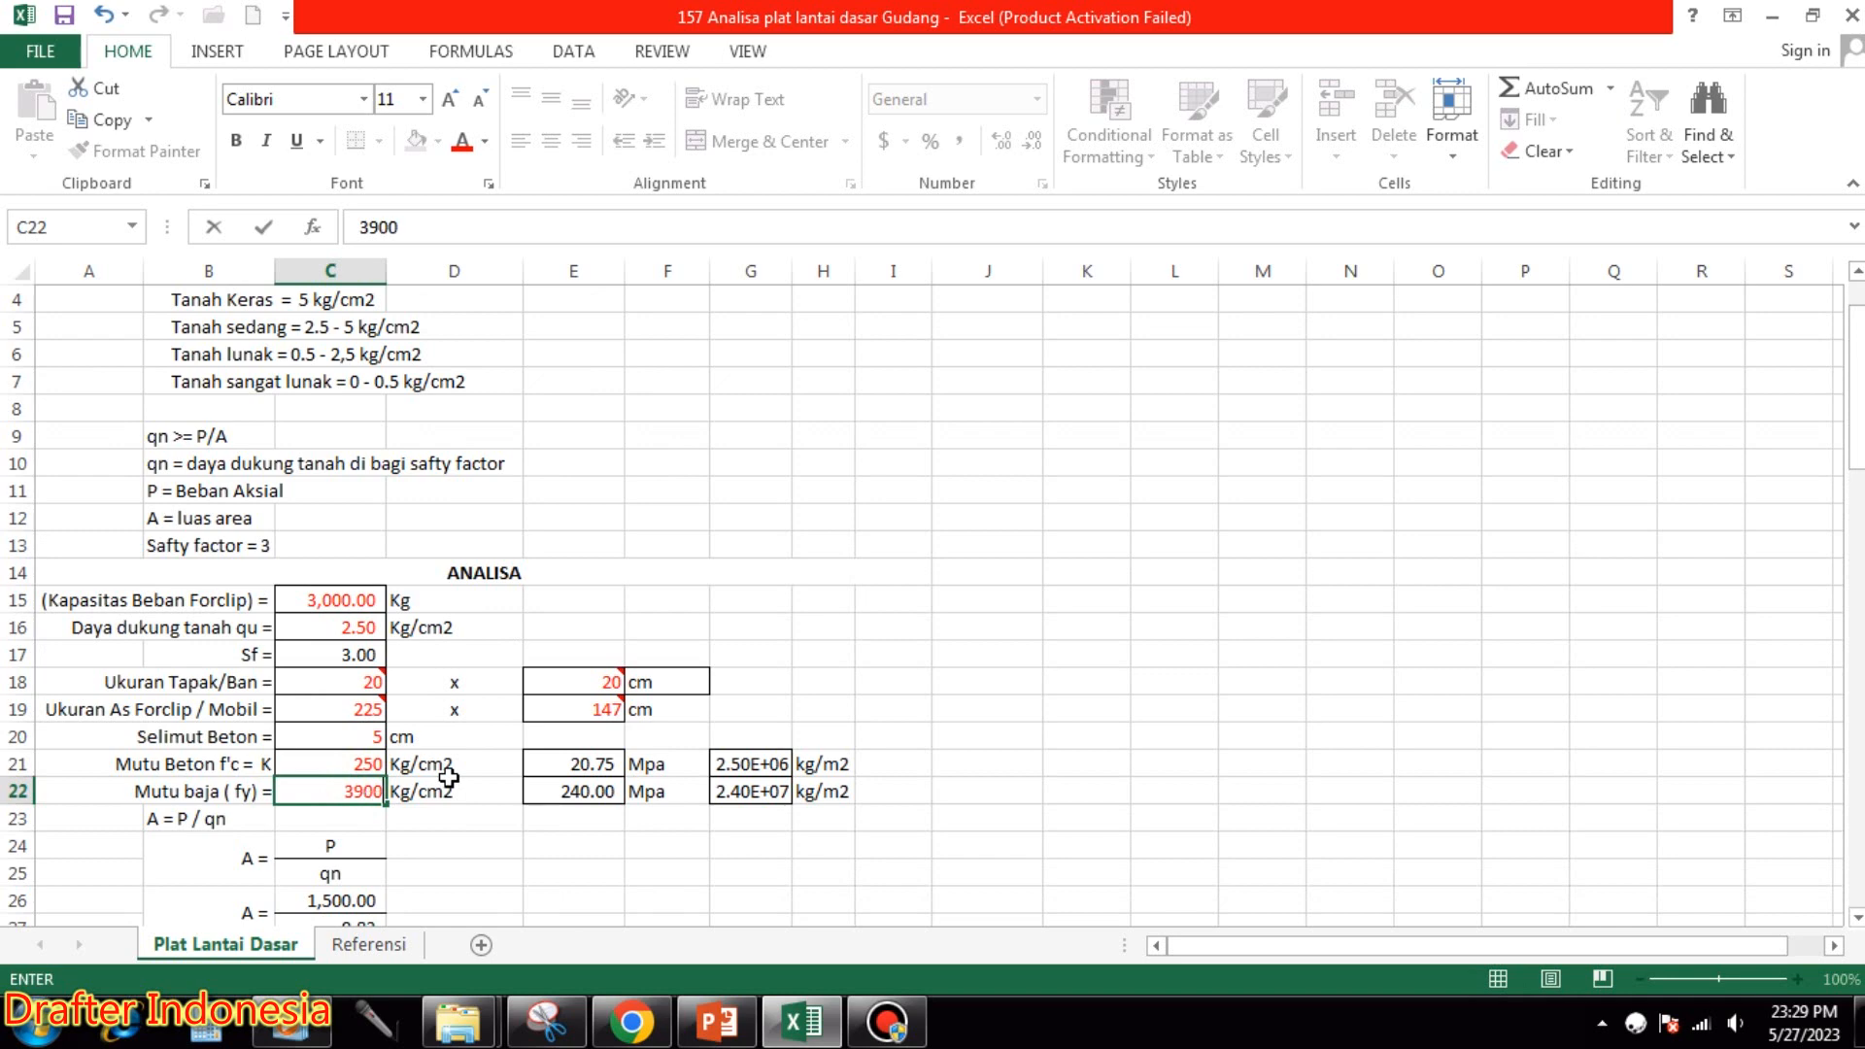
key(Return)
scroll(654, 738, down, 13)
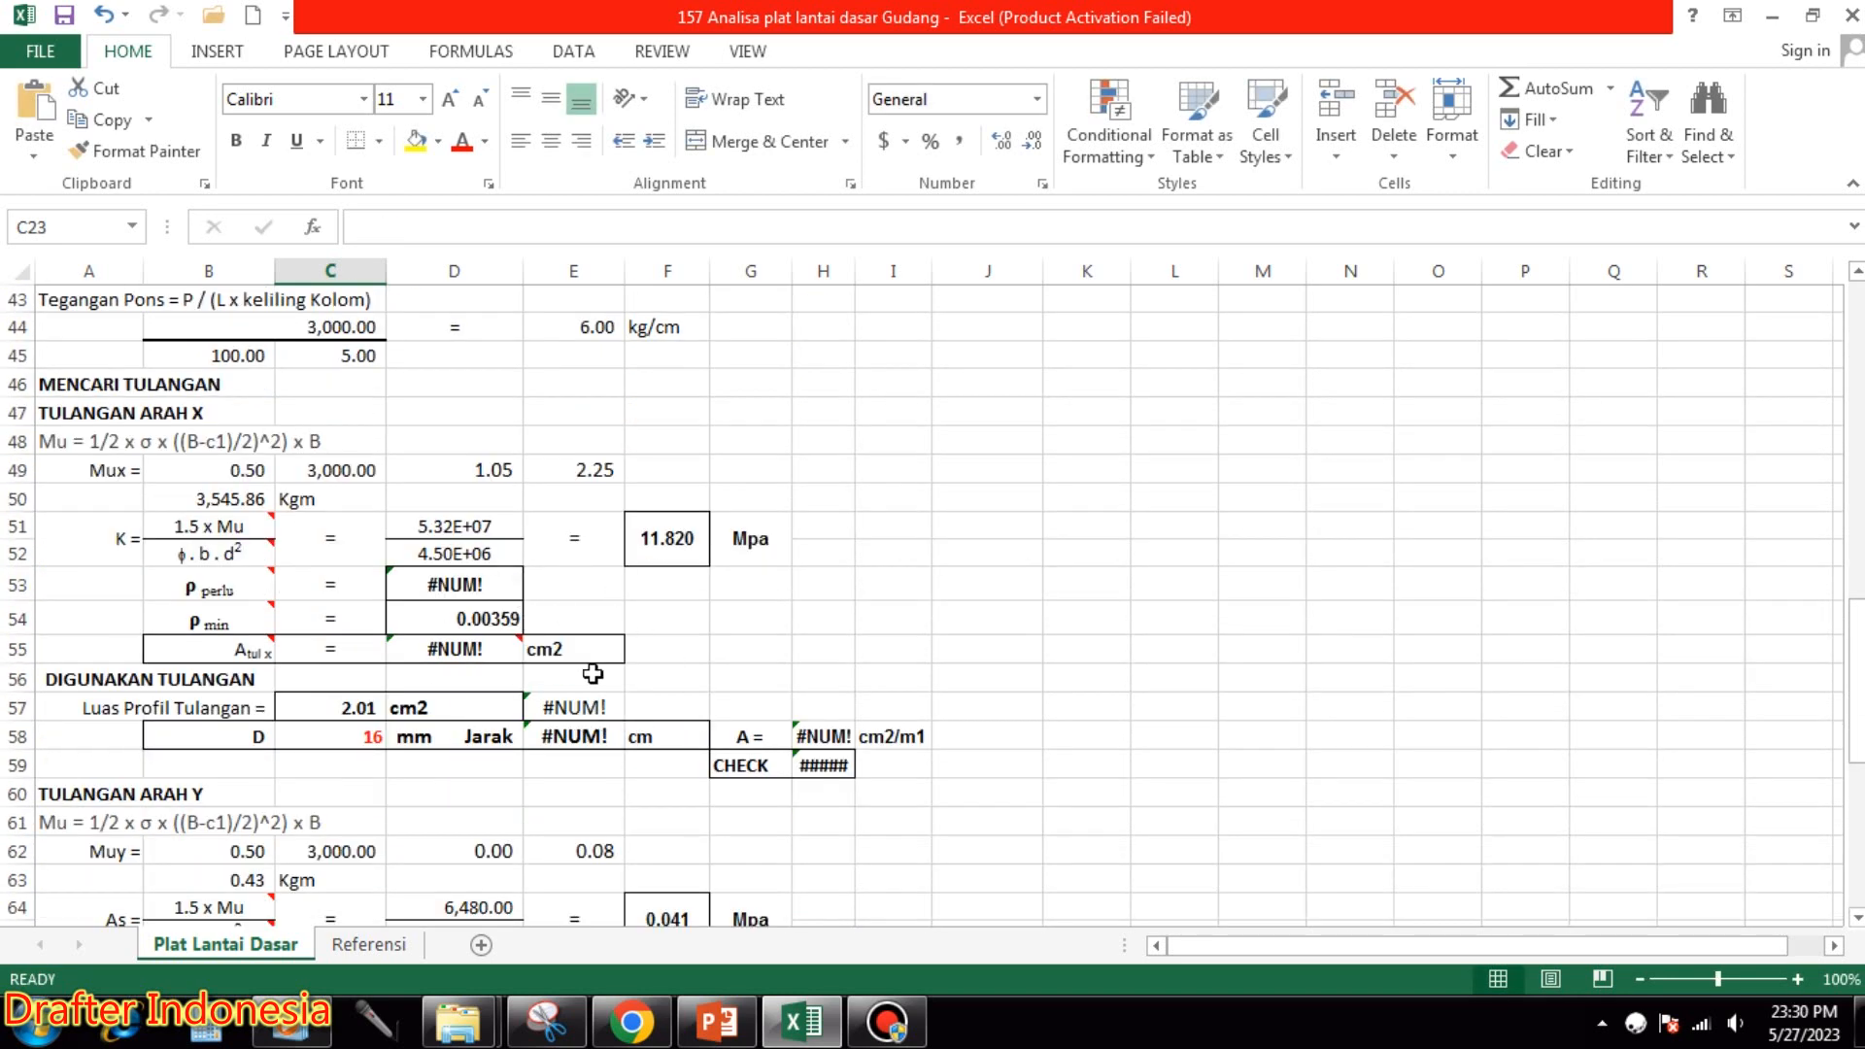
Test the reinforcement calculation with a concrete grade f'c of K 300, and restore the grade to 250.
scroll(549, 666, up, 12)
click(367, 682)
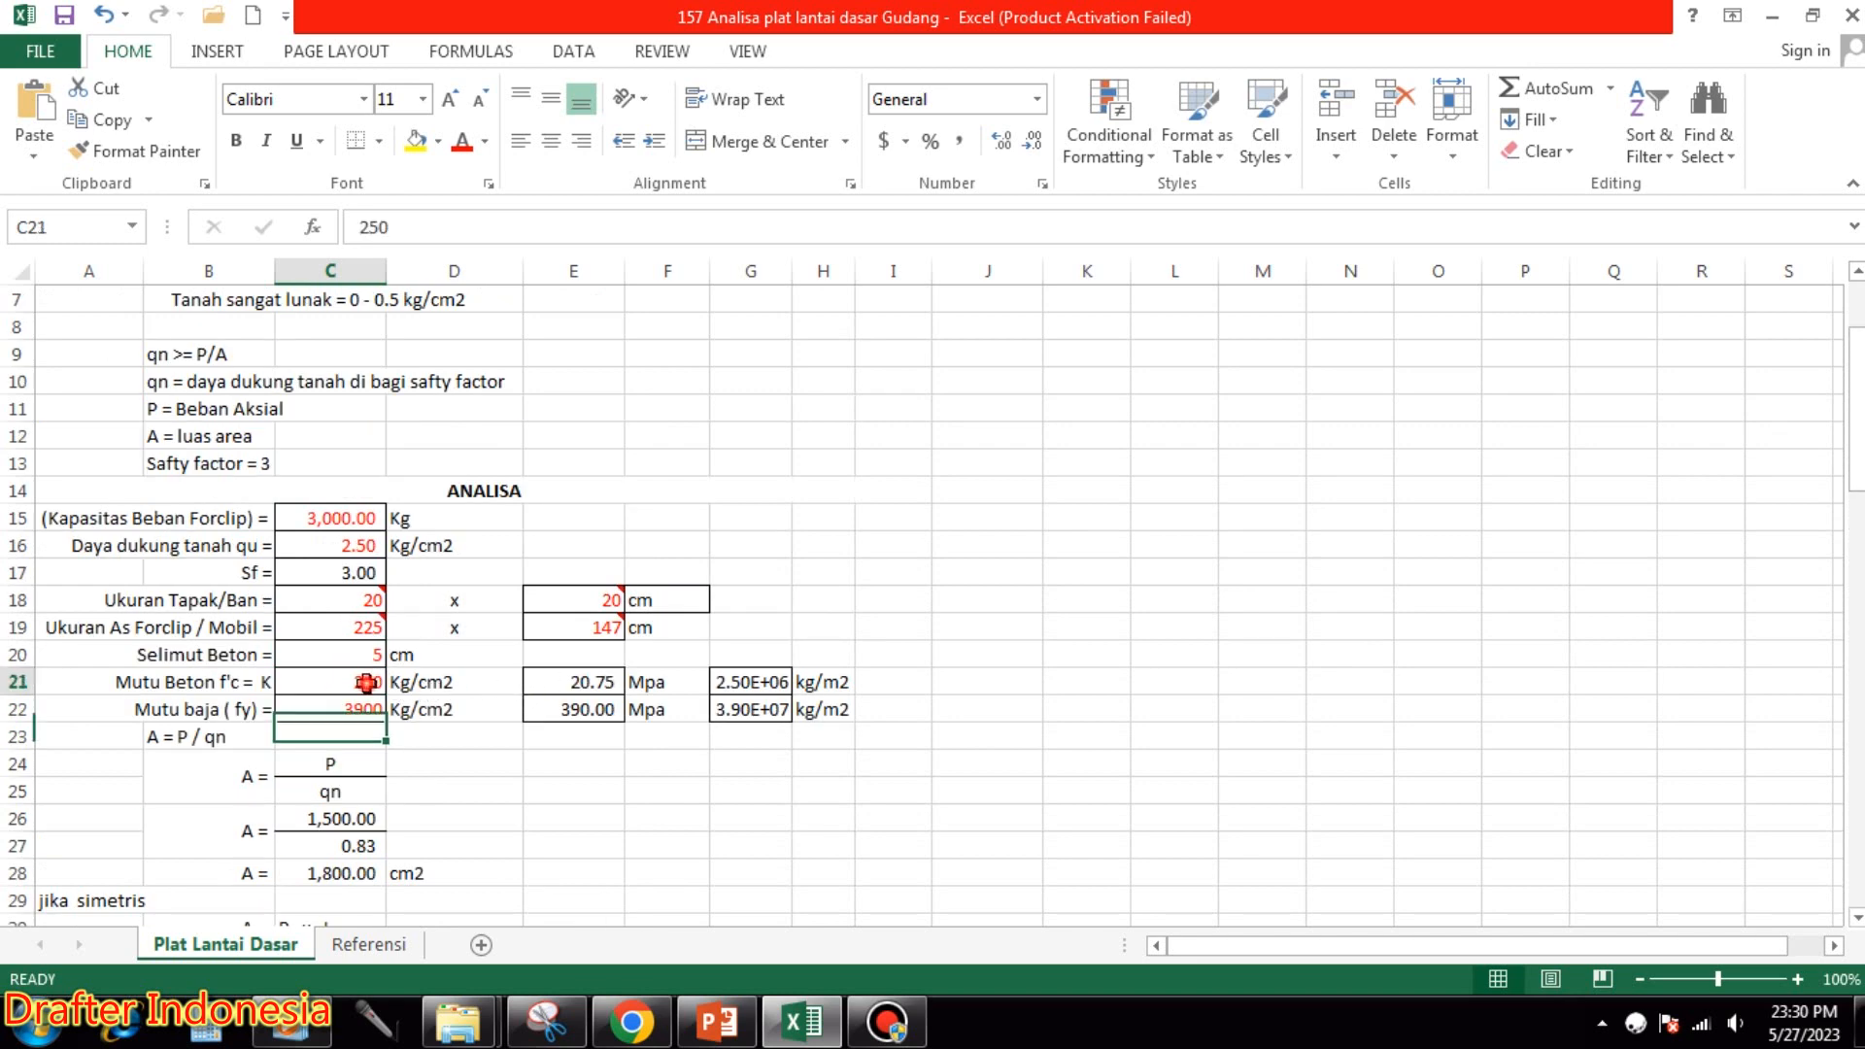
text(300)
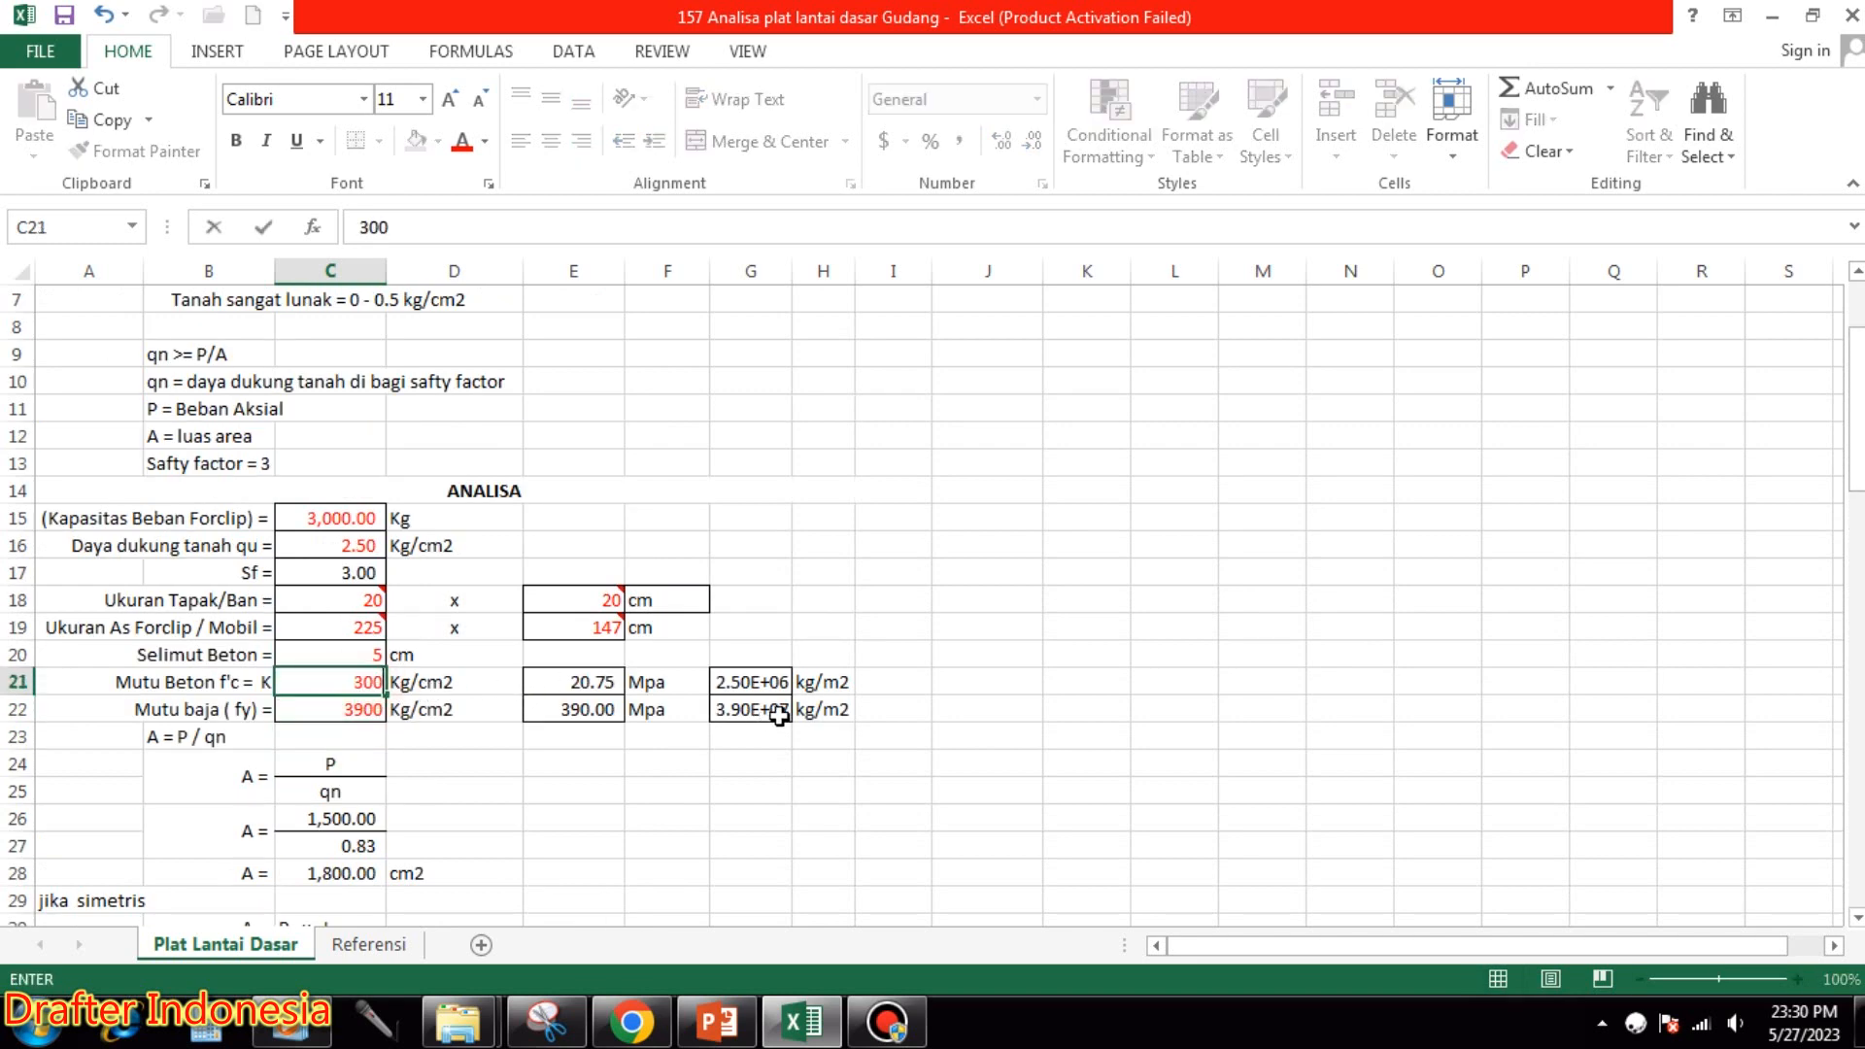
key(Return)
scroll(861, 688, down, 11)
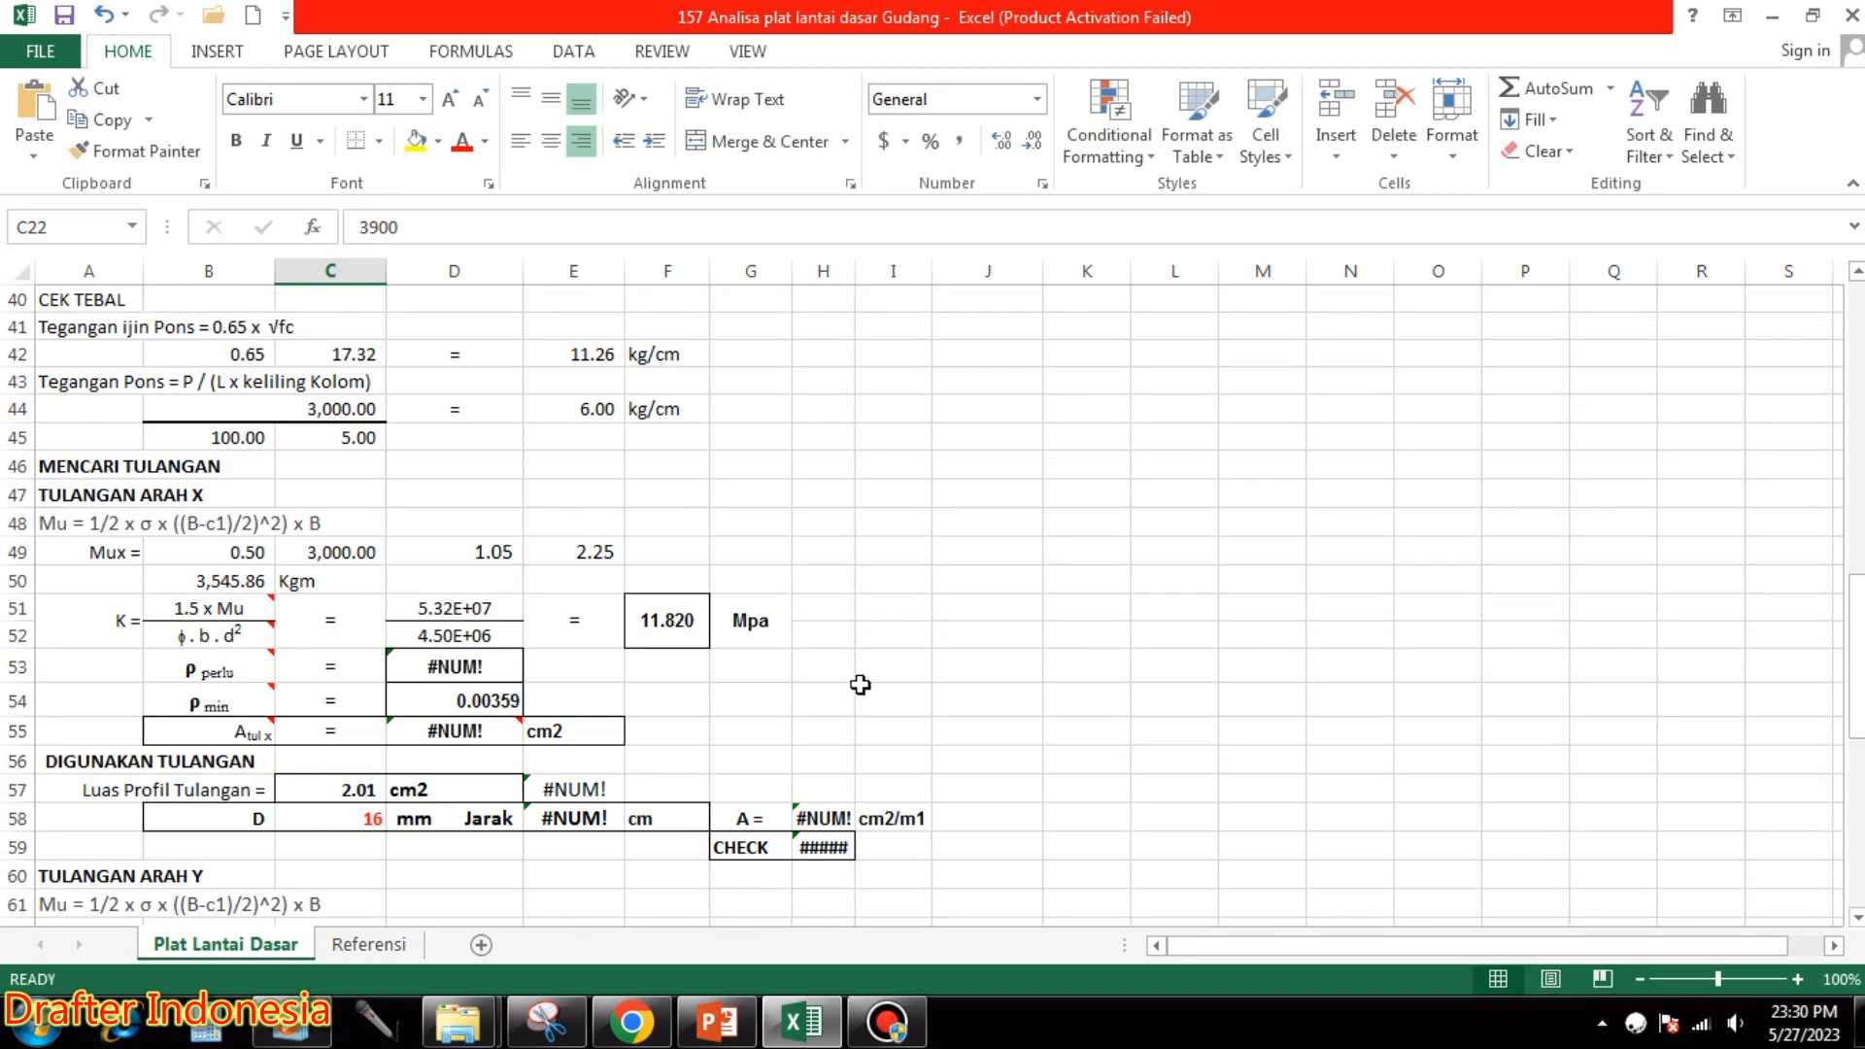
scroll(573, 823, up, 10)
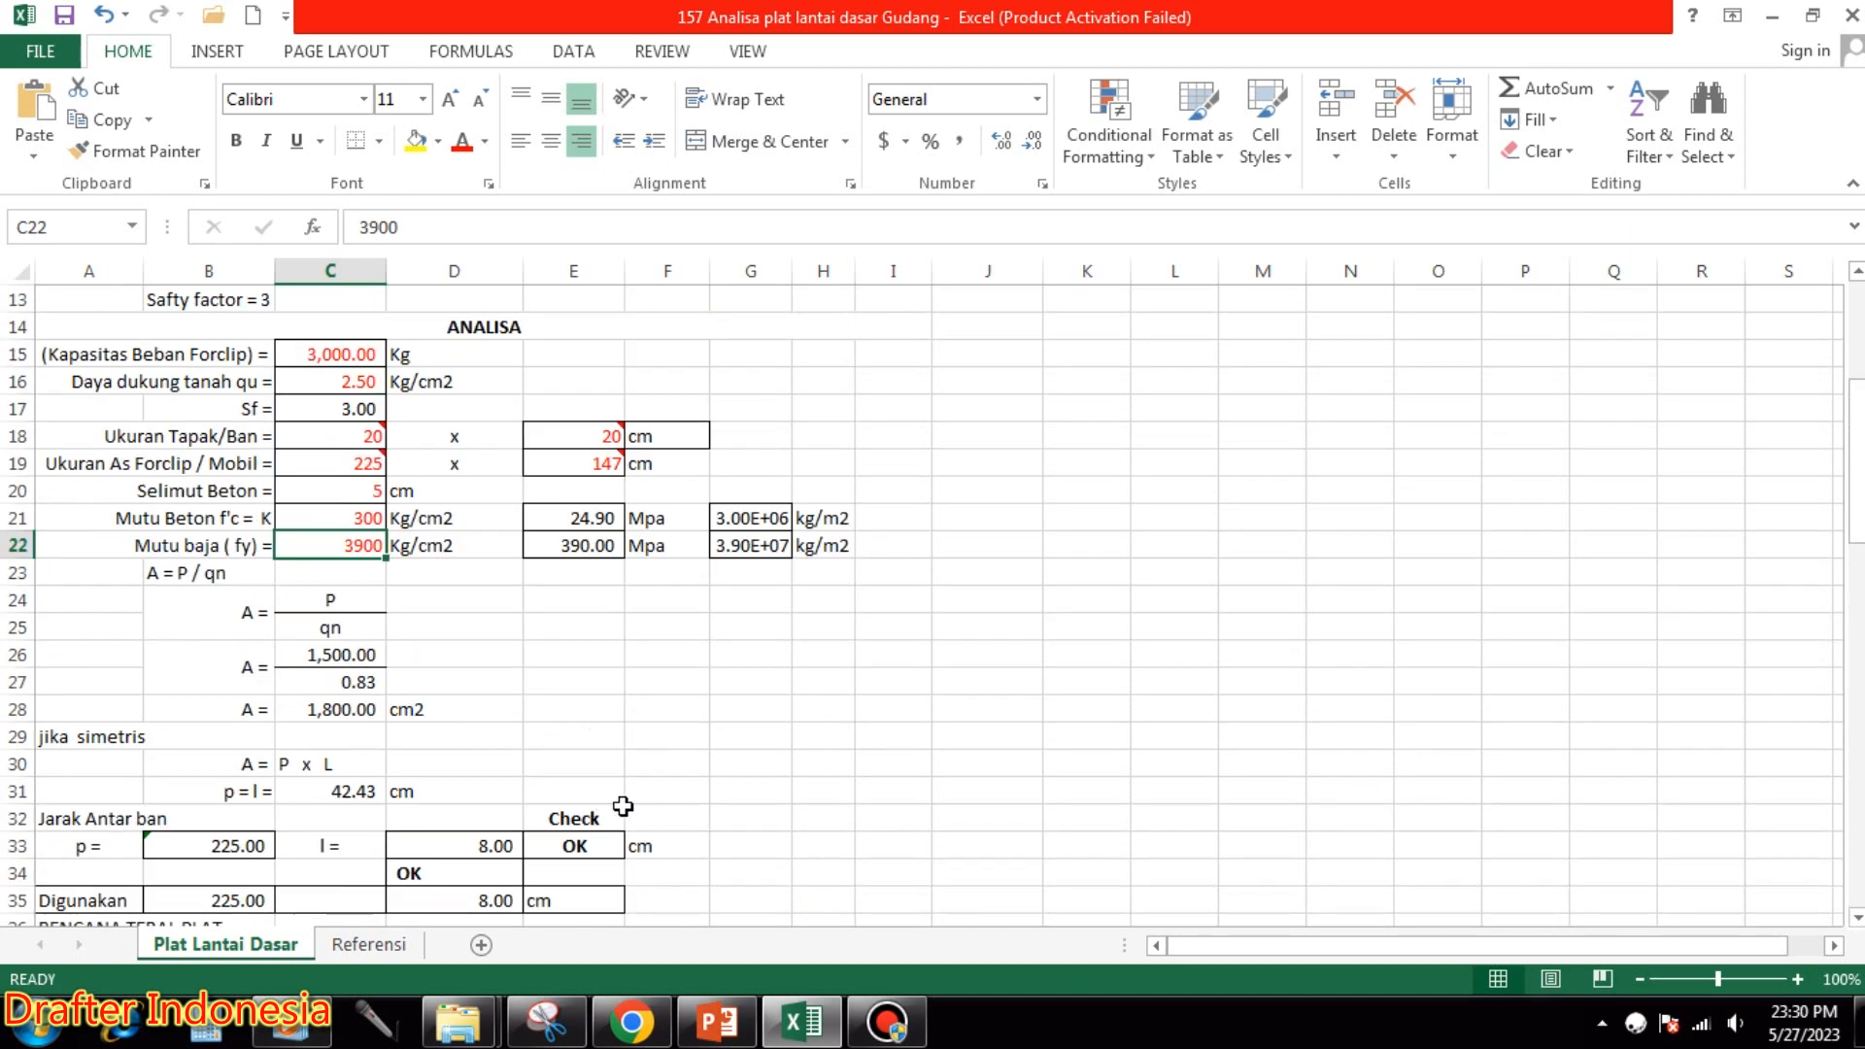
click(369, 600)
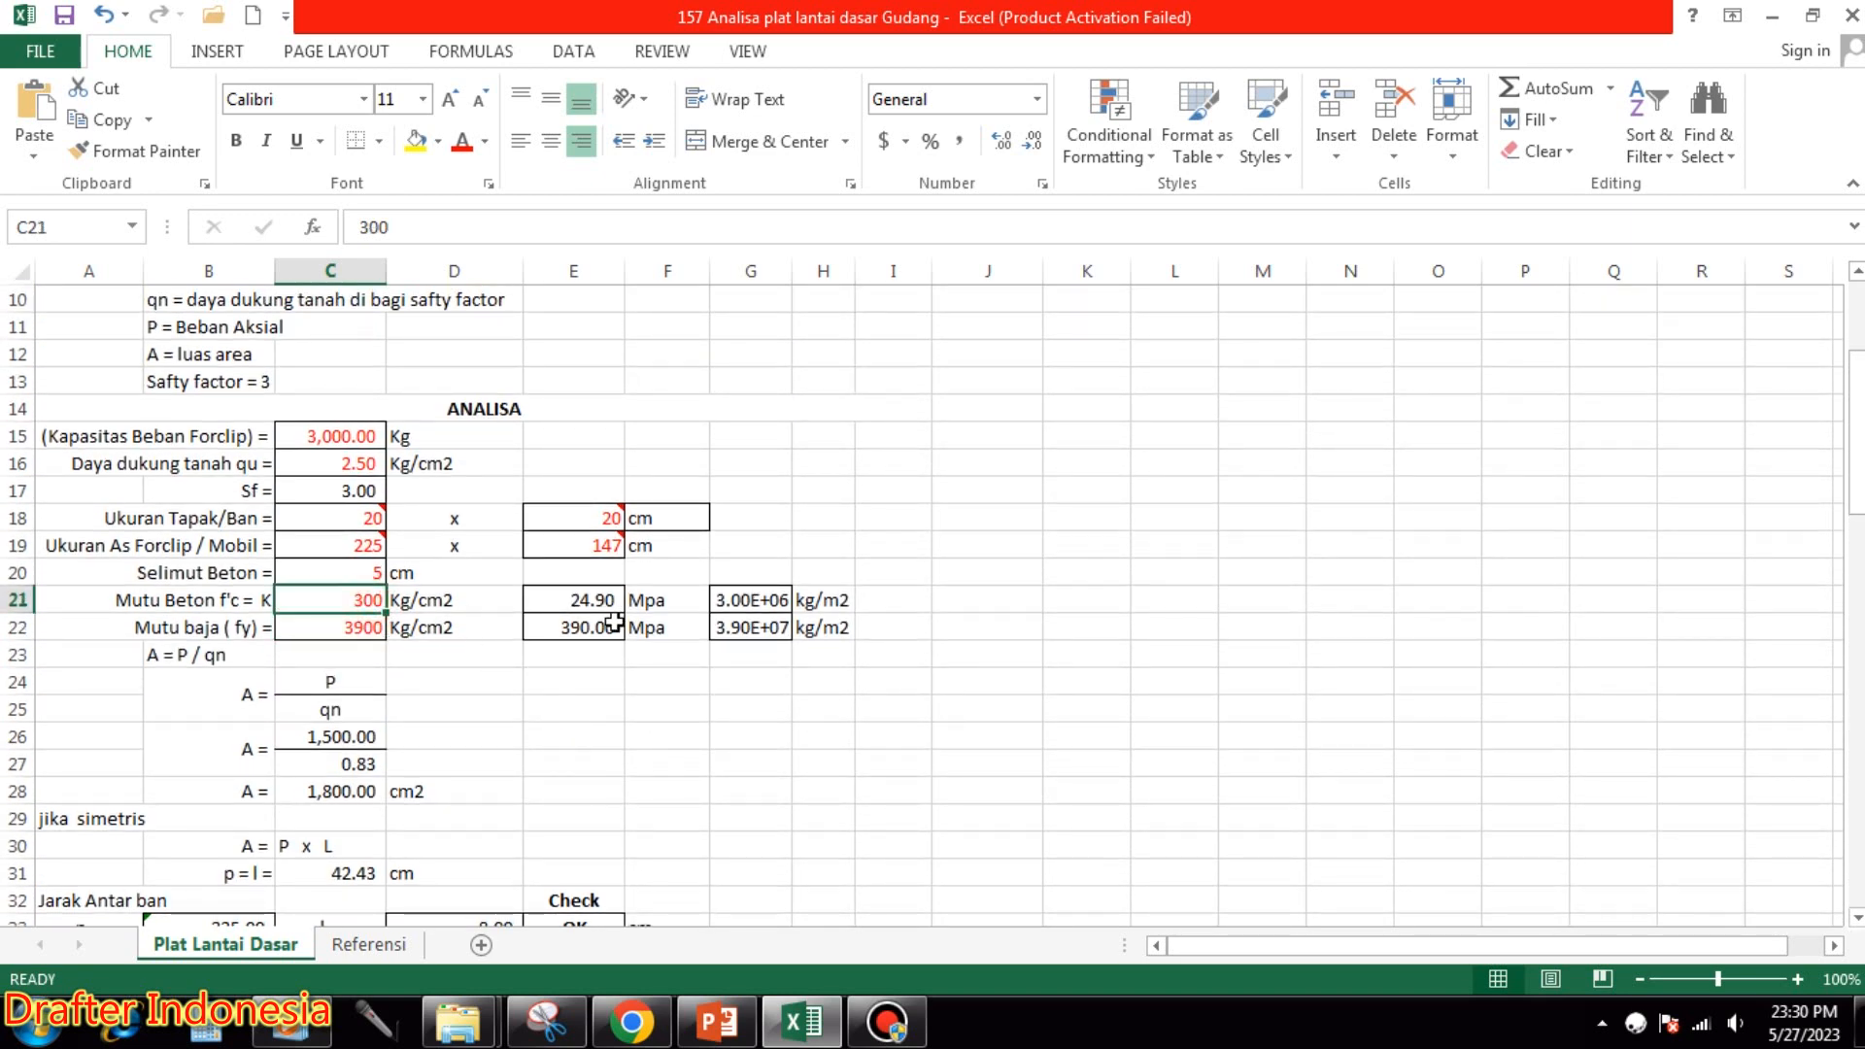
text(22)
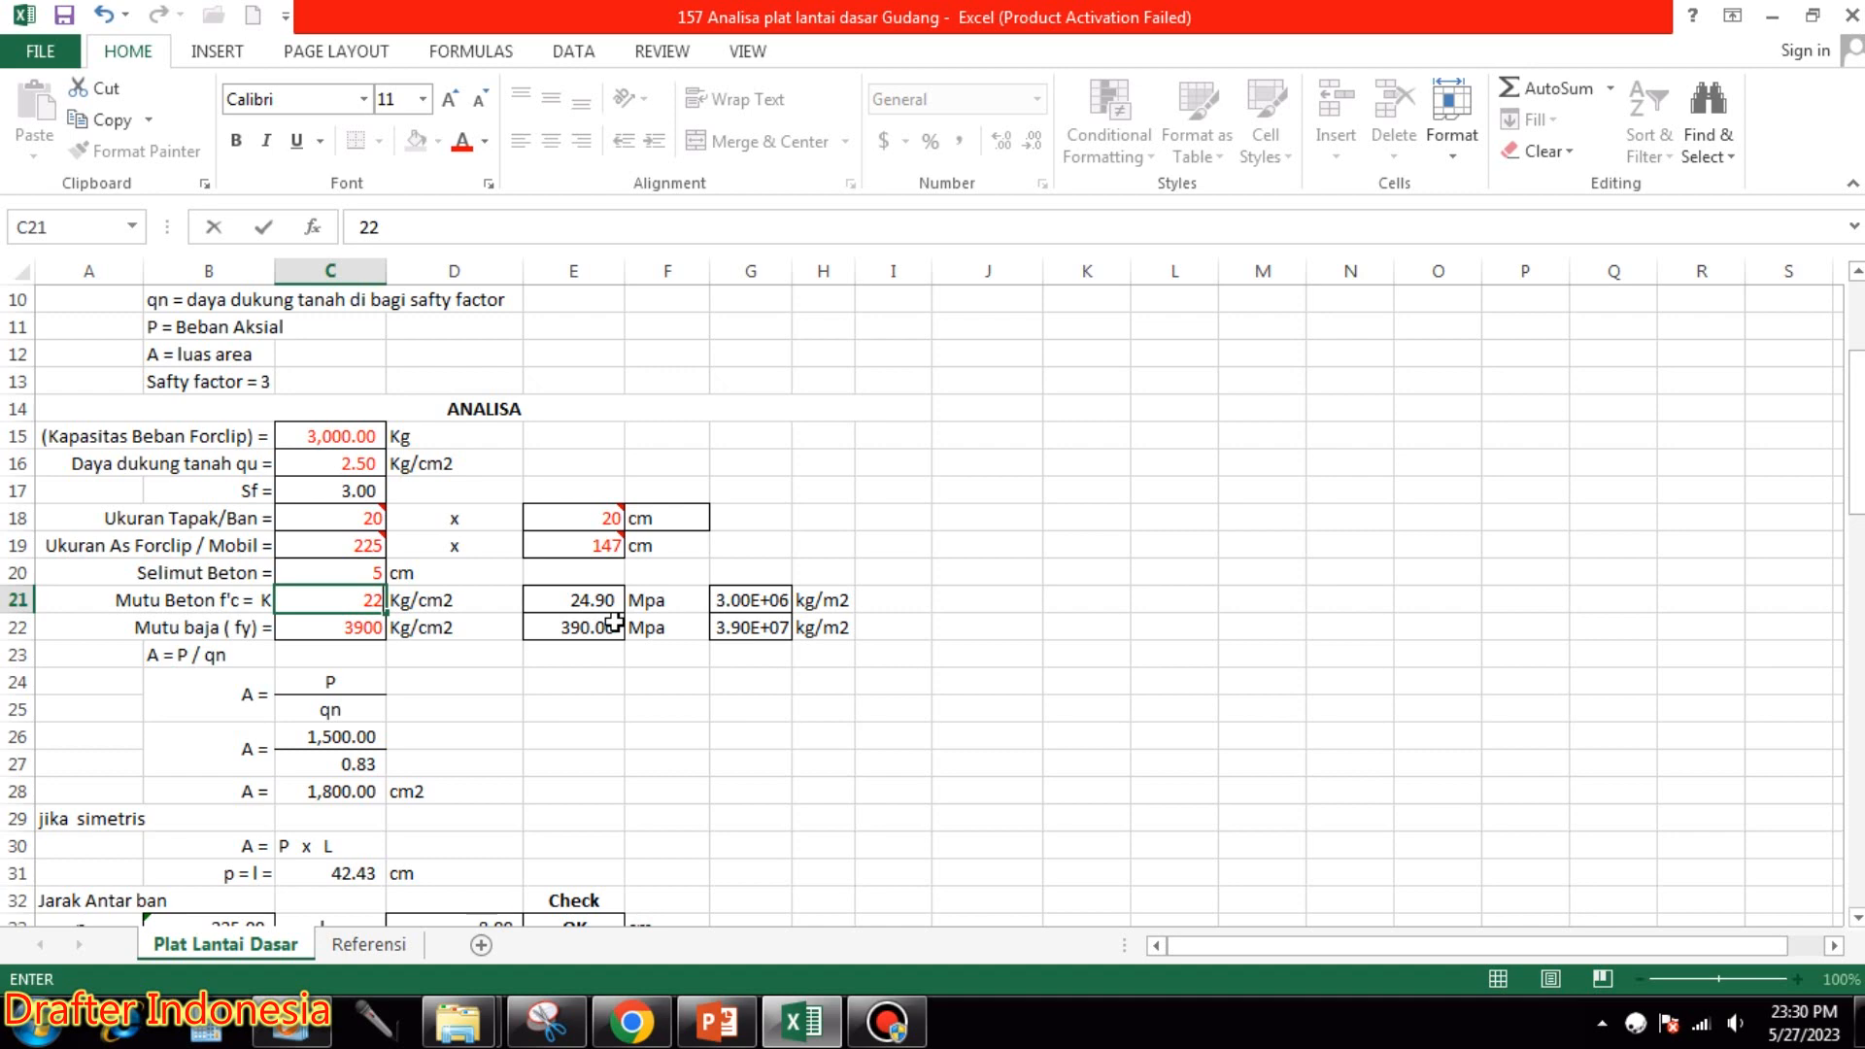
text(5.0)
key(Return)
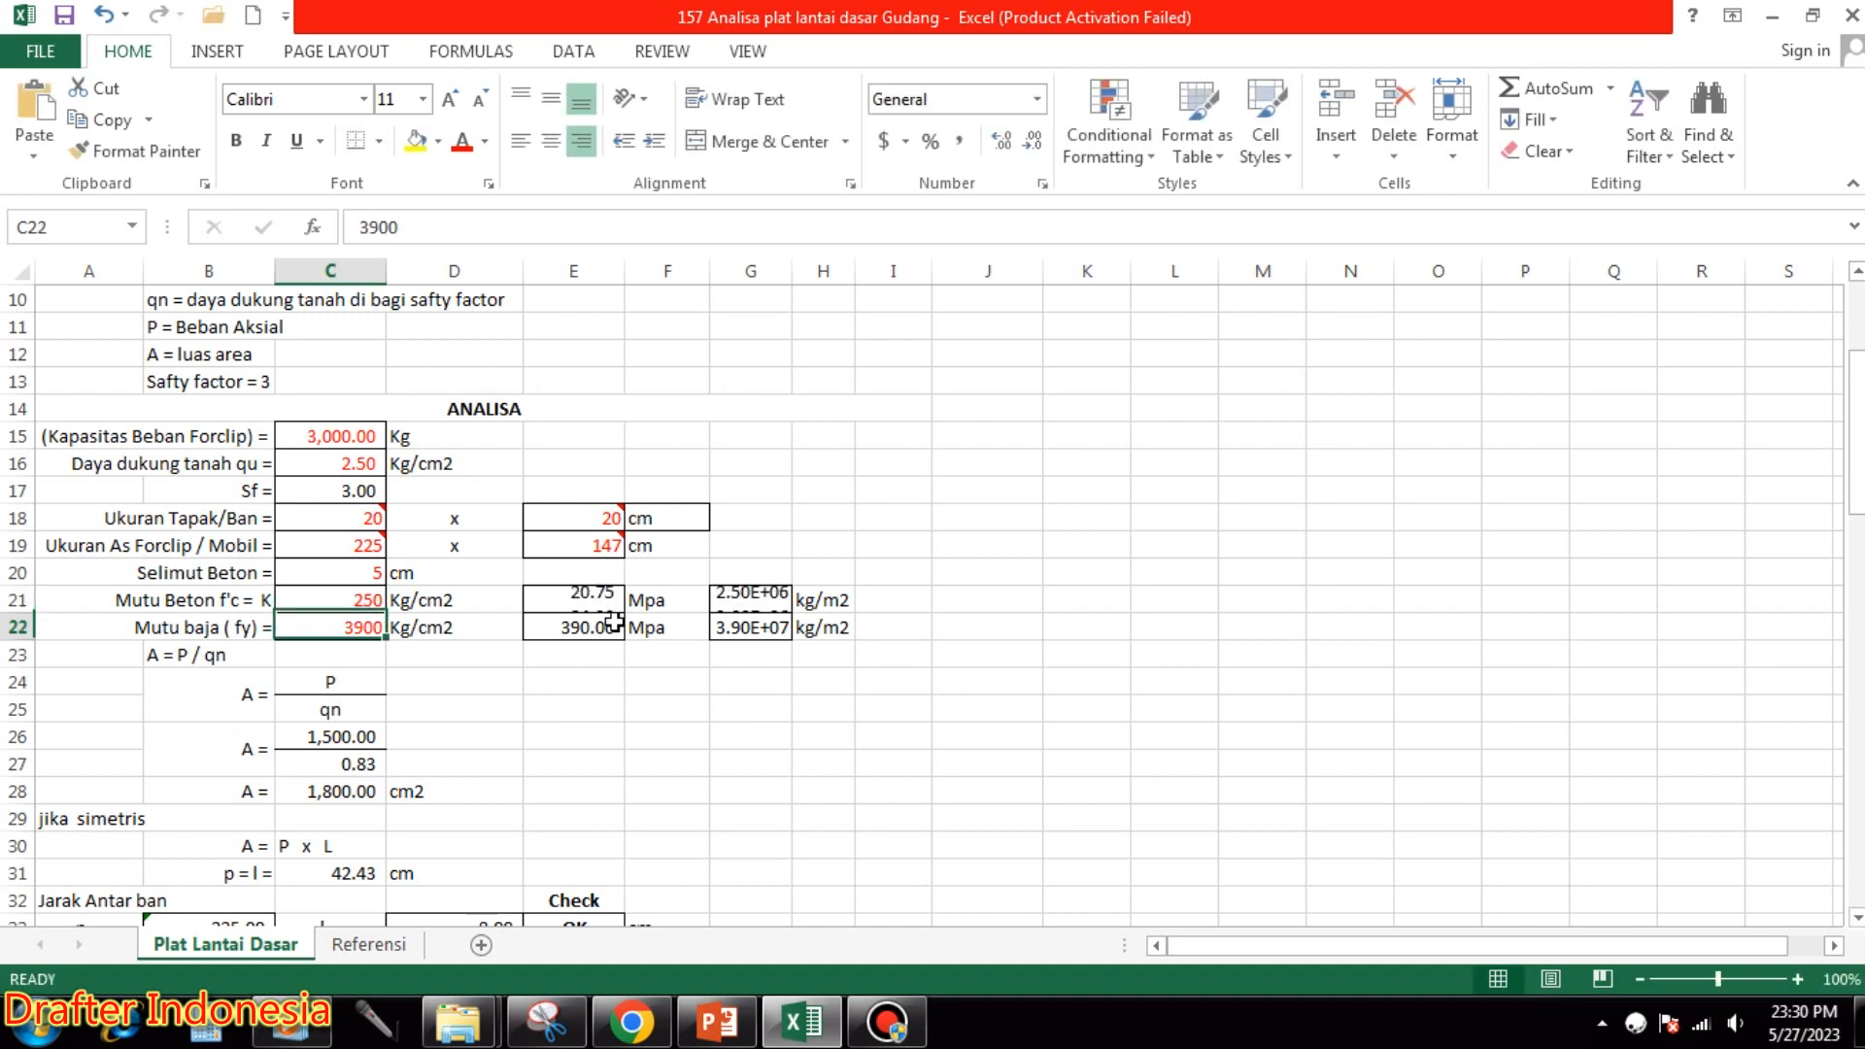
Test the X- and Y-direction reinforcement calculations with a slab thickness of 20 cm, and restore the thickness to 10 cm.
scroll(614, 623, down, 5)
click(600, 633)
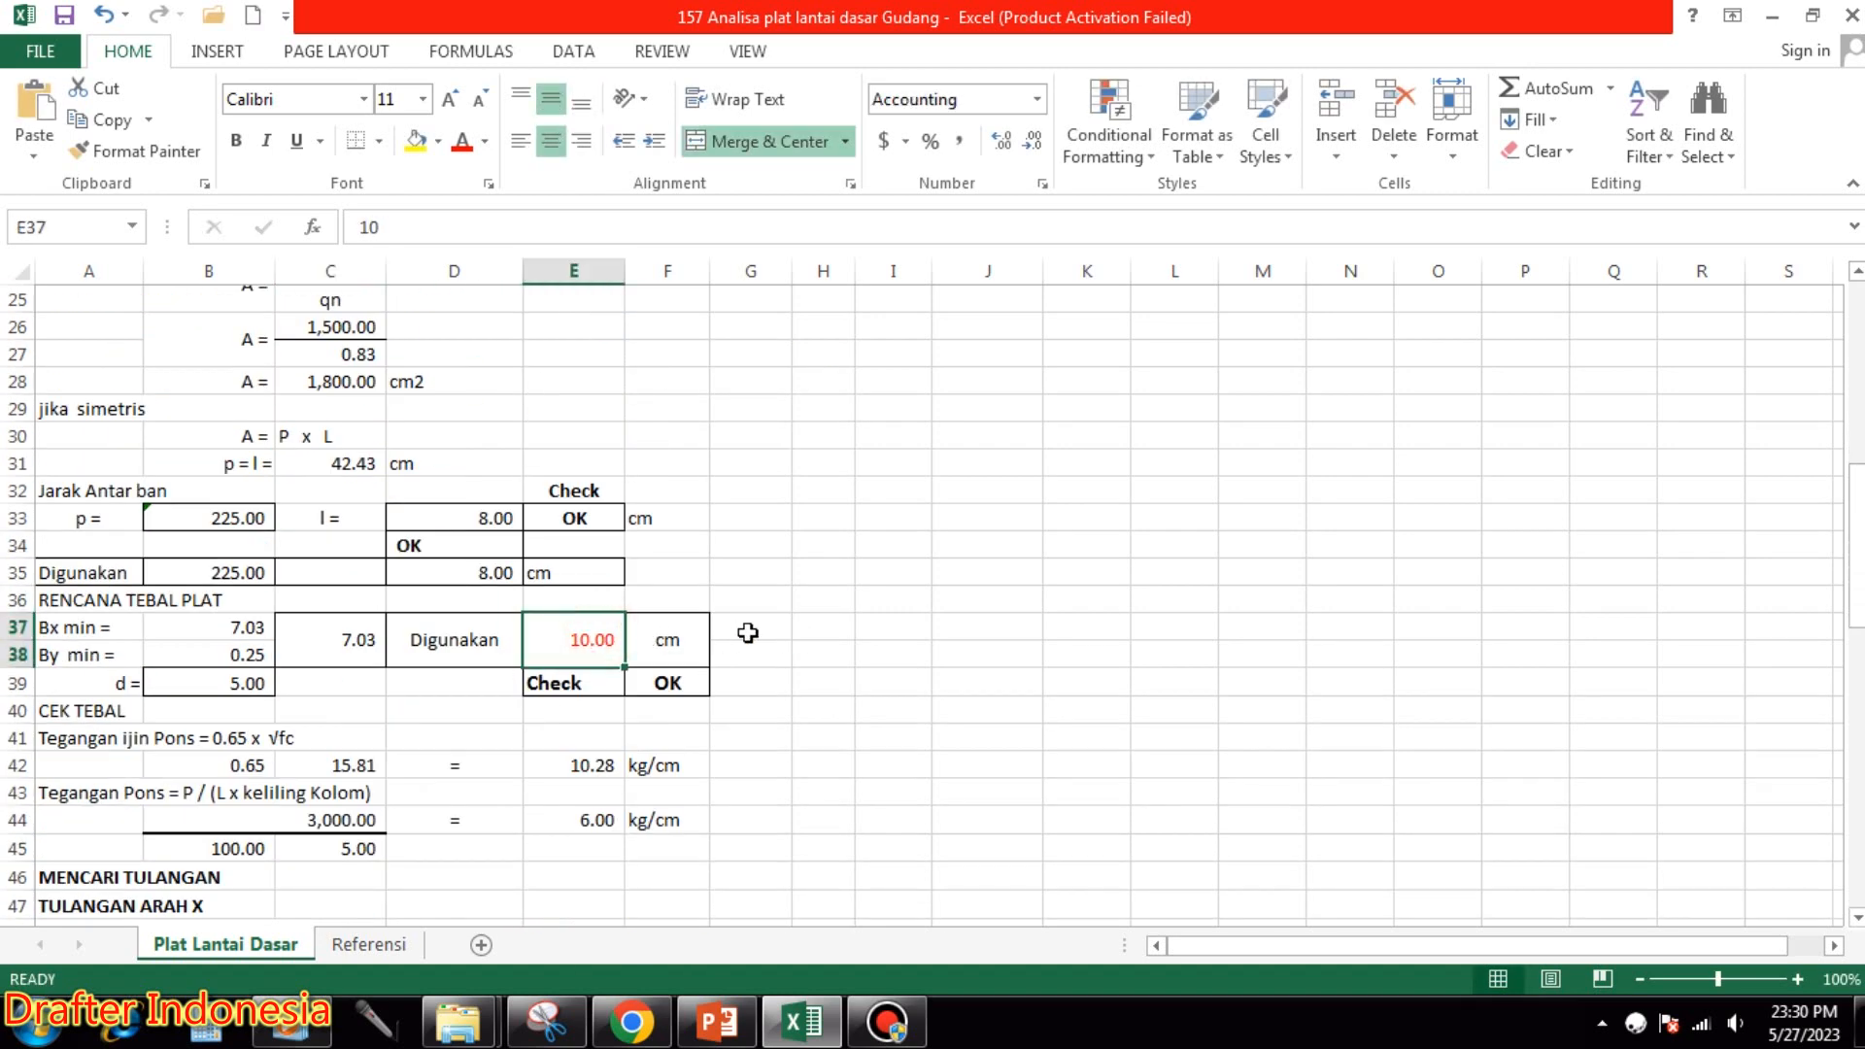
text(20)
key(Return)
scroll(883, 608, down, 6)
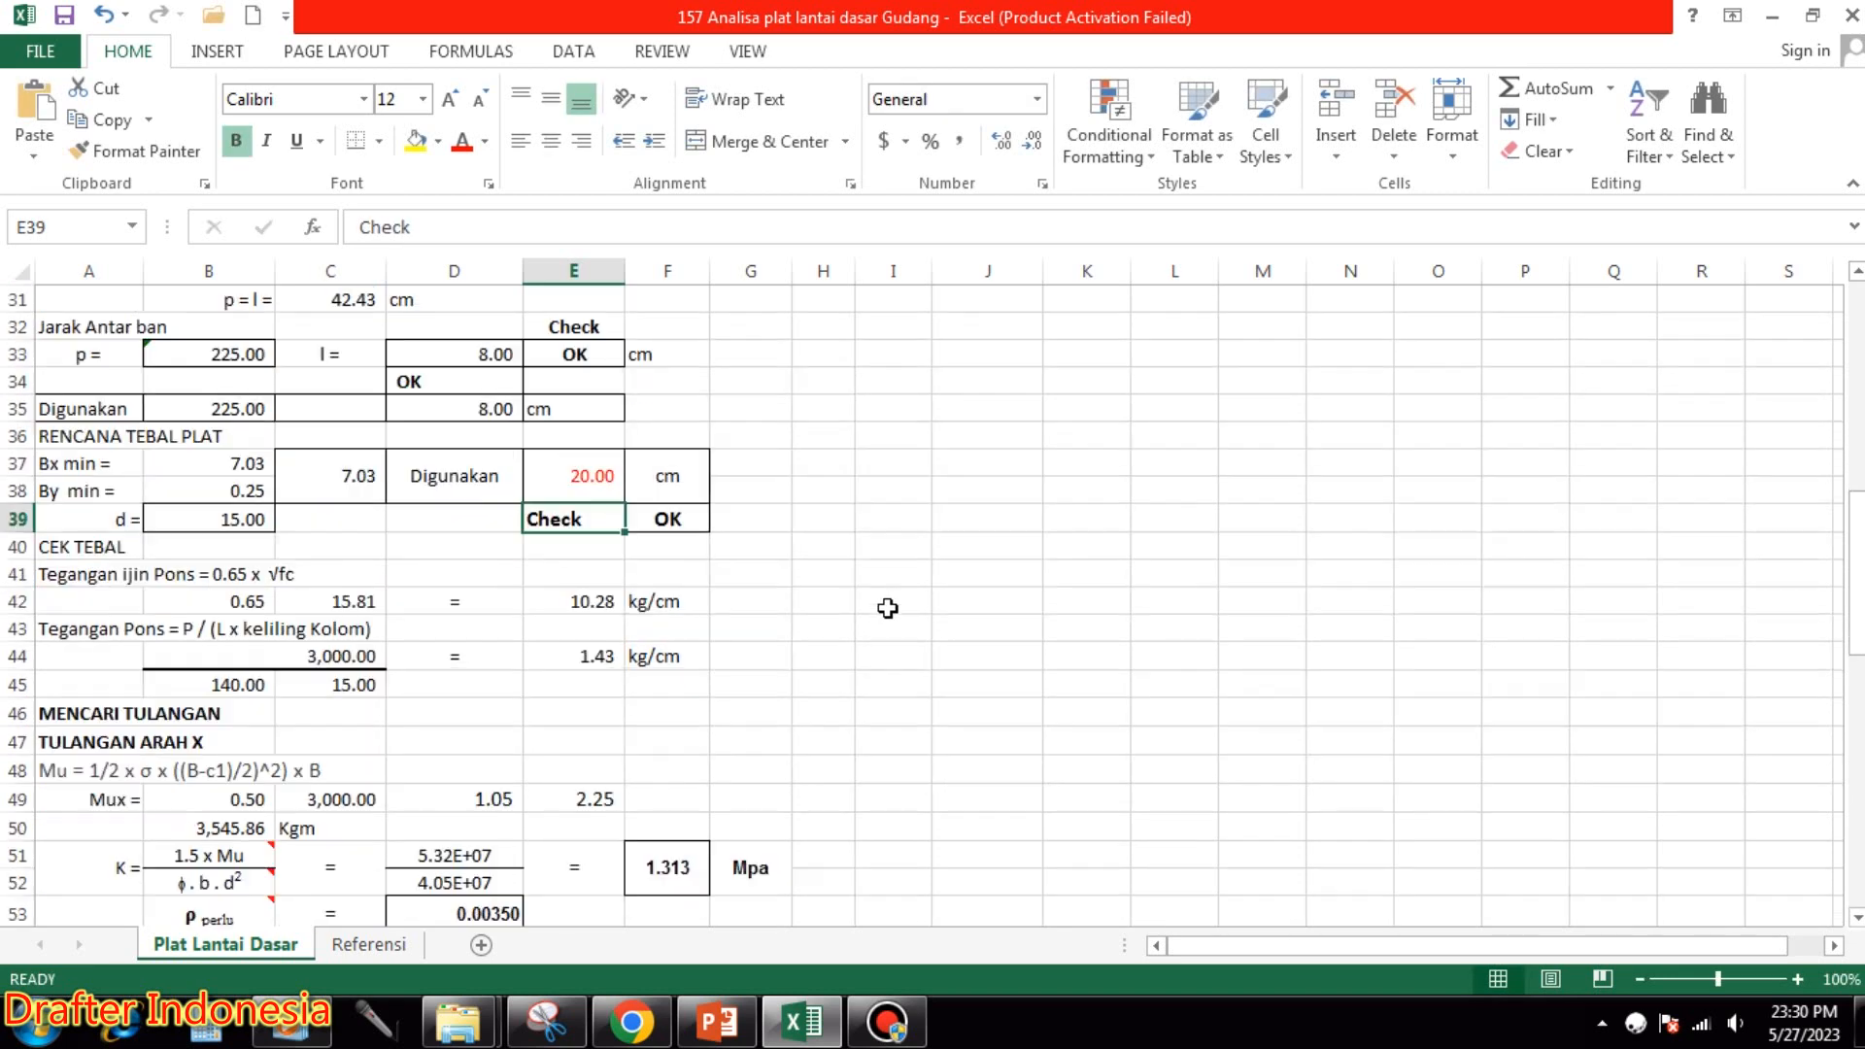
scroll(883, 608, down, 3)
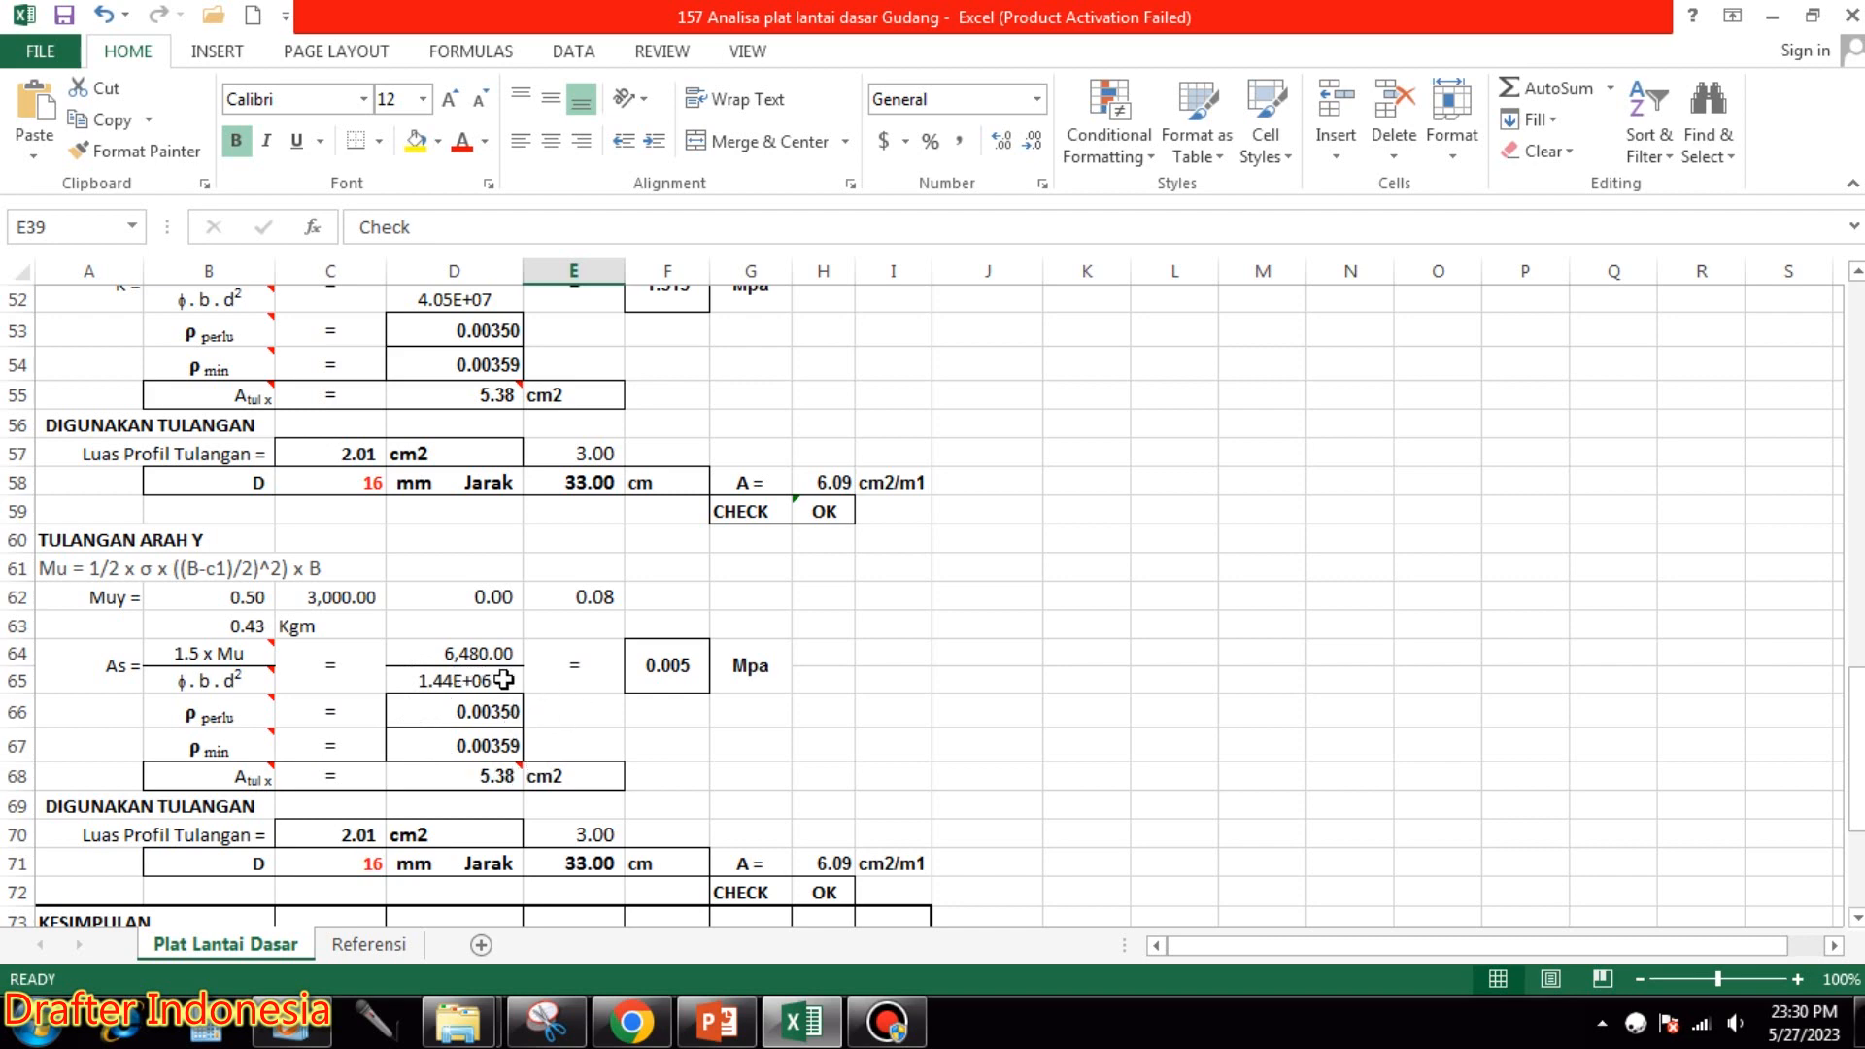
scroll(542, 731, up, 9)
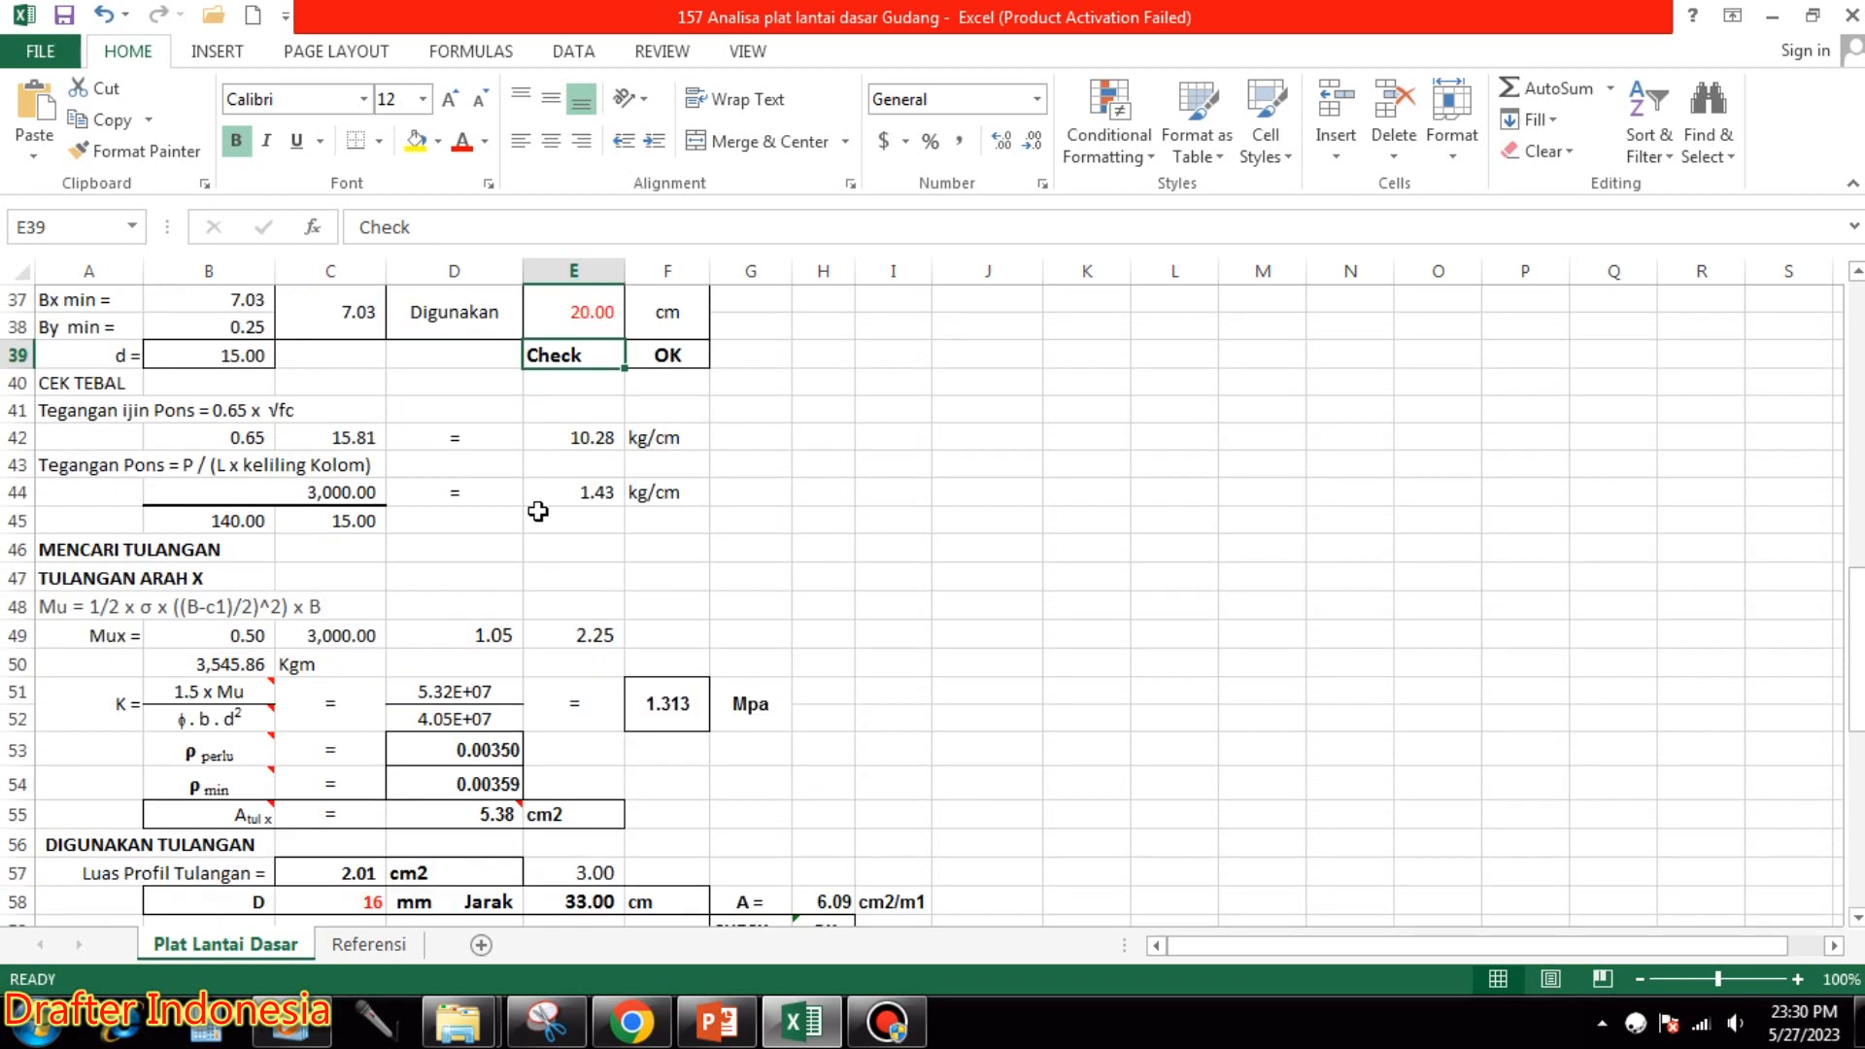
click(583, 636)
scroll(912, 541, down, 6)
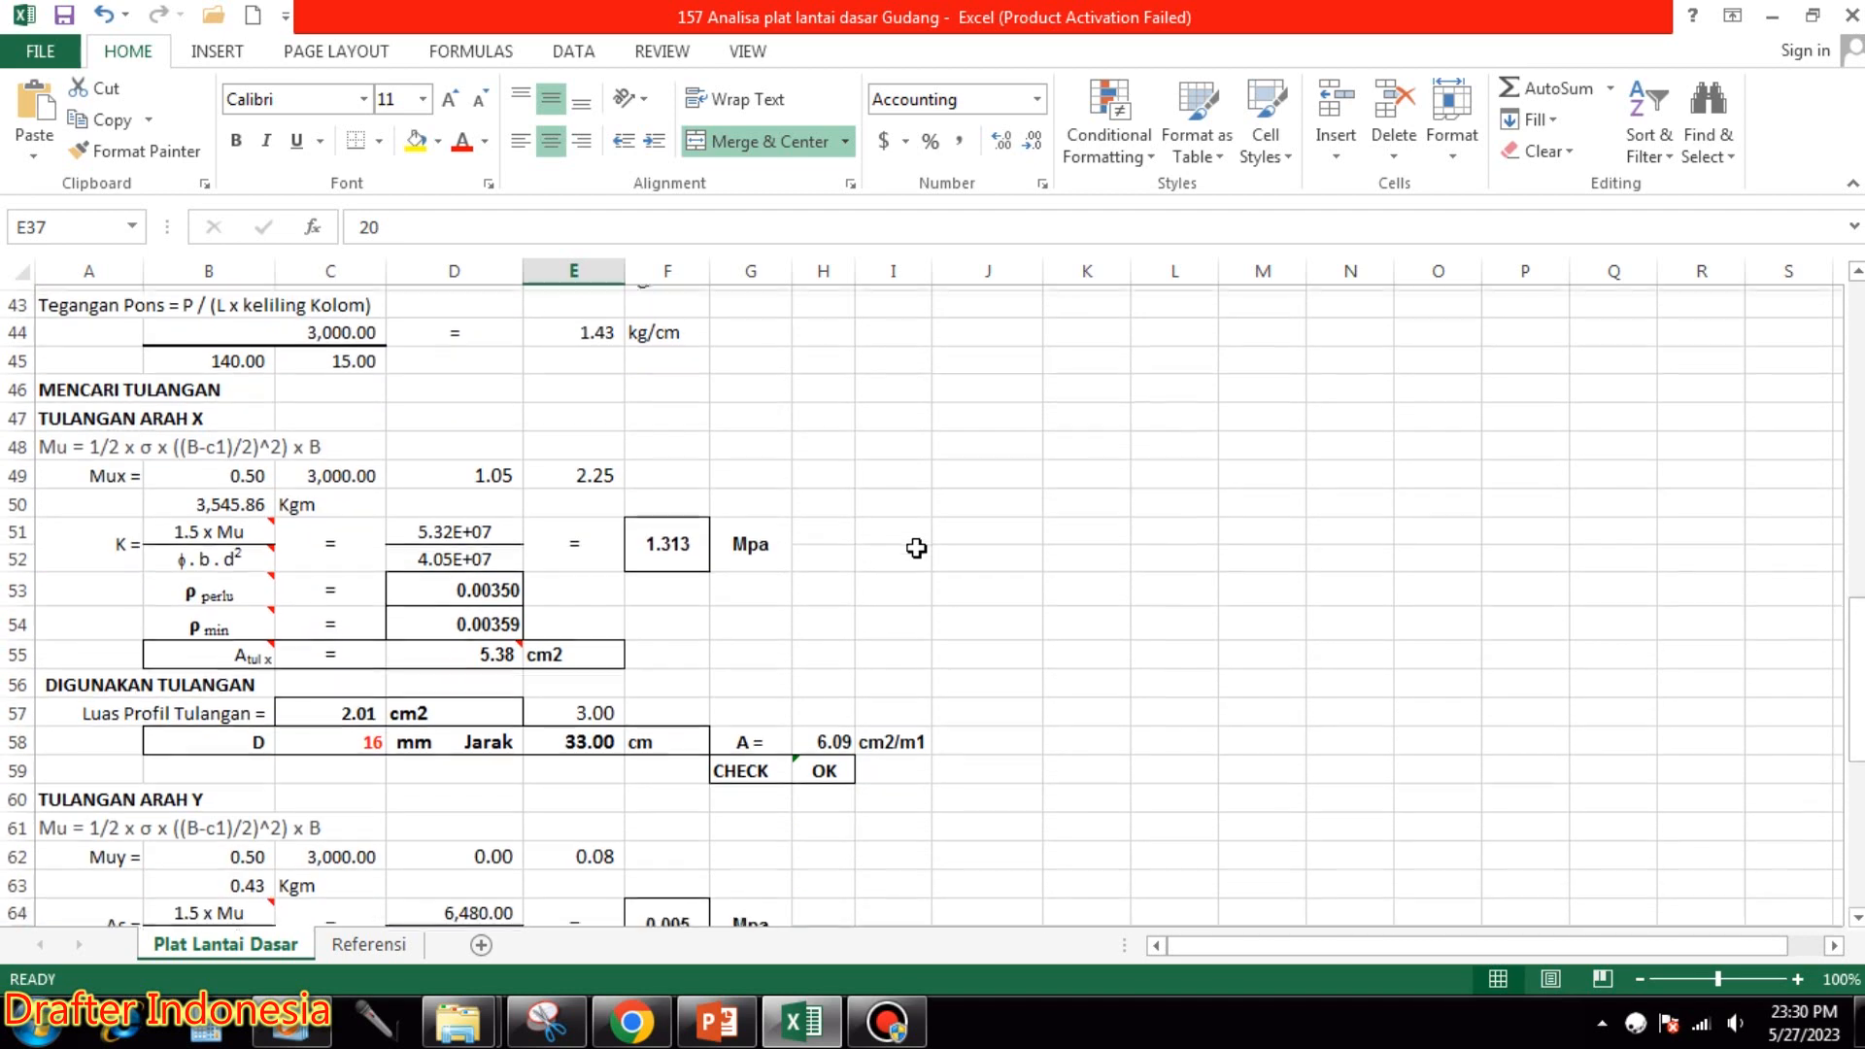
scroll(699, 635, up, 3)
text(10)
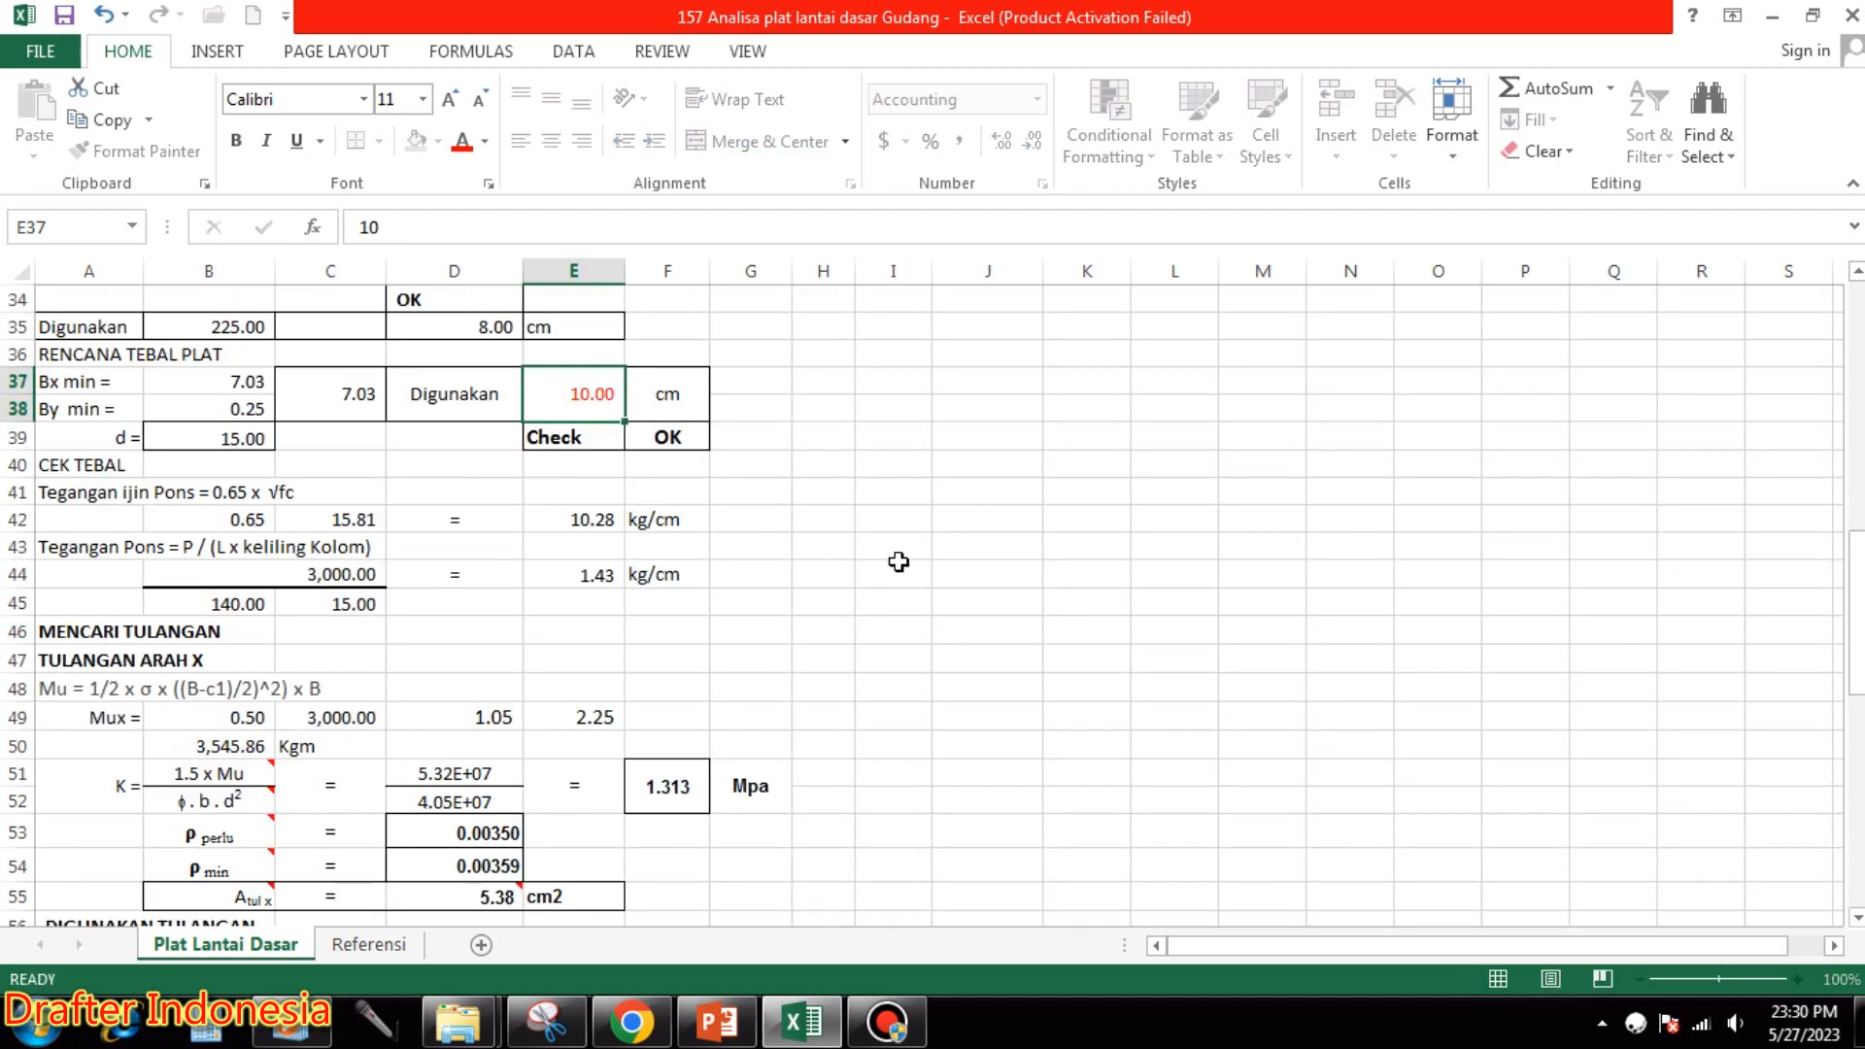
key(Return)
Set the used slab thickness under RENCANA TEBAL PLAT to 15 cm.
click(612, 392)
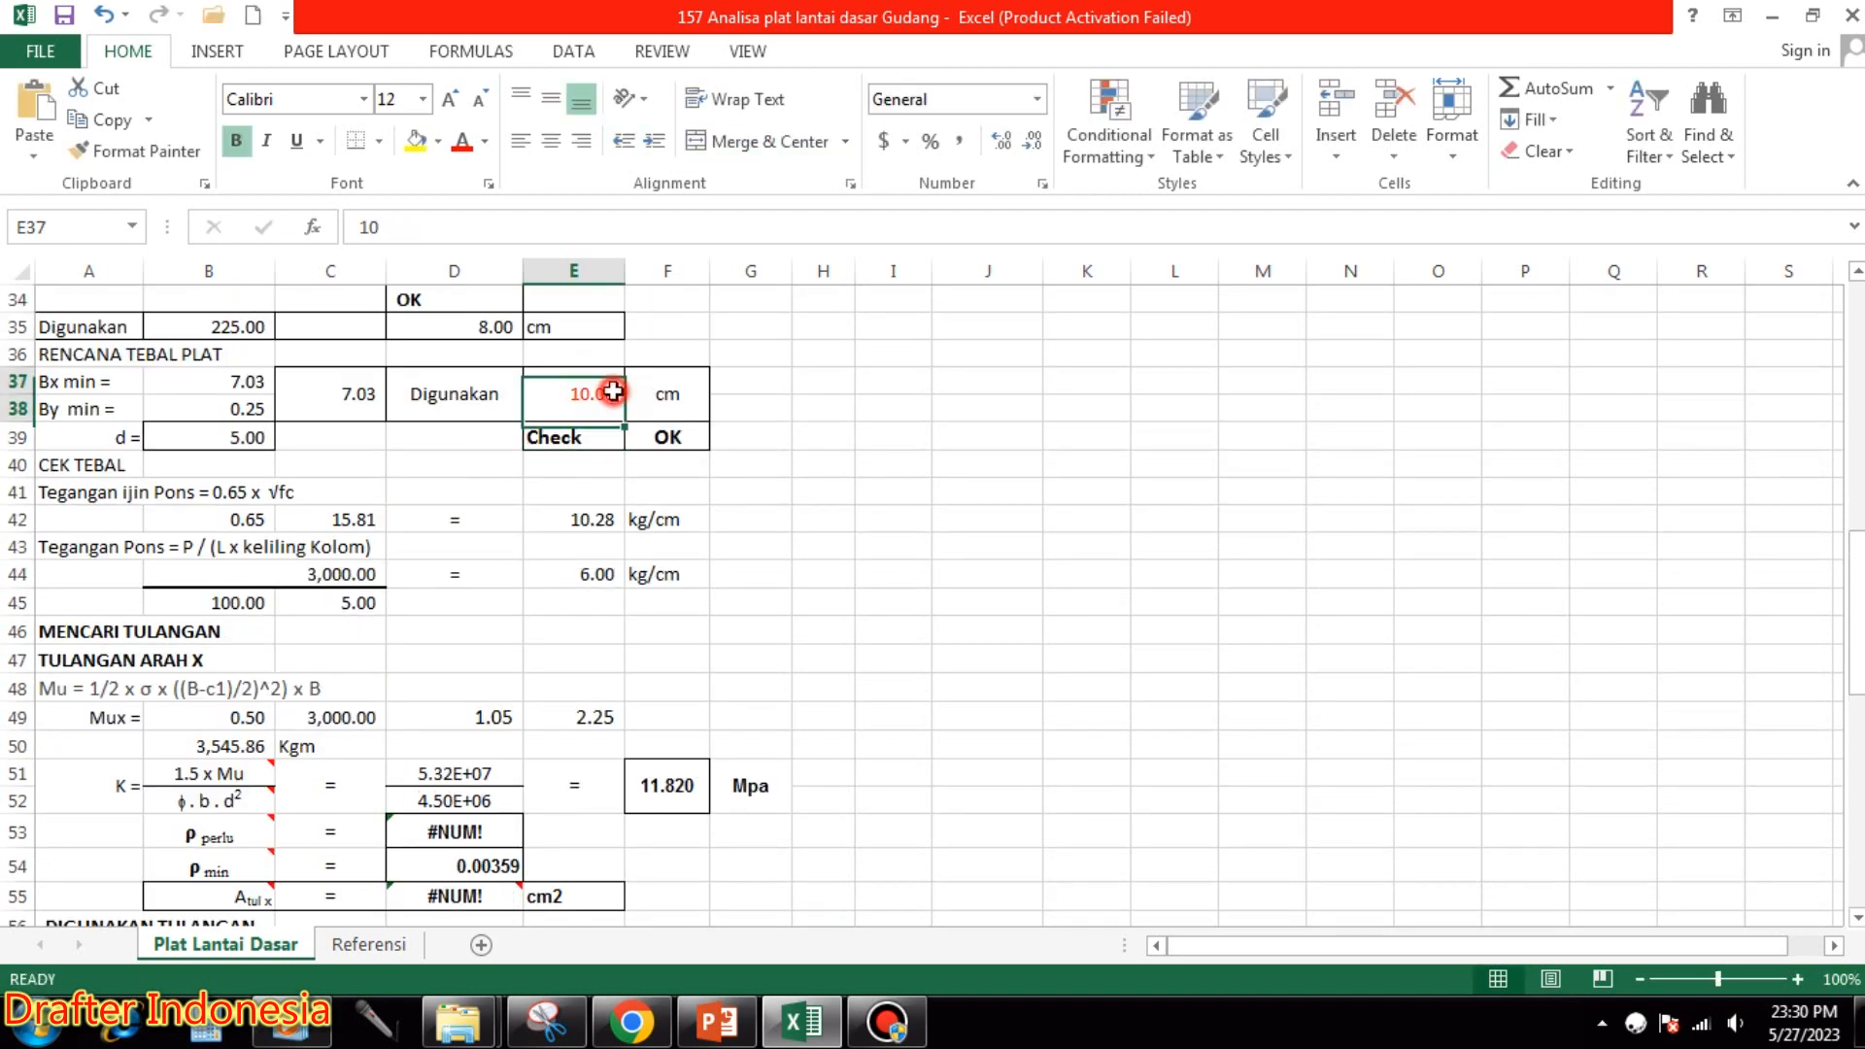
text(15)
key(Return)
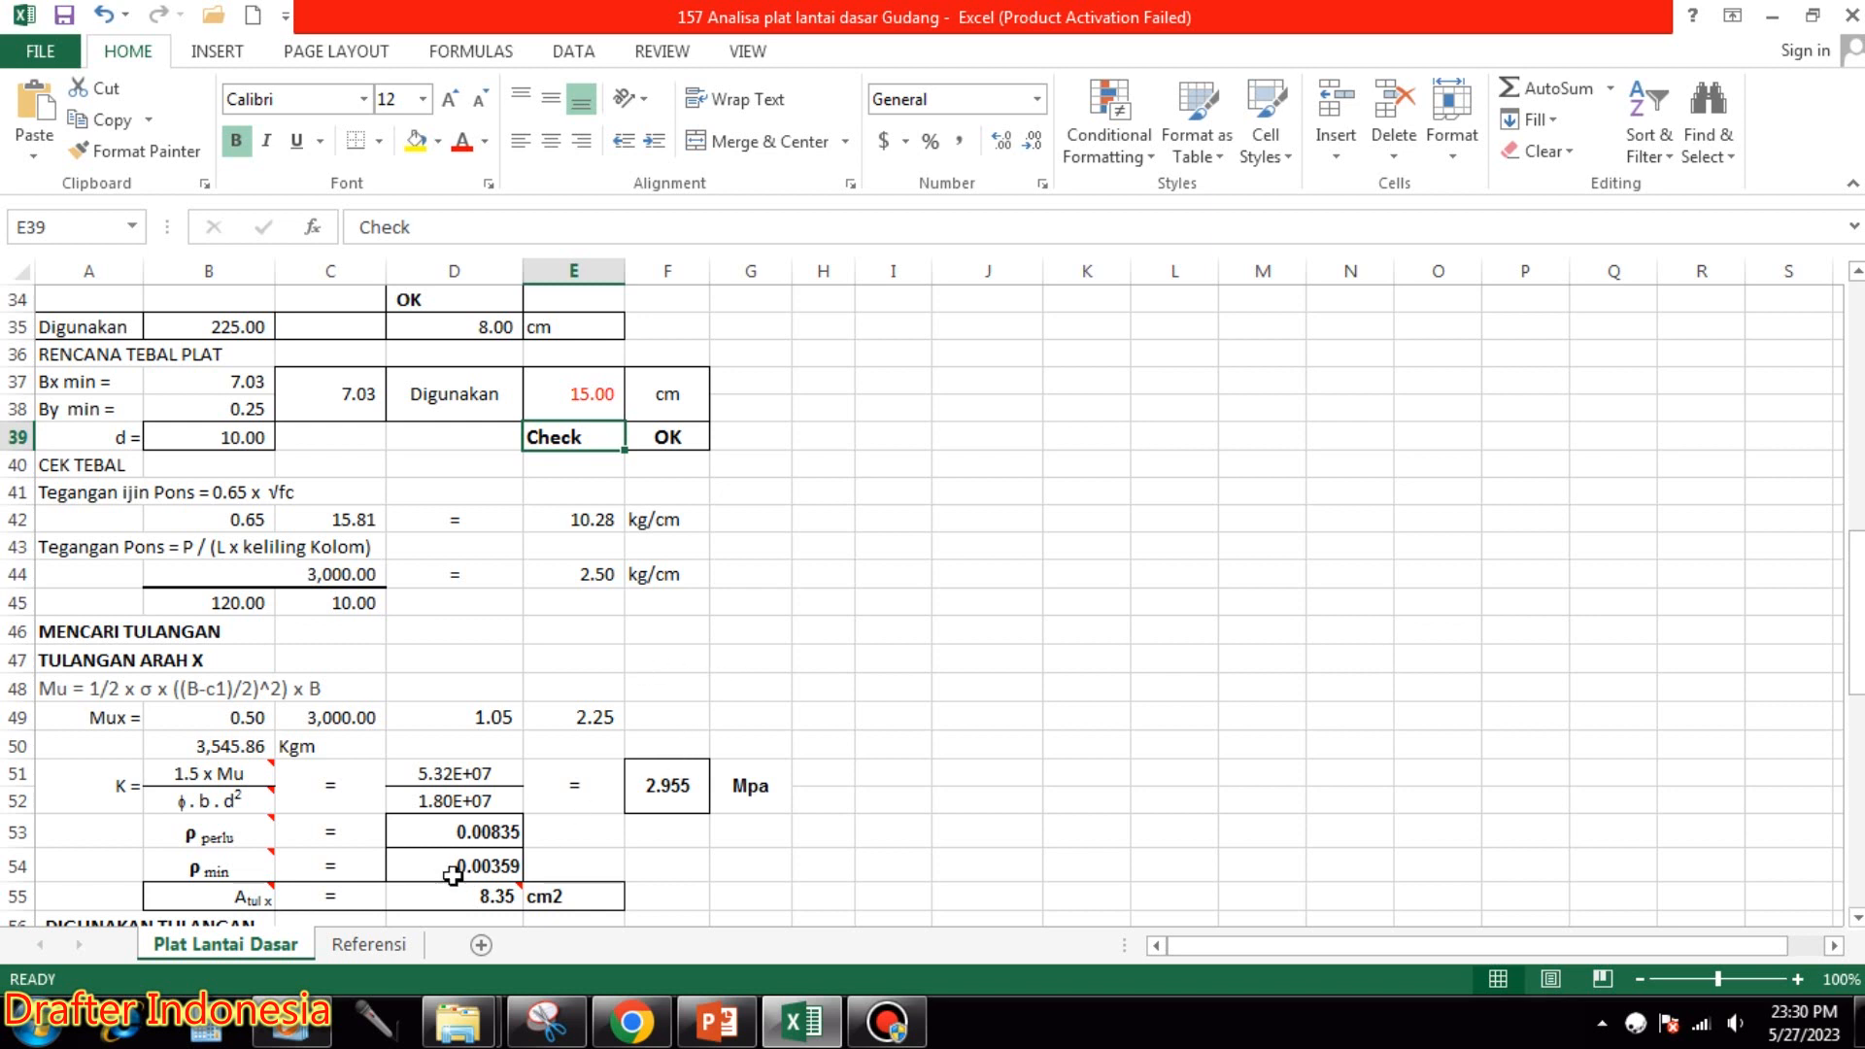
Examine the formulas for ρ perlu, ρ min and the required reinforcement area A tul x in the X direction.
click(485, 834)
scroll(930, 757, down, 1)
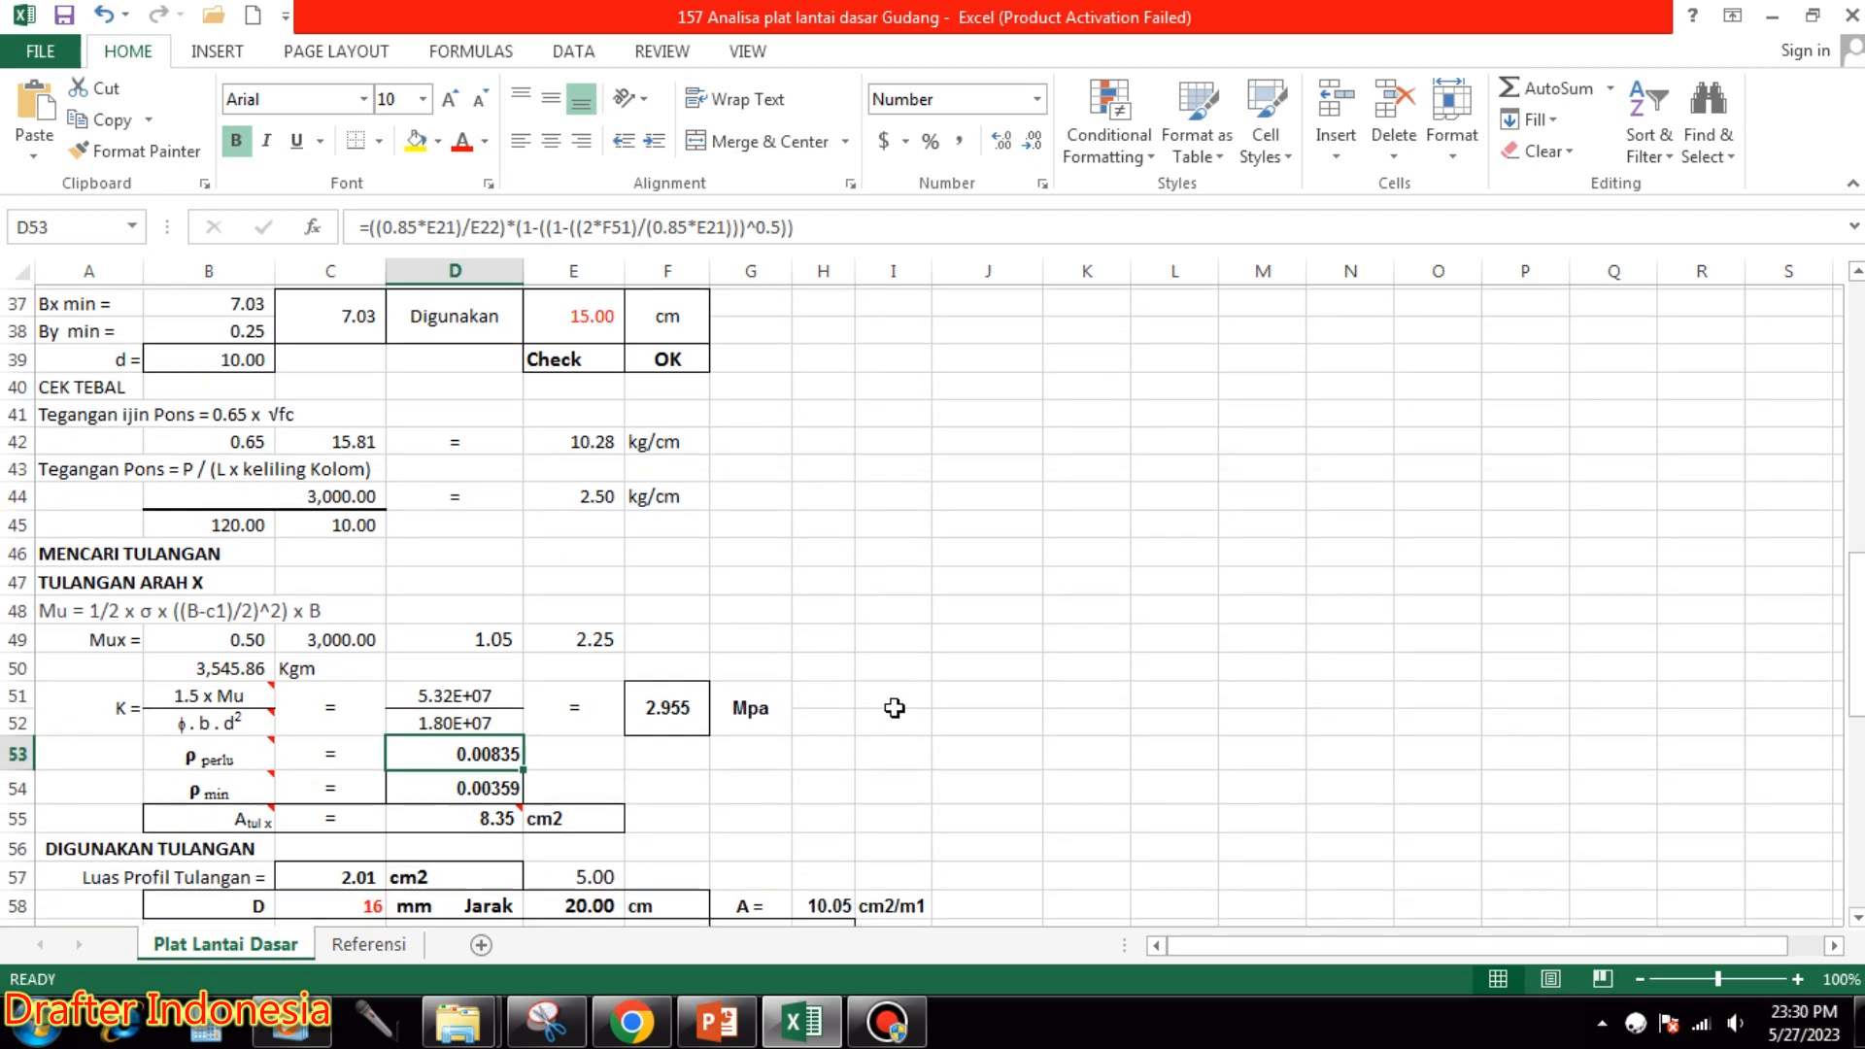
click(488, 783)
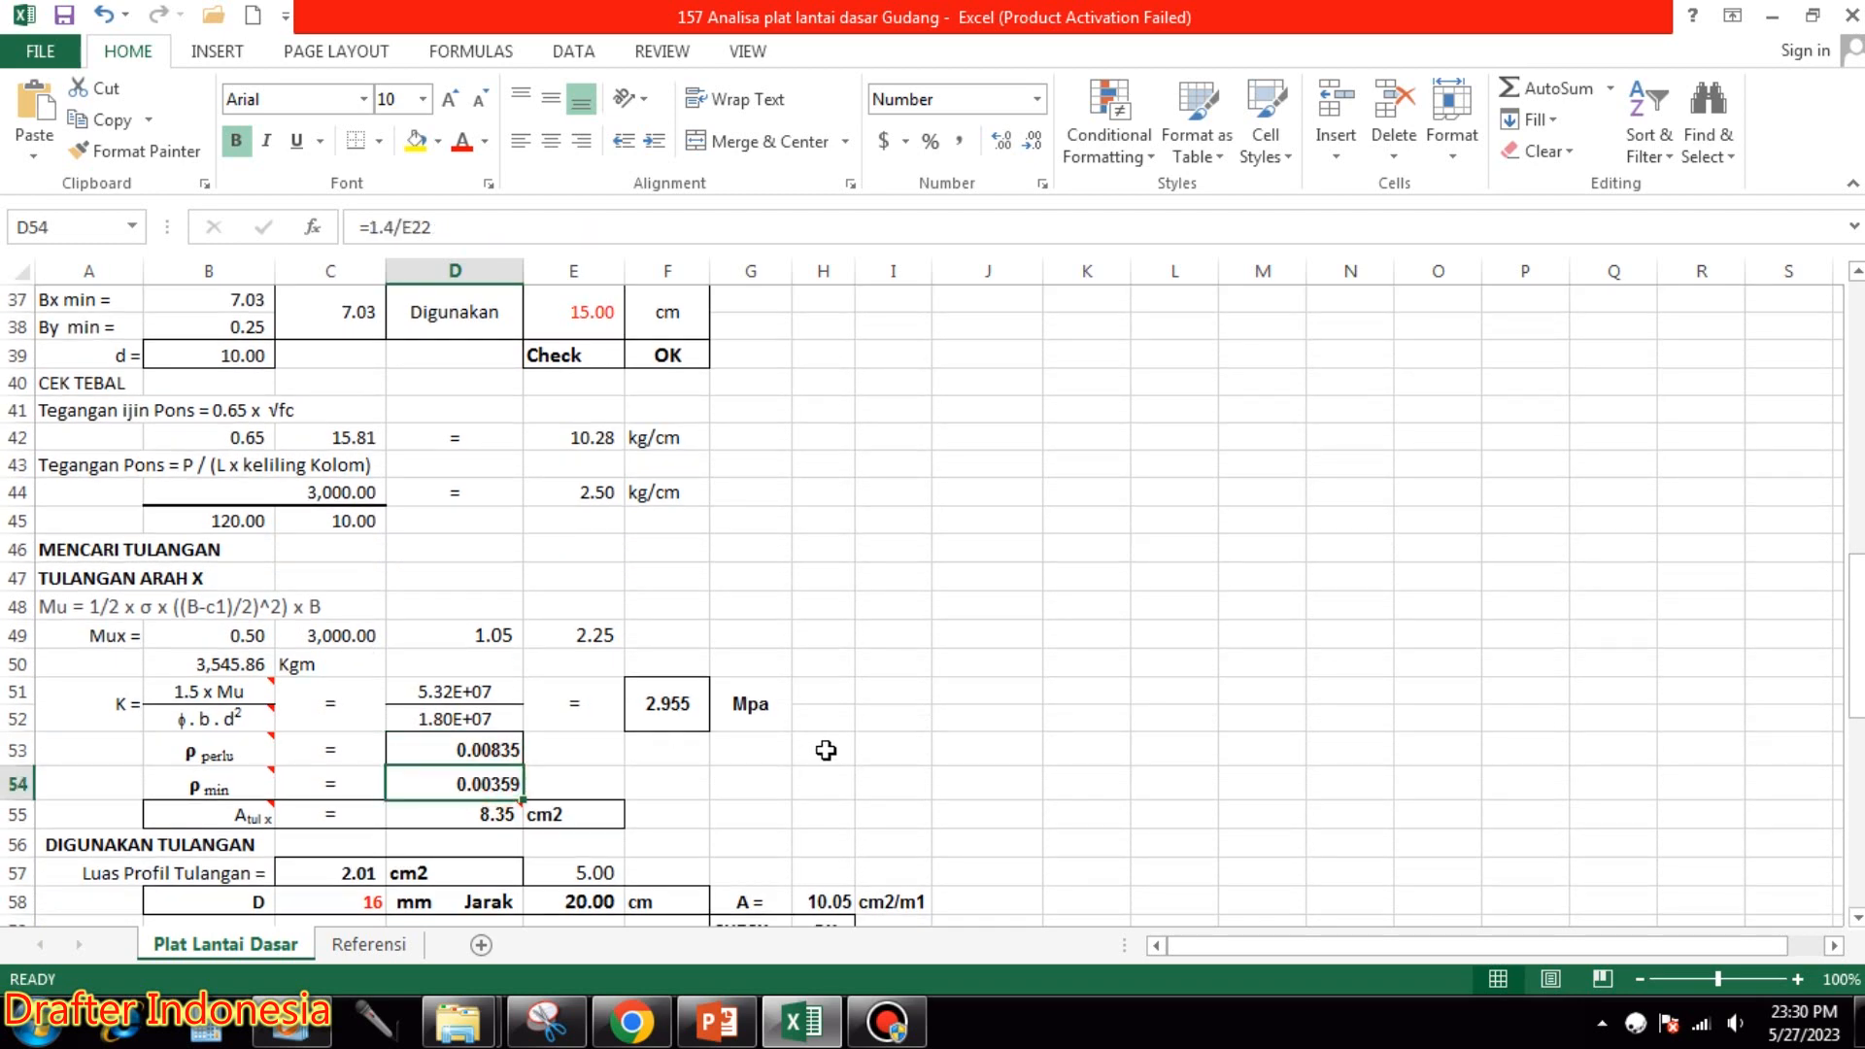
click(499, 821)
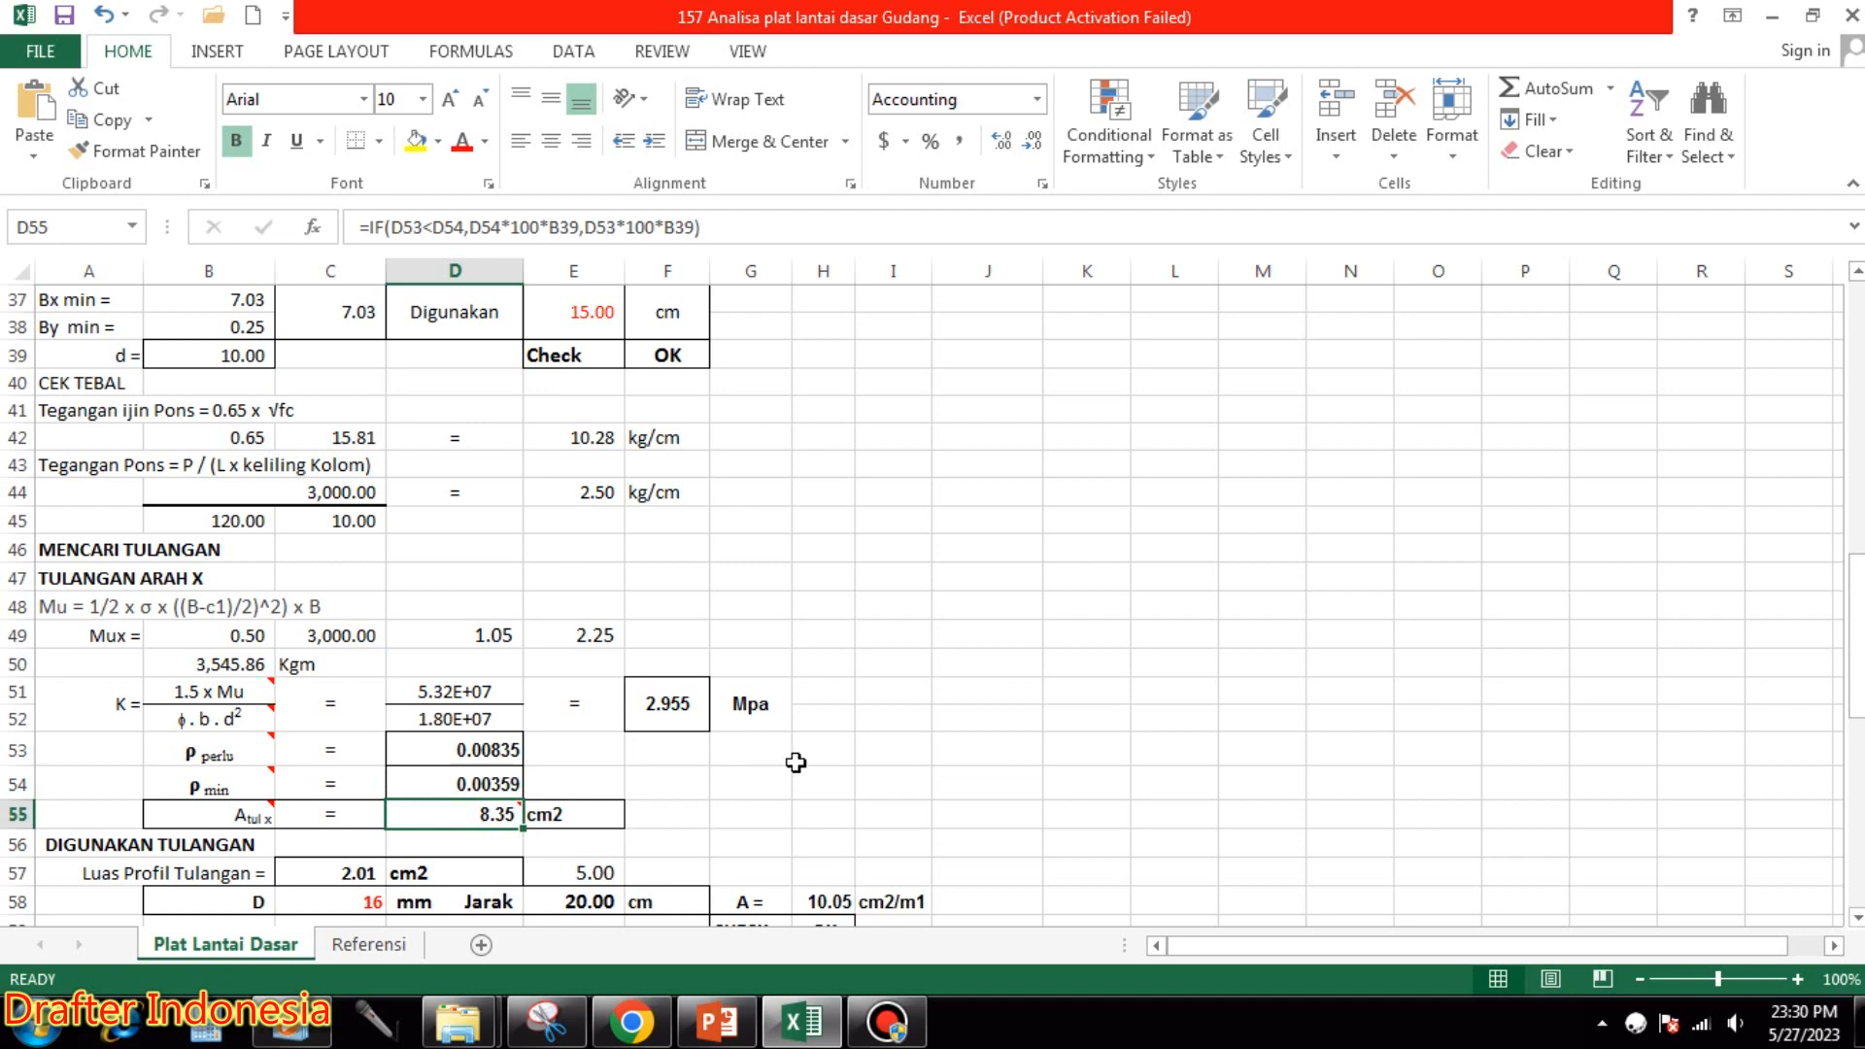
Examine the X-direction bar diameter and the formulas for bar area, number of bars, spacing and provided area A.
scroll(795, 763, down, 2)
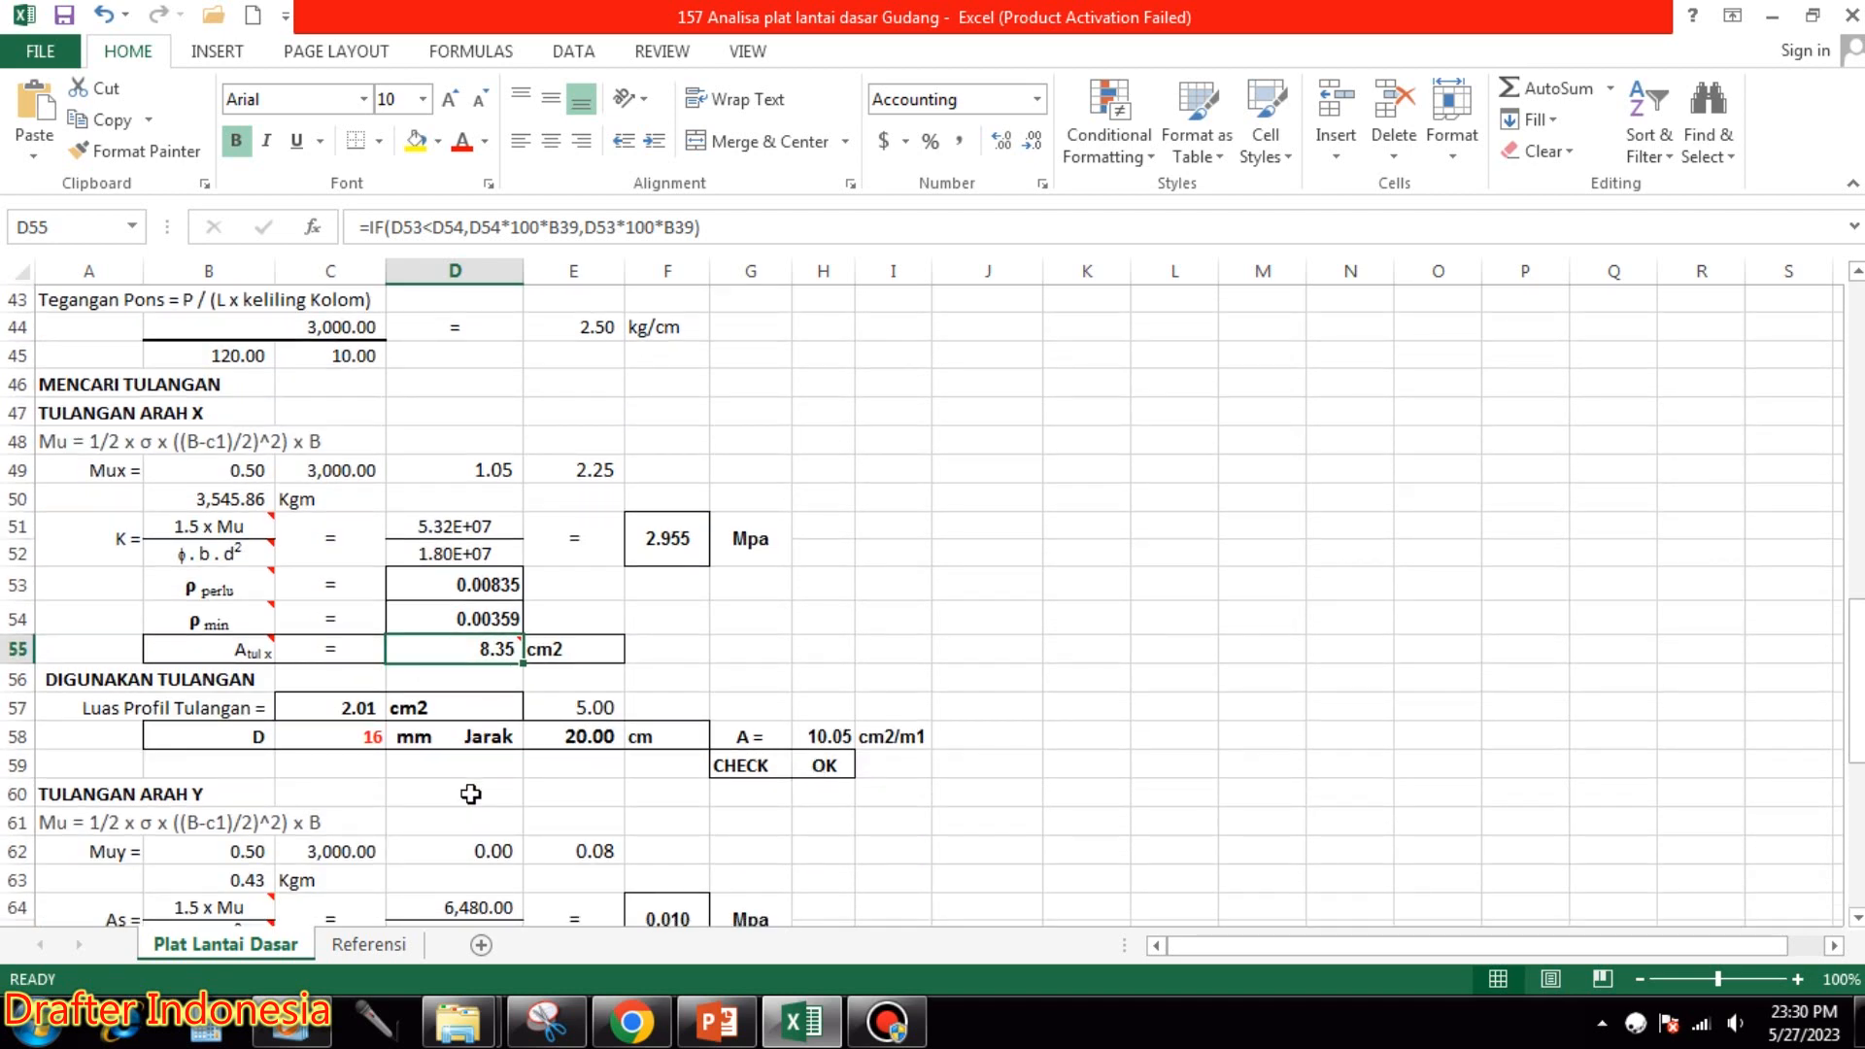
click(351, 735)
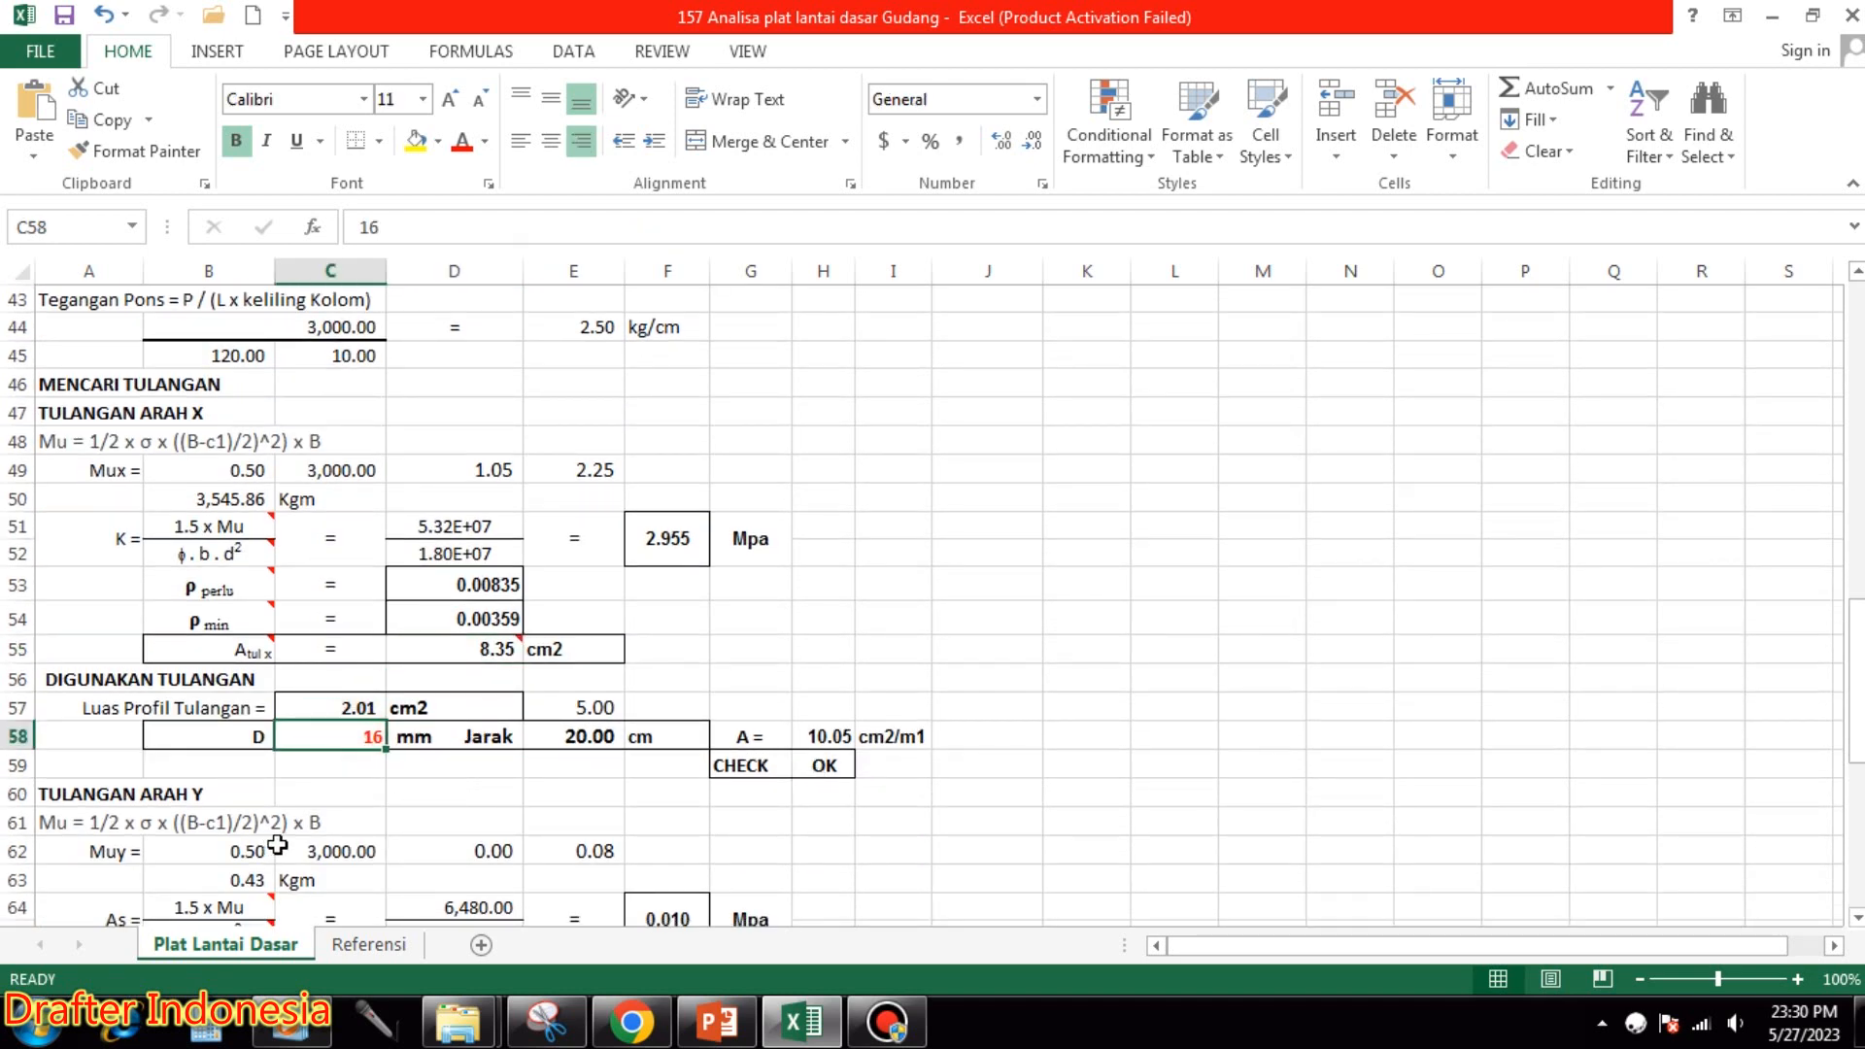
click(362, 706)
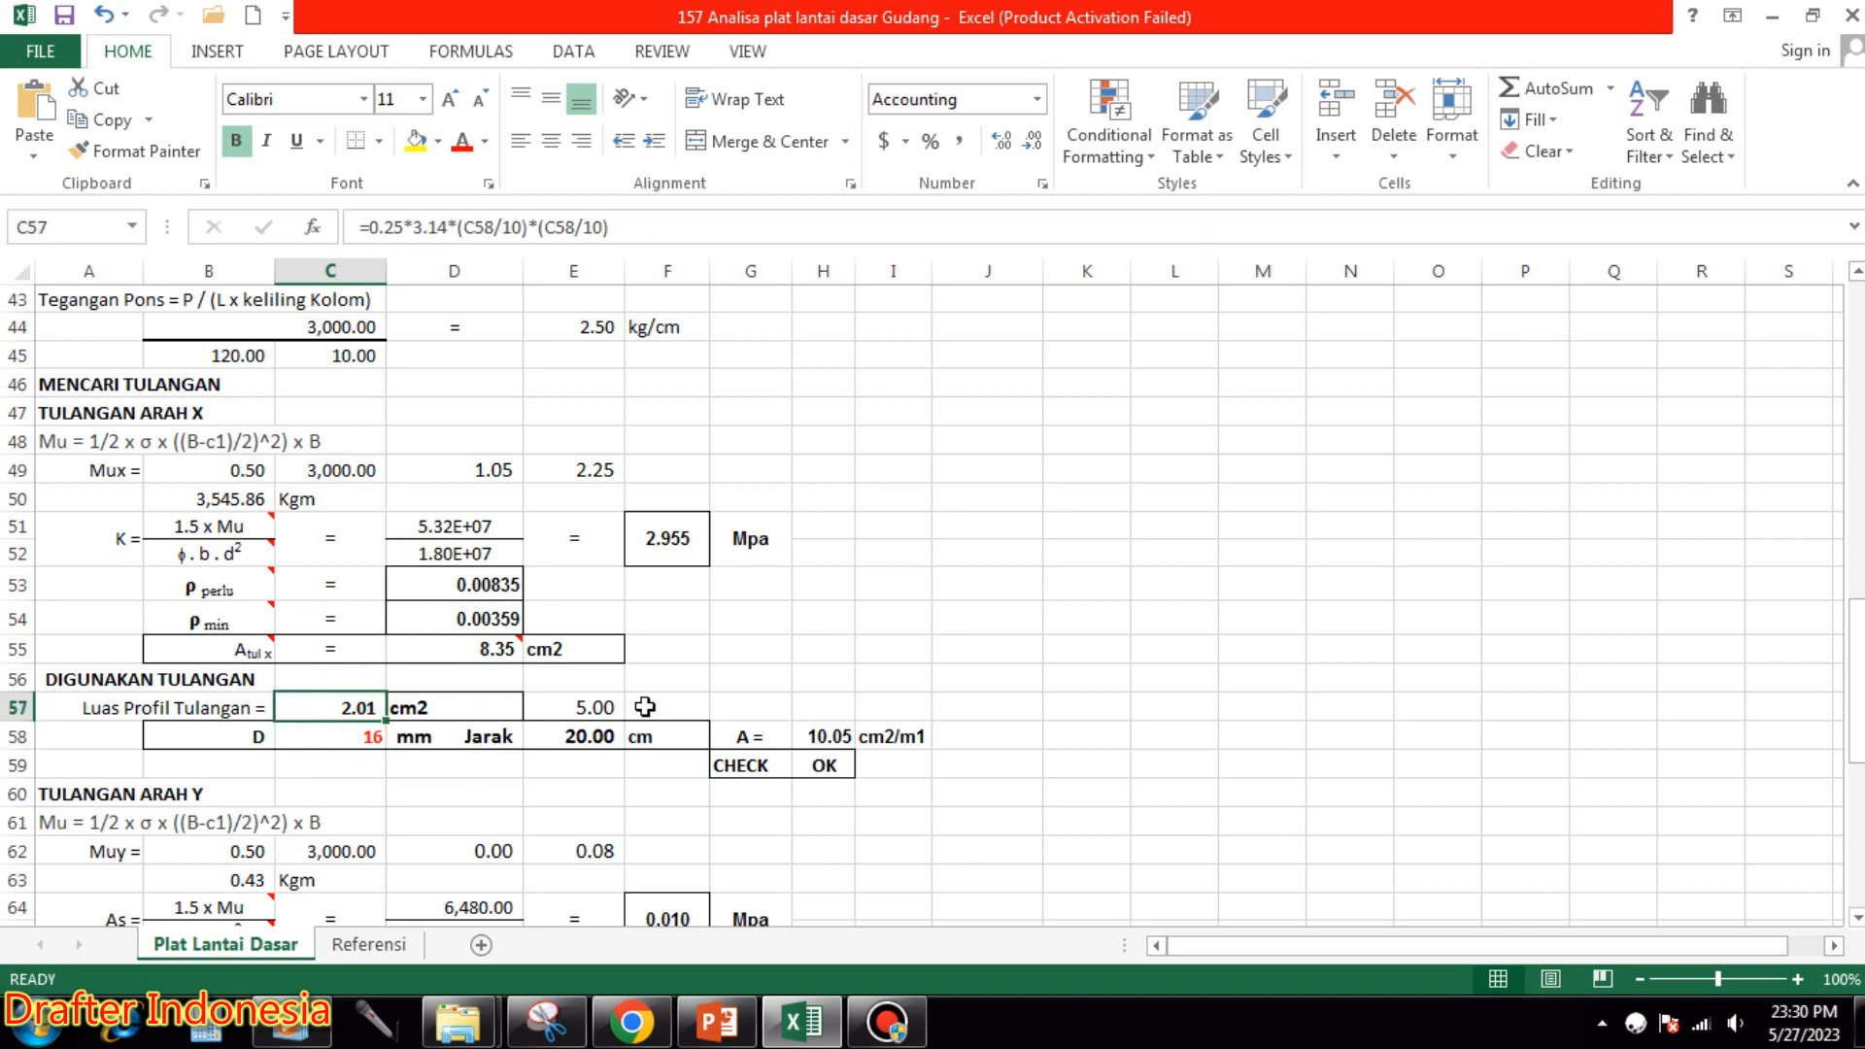
click(619, 704)
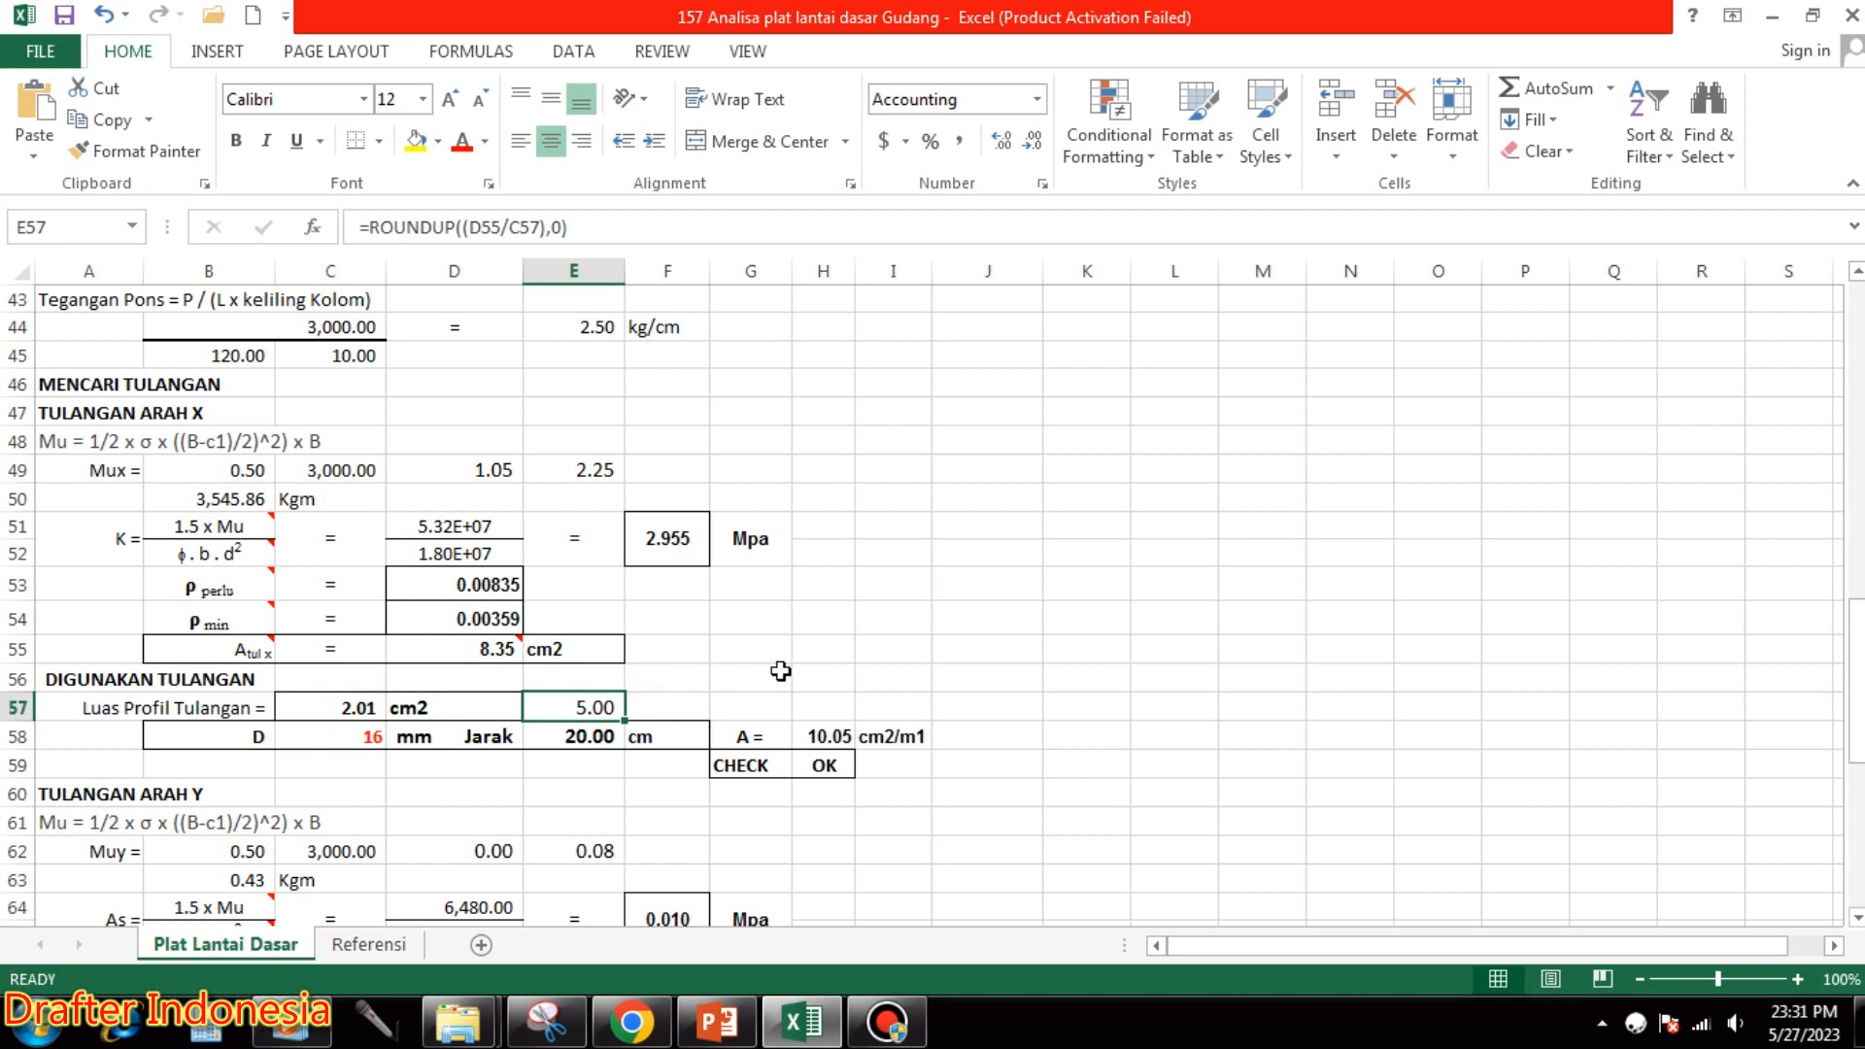
click(595, 735)
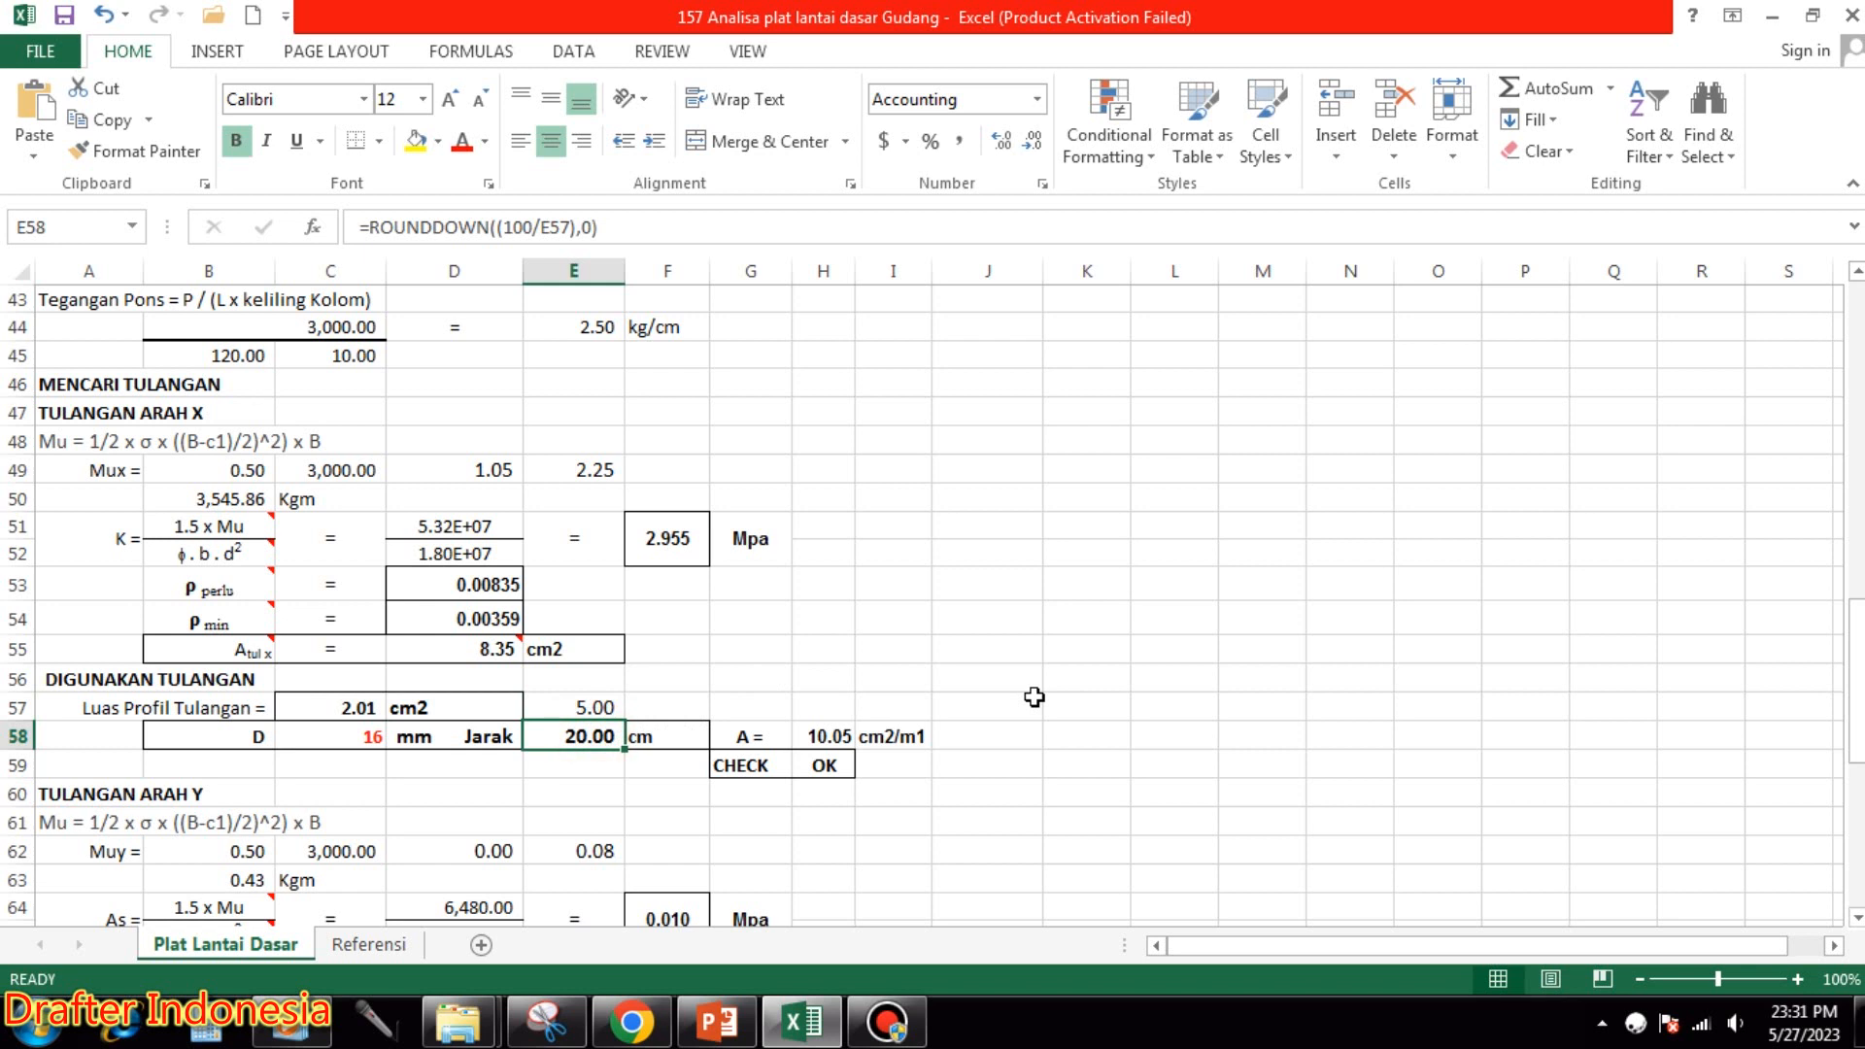
click(828, 737)
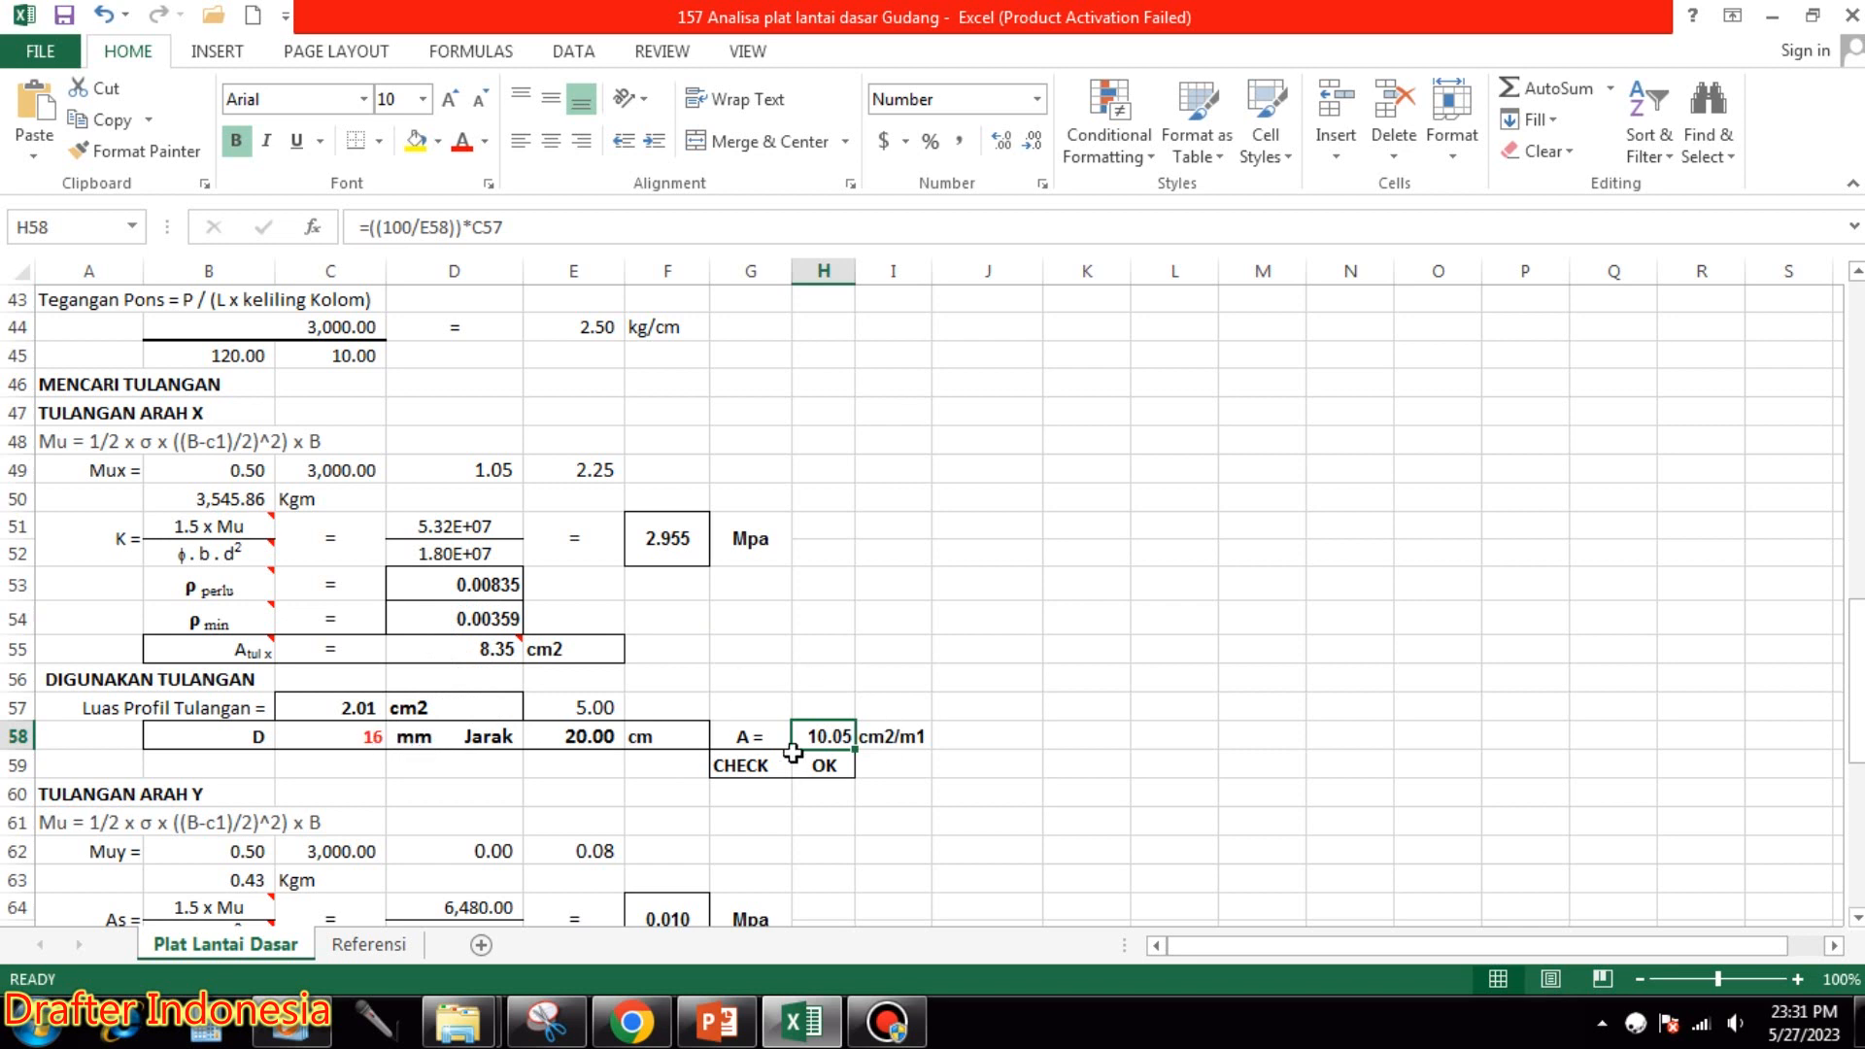
Set the X-direction reinforcement bar diameter D to 13 mm.
click(359, 738)
text(13)
key(Return)
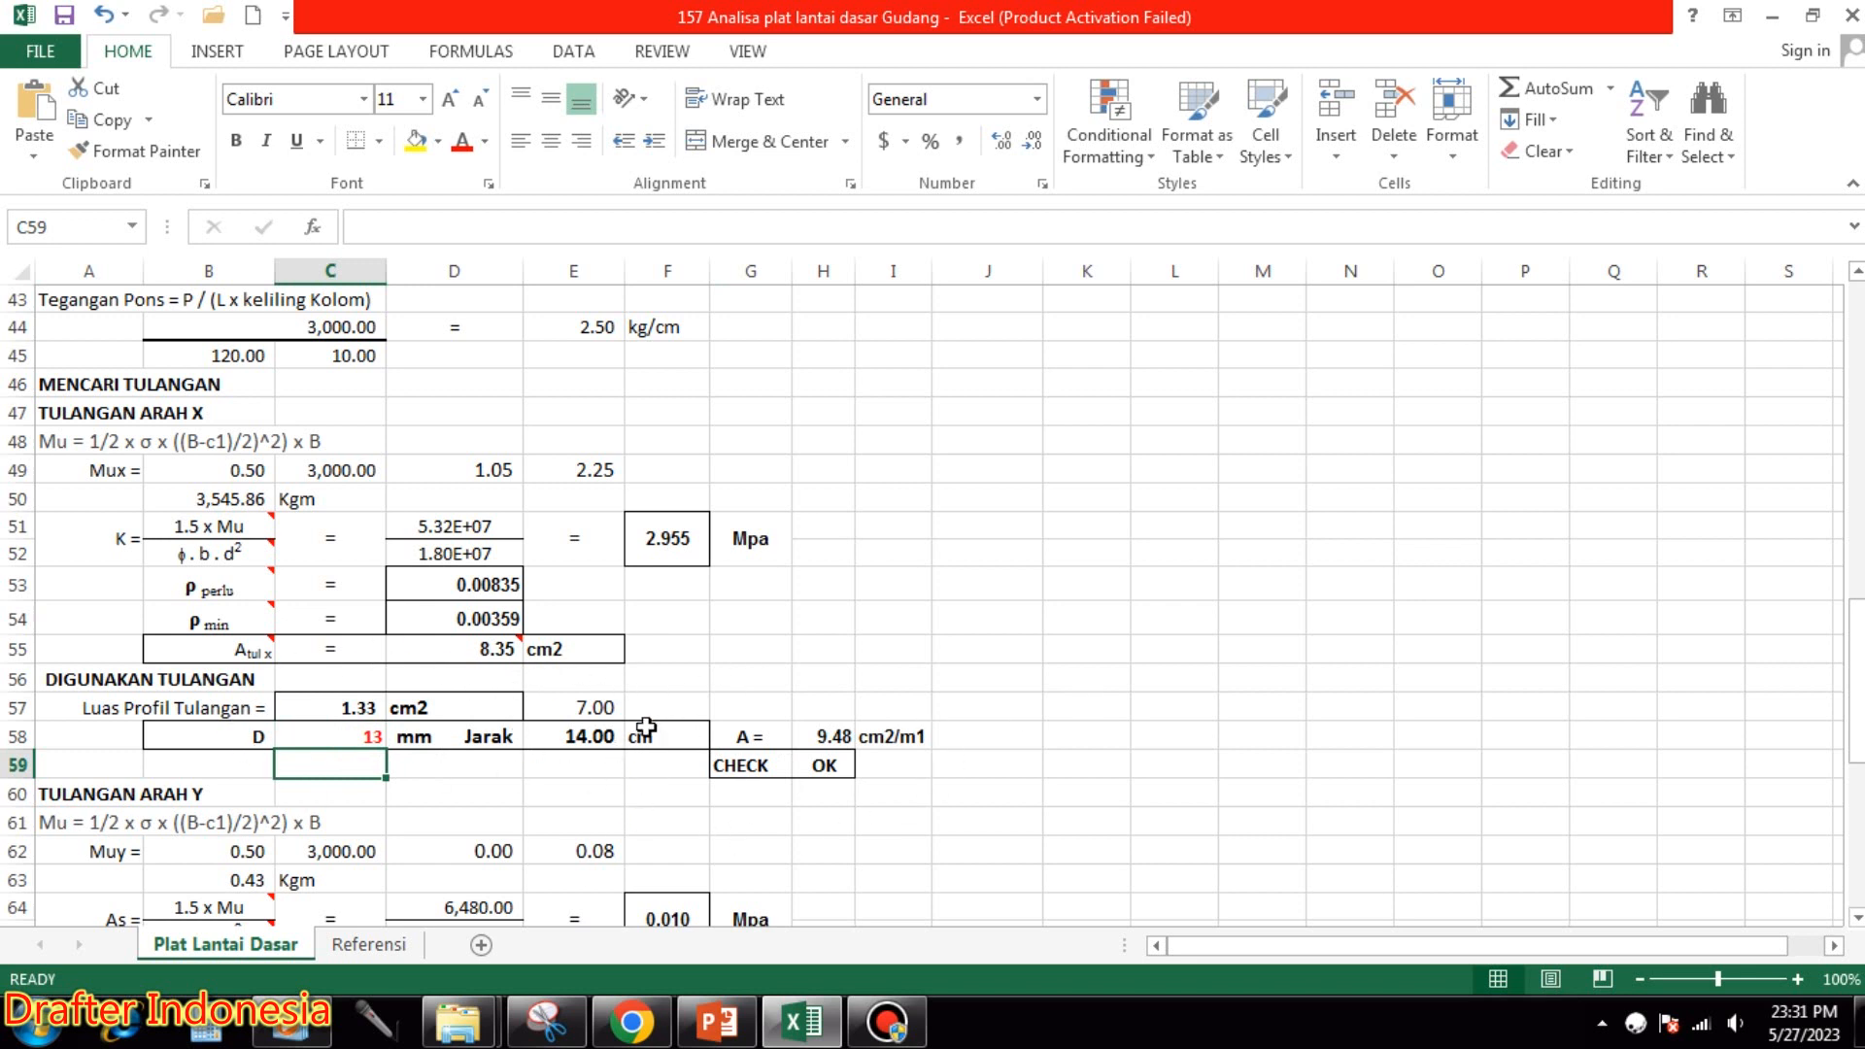
Examine the Y-direction moment Muy: its factor, load, arm and width values and the formula that multiplies them.
scroll(662, 641, down, 2)
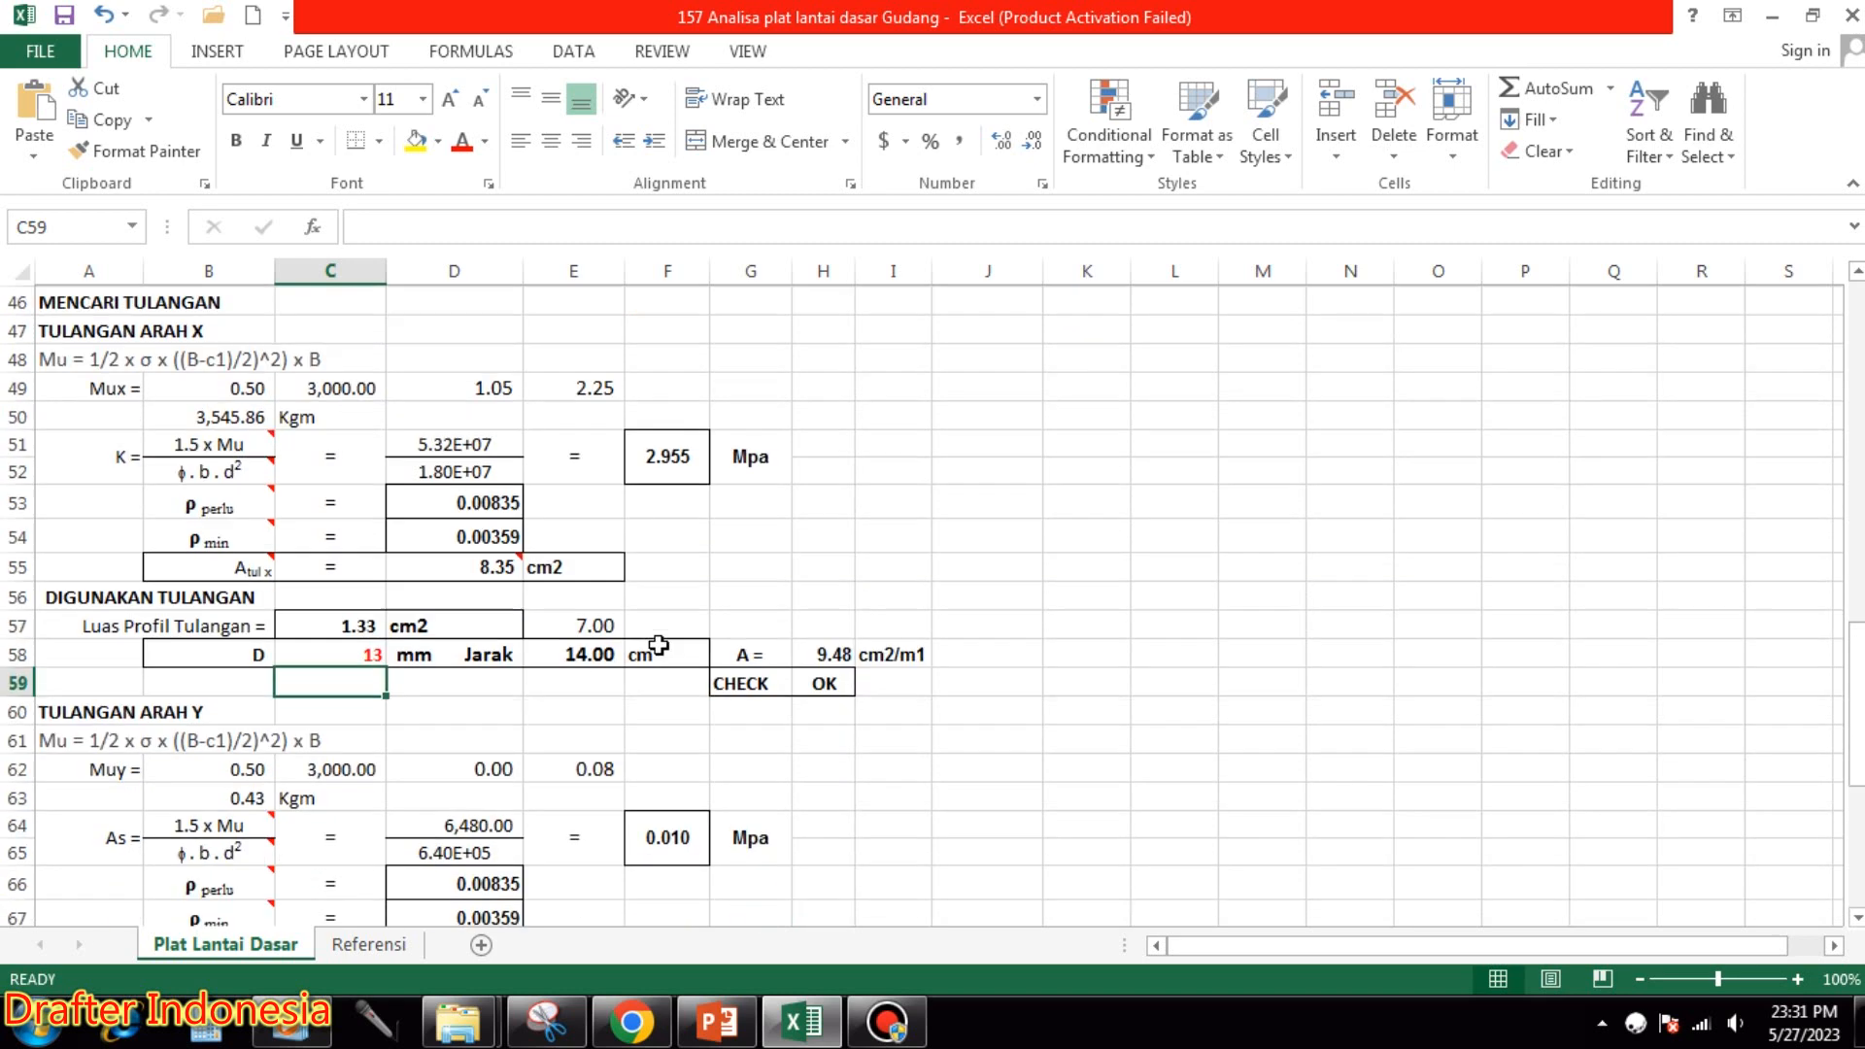
scroll(661, 641, down, 1)
scroll(464, 606, down, 1)
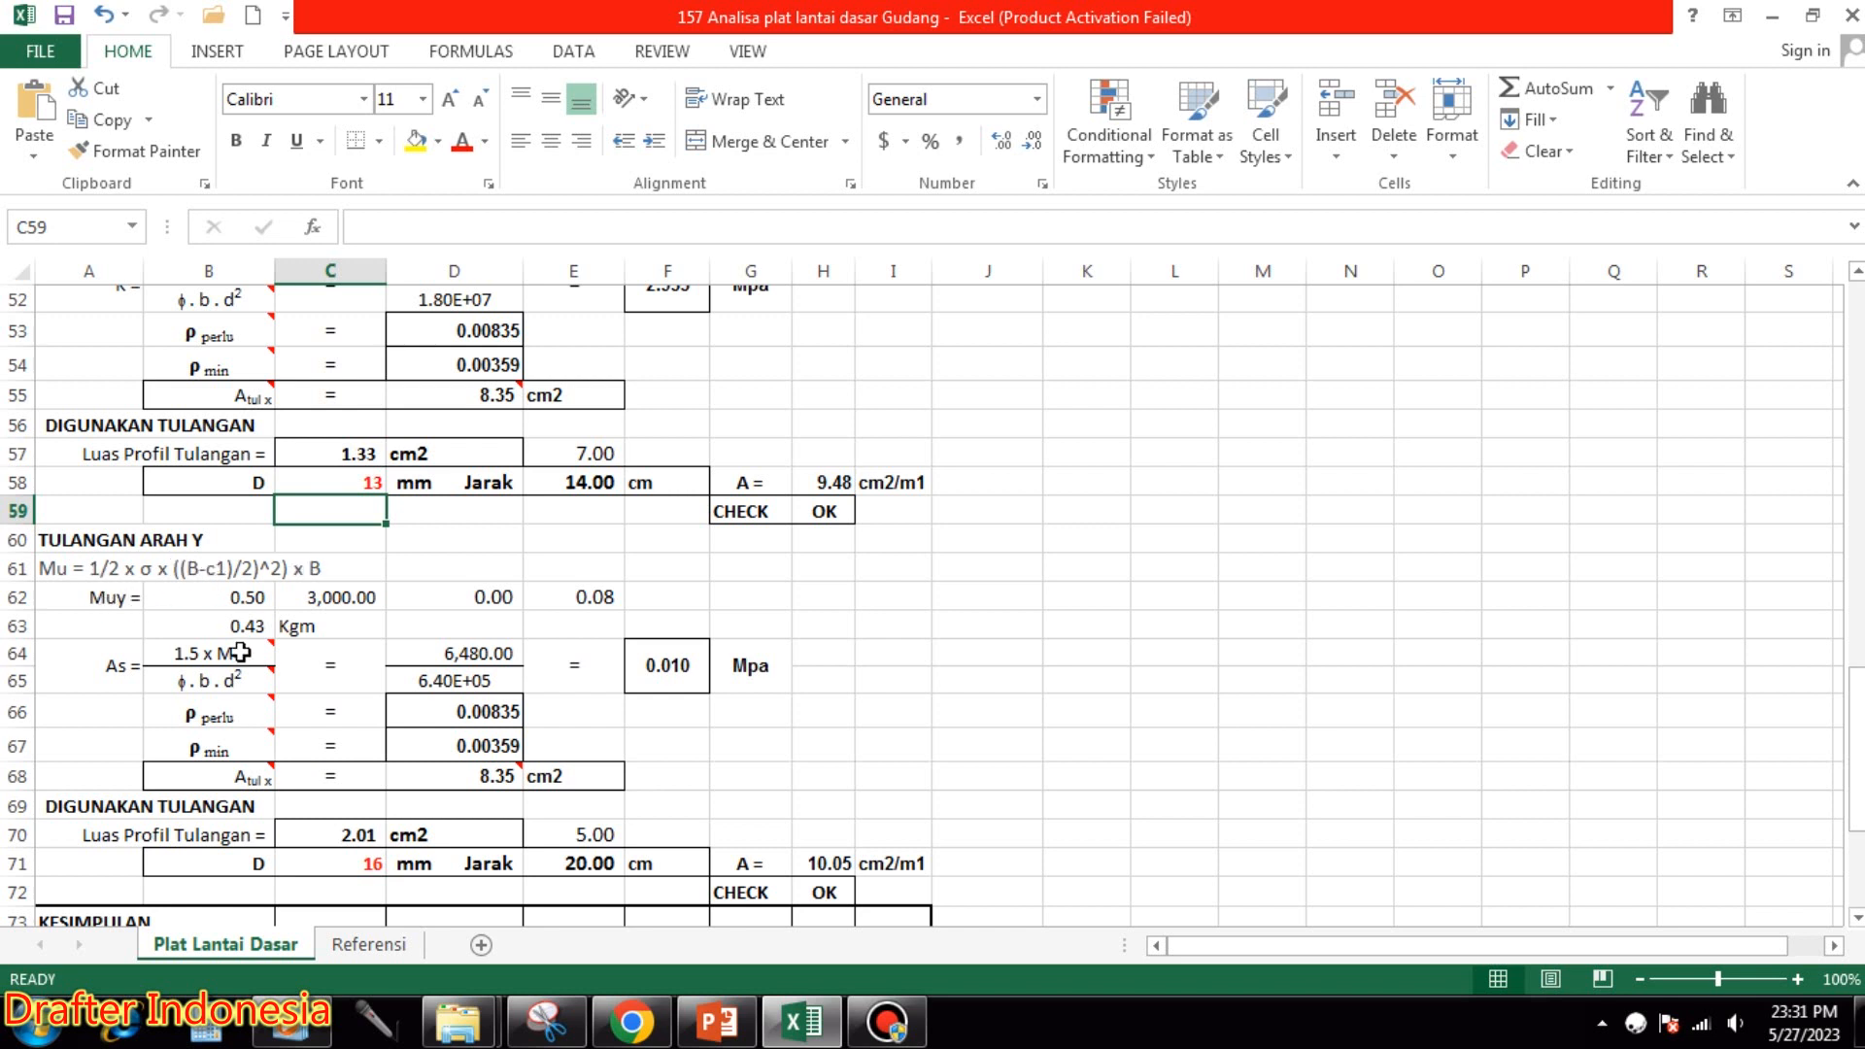
click(252, 600)
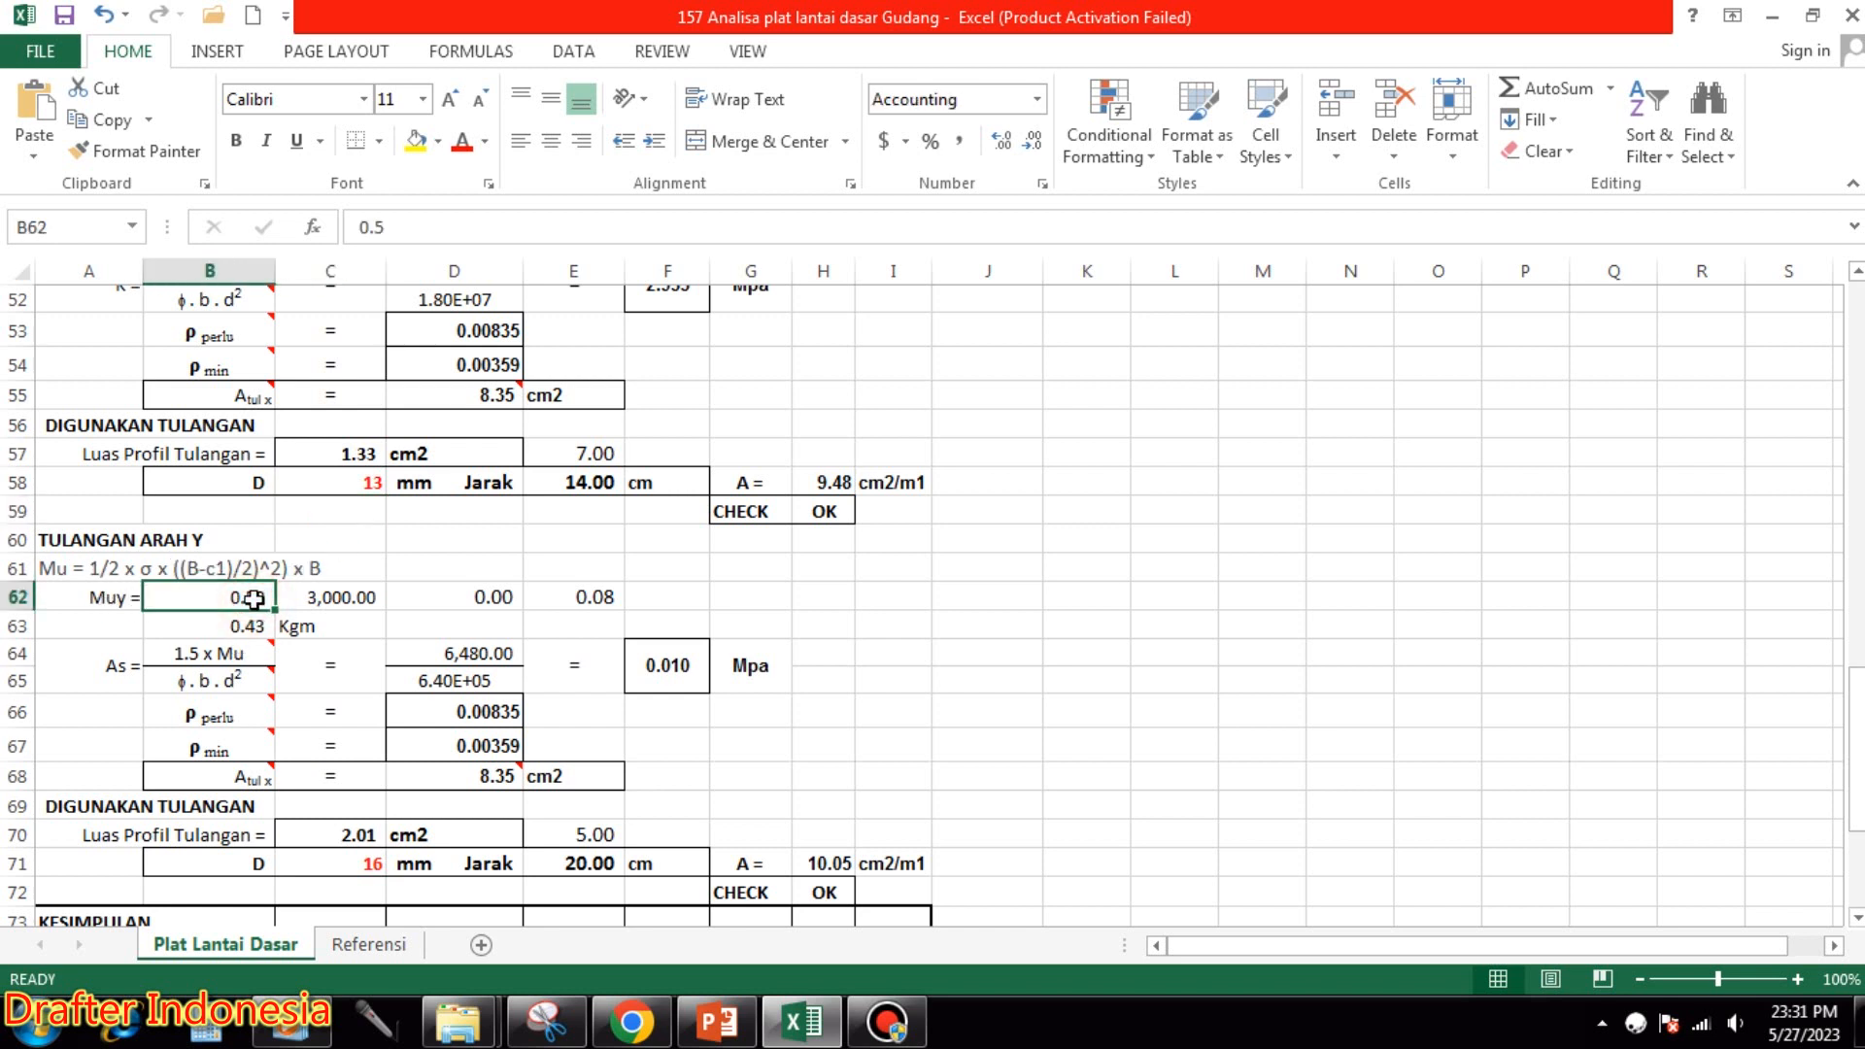
click(331, 599)
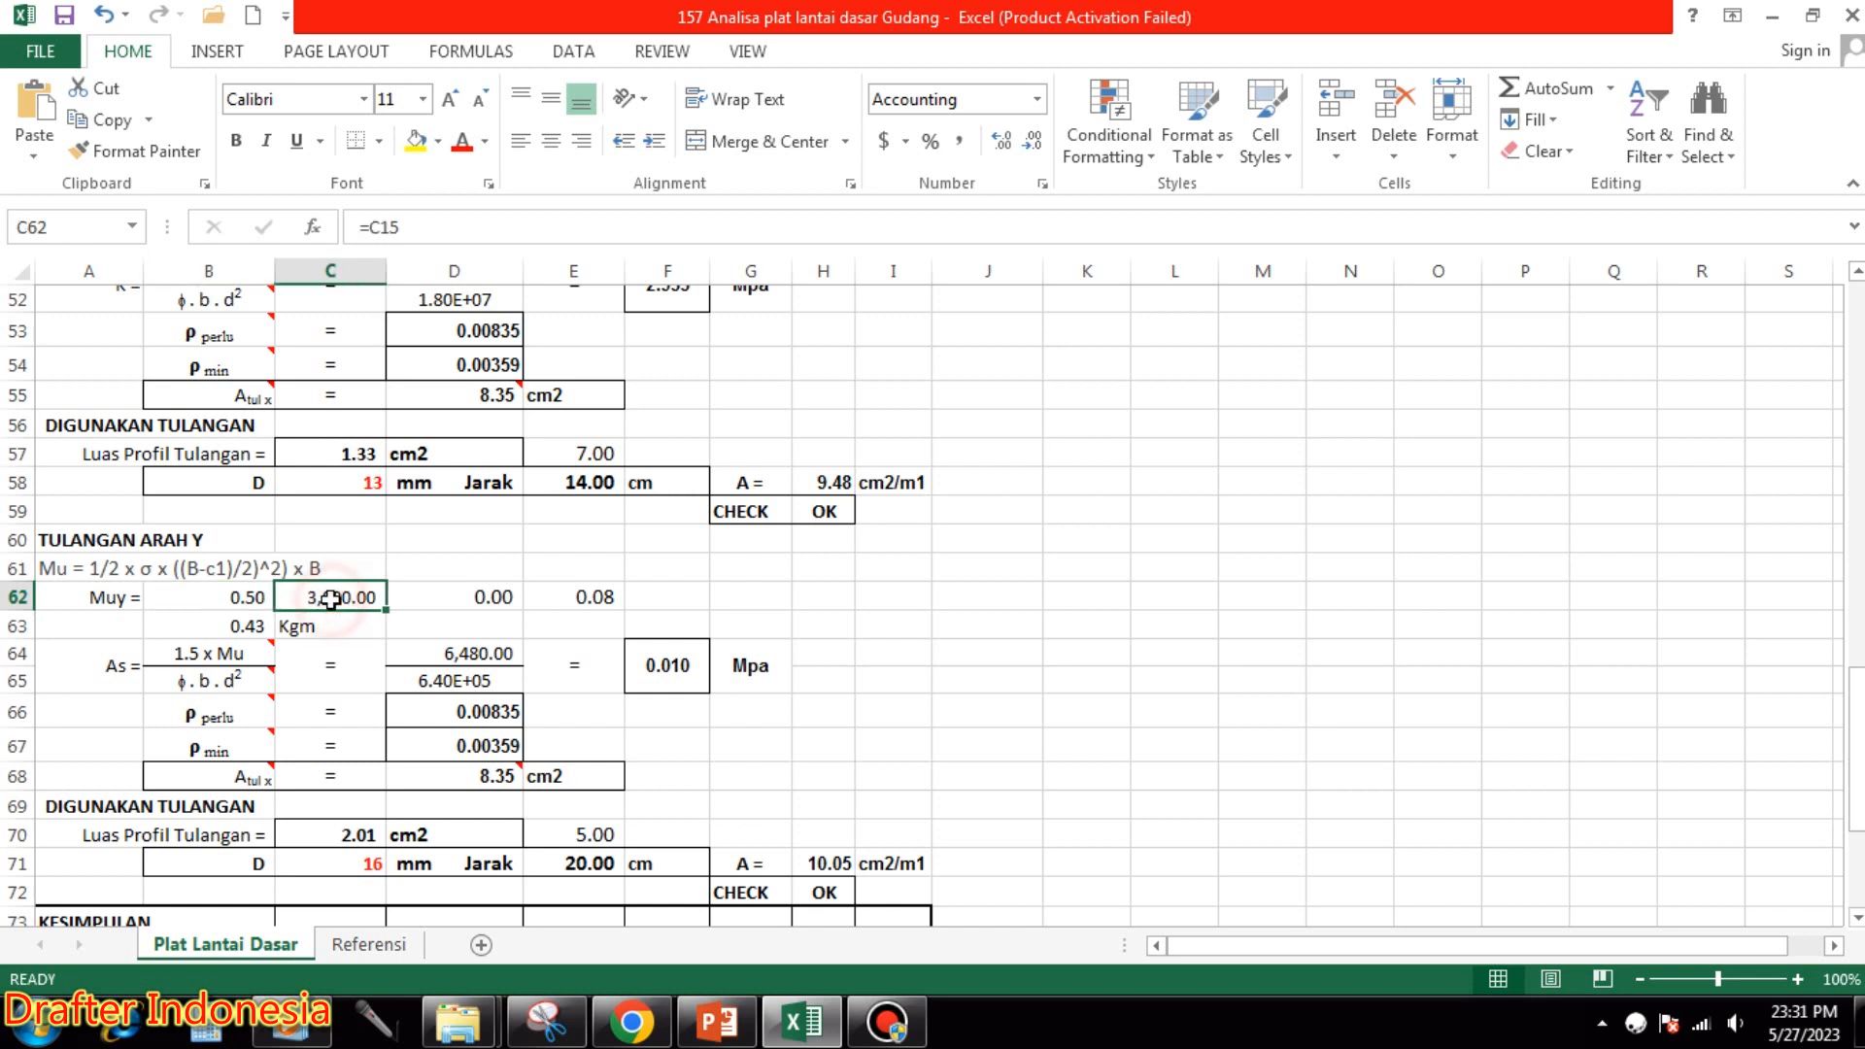
click(502, 599)
click(575, 598)
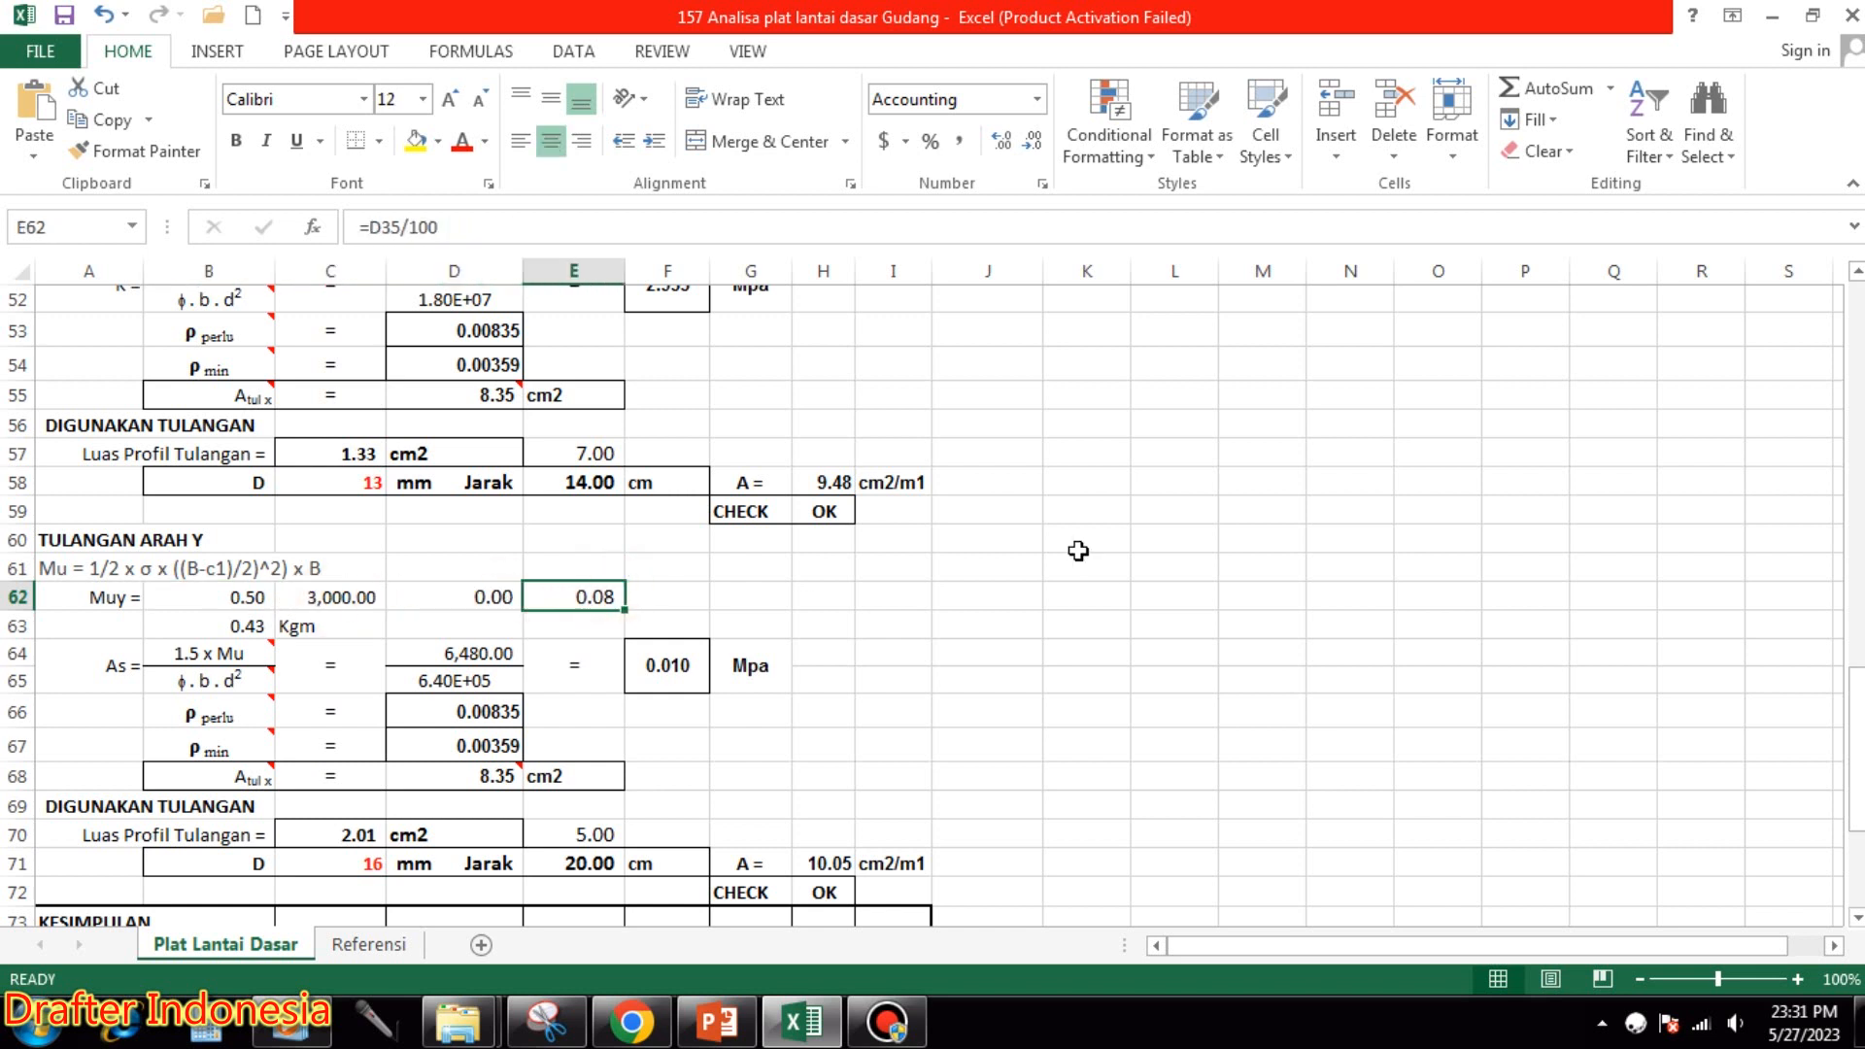
click(255, 628)
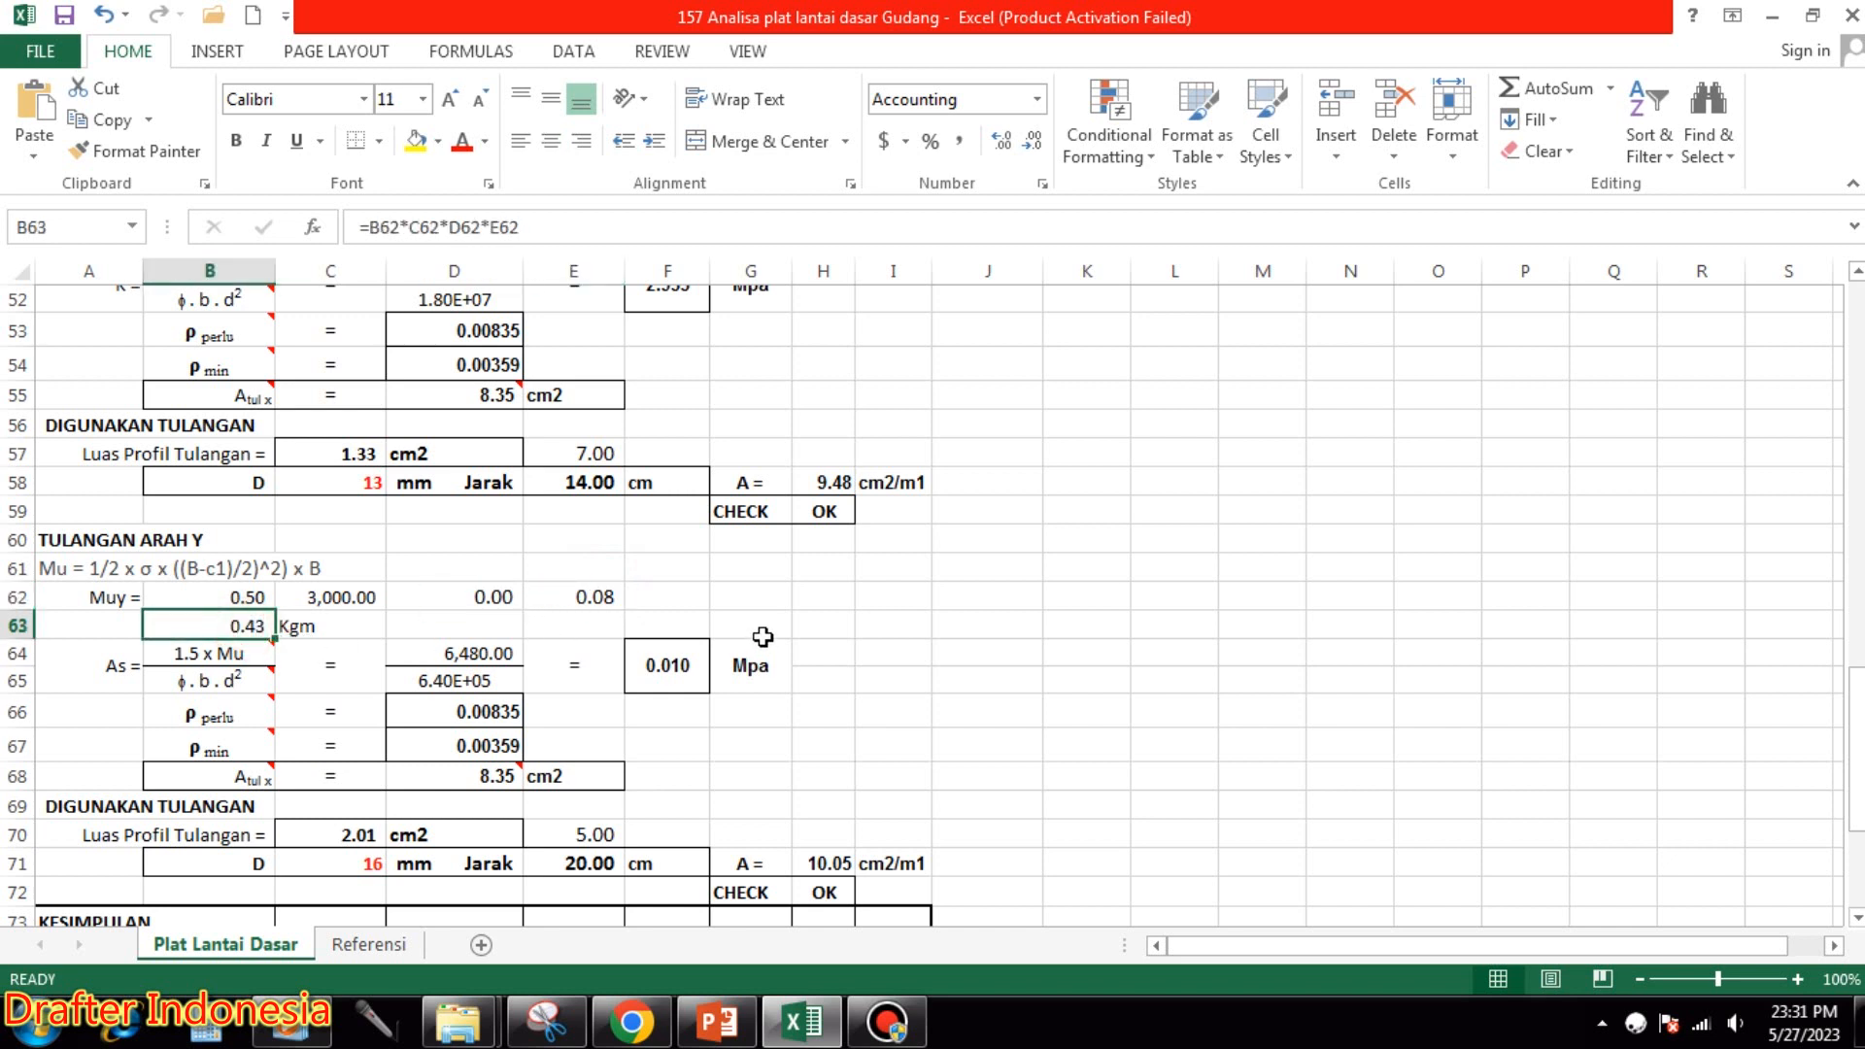
Relabel the "As =" term in the TULANGAN ARAH Y section as "k =".
double_click(127, 667)
drag(126, 667, 105, 666)
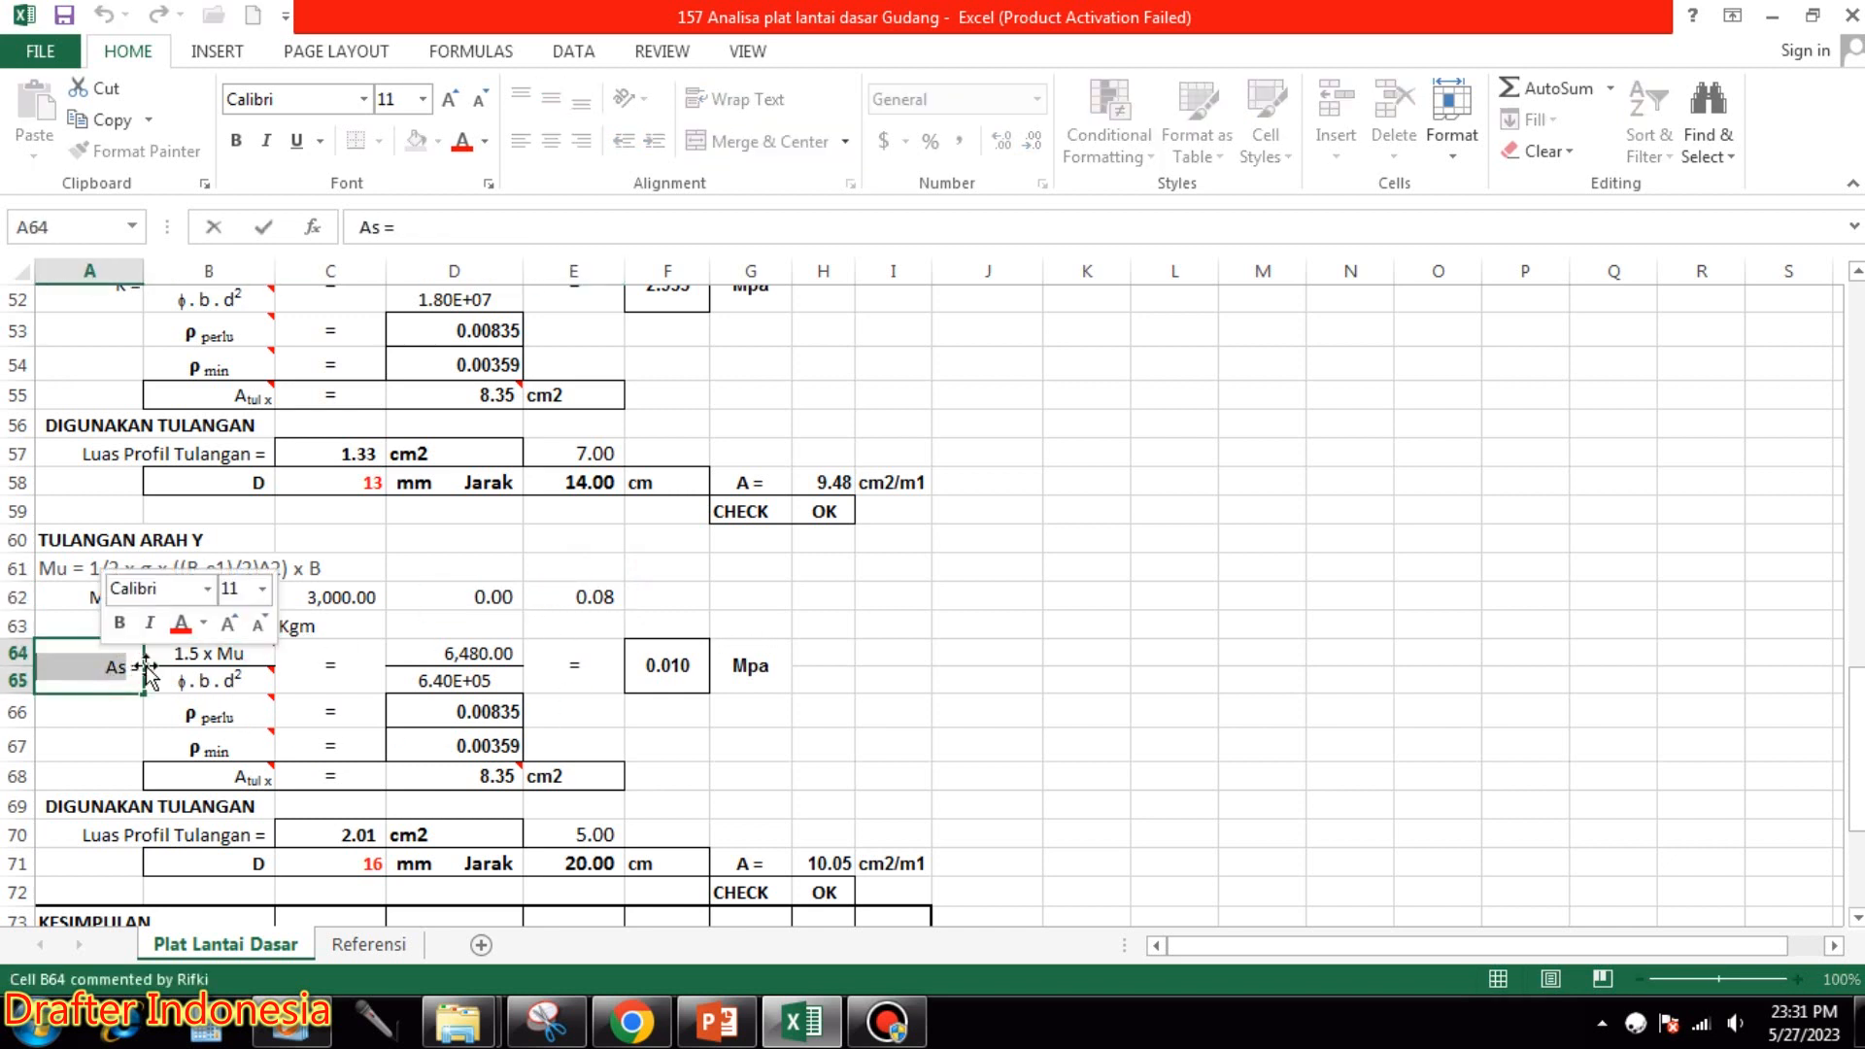
text(k)
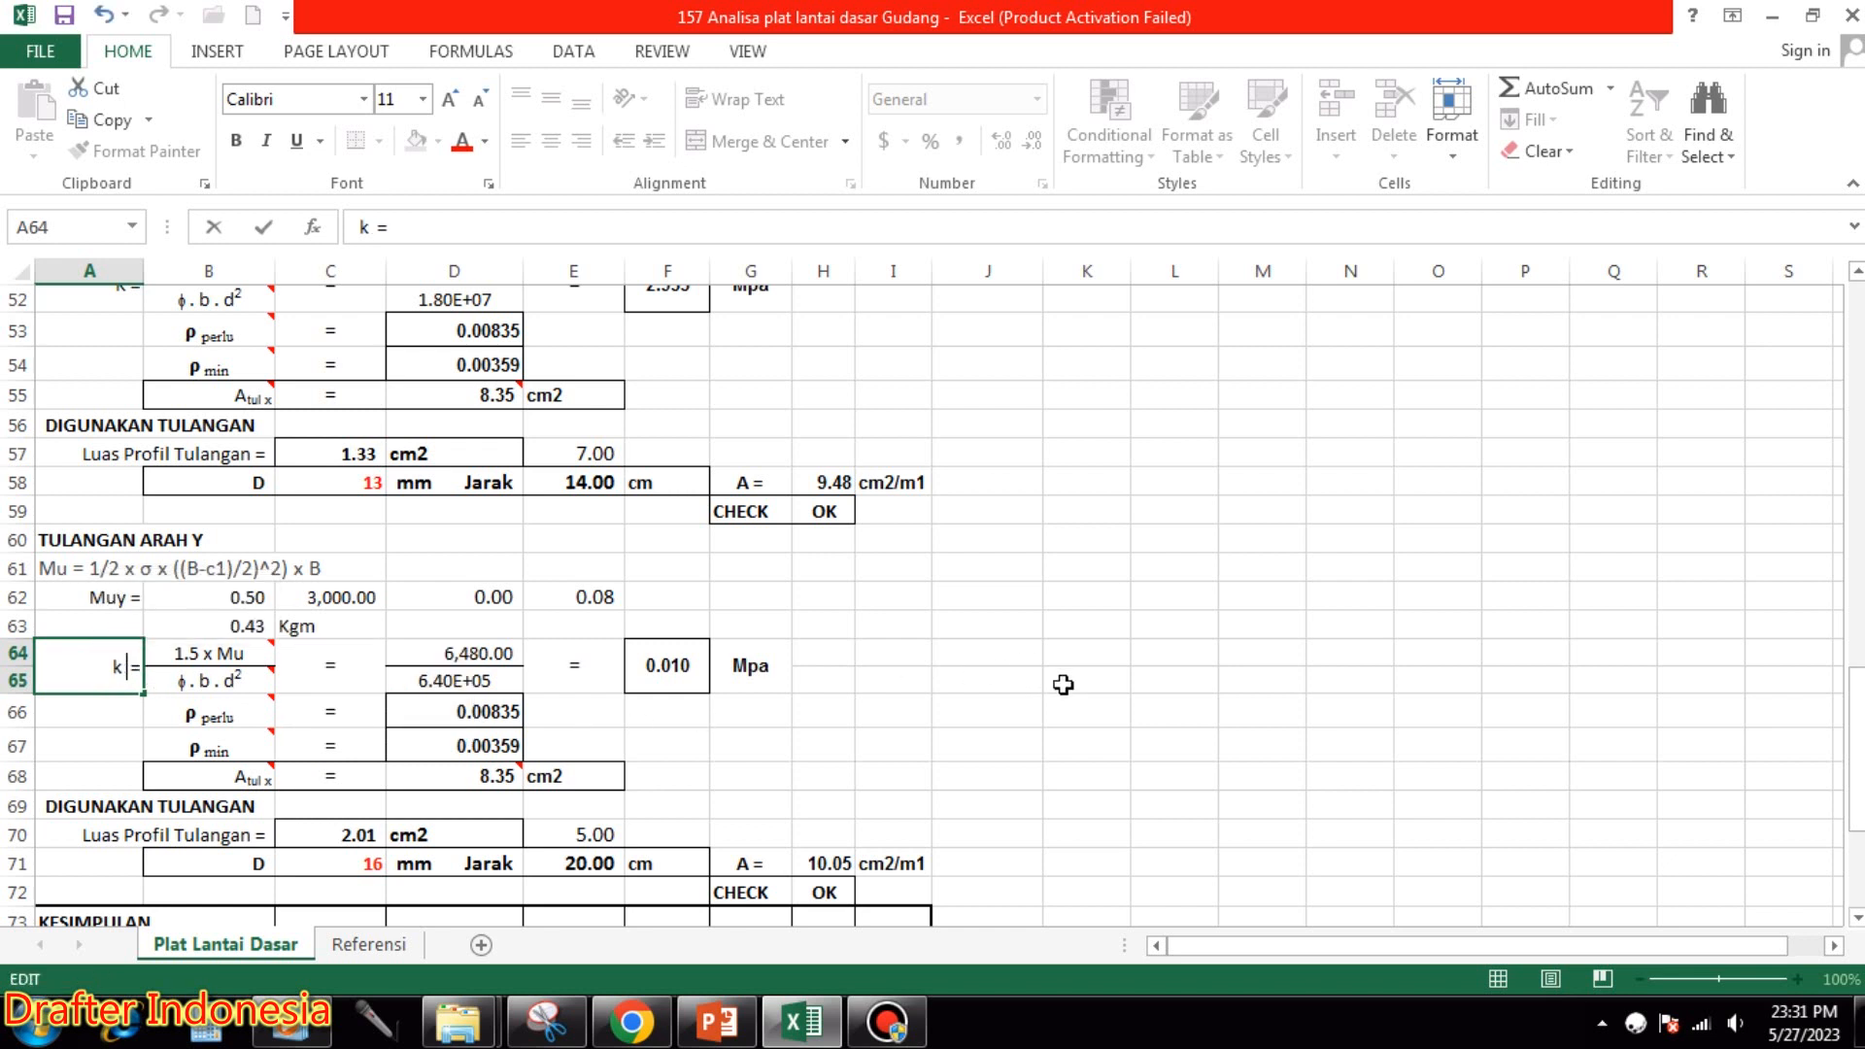
click(1115, 701)
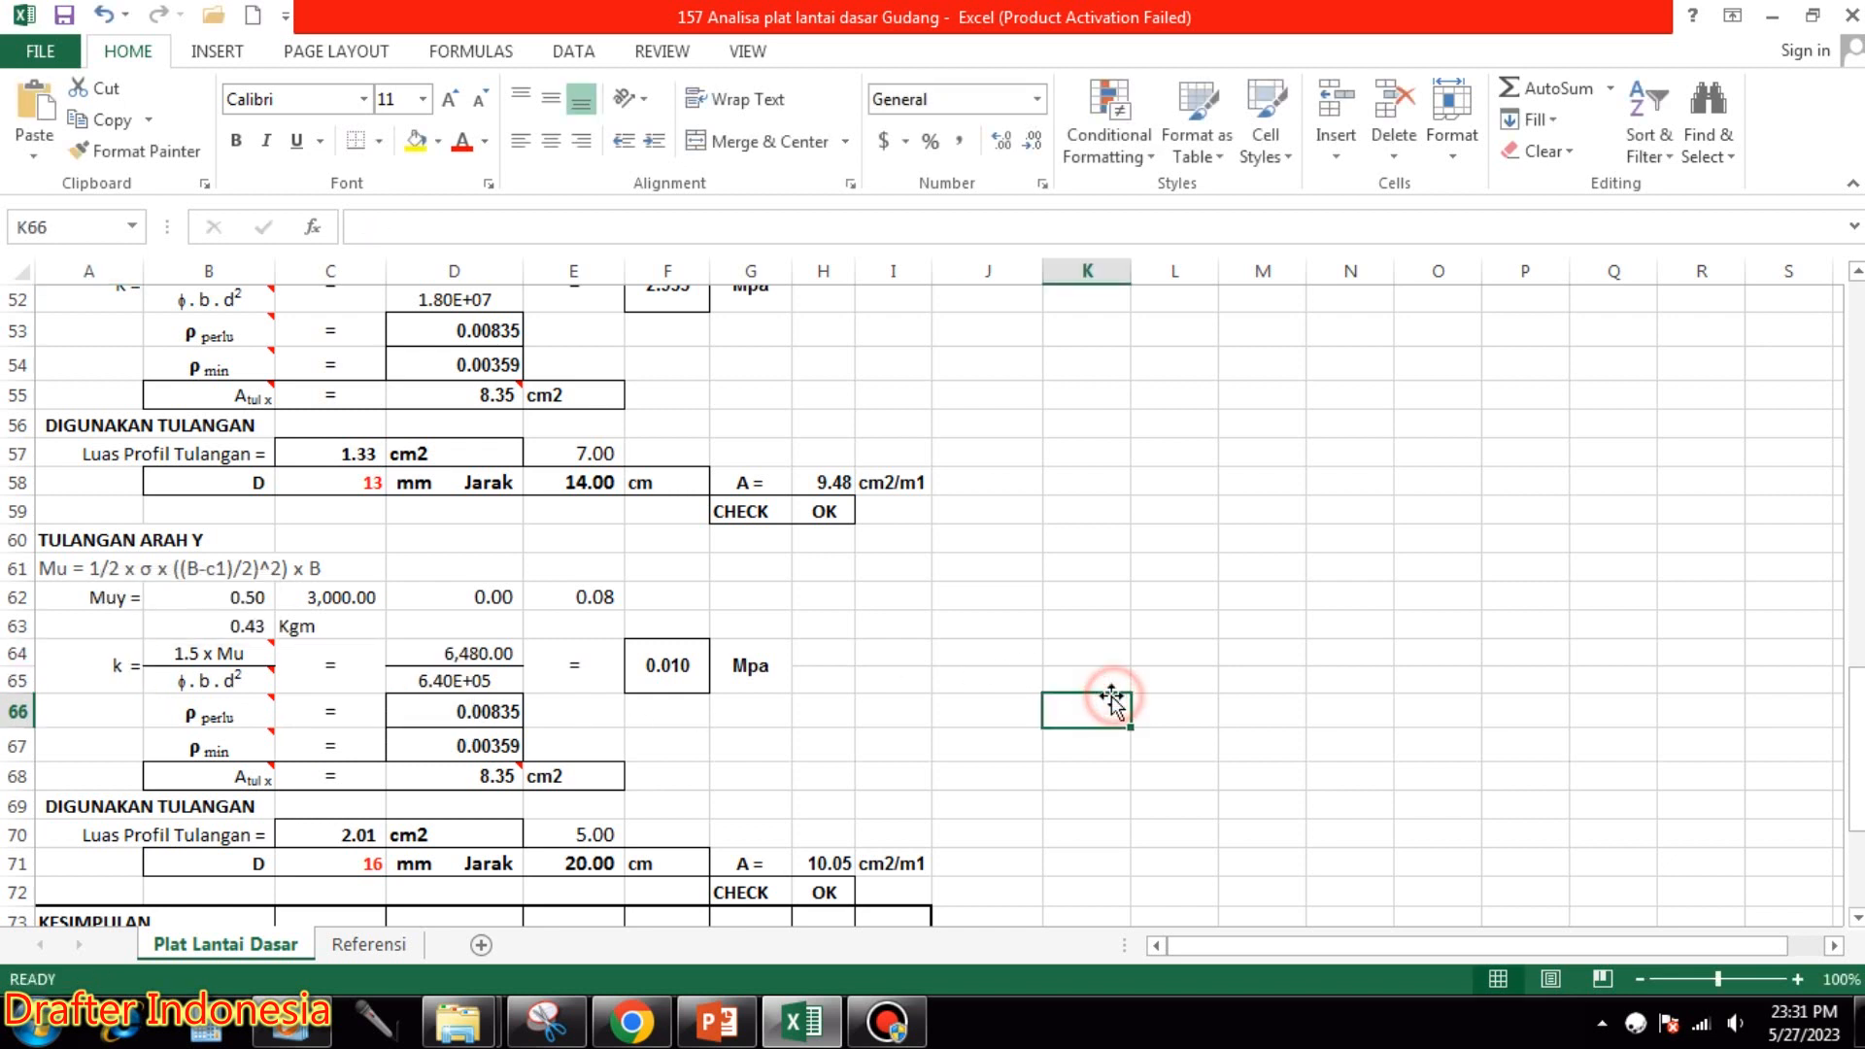
Examine the numerator, denominator, result and unit of the k ratio in the Y-direction section.
click(230, 650)
click(254, 687)
click(515, 650)
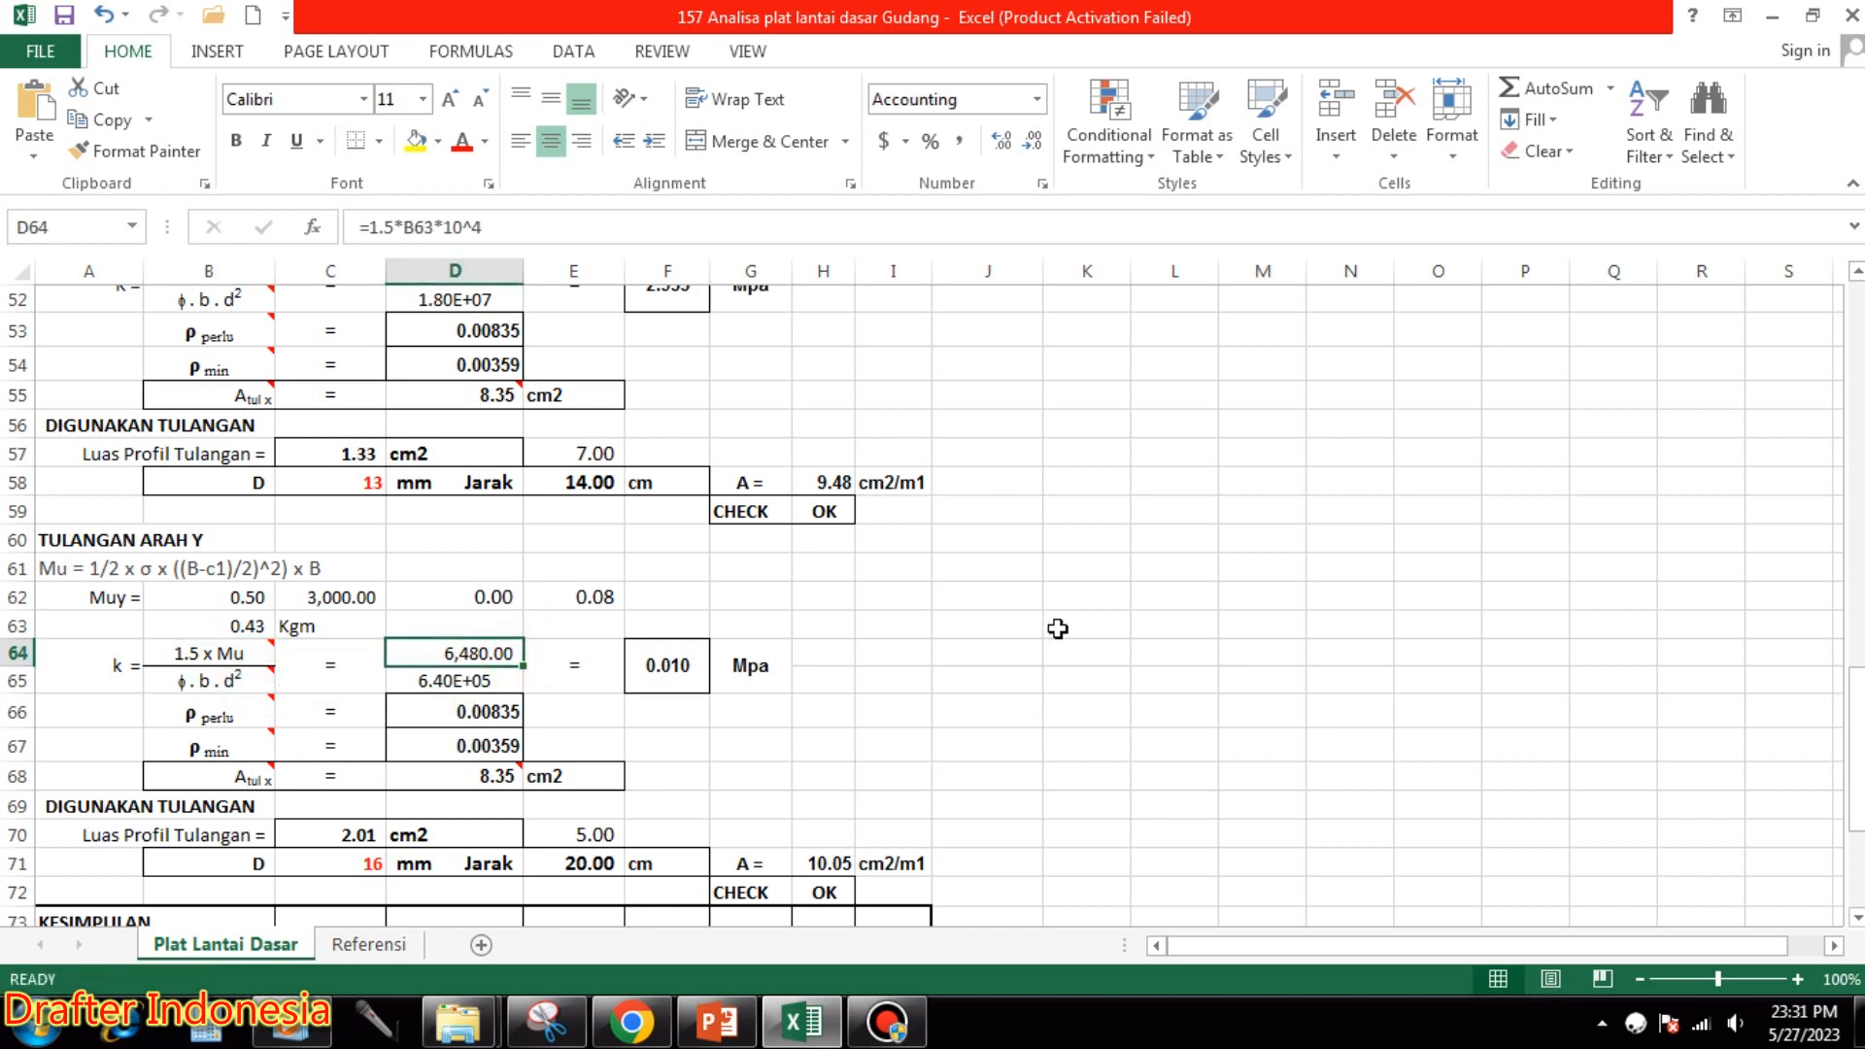
click(498, 677)
click(680, 670)
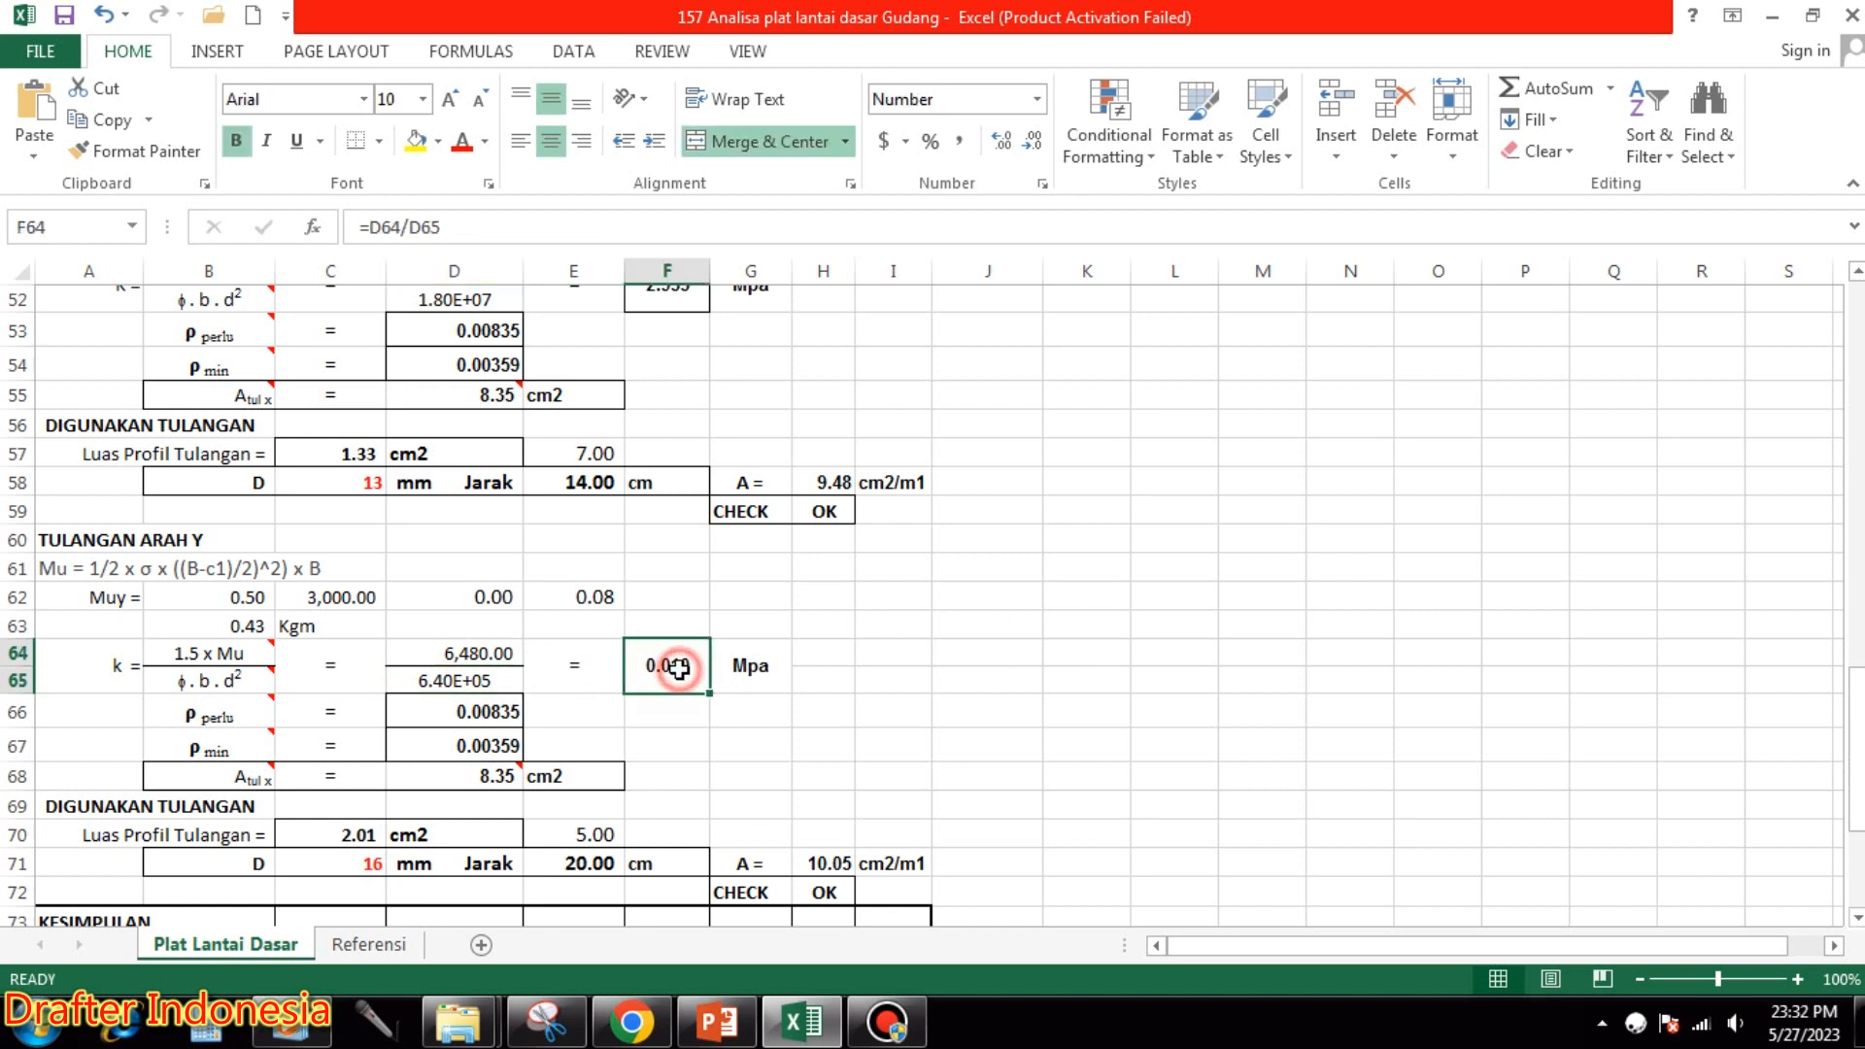
click(764, 667)
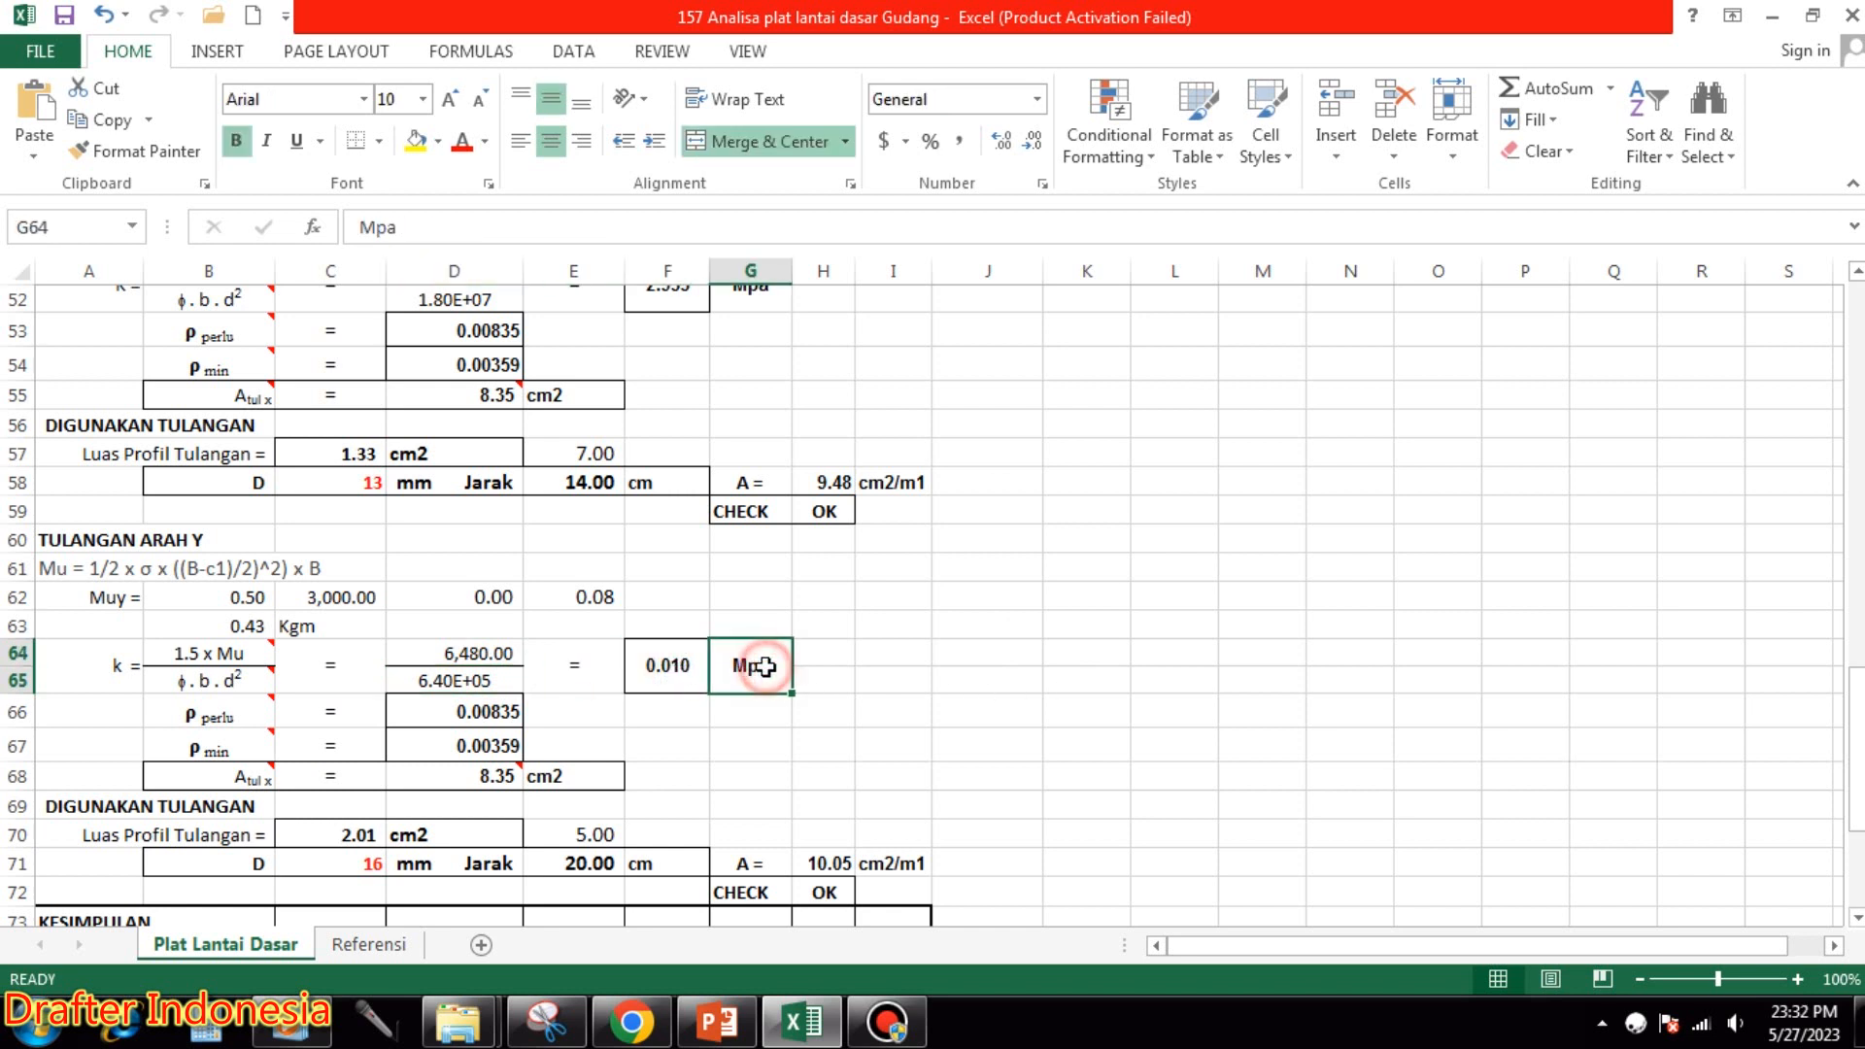
Examine the Y-direction formulas for ρ perlu, ρ min and the required reinforcement area.
click(498, 708)
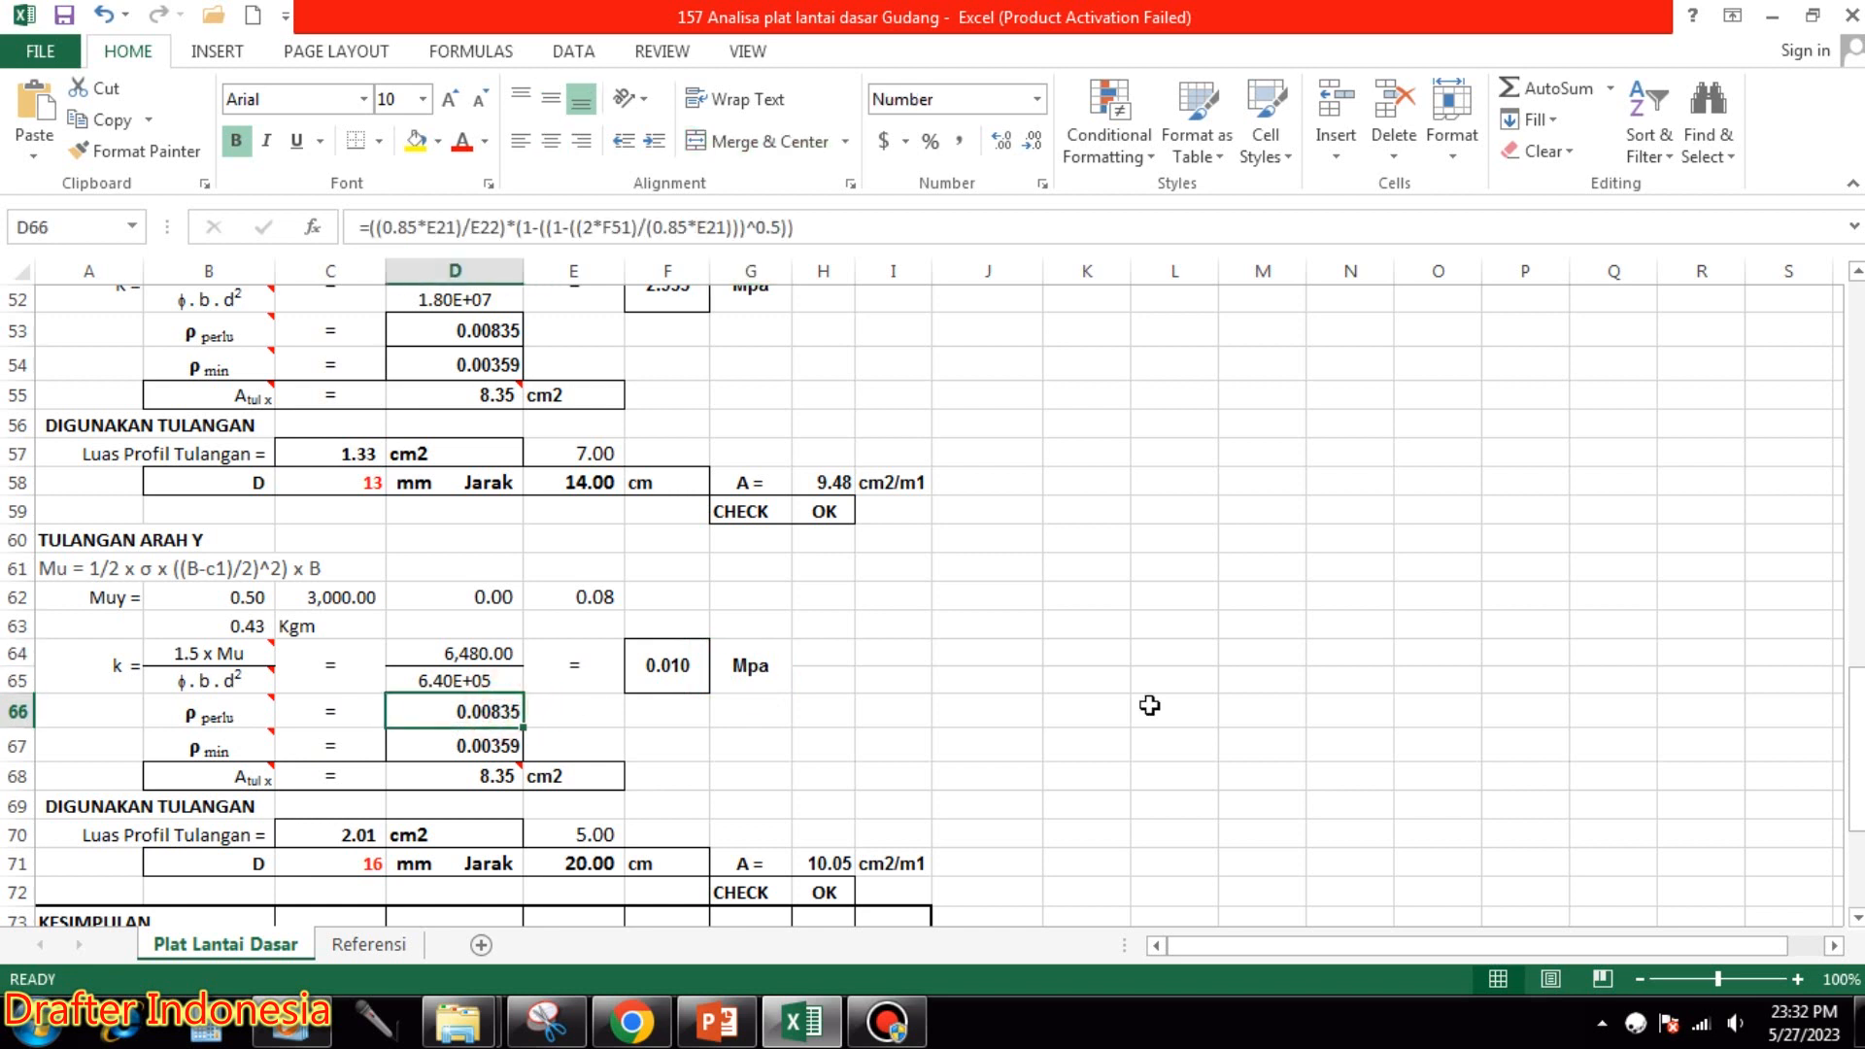
click(506, 747)
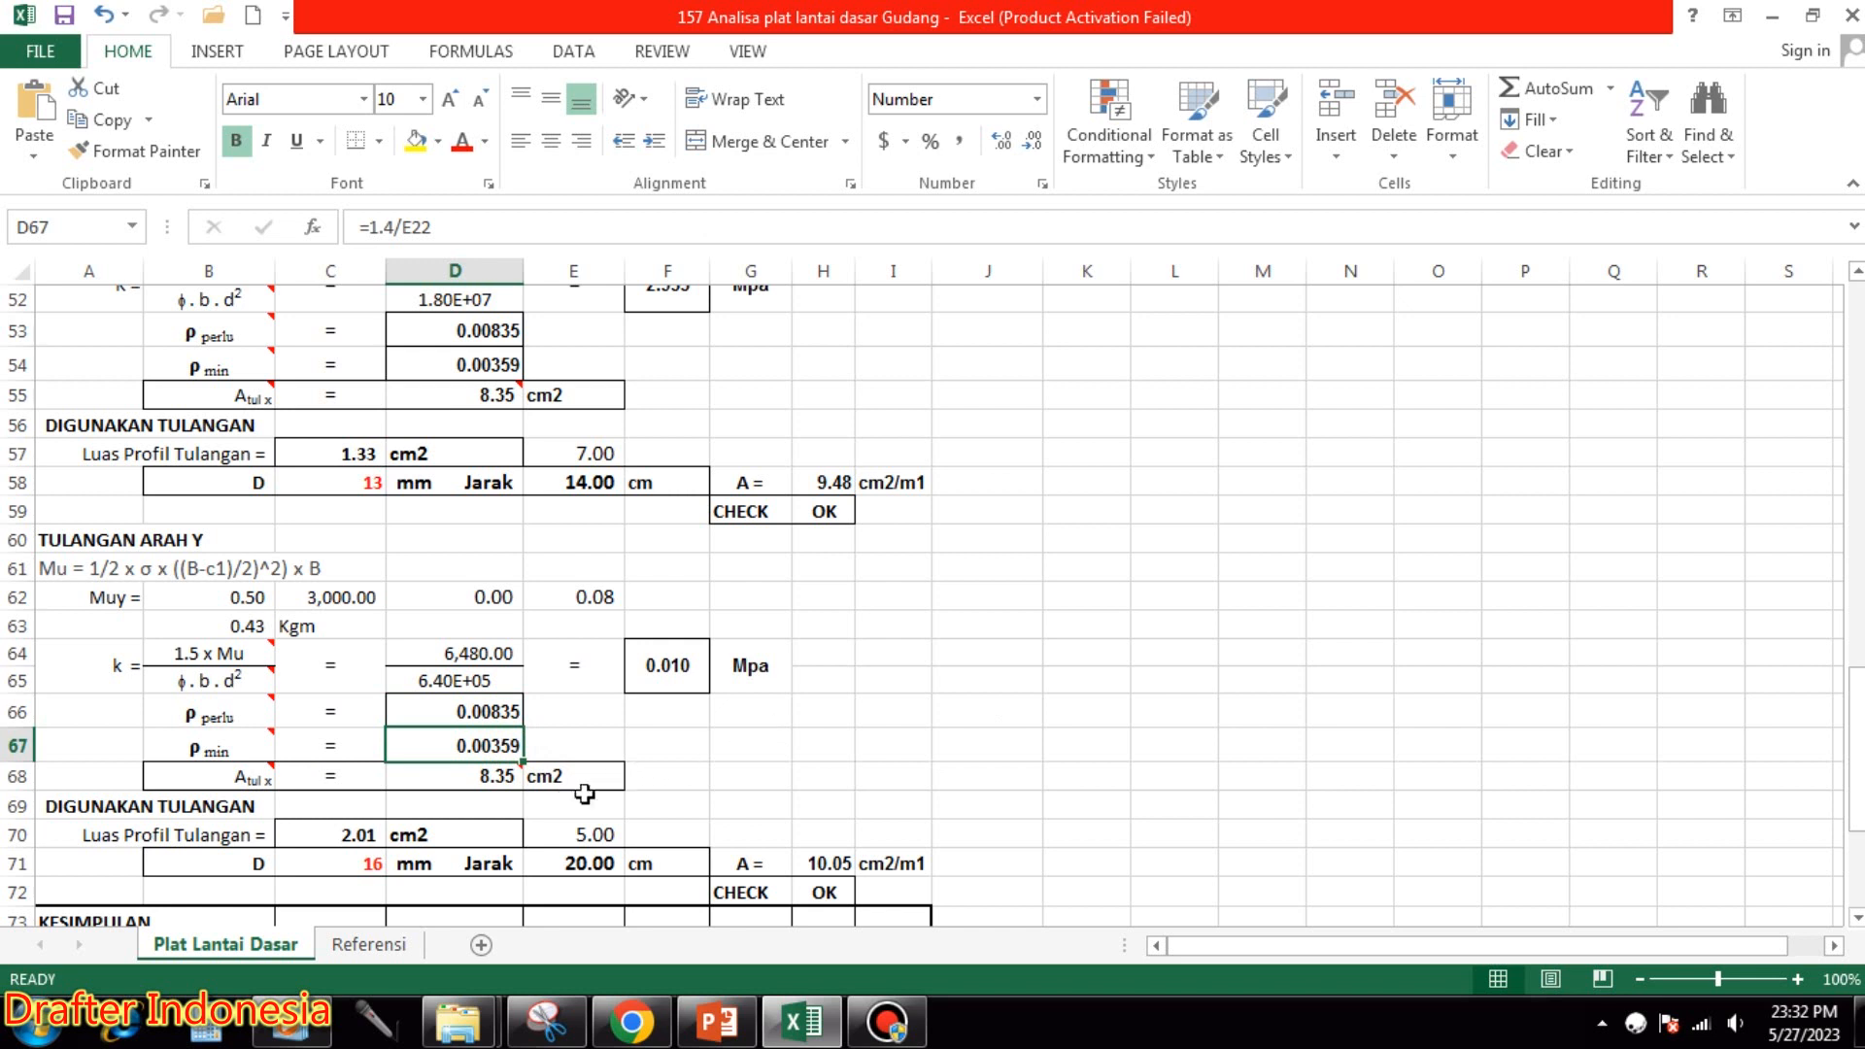
click(494, 777)
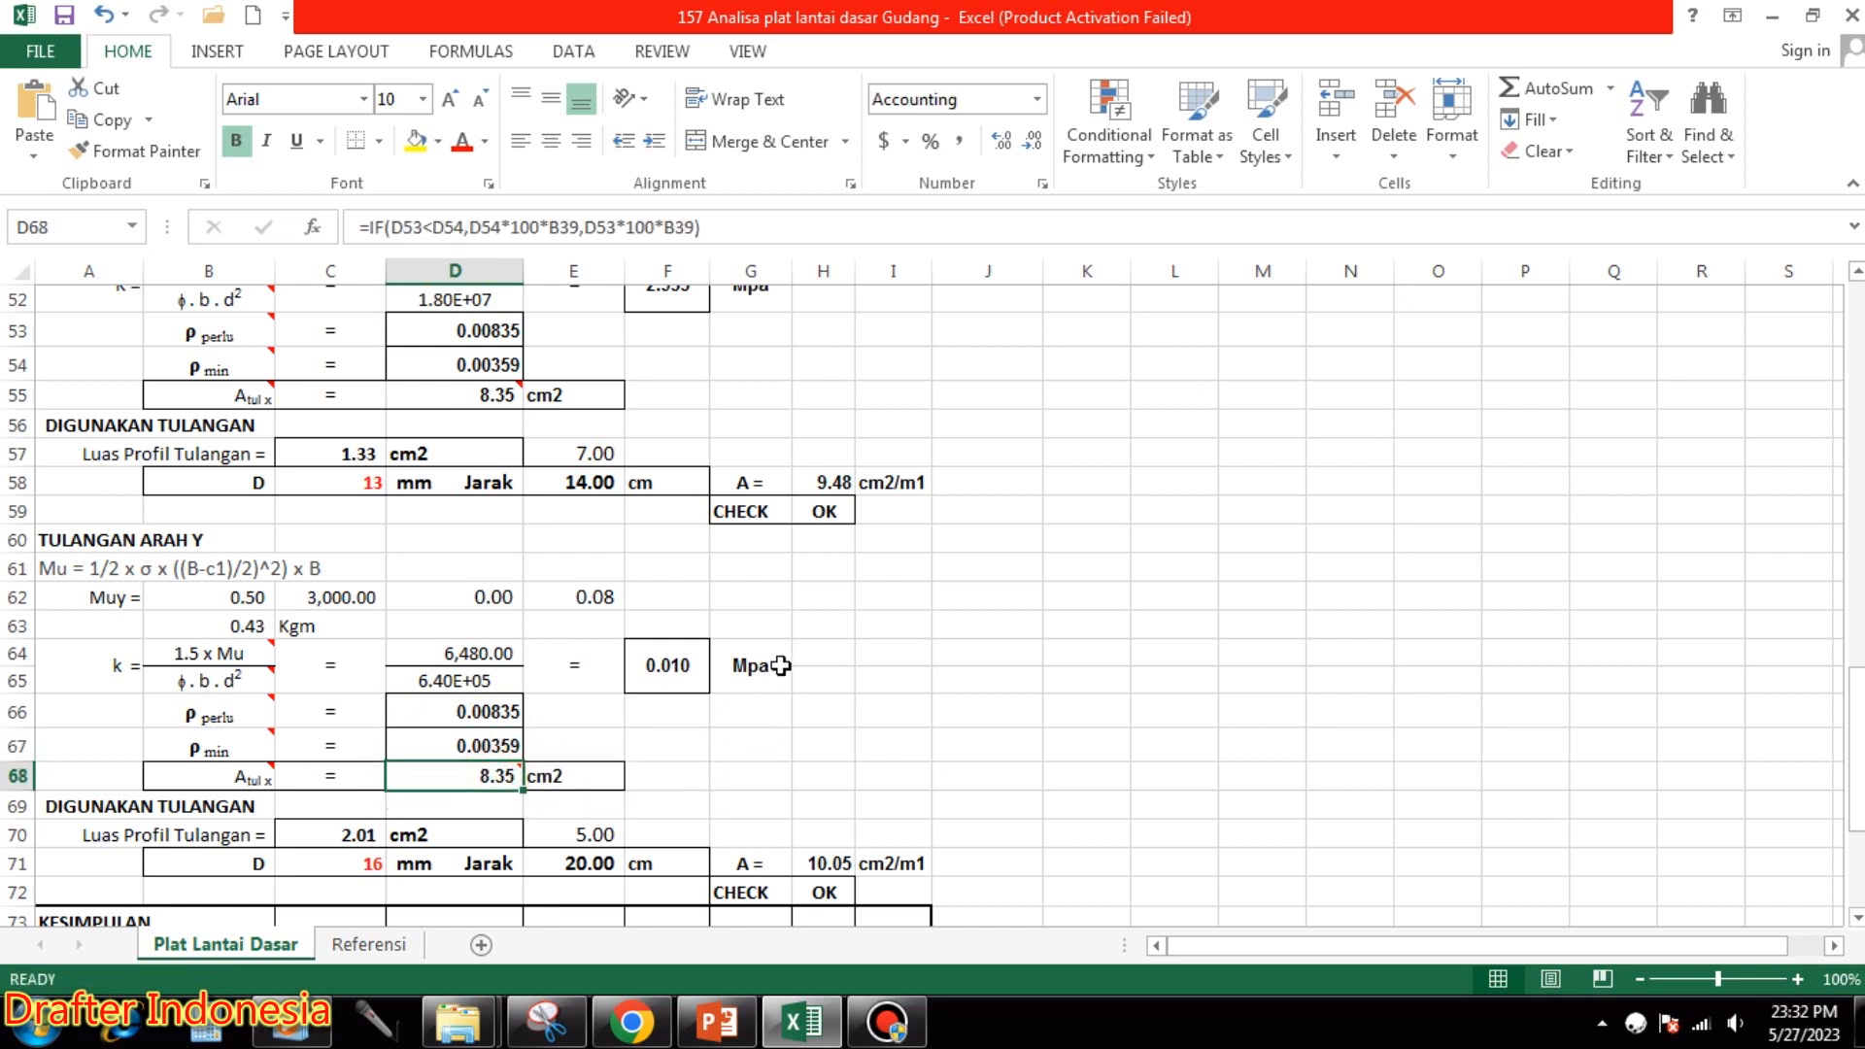
Set the Y-direction reinforcement bar diameter D to 13 mm.
scroll(777, 710, down, 2)
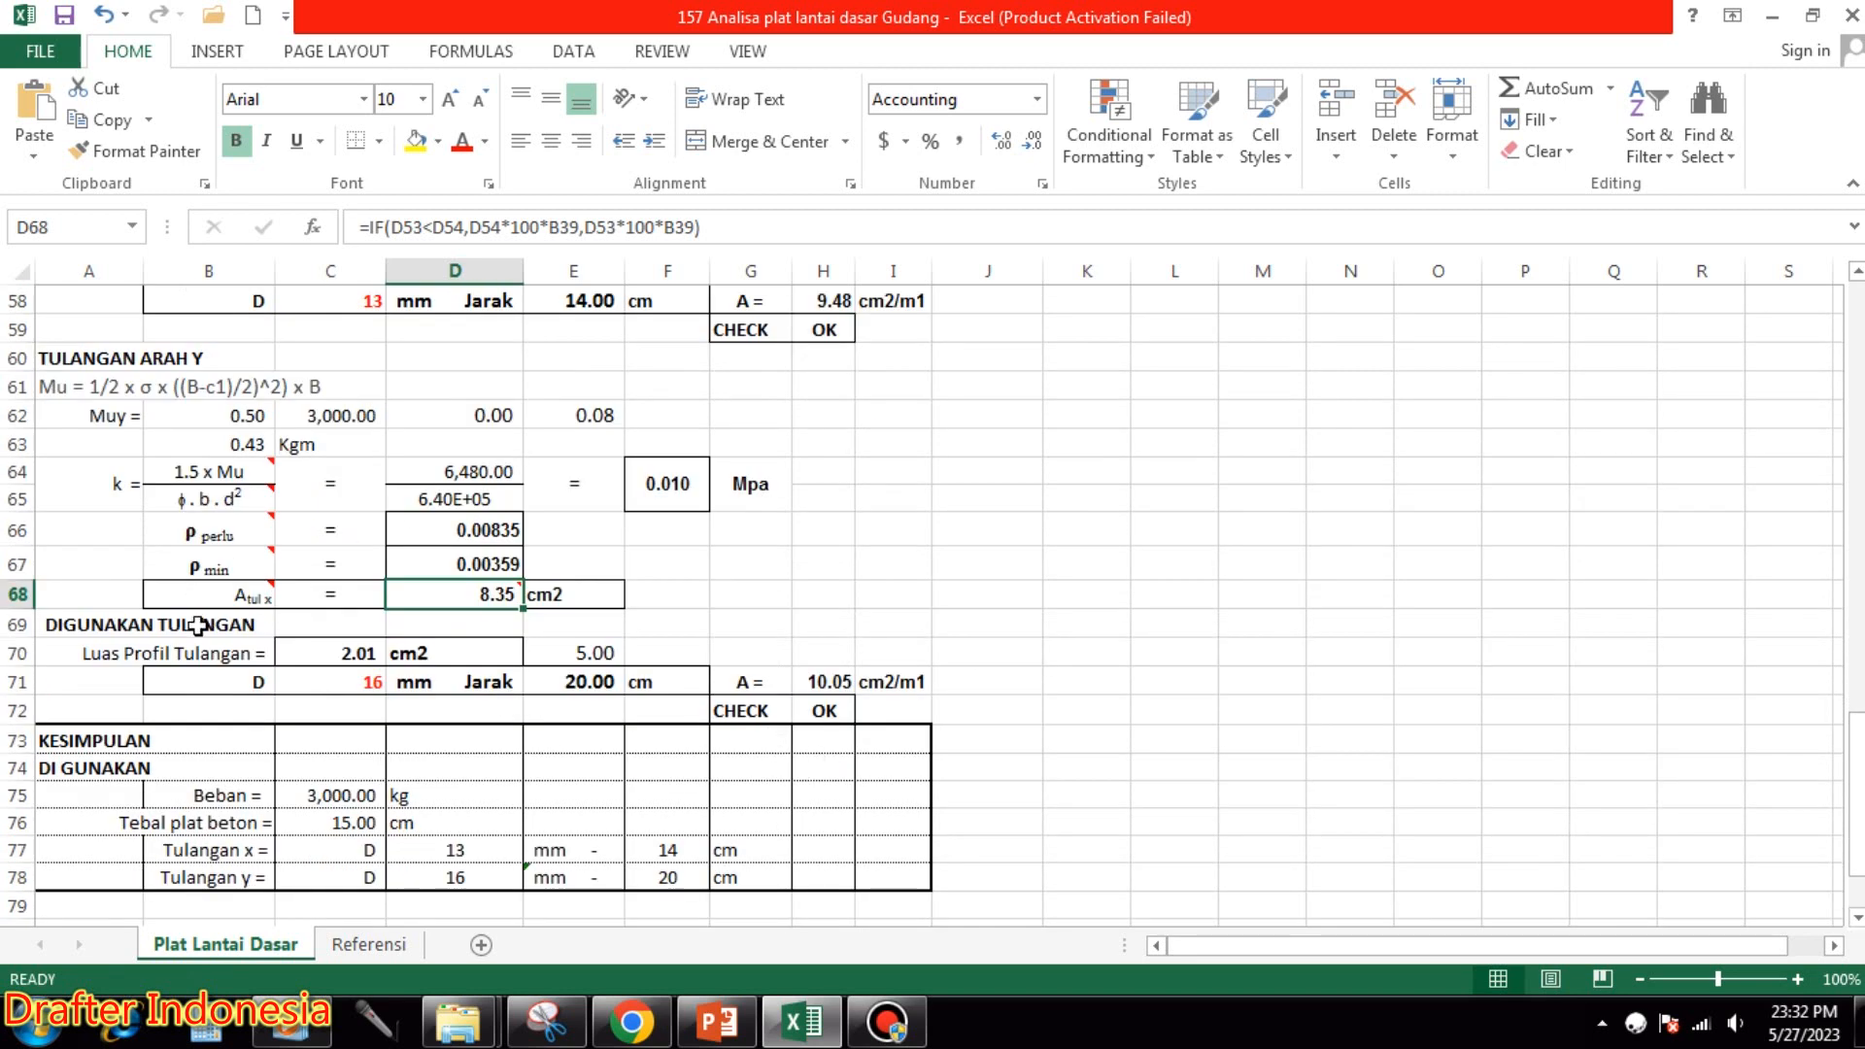
scroll(458, 705, up, 1)
click(374, 767)
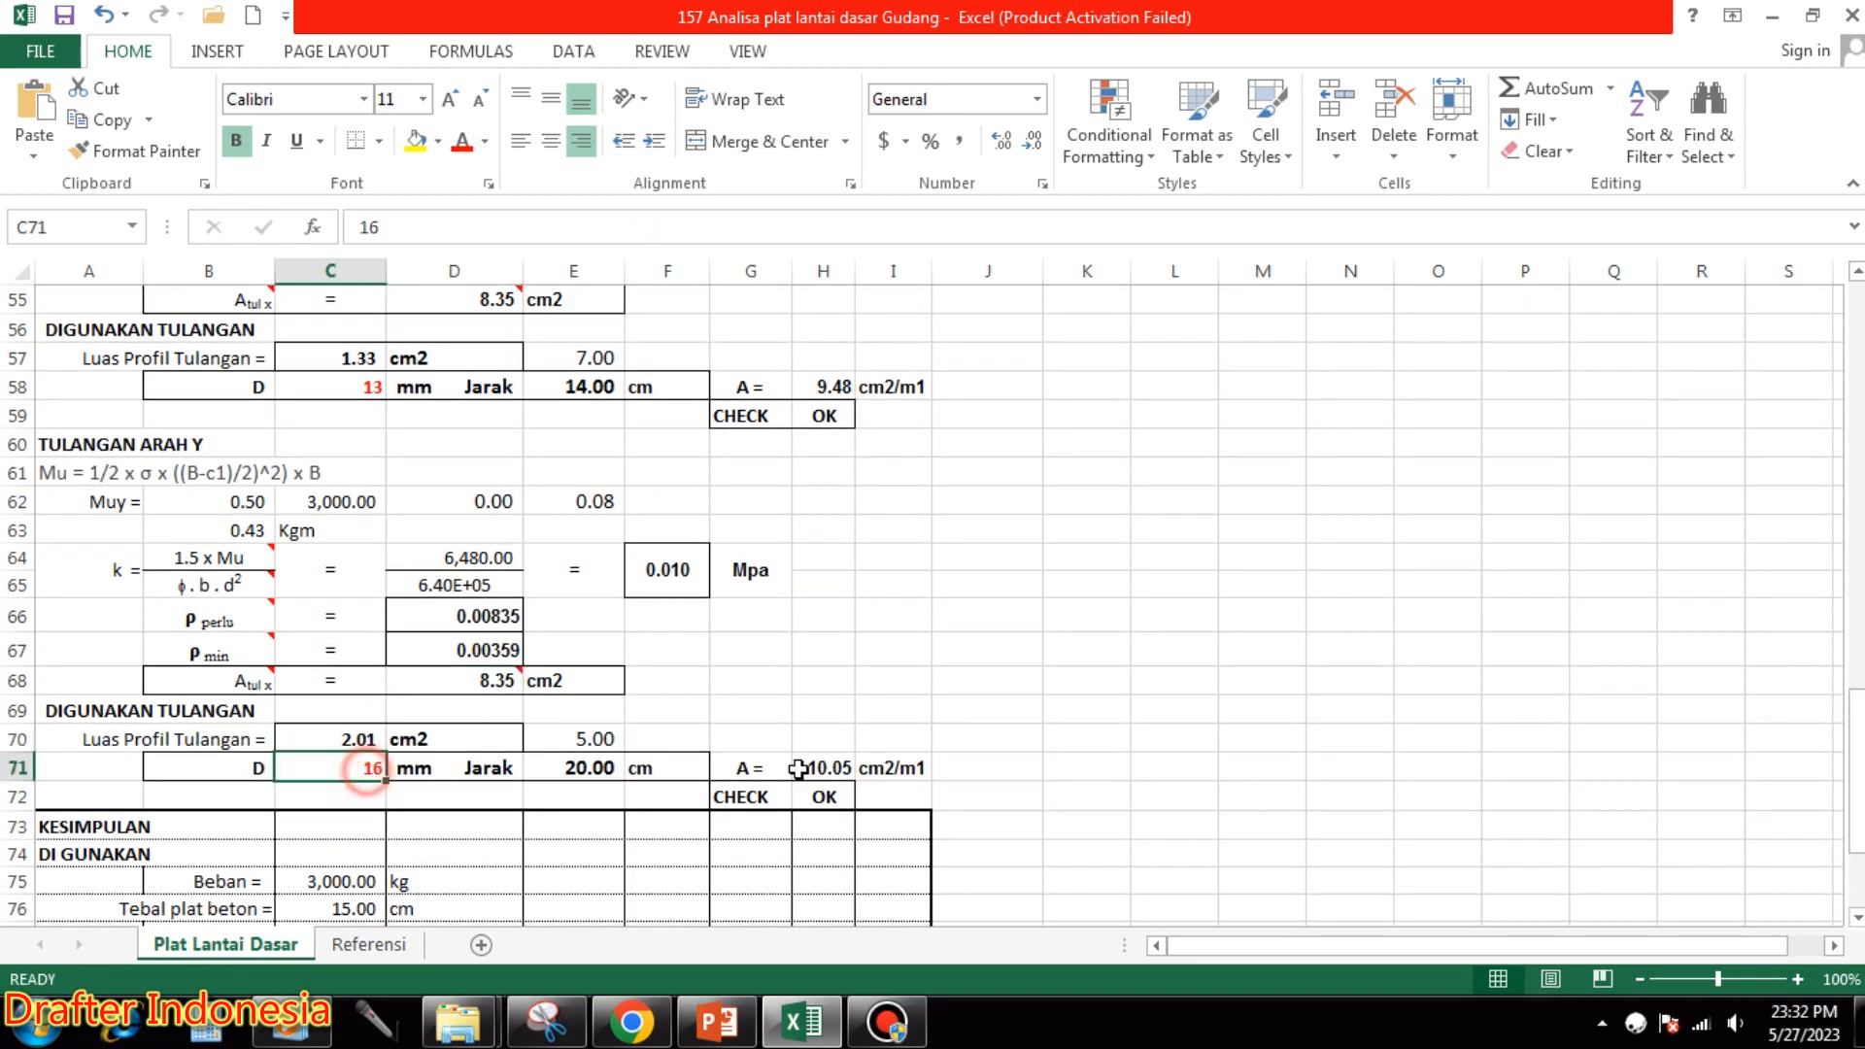
text(13)
key(Return)
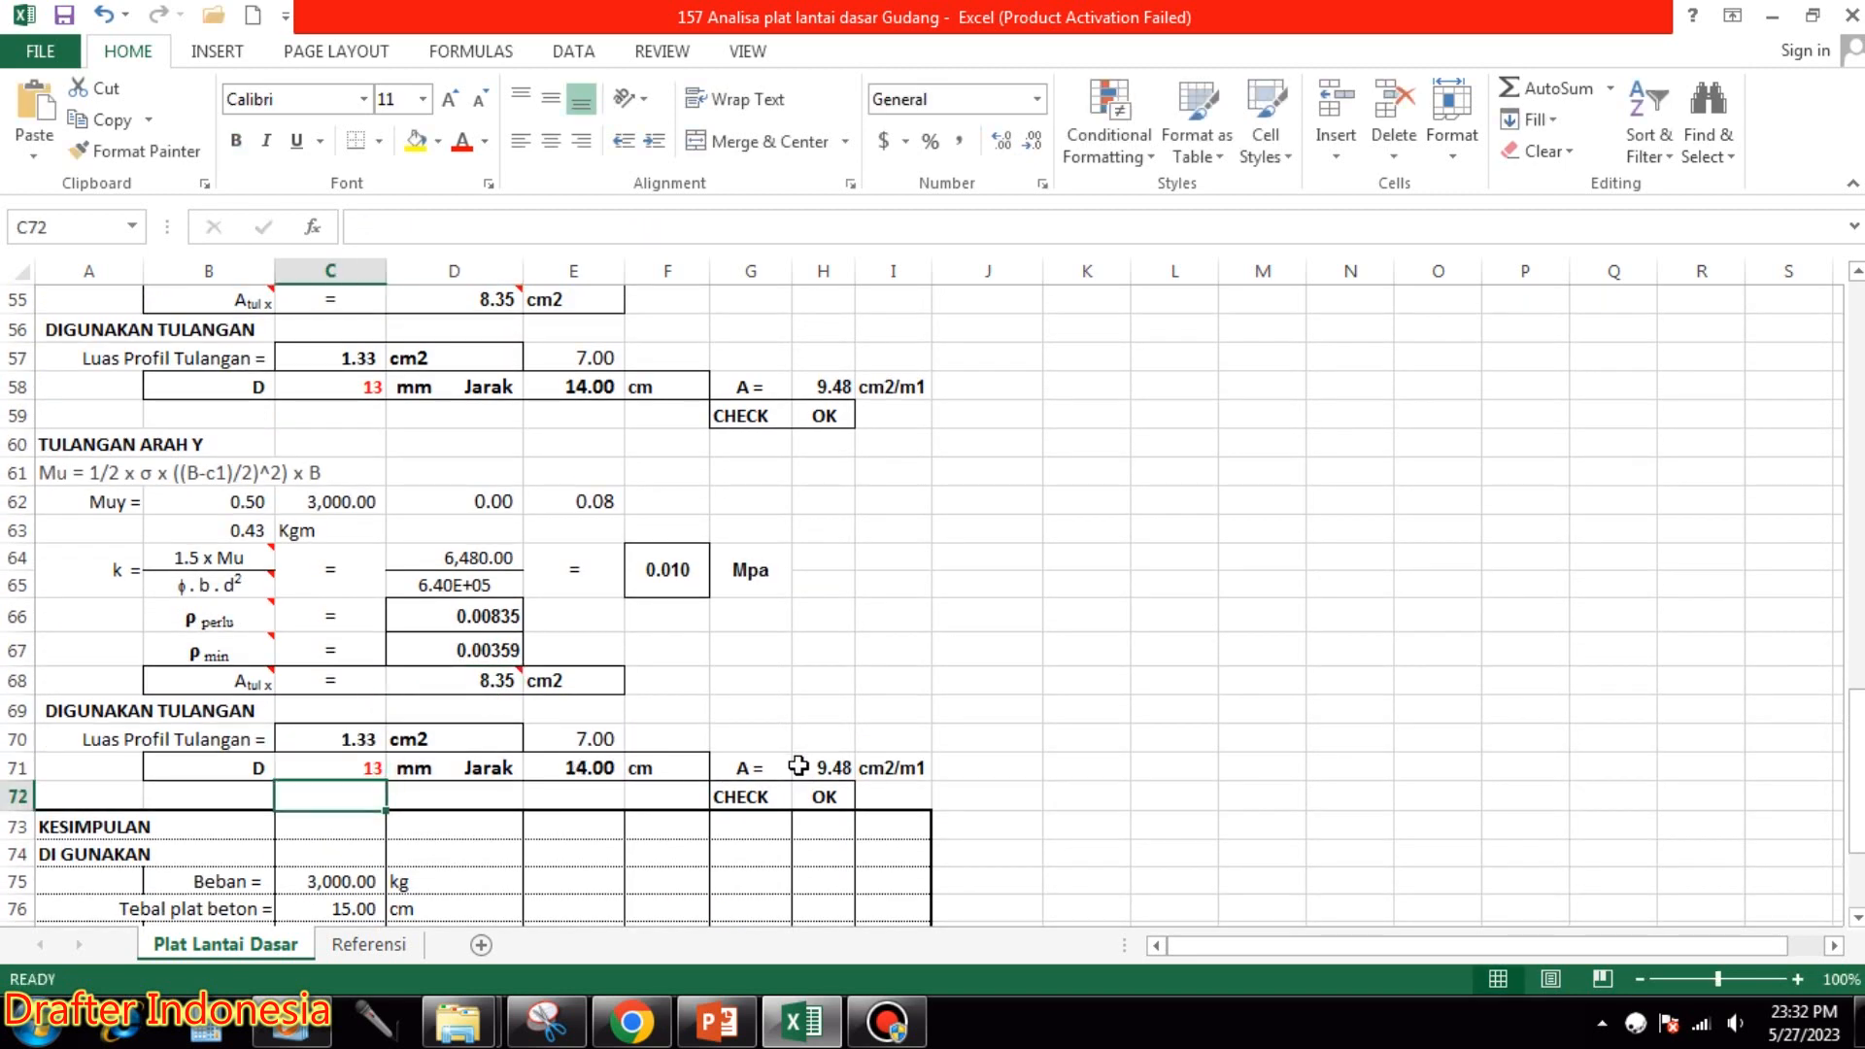
Examine the Y-direction formulas for bar area, number of bars, spacing and provided area A.
click(377, 740)
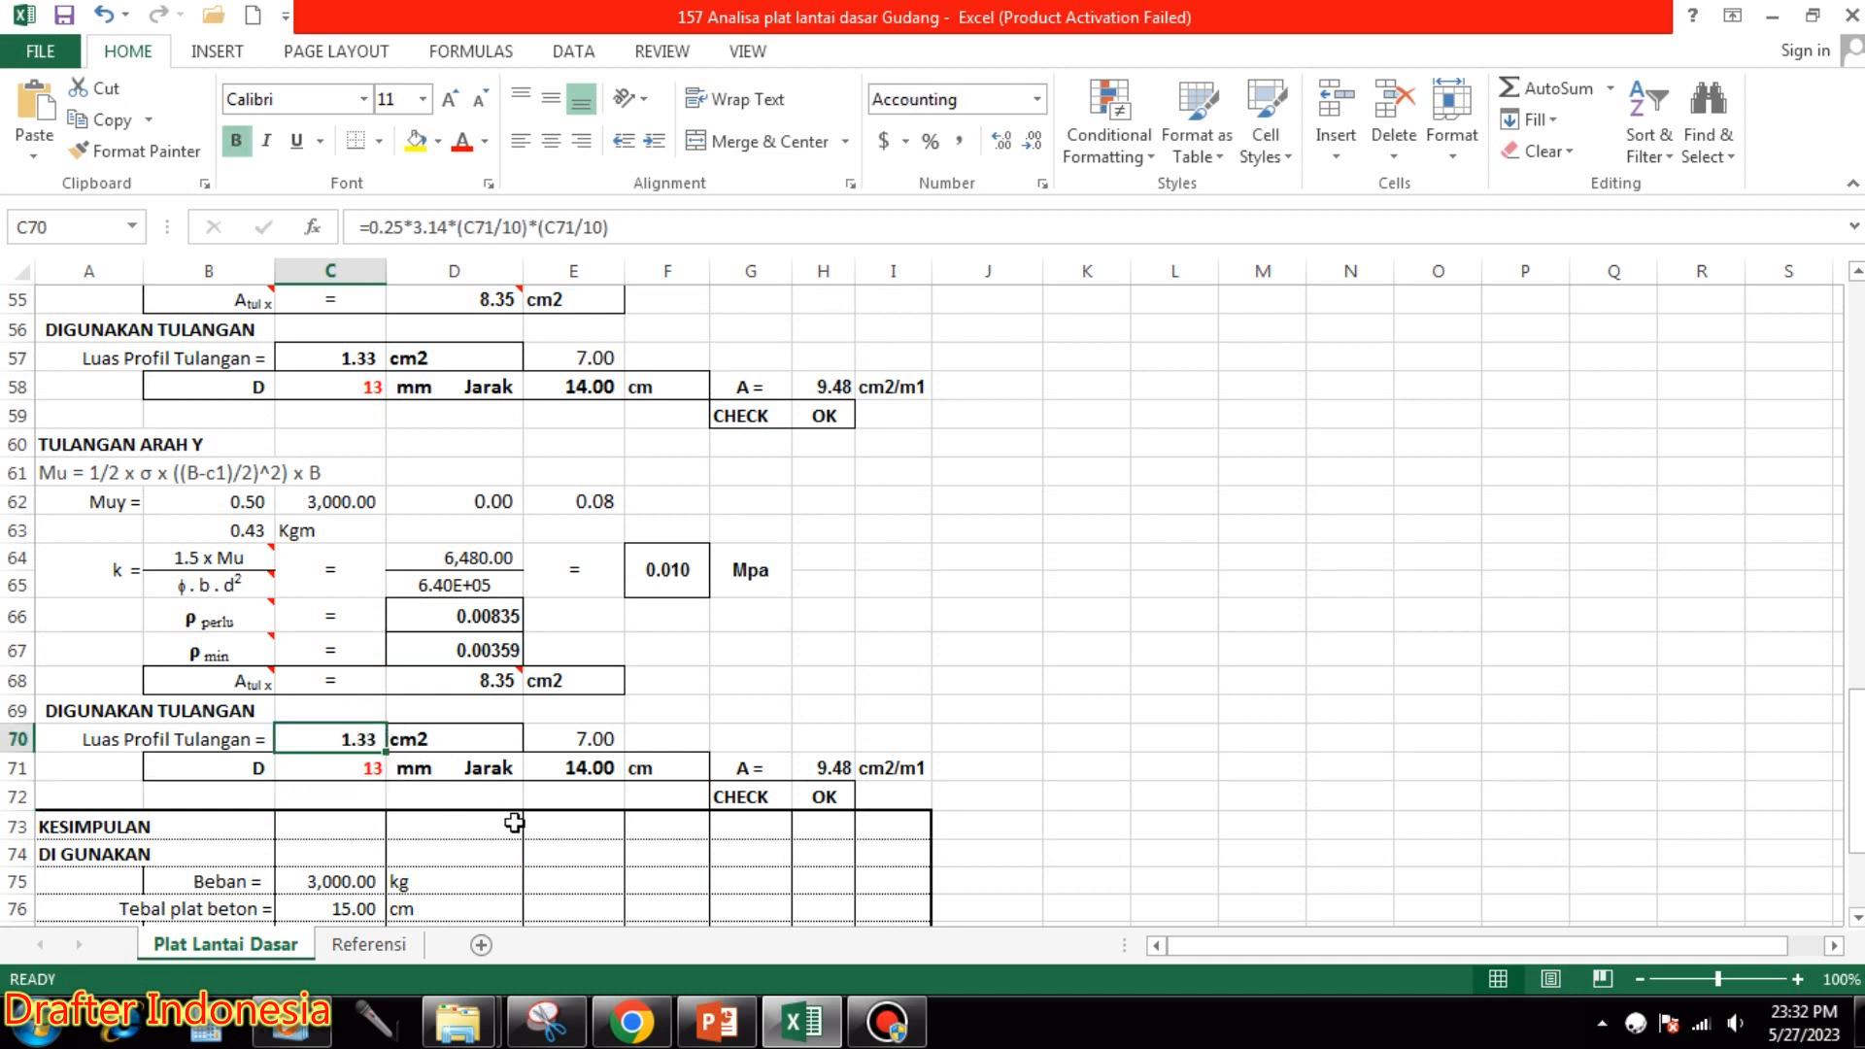
click(593, 738)
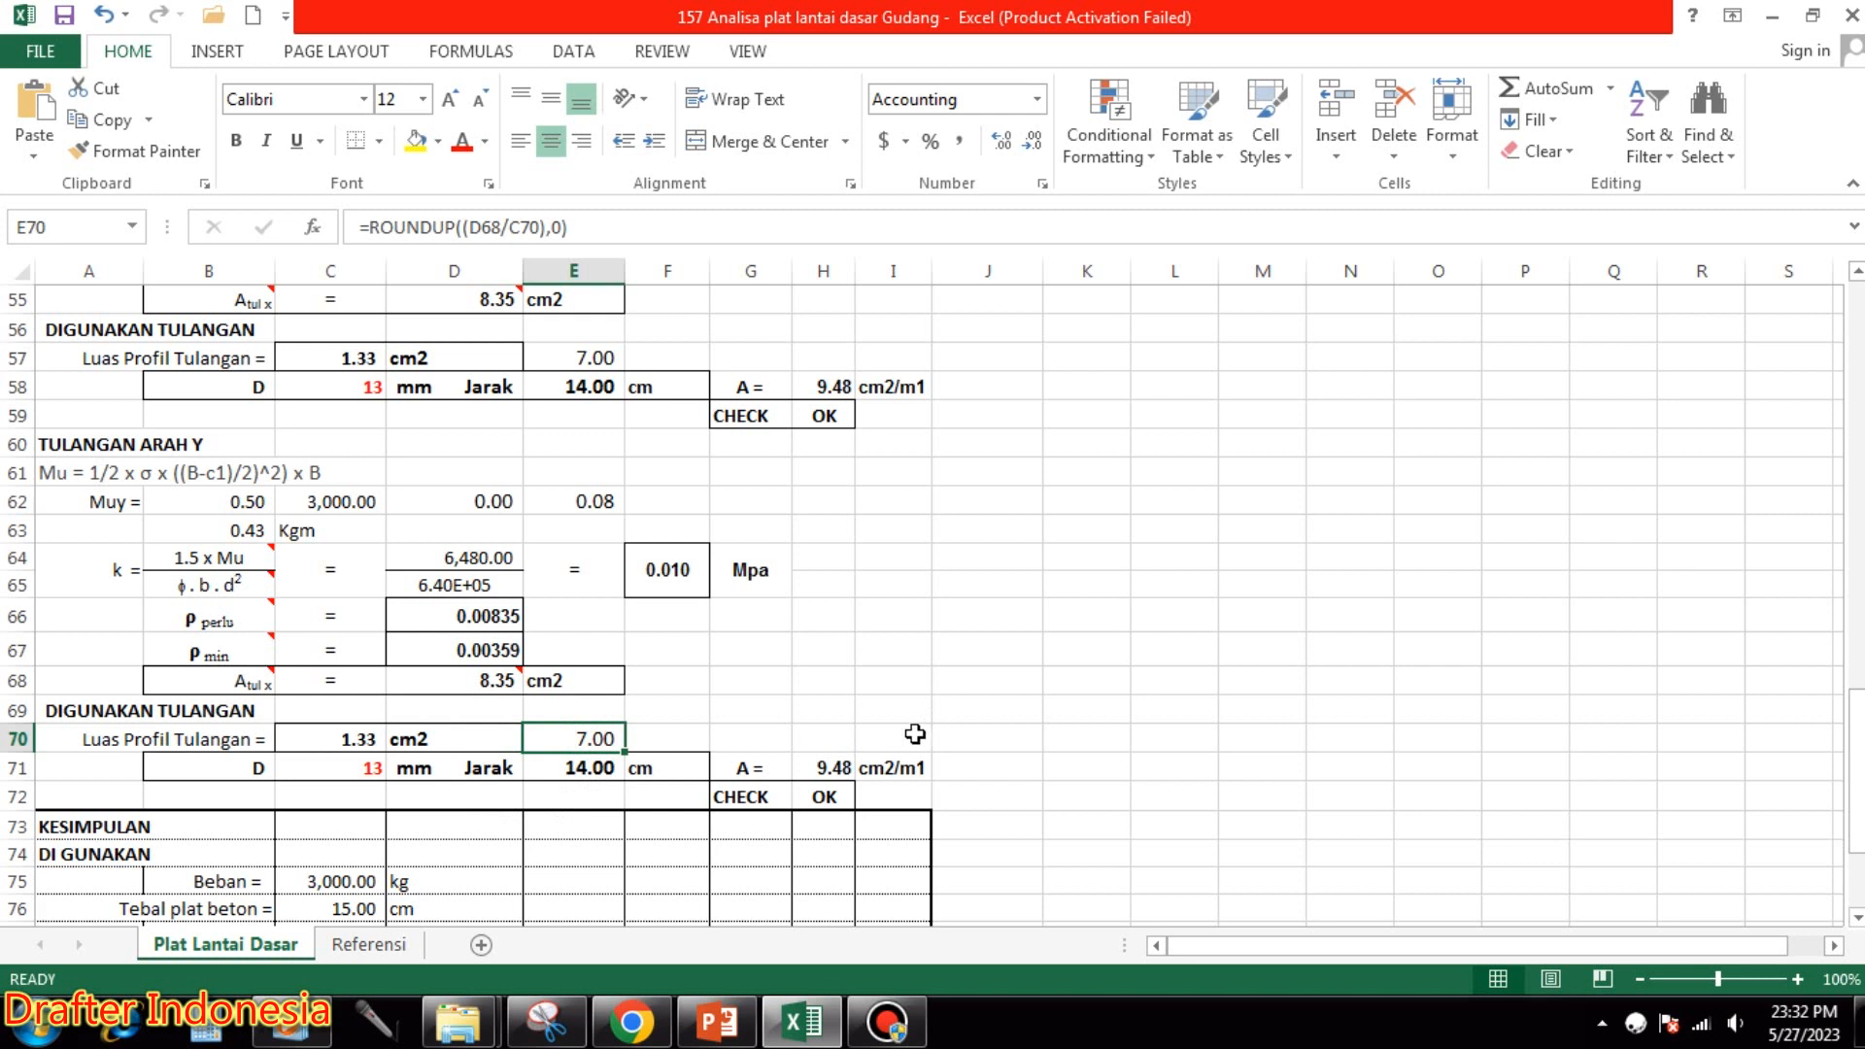
click(590, 773)
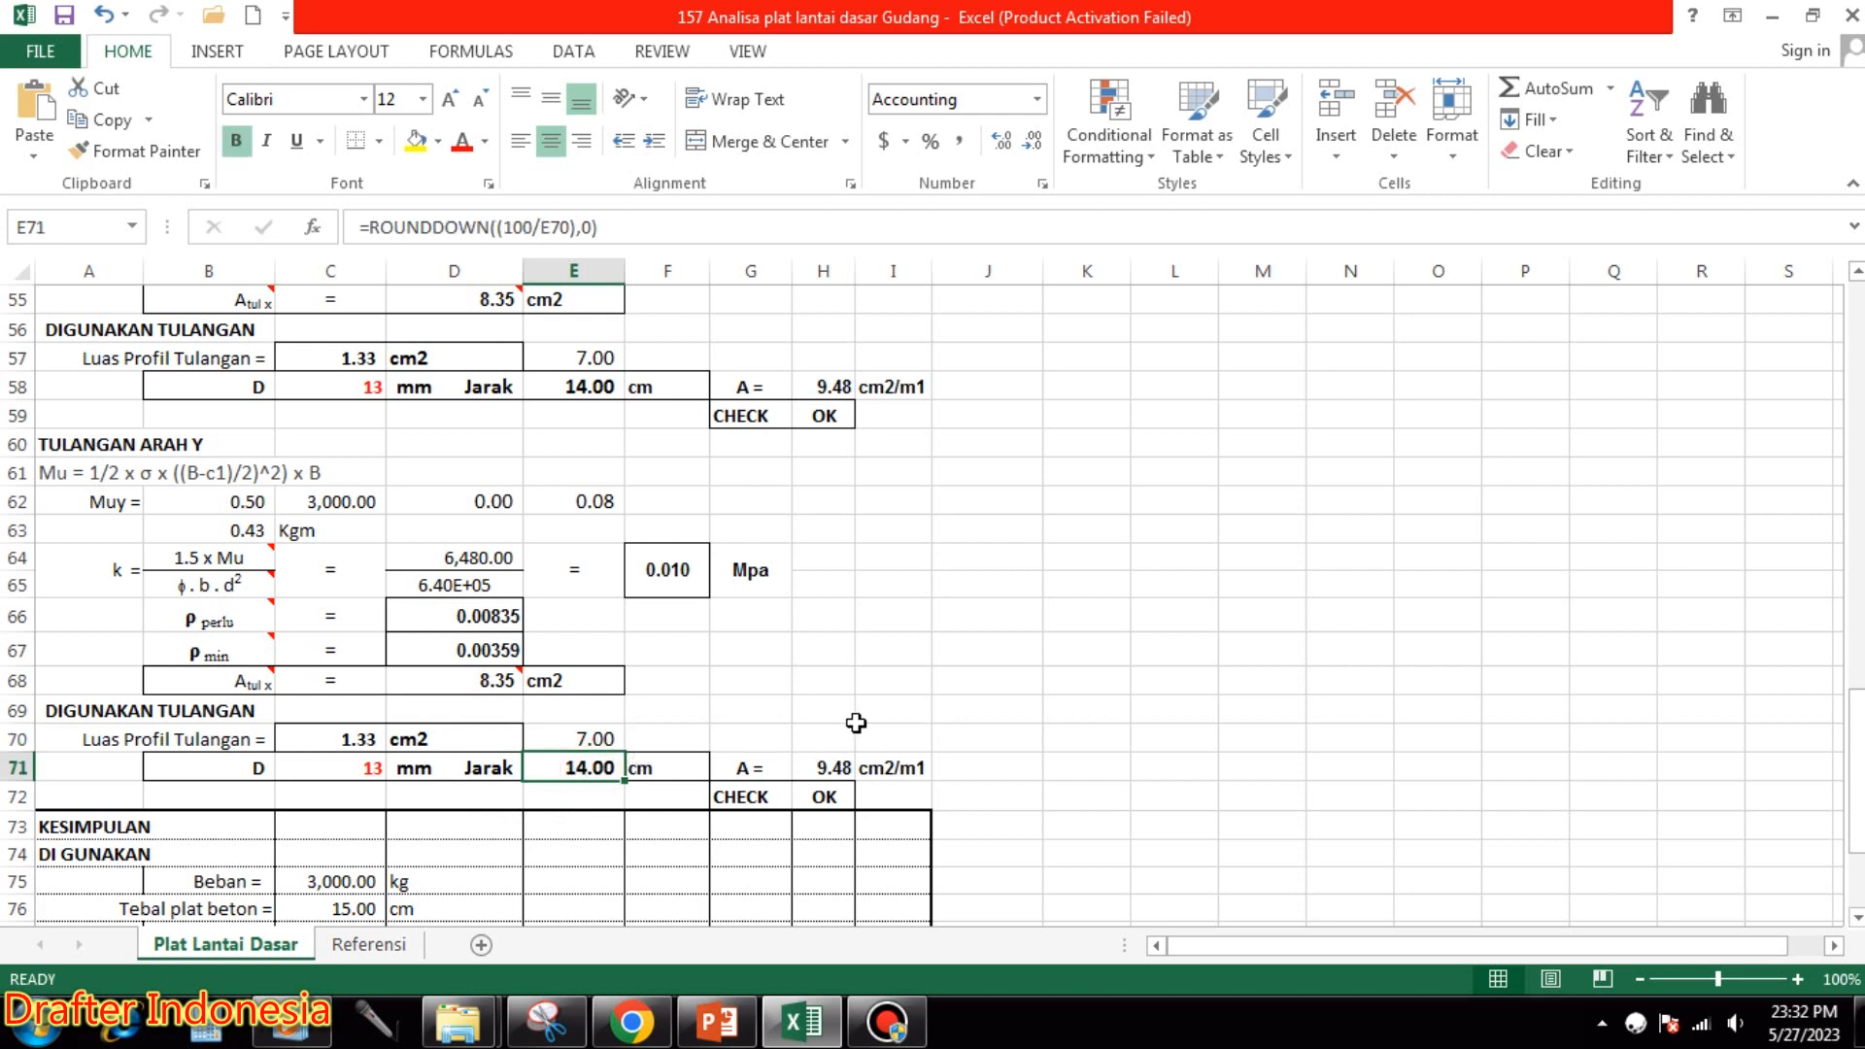
click(831, 771)
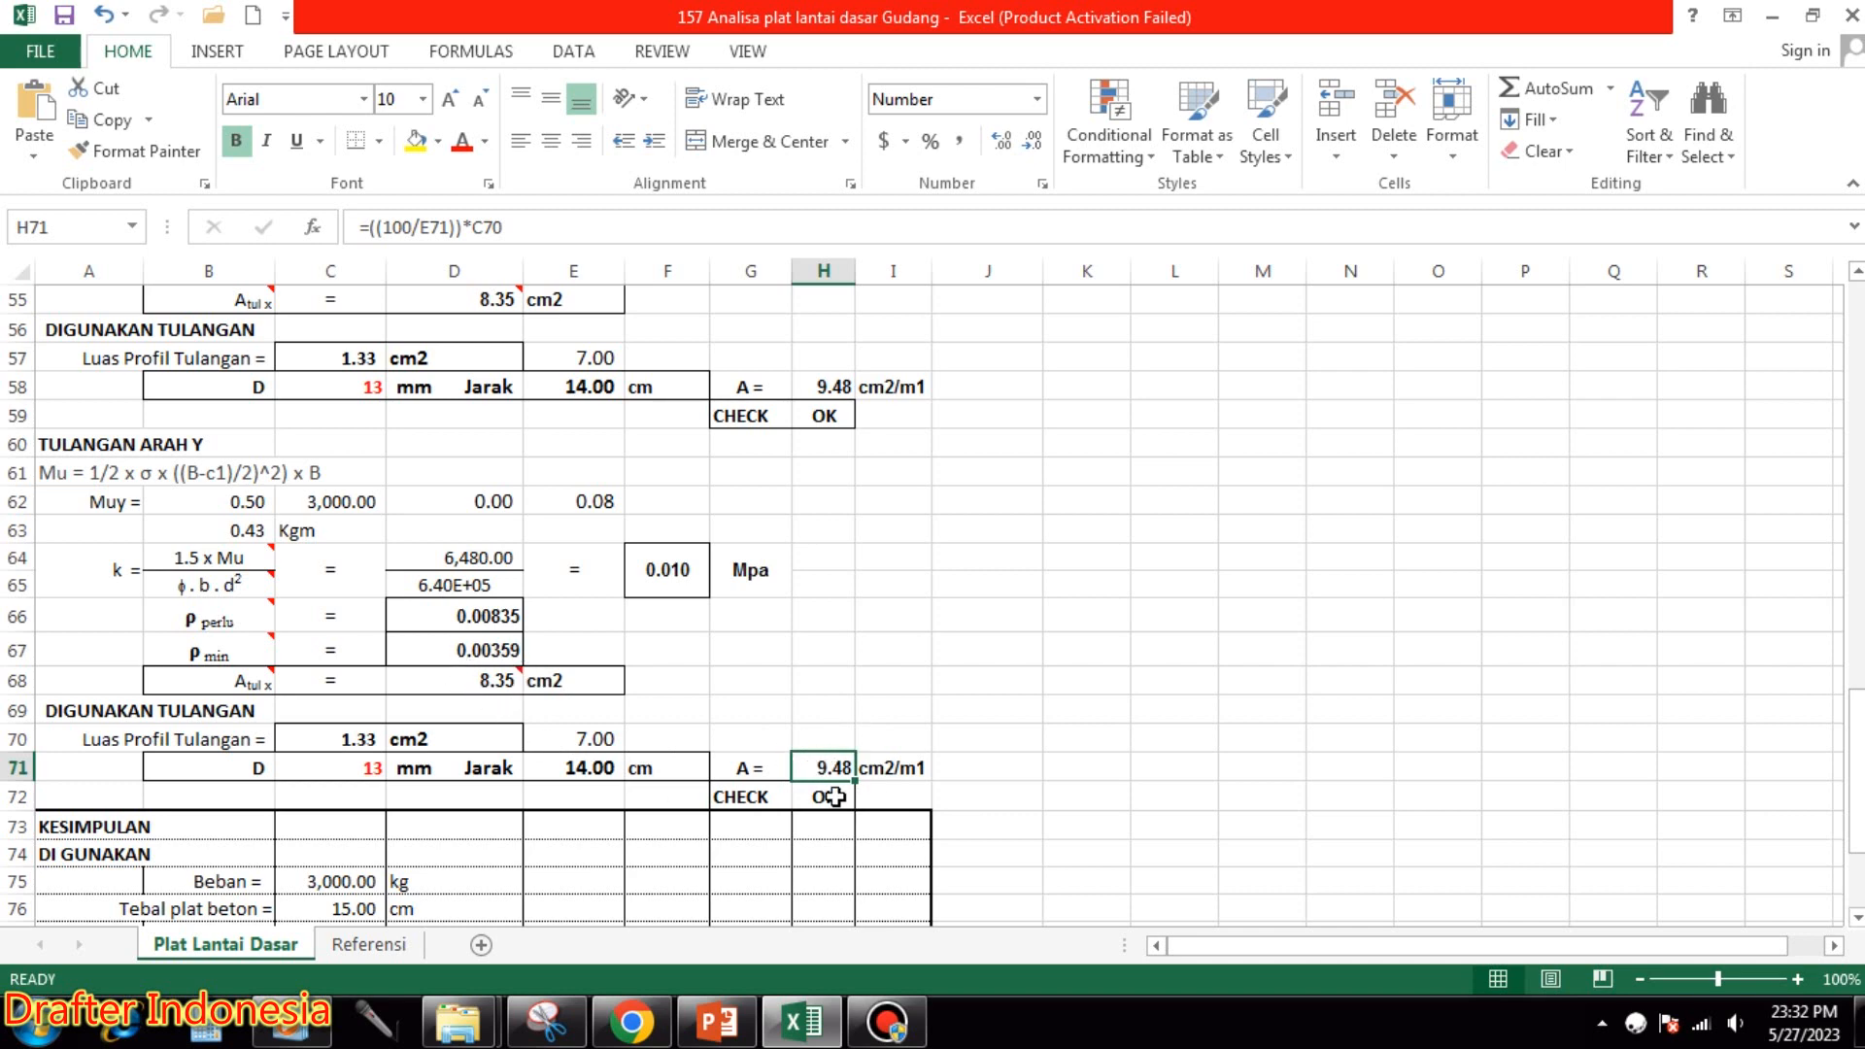
Examine the KESIMPULAN table's Tulangan x and Tulangan y rows and the cells their diameters and spacings refer to.
scroll(1027, 687, down, 3)
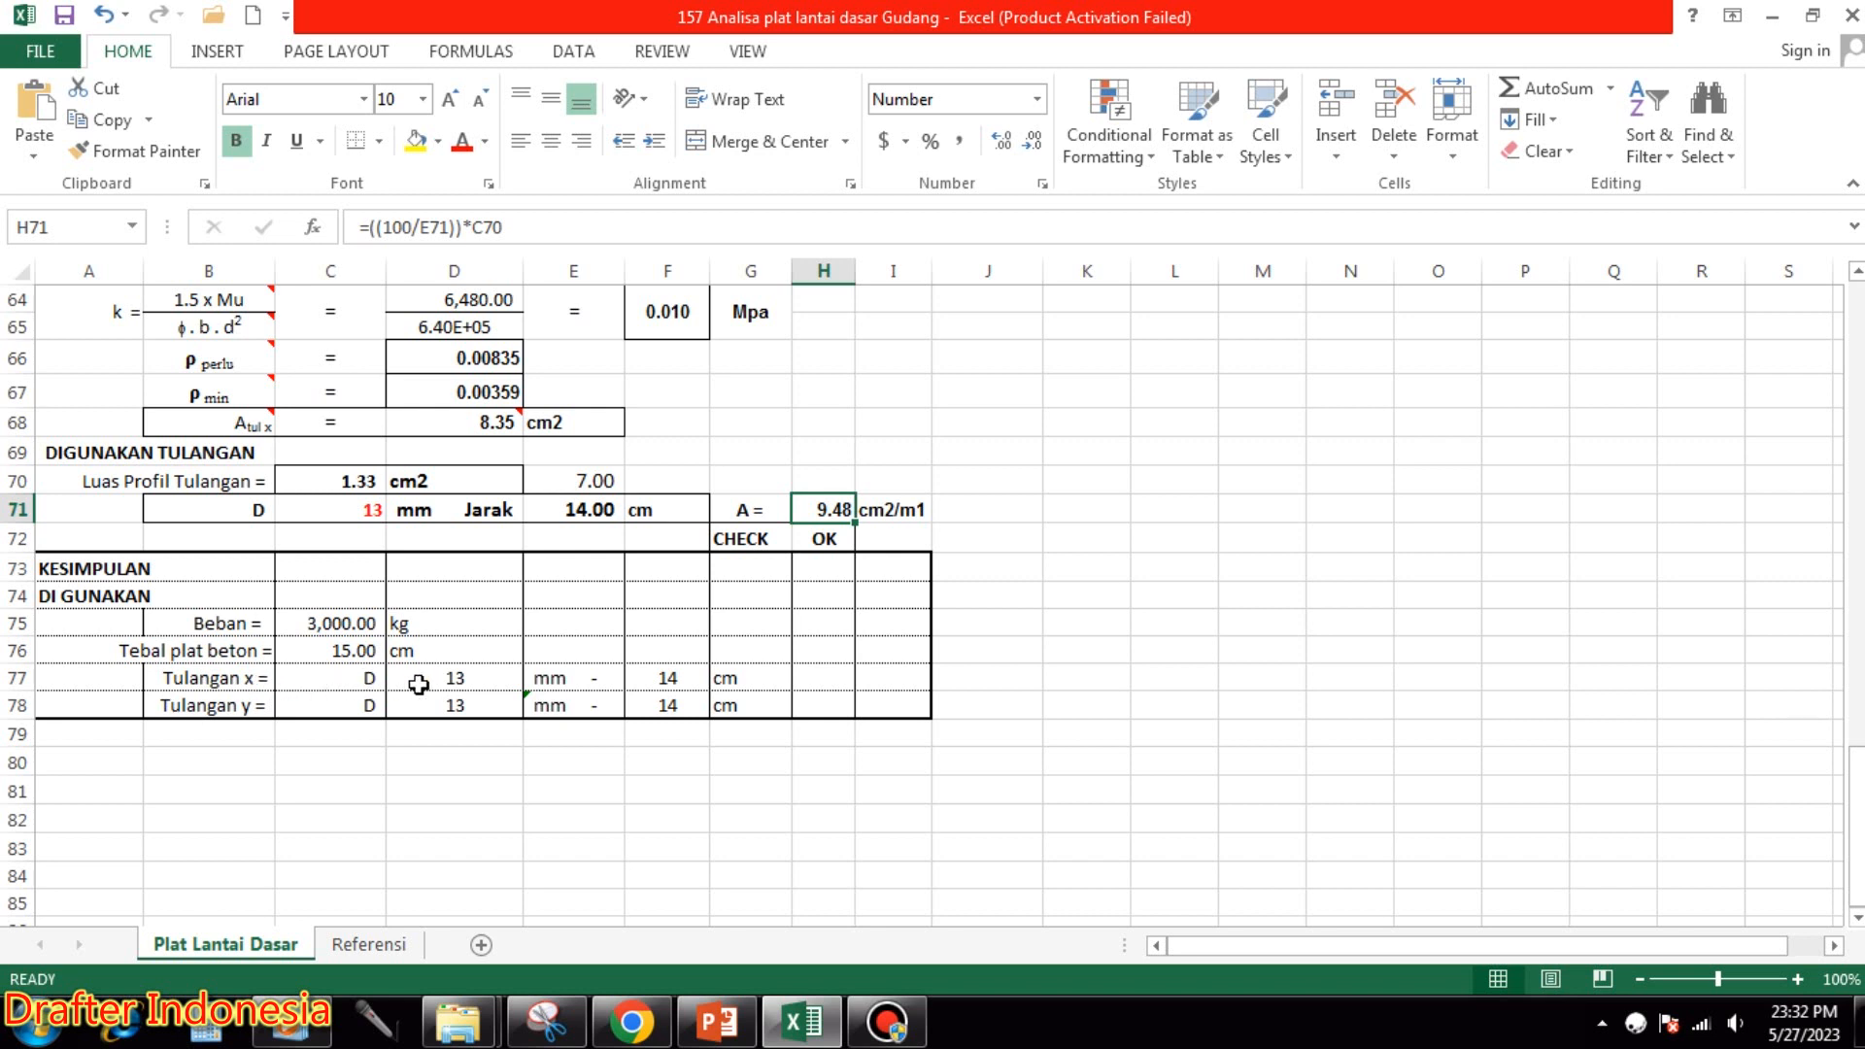
click(481, 679)
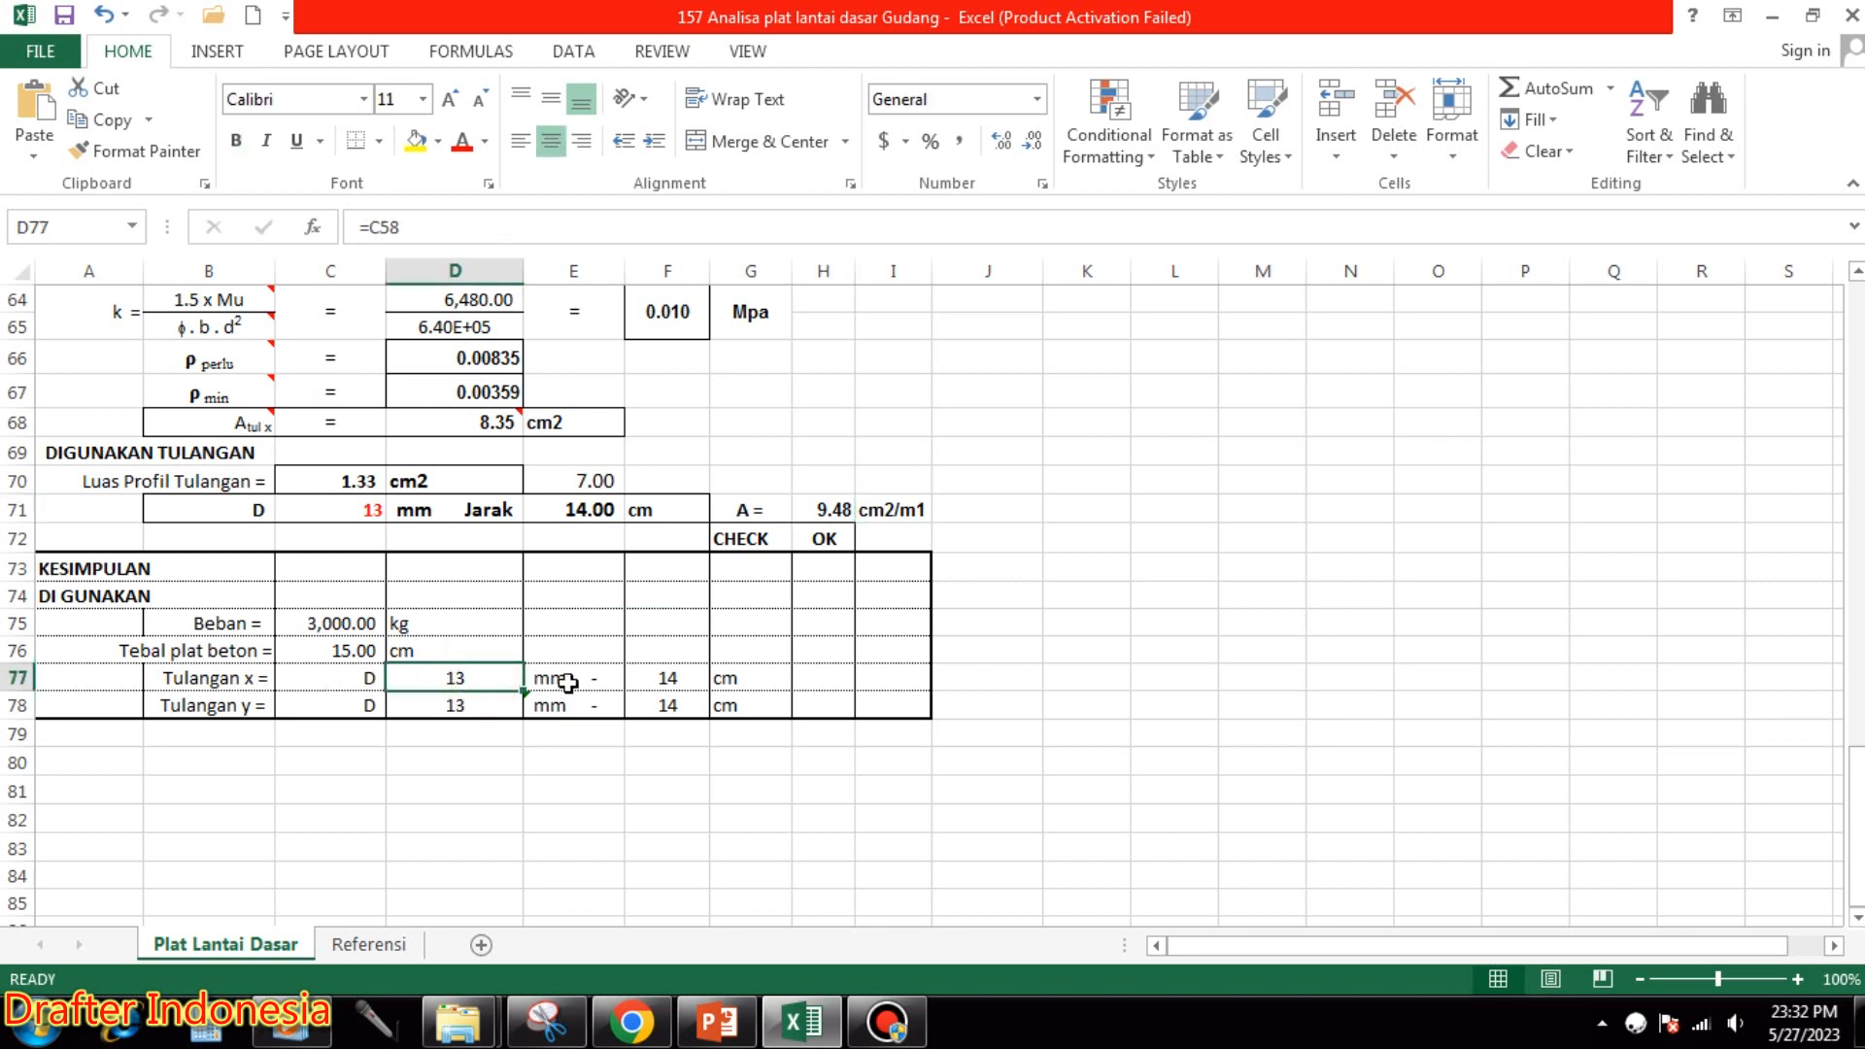
click(599, 677)
click(670, 677)
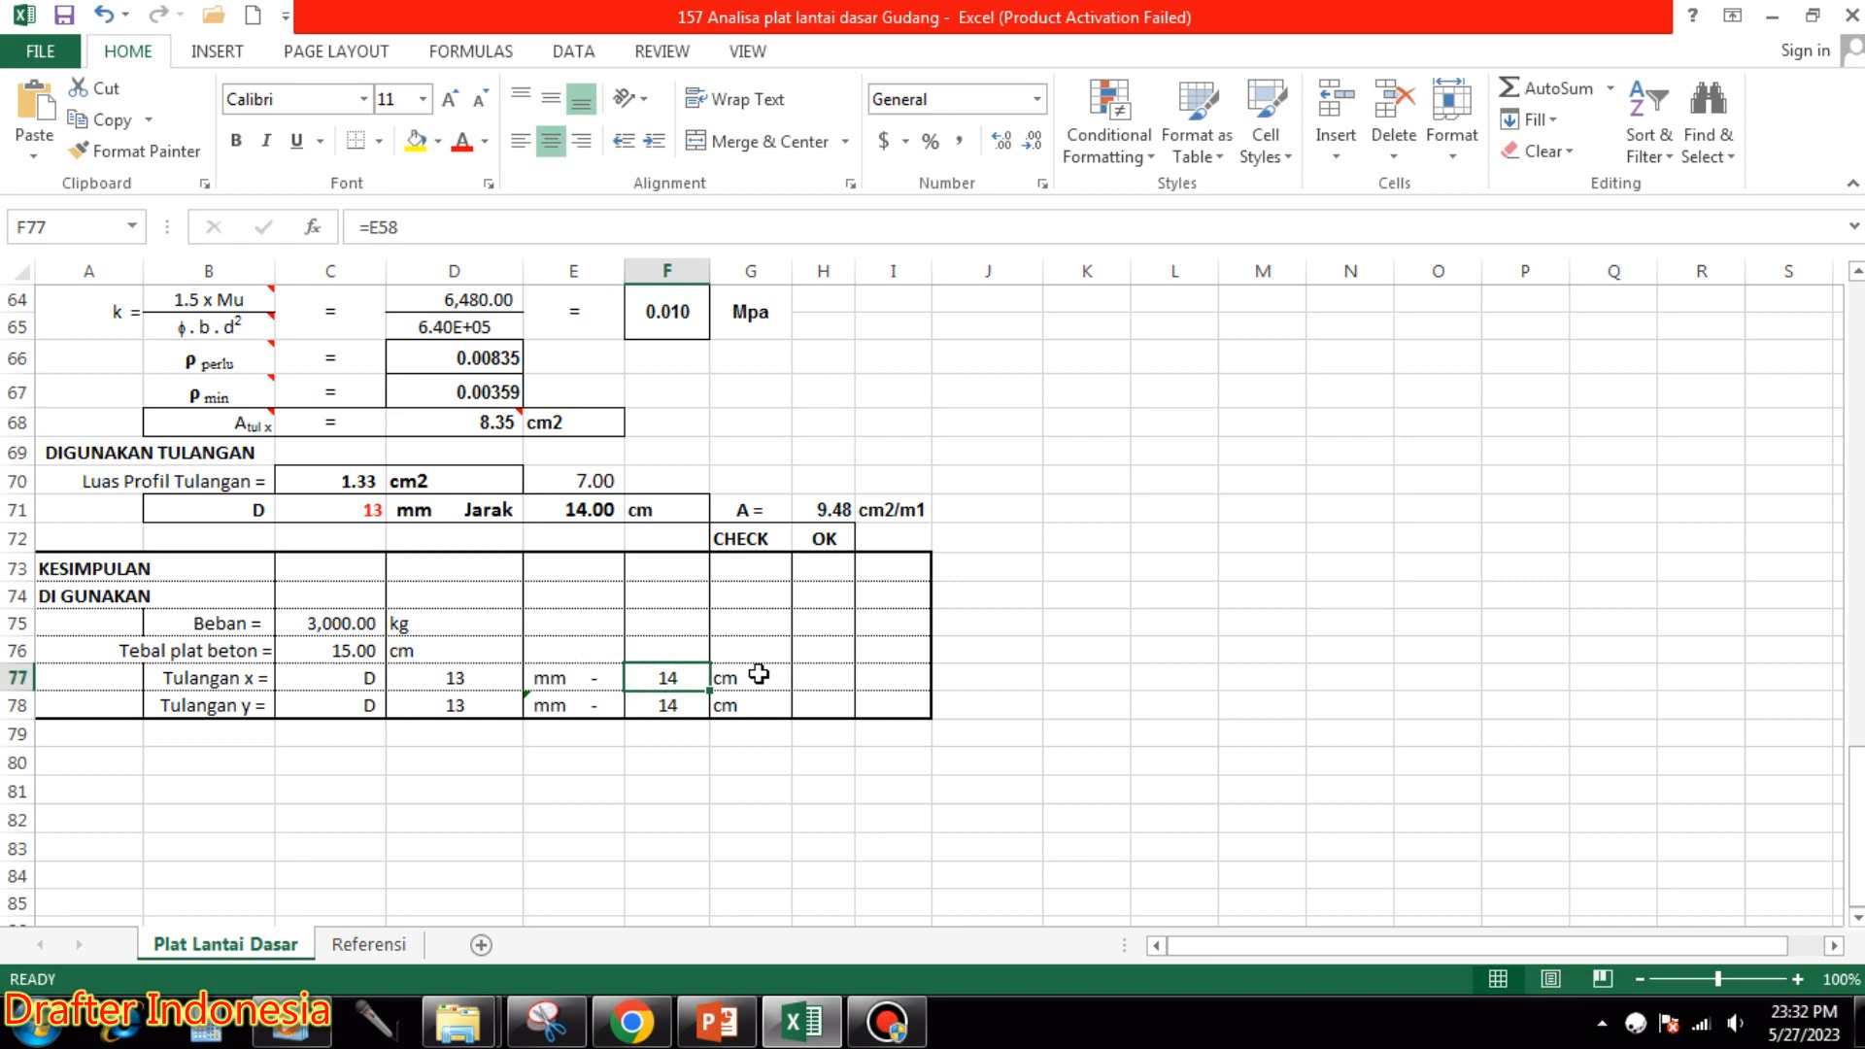
click(759, 677)
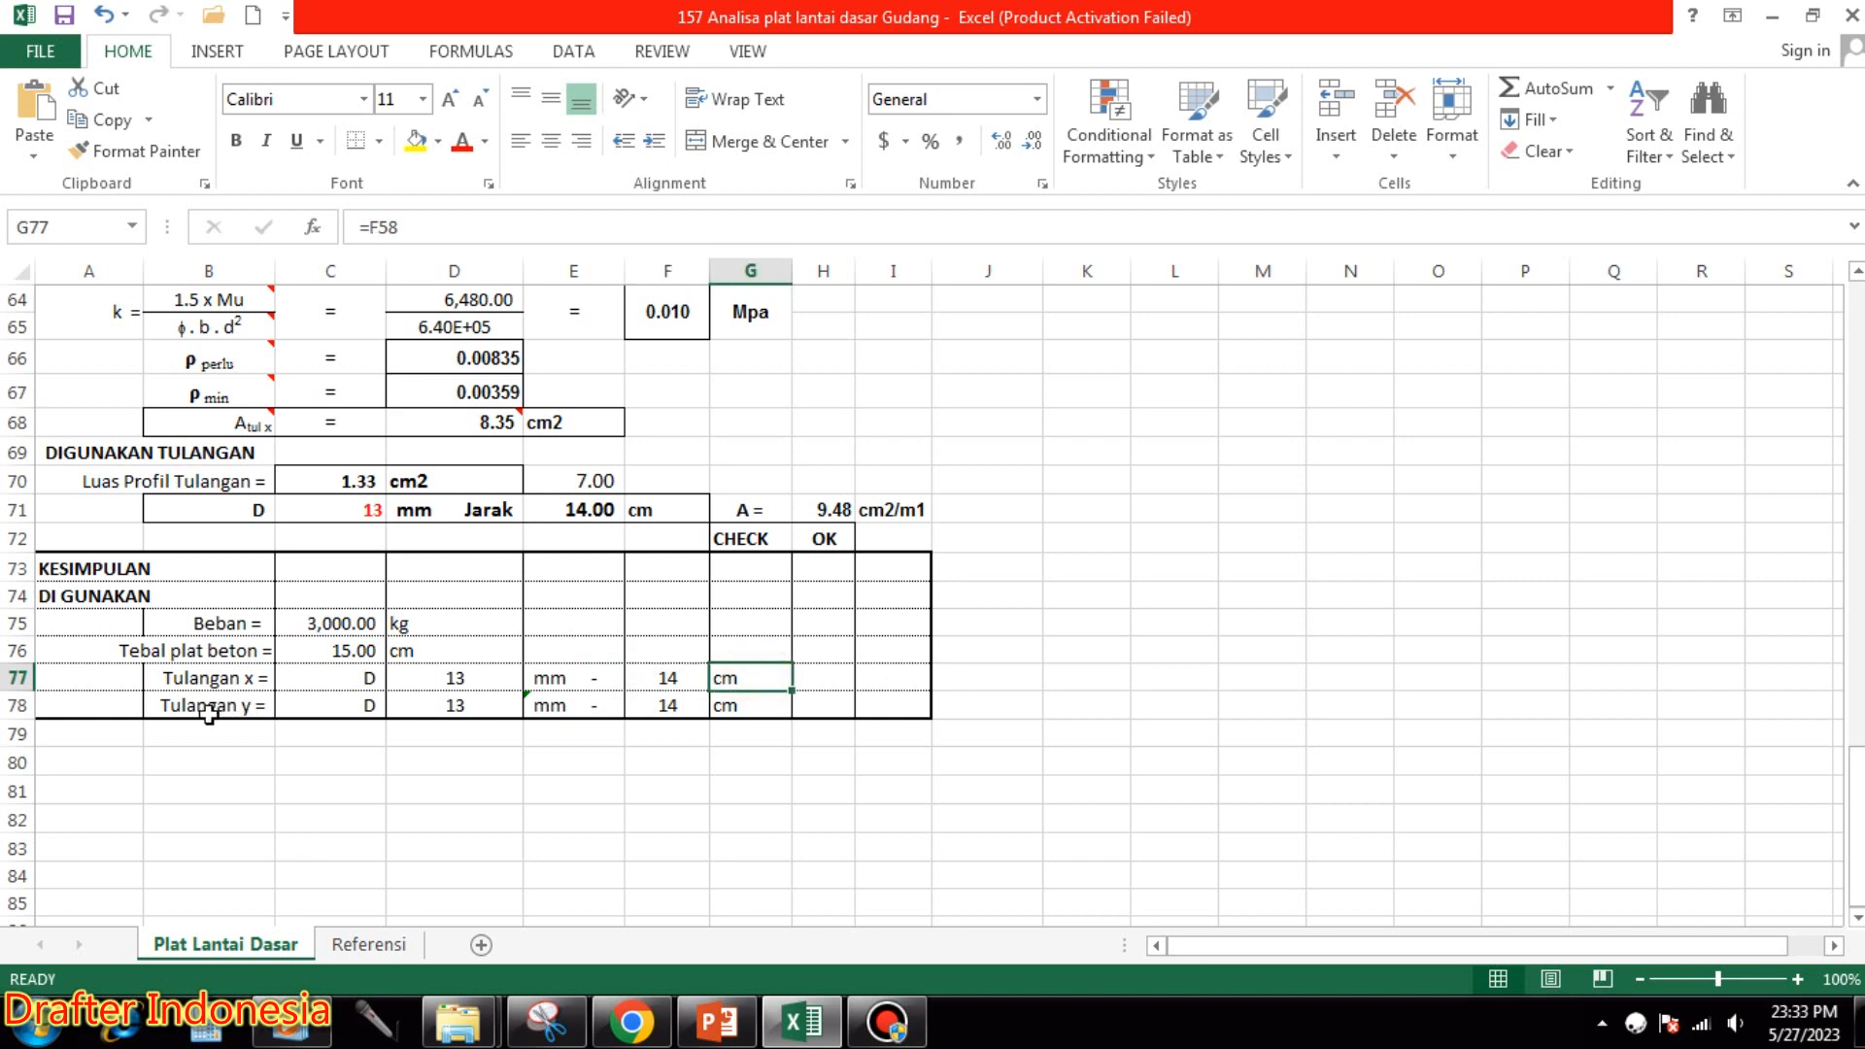
click(357, 703)
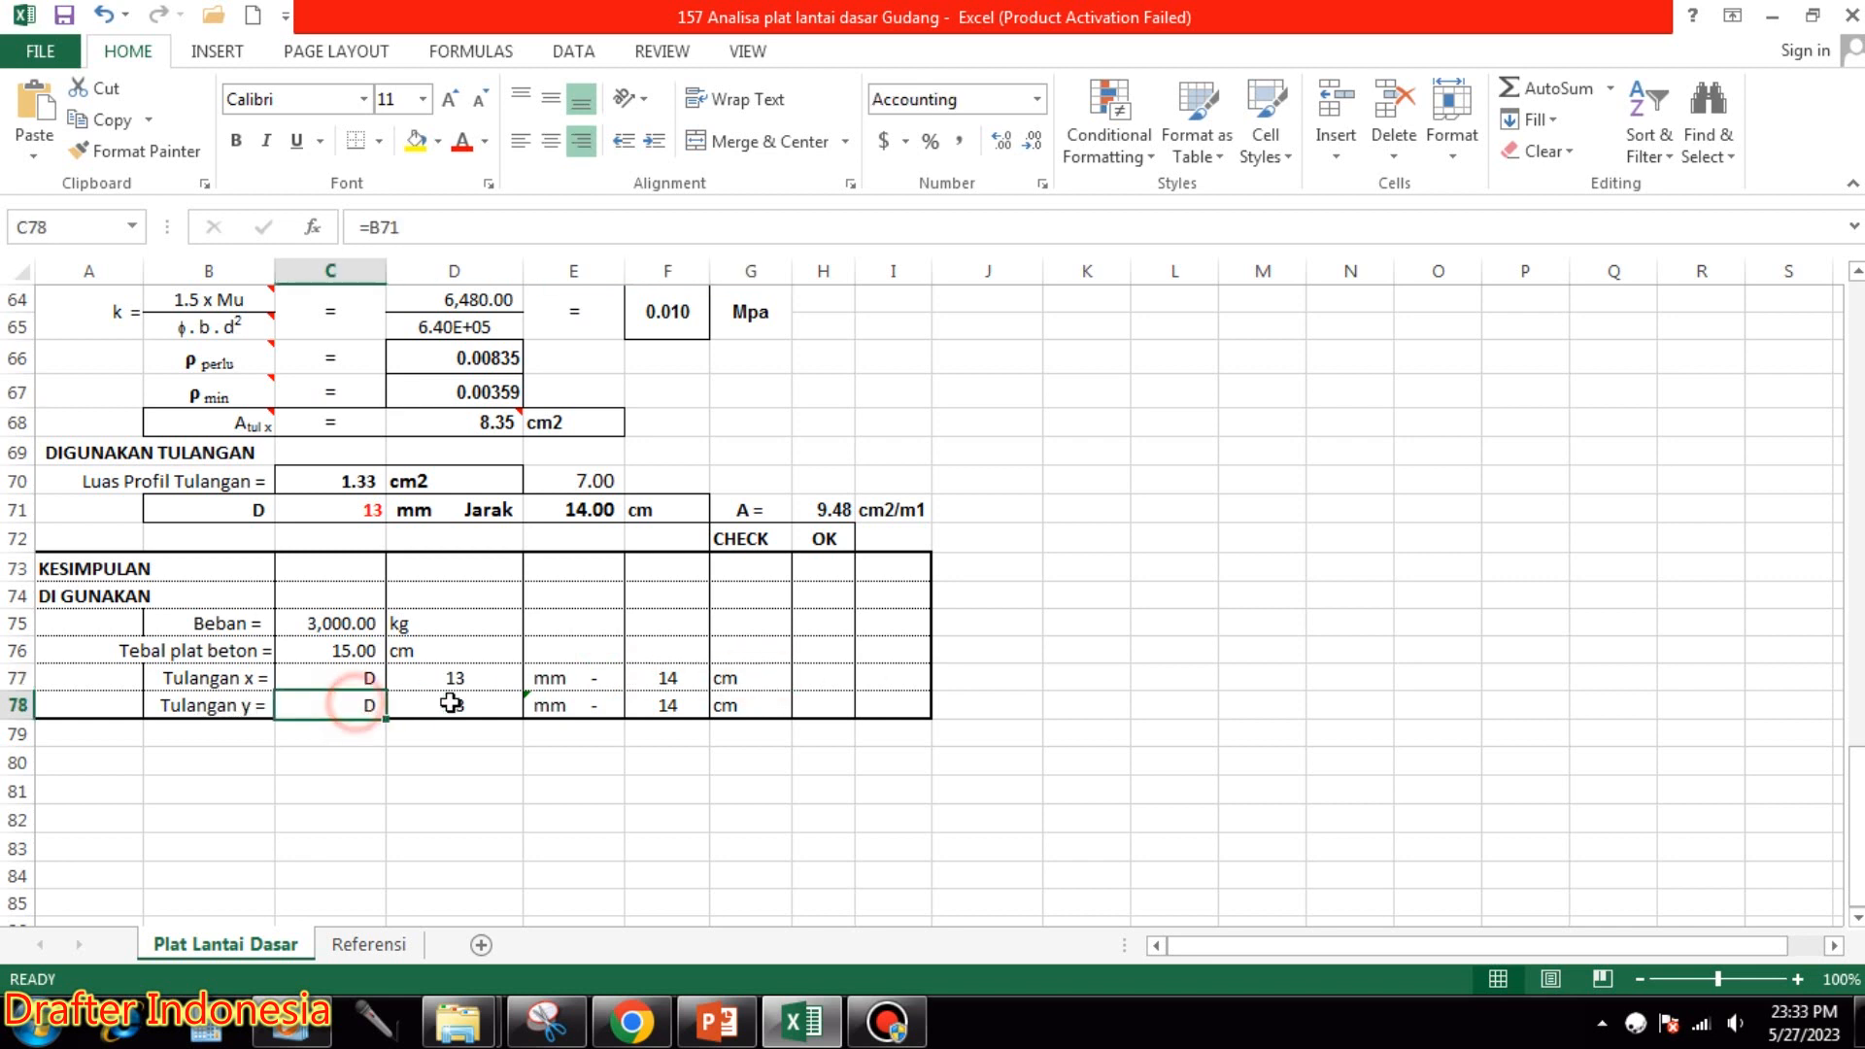
click(483, 700)
click(595, 703)
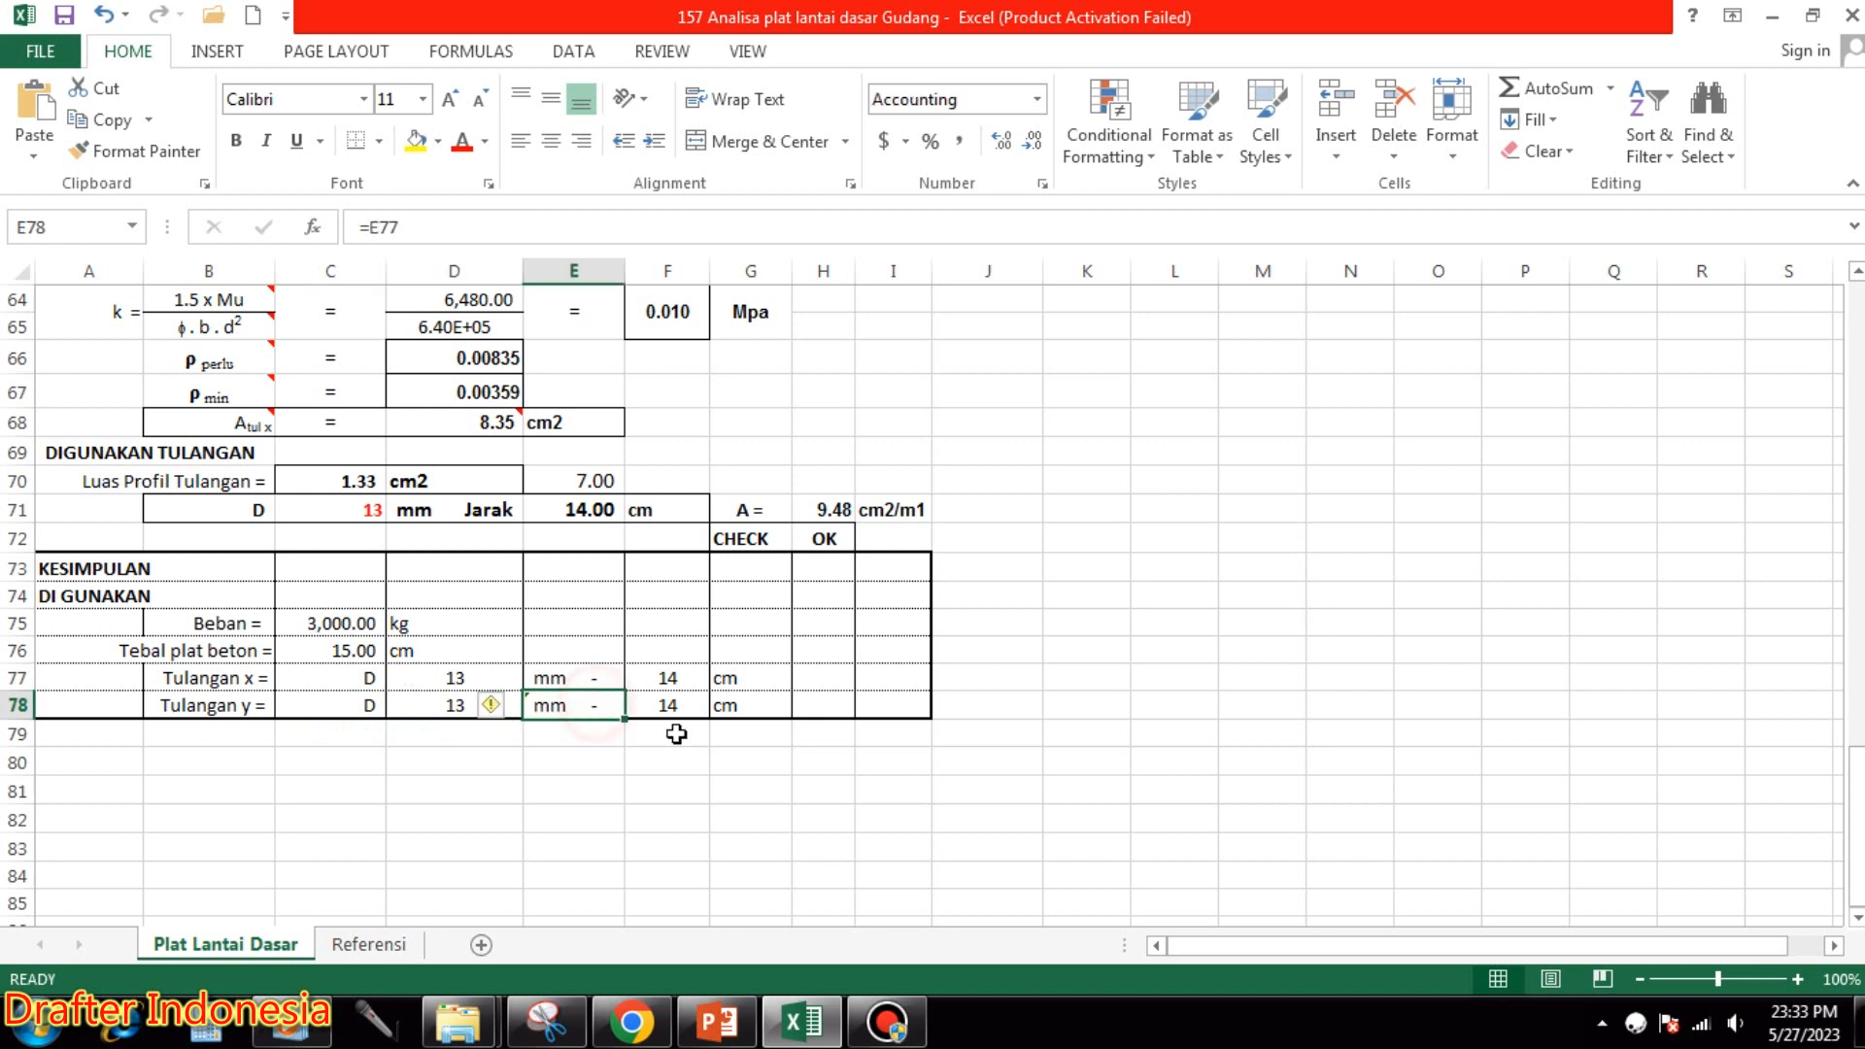
click(668, 705)
click(764, 706)
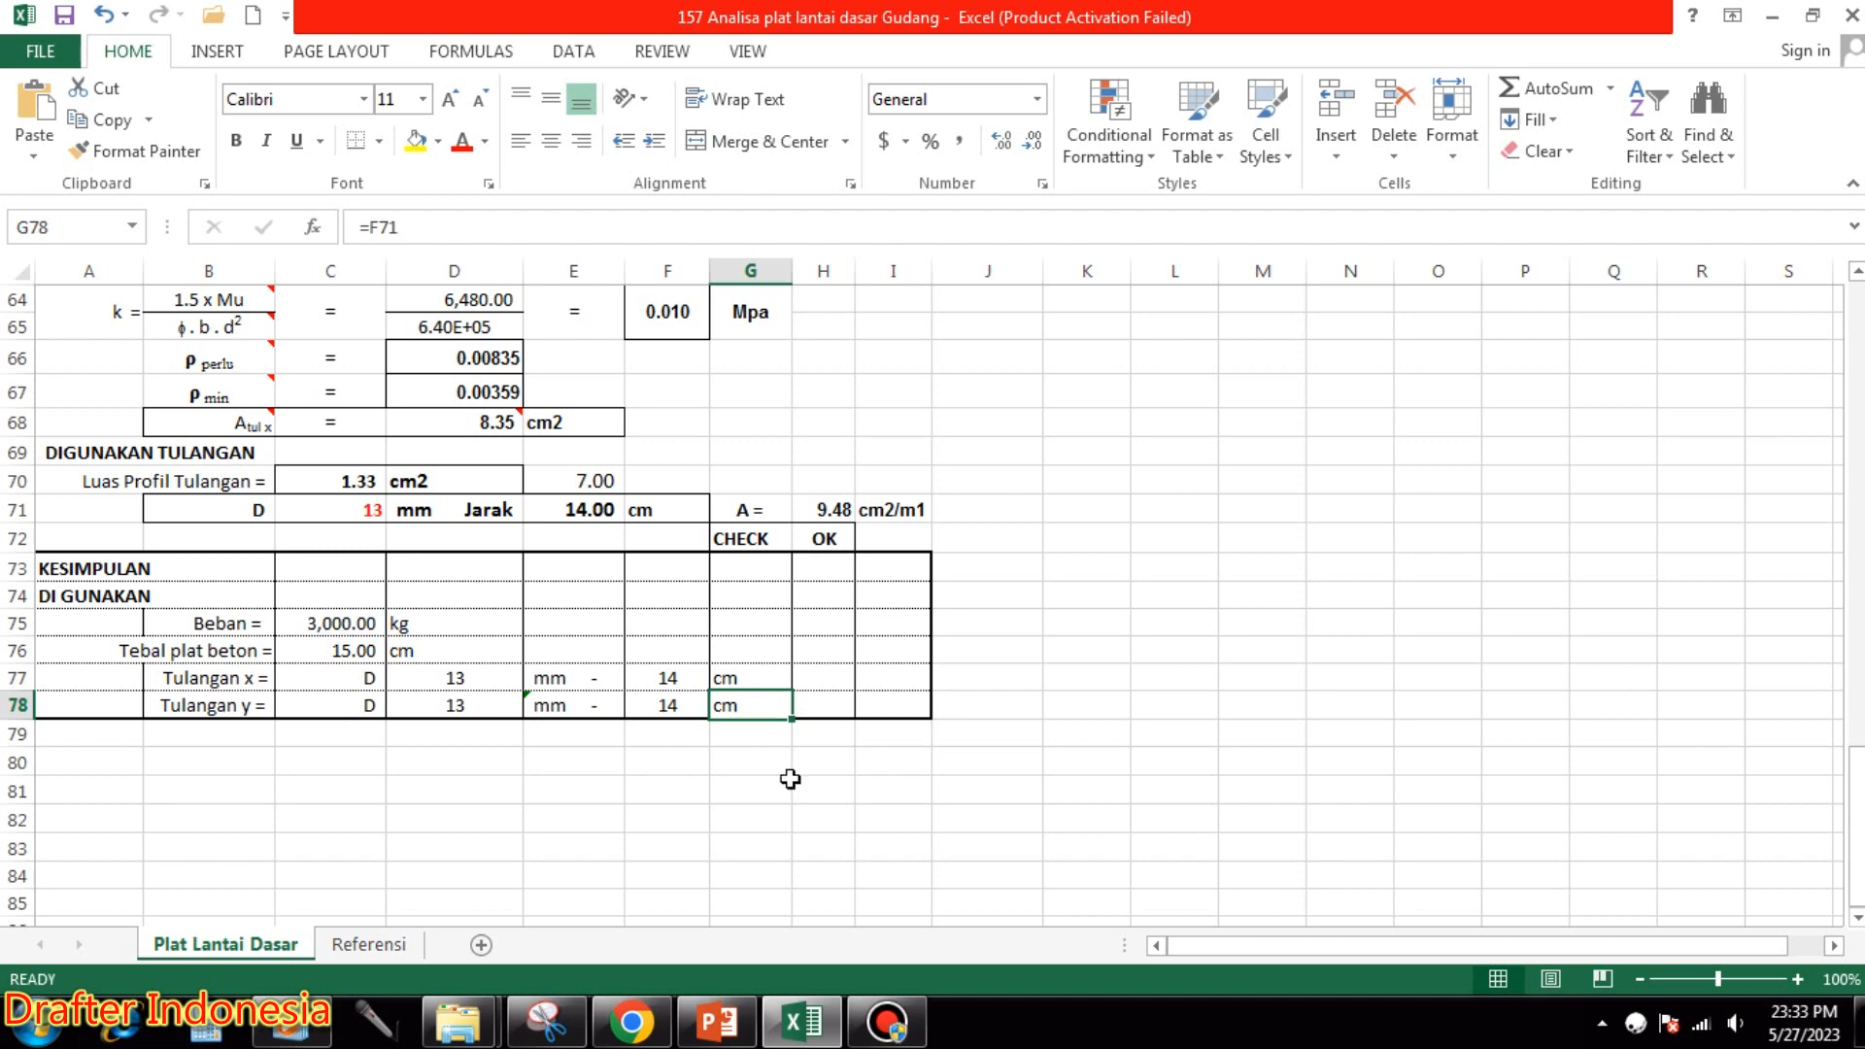
Set the forklift load capacity (Kapasitas Beban Forclip) in the ANALISA inputs to 4000 kg.
scroll(466, 582, up, 18)
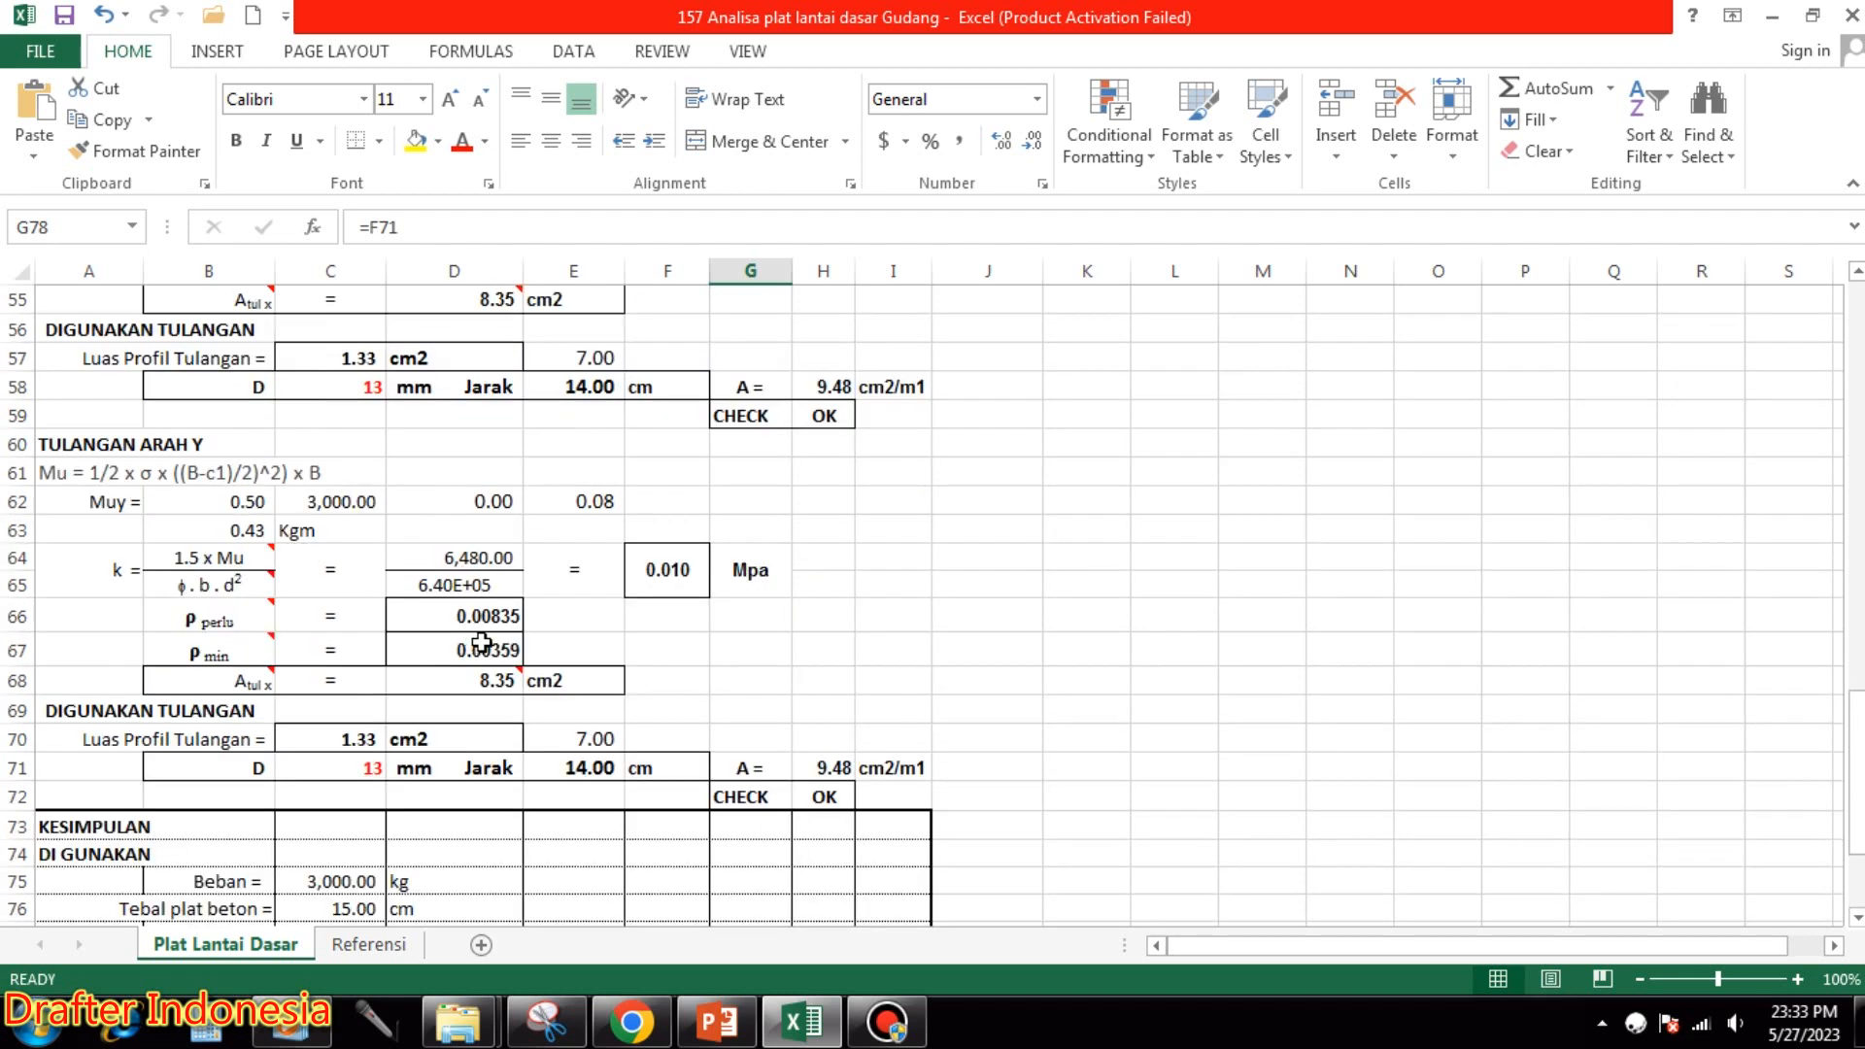
scroll(463, 567, up, 3)
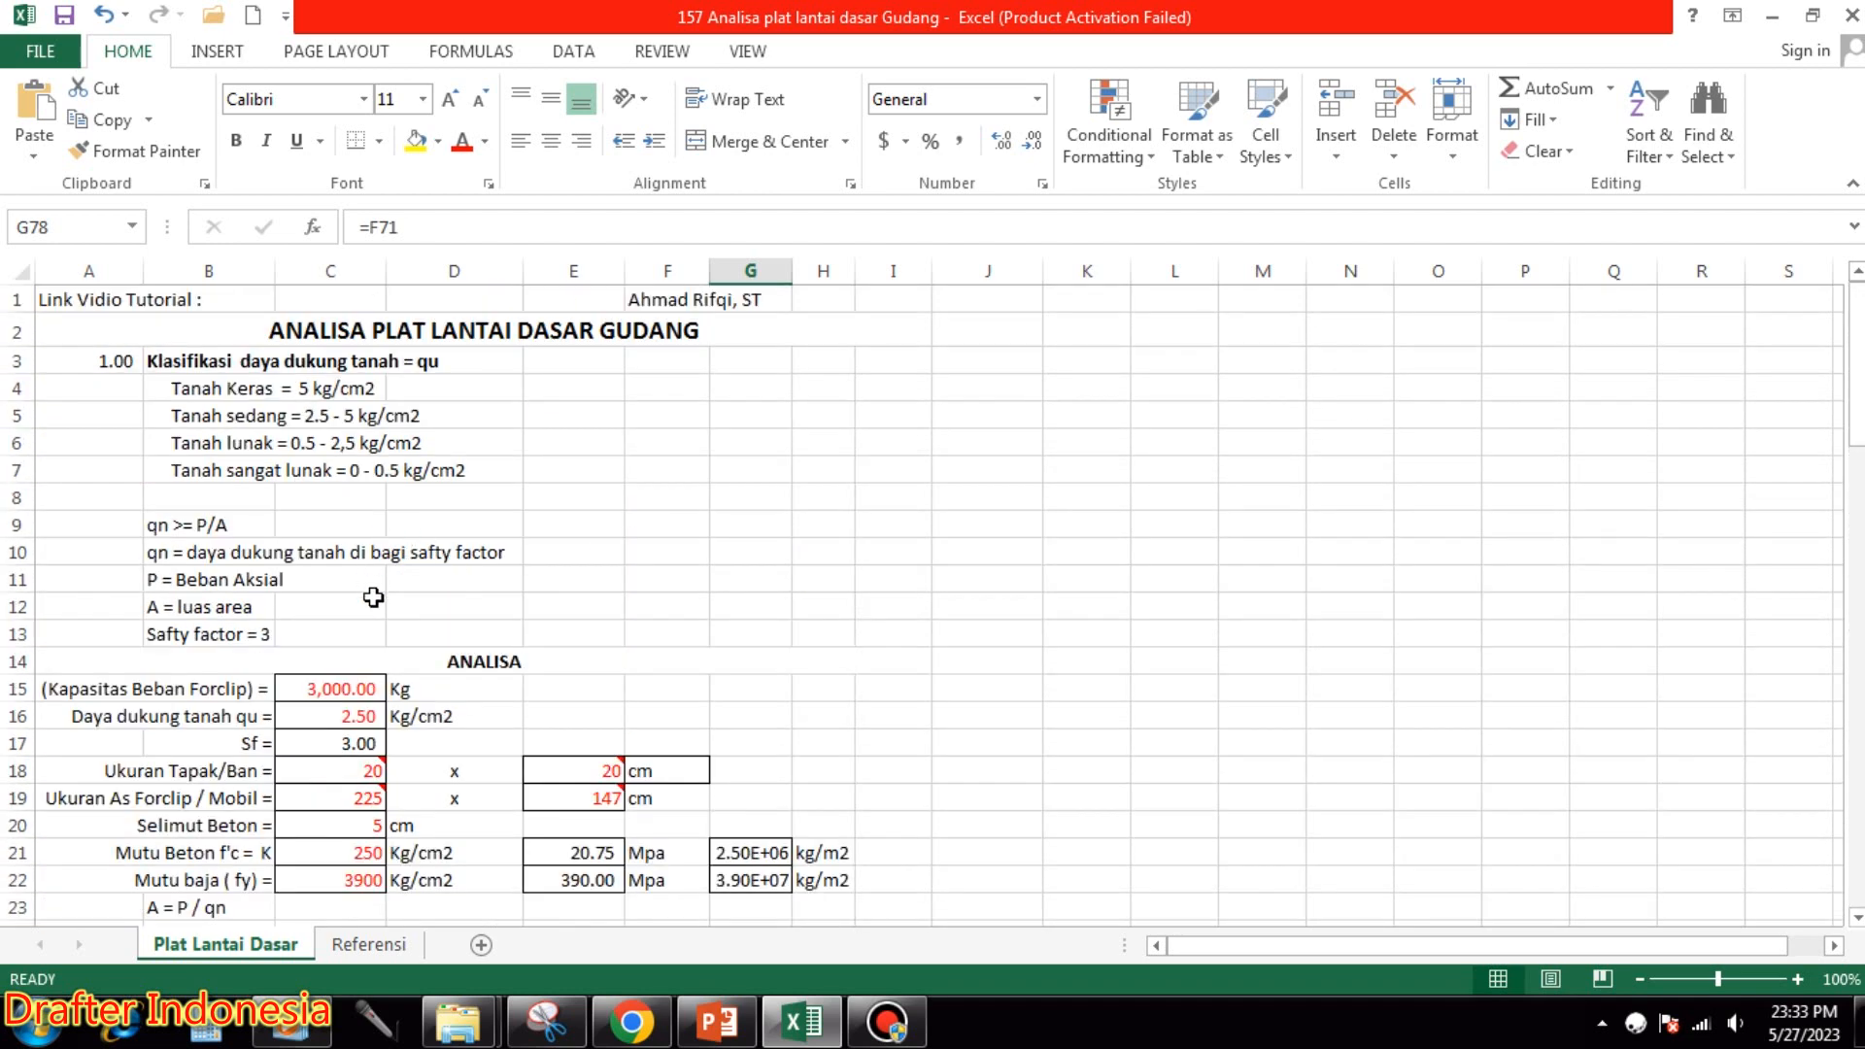
click(345, 687)
text(4,)
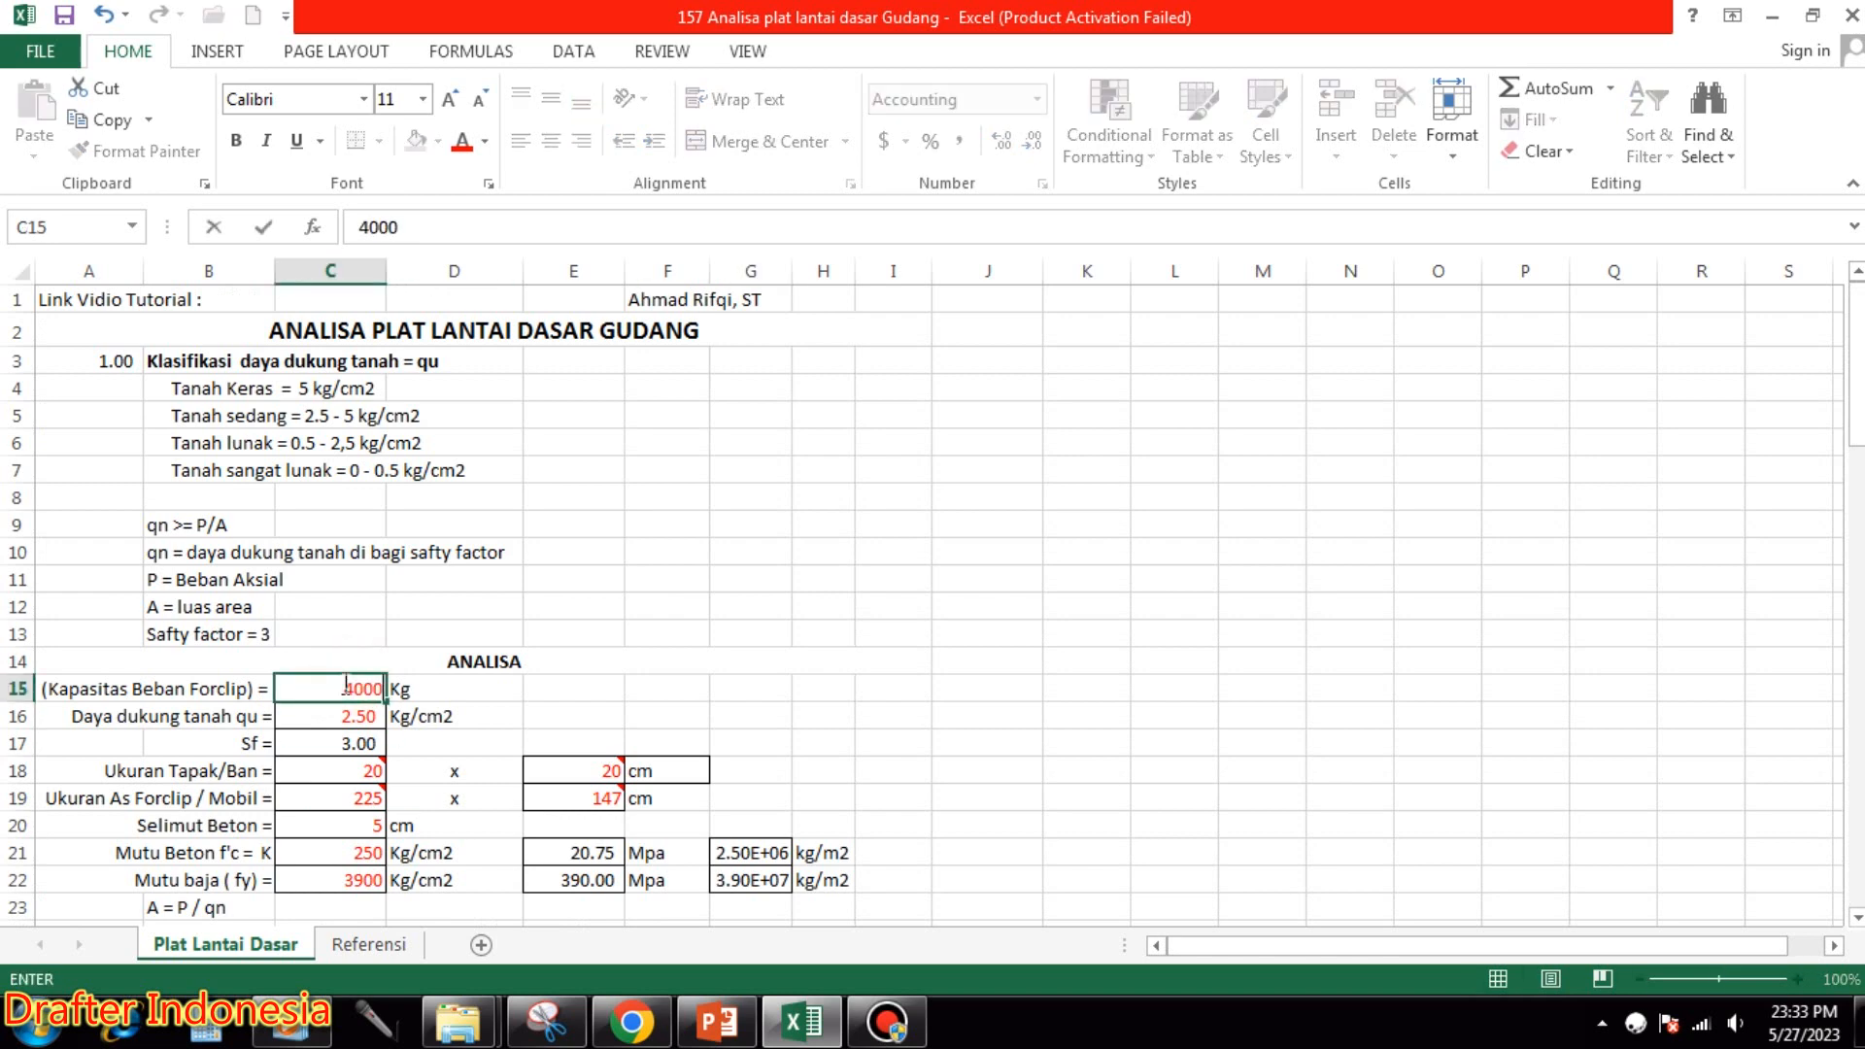
text(000)
key(Return)
Review the slab calculations, Y-direction reinforcement check and KESIMPULAN table for the new load capacity.
scroll(812, 639, down, 4)
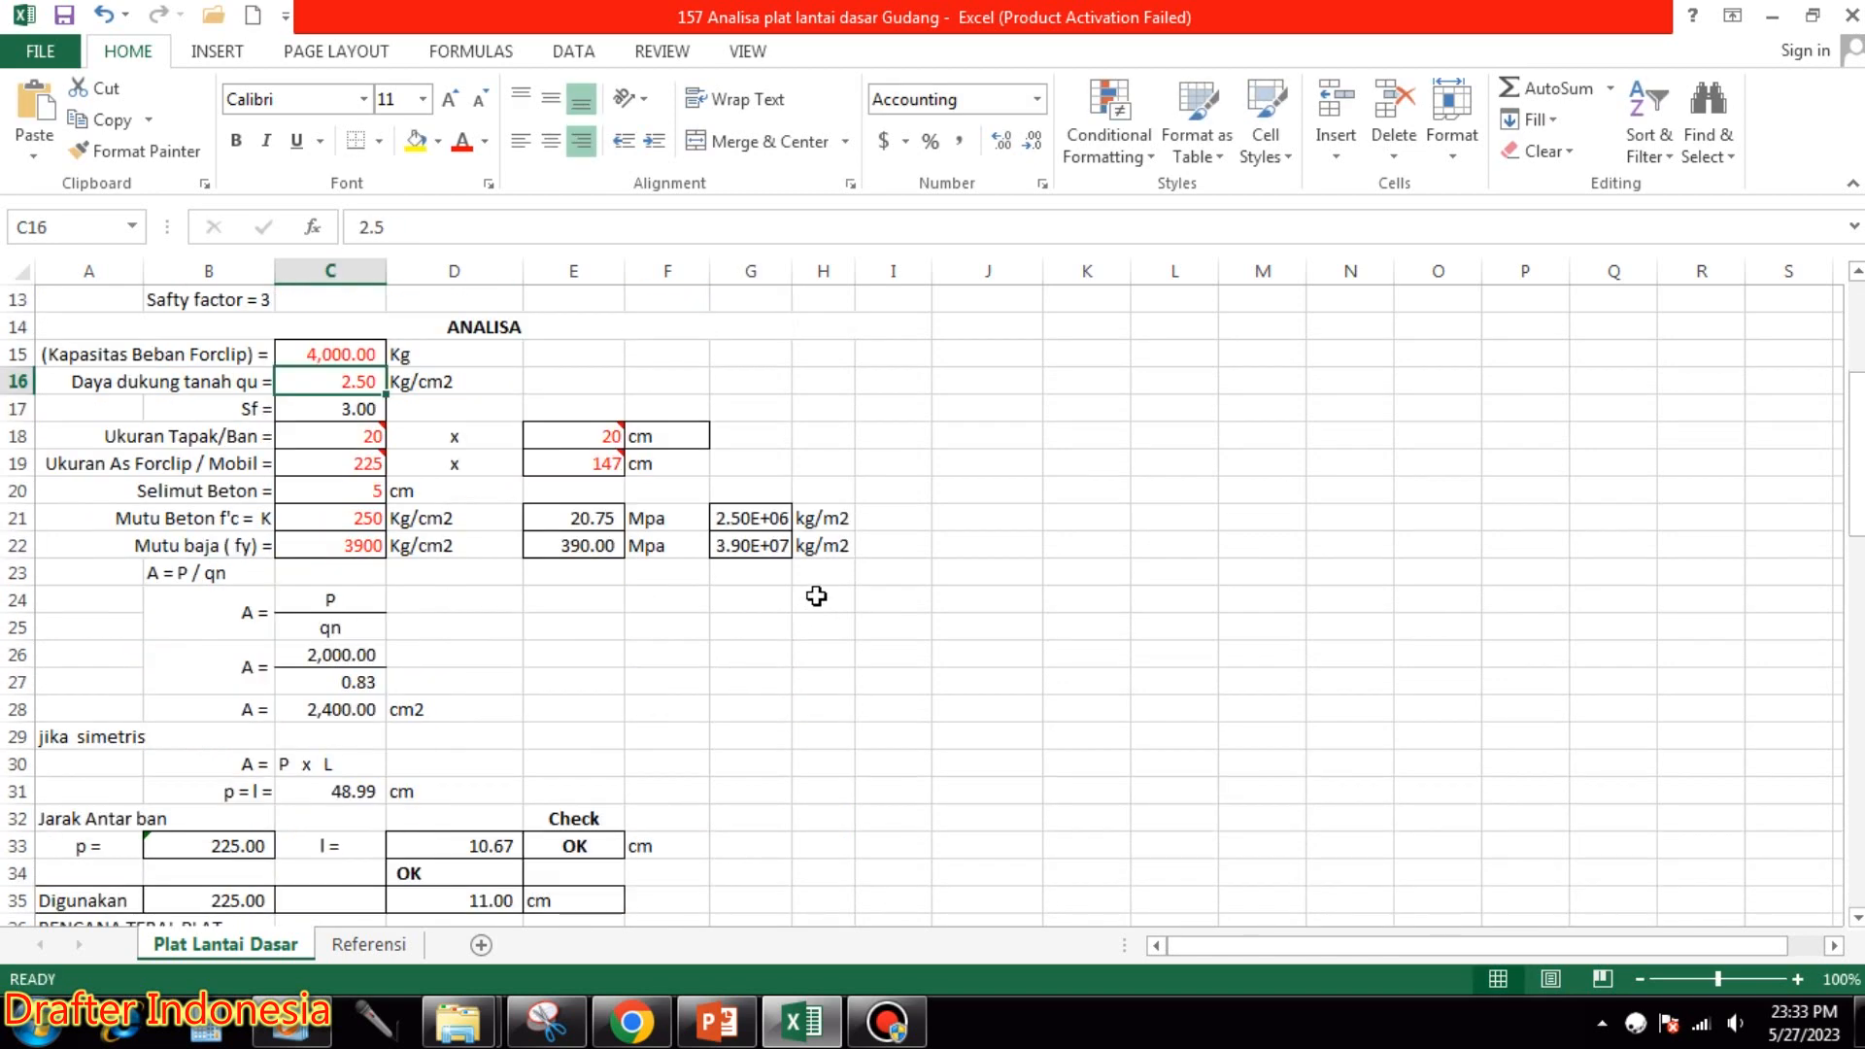
scroll(816, 595, down, 10)
scroll(816, 636, down, 6)
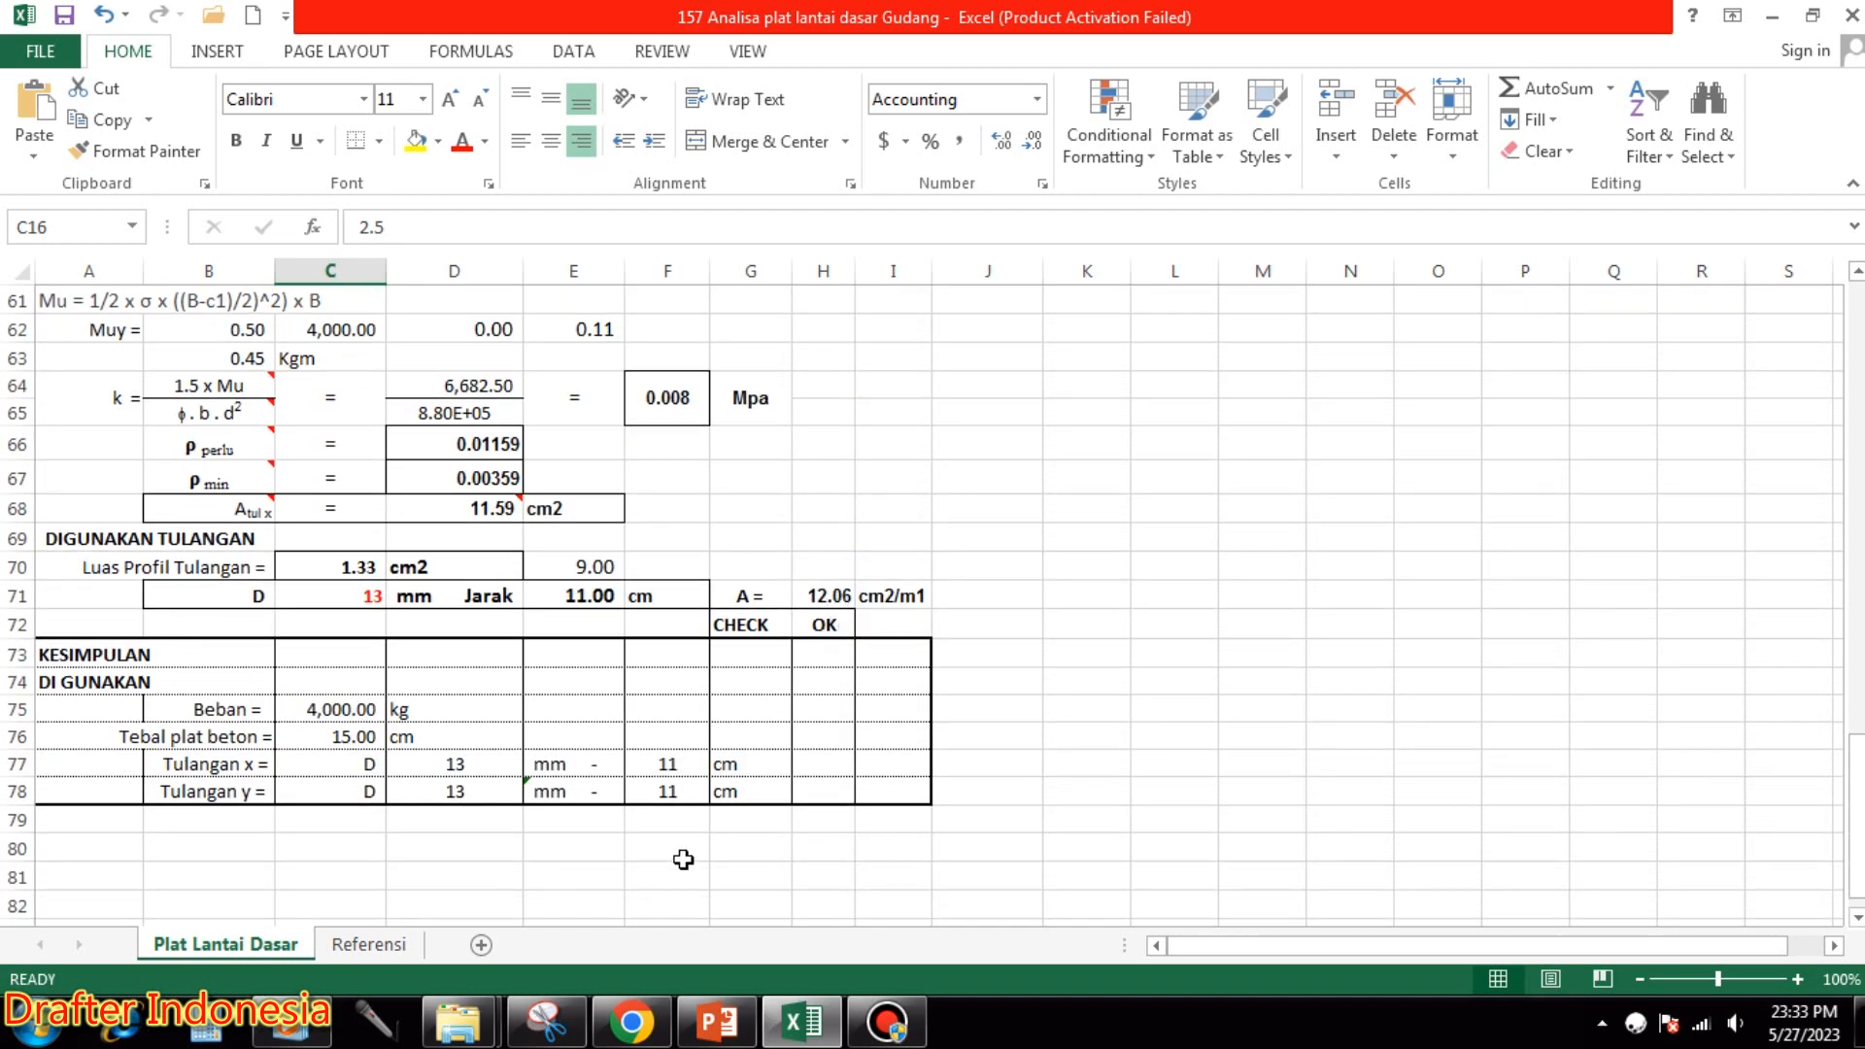
scroll(660, 799, up, 1)
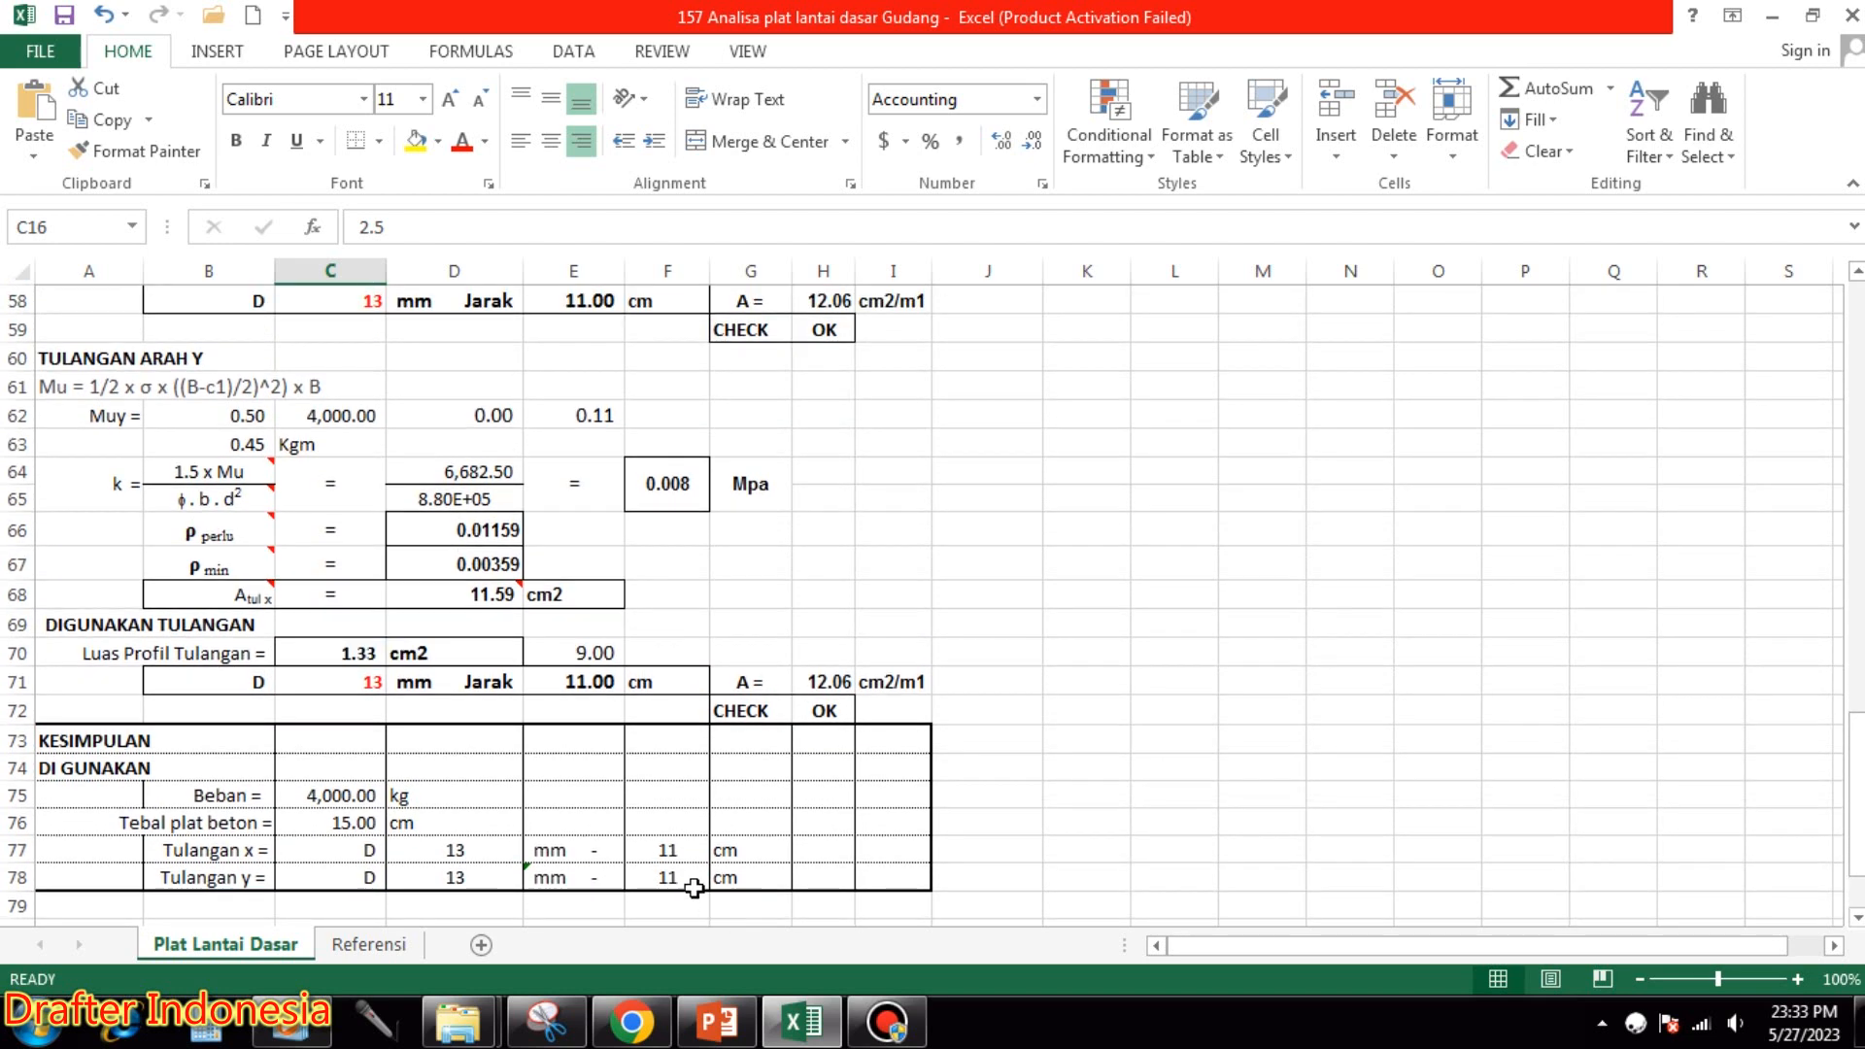
scroll(688, 841, down, 2)
scroll(692, 807, up, 7)
scroll(693, 798, up, 14)
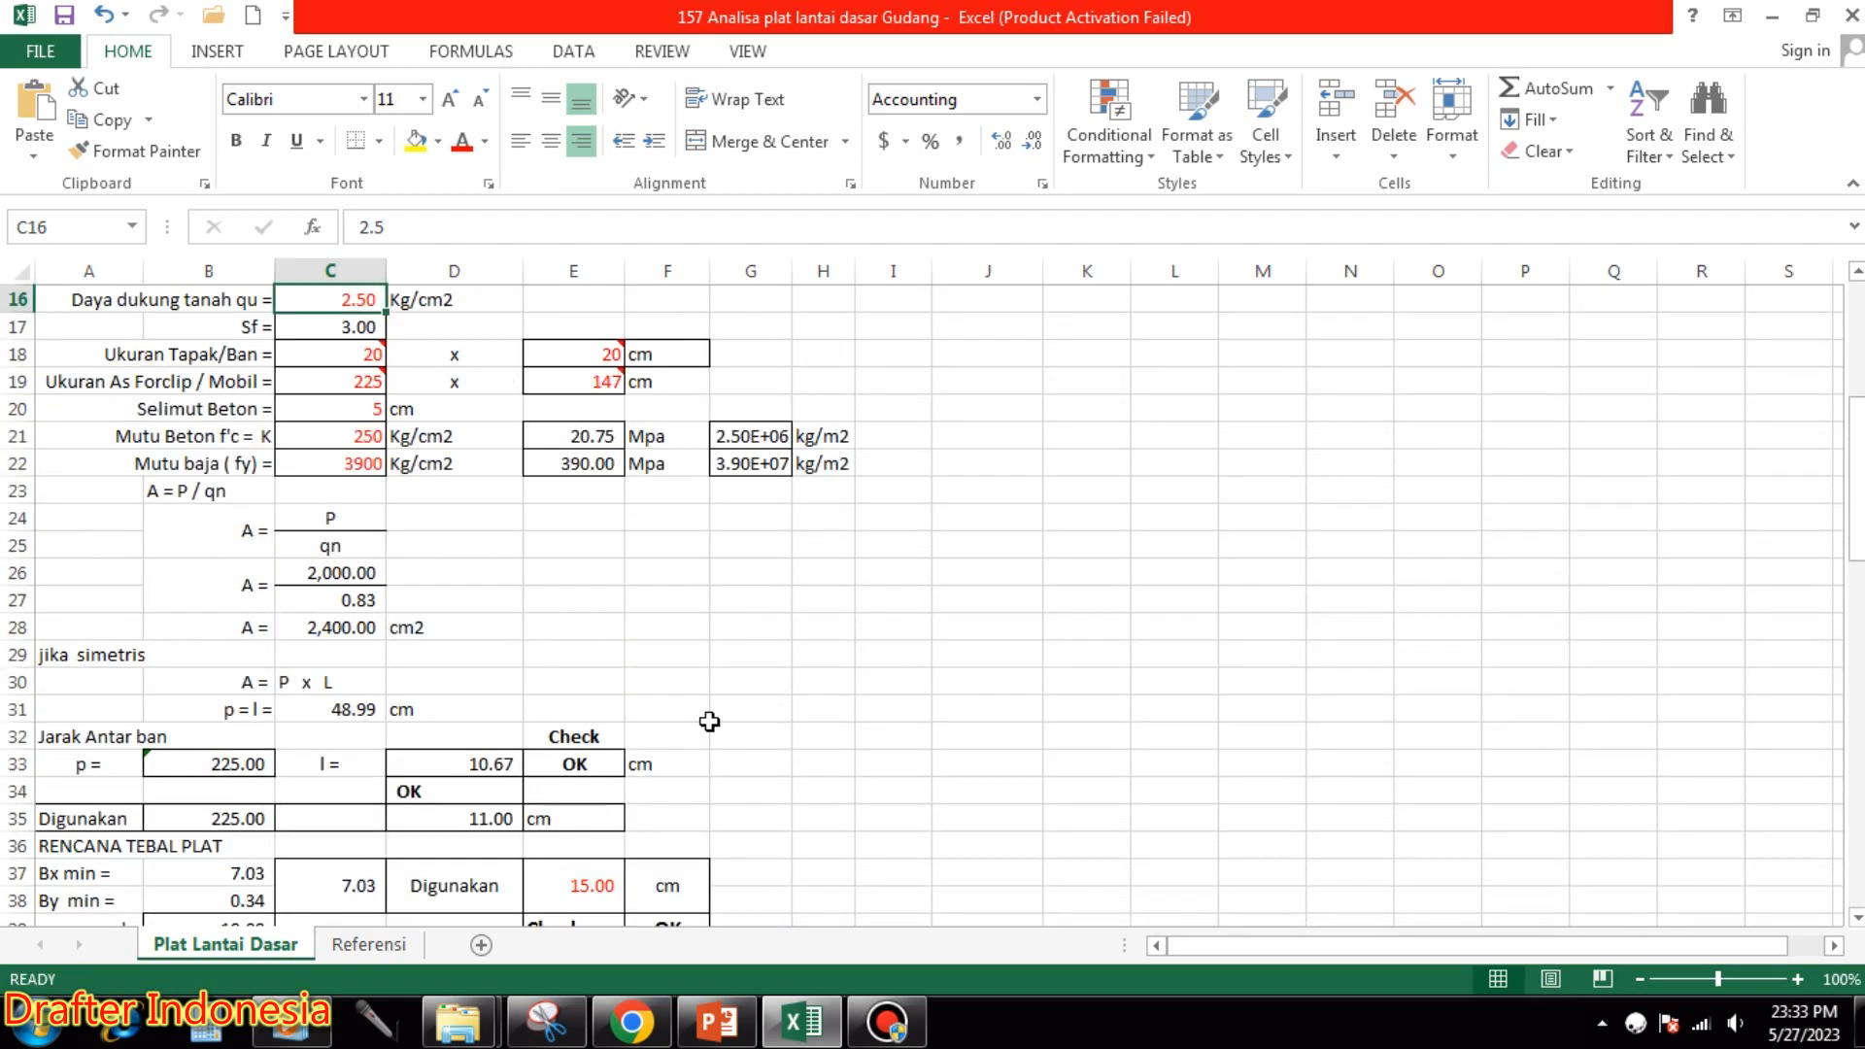